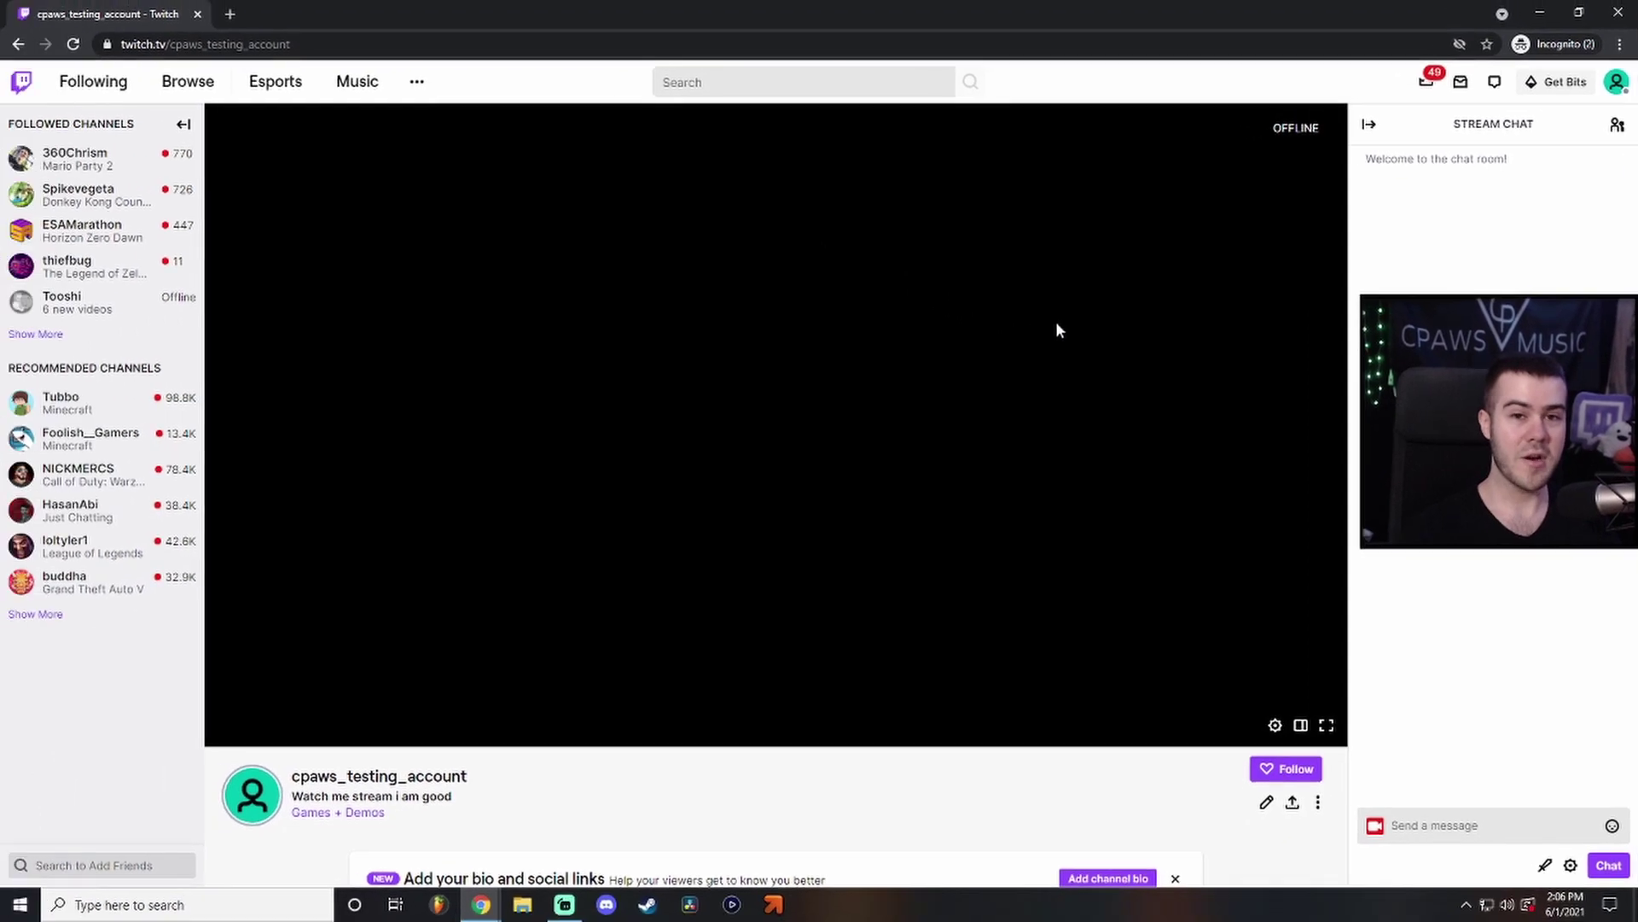
# Open the account's own channel and go to its chat page, down to the panels area.
pyautogui.scroll(-9, 1056, 330)
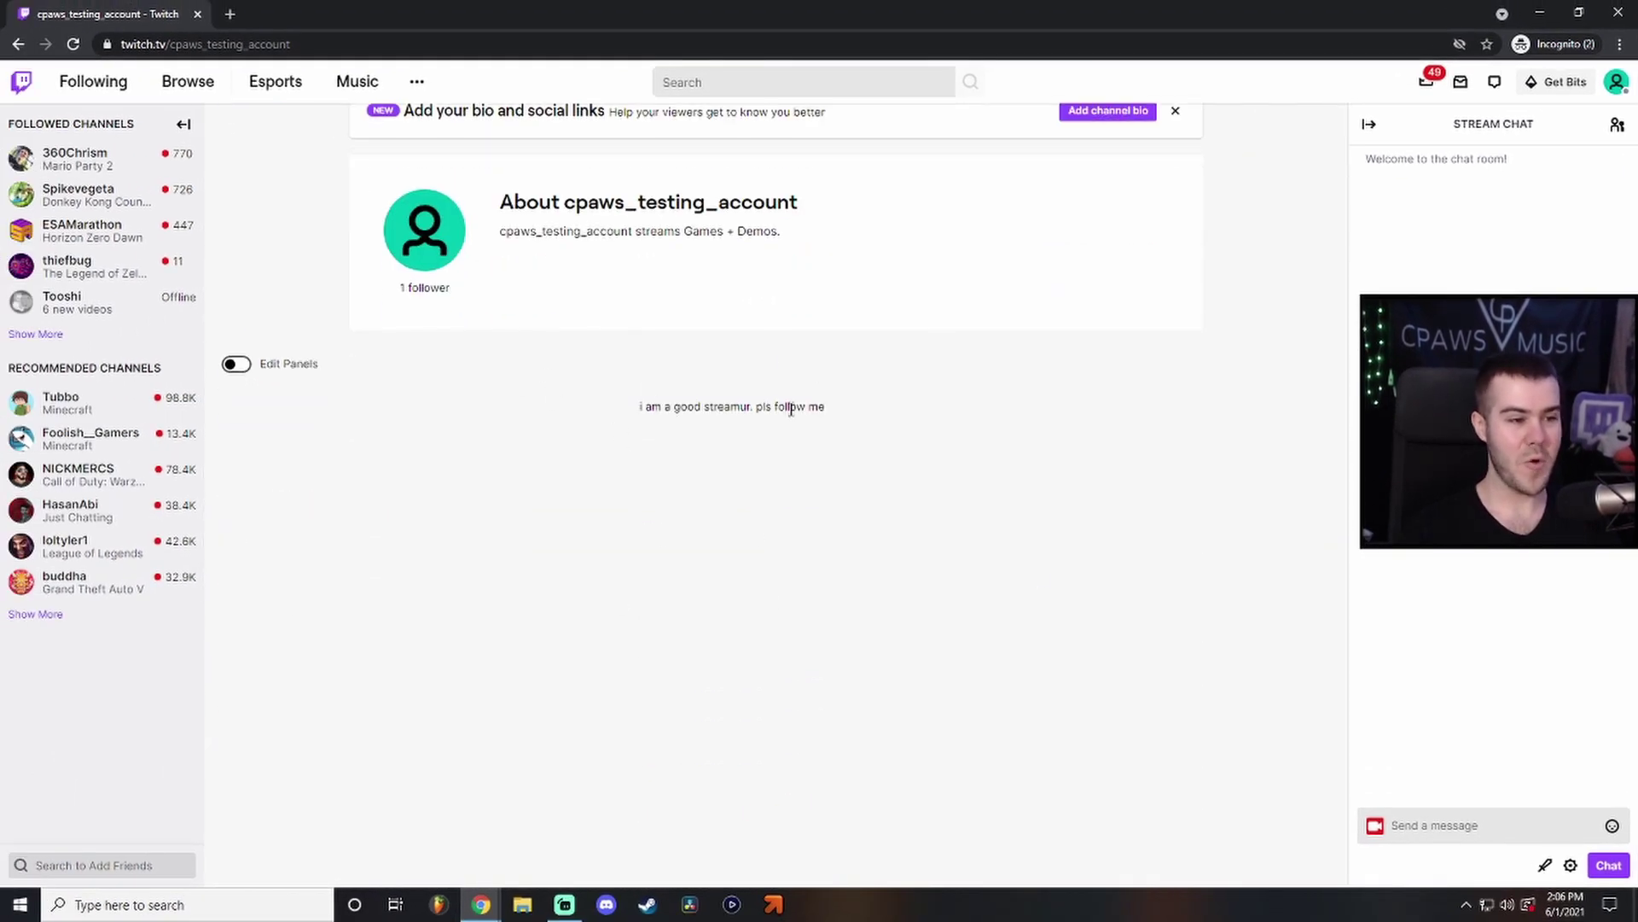
pyautogui.scroll(1, 874, 582)
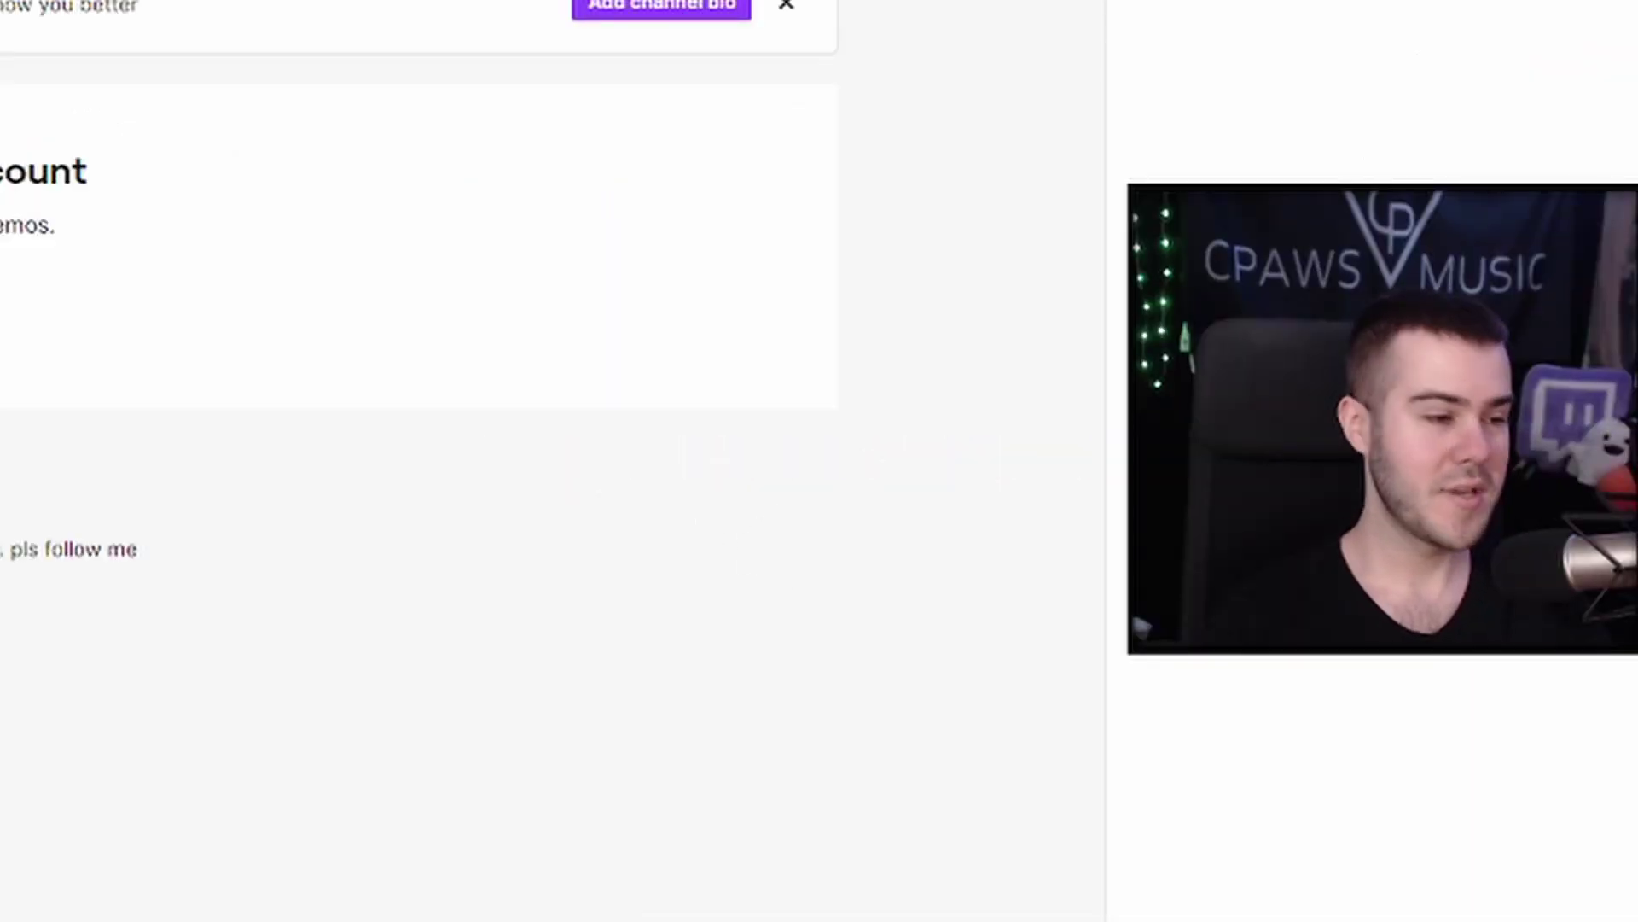
pyautogui.scroll(6, 579, 603)
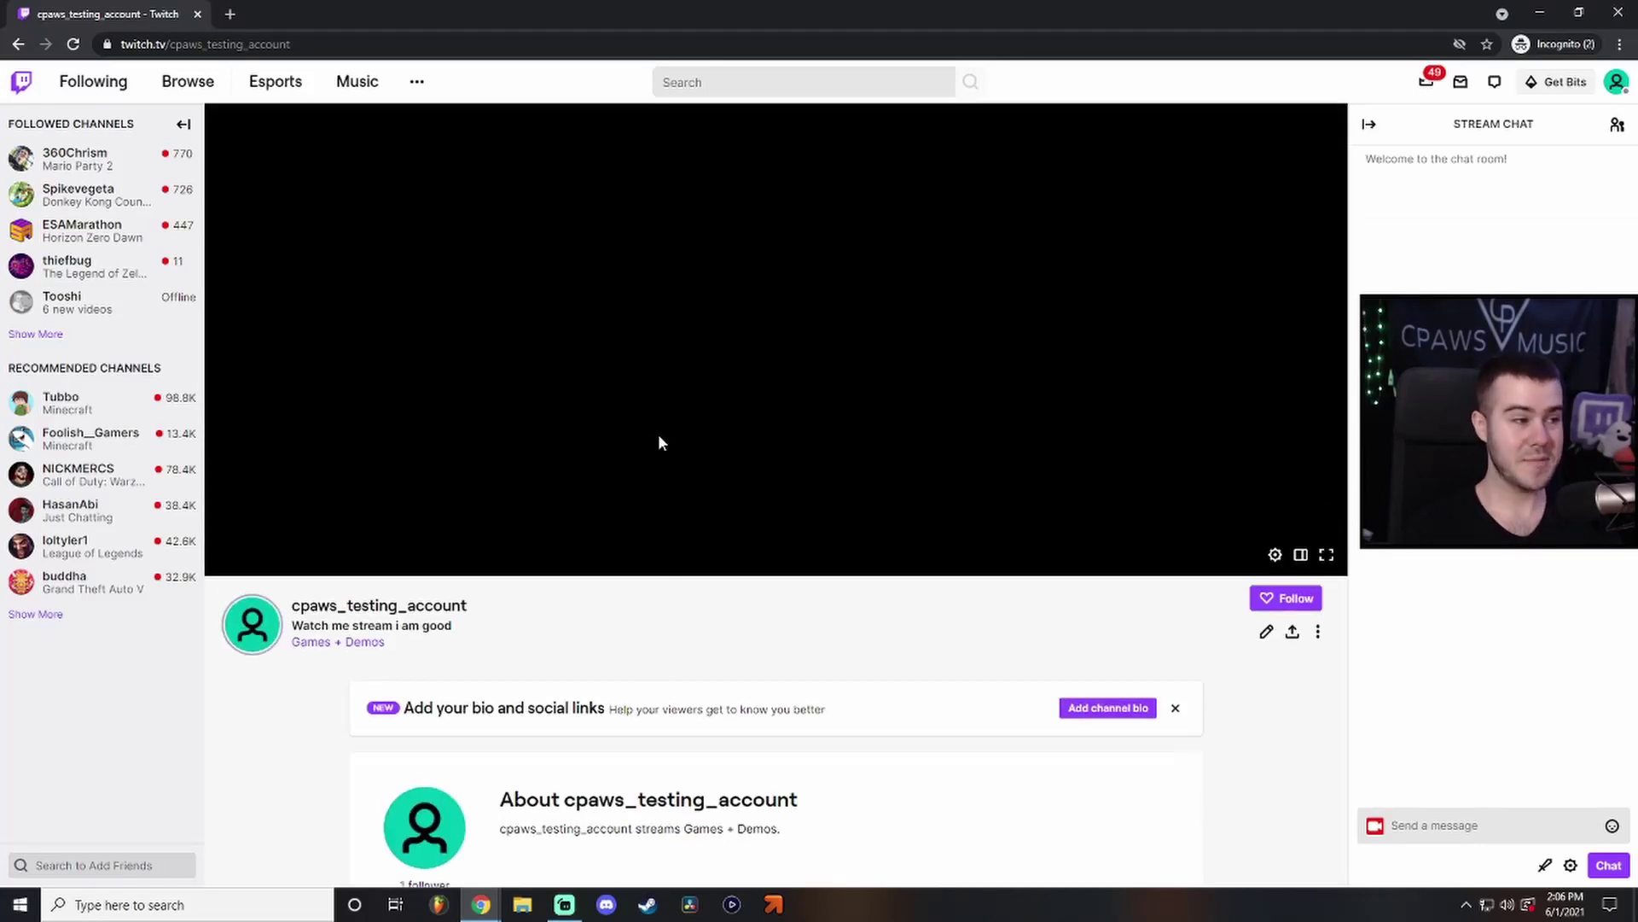
pyautogui.click(1617, 85)
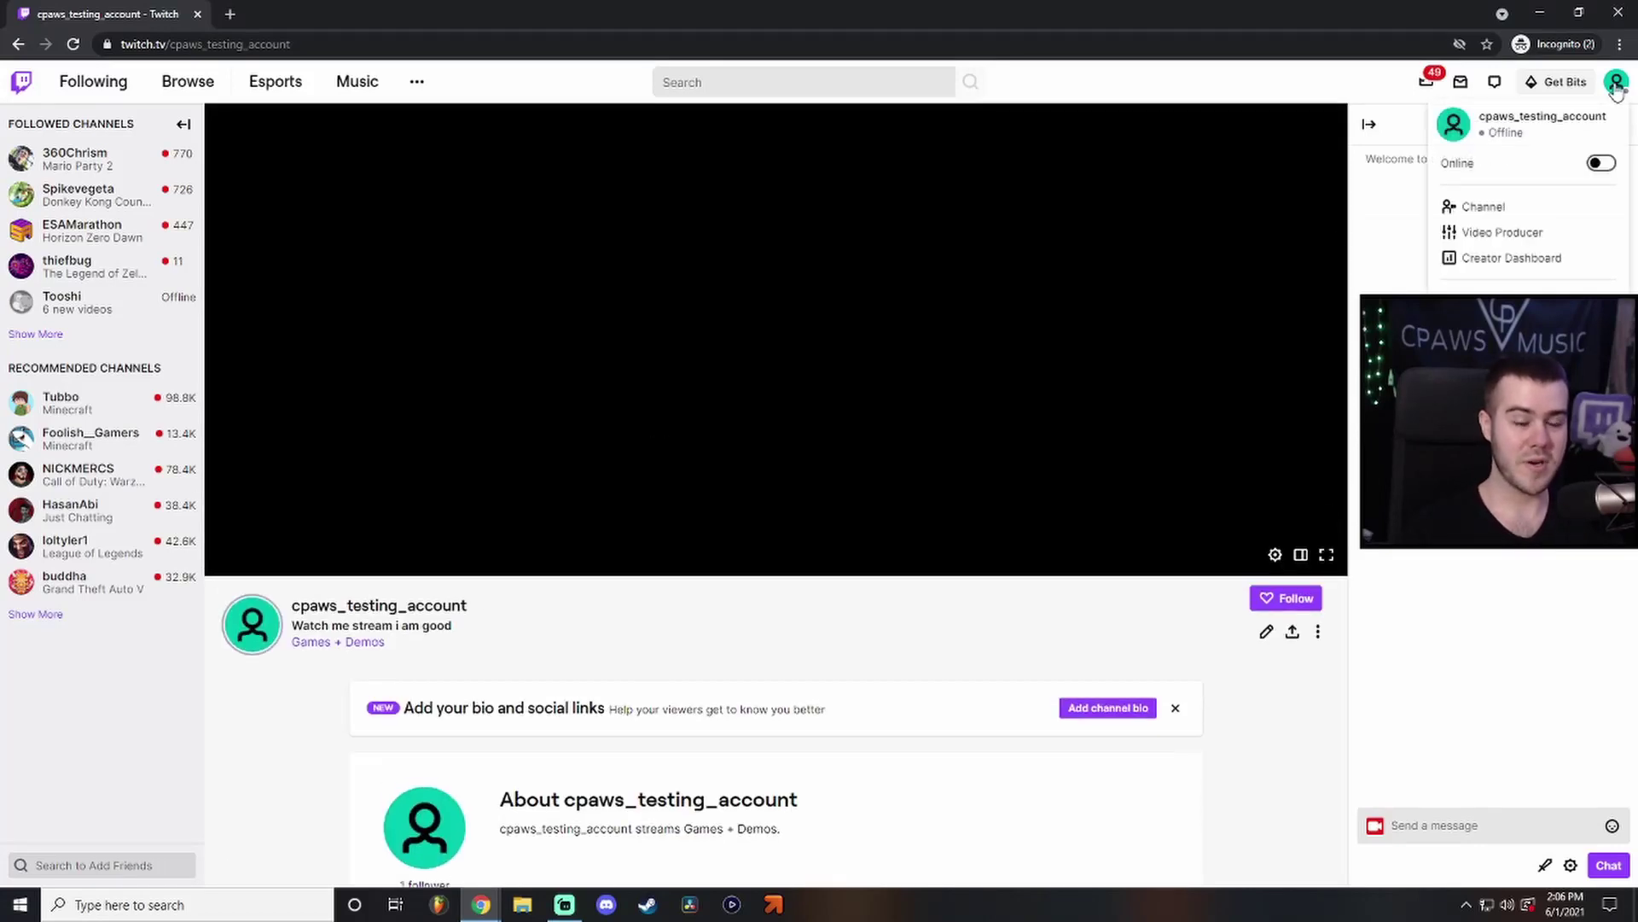
pyautogui.click(1497, 208)
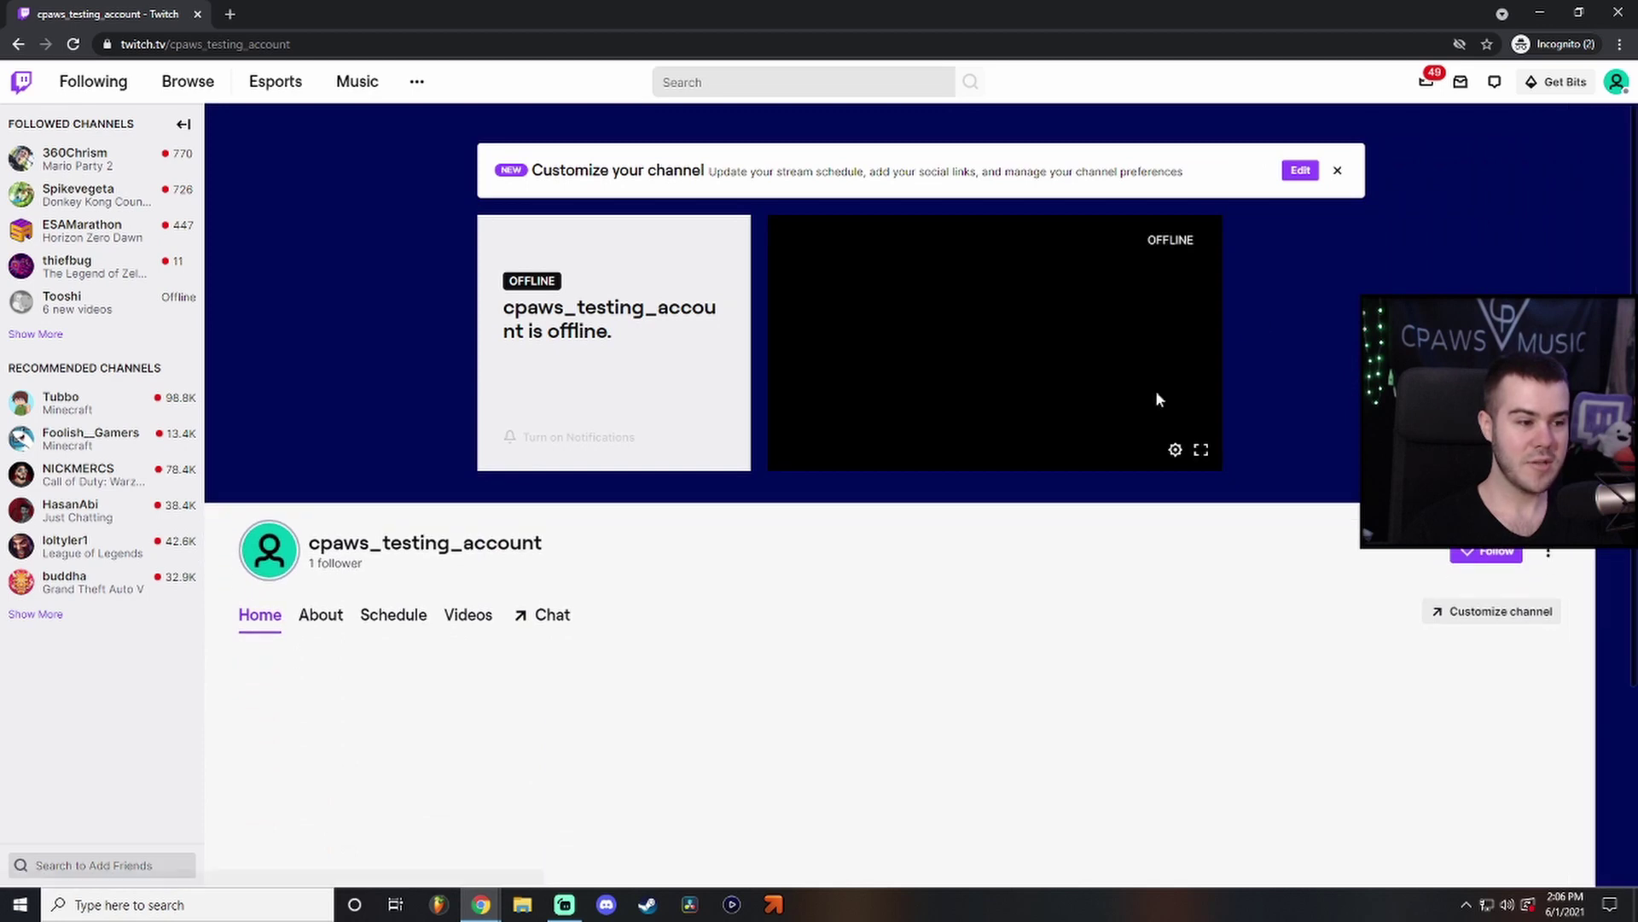
pyautogui.scroll(-2, 986, 517)
pyautogui.scroll(-2, 986, 516)
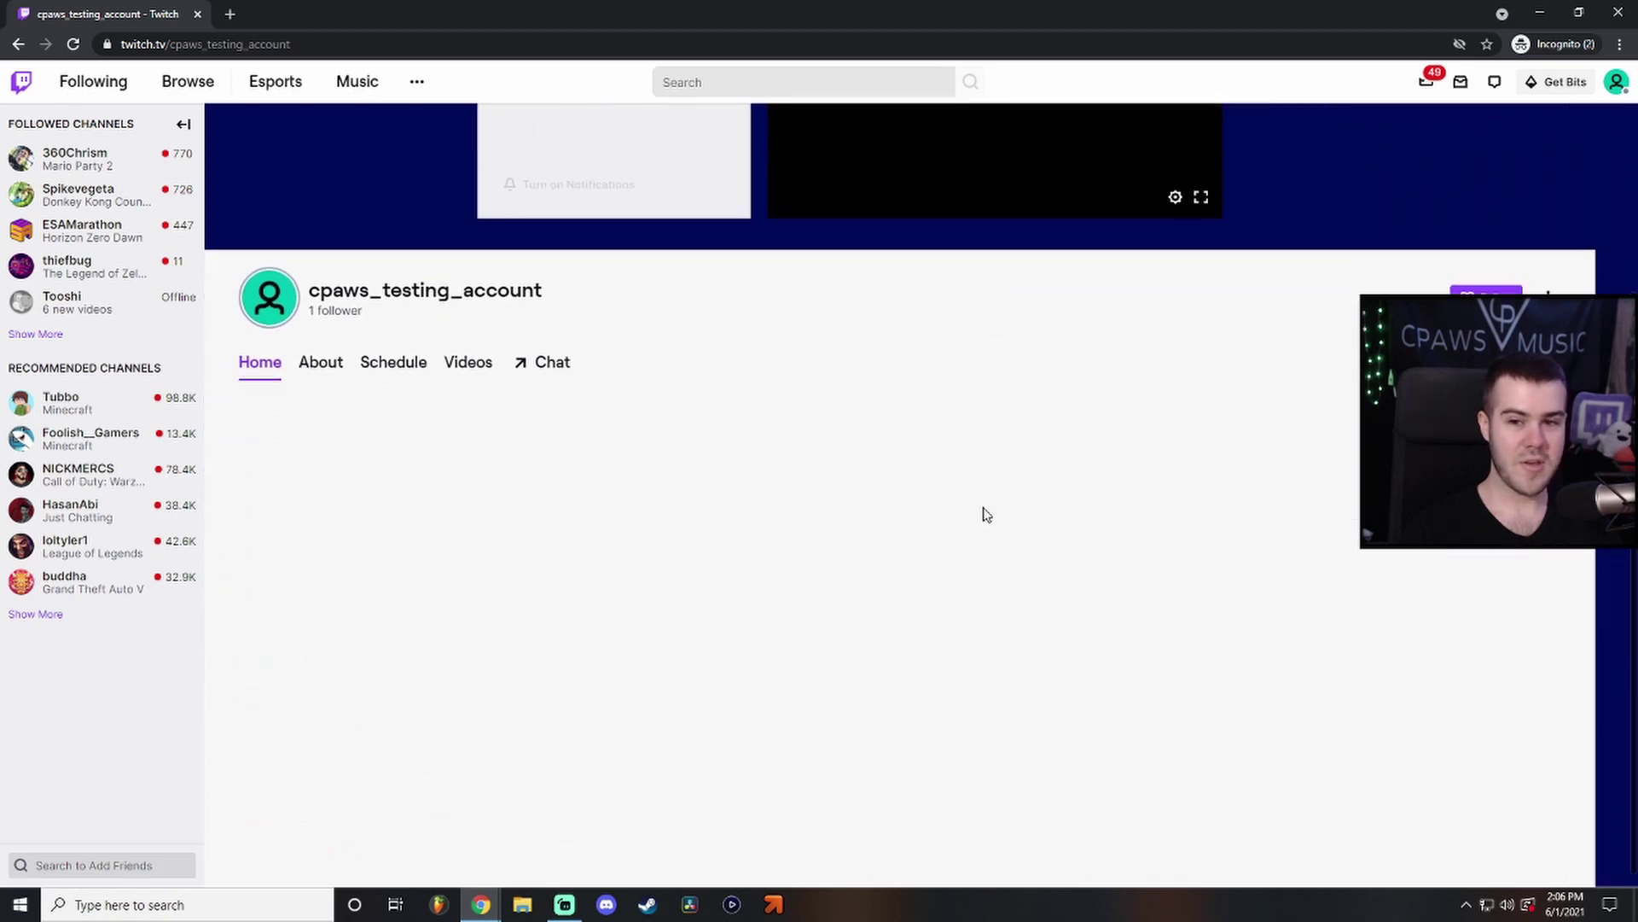
pyautogui.click(556, 364)
pyautogui.scroll(-7, 587, 390)
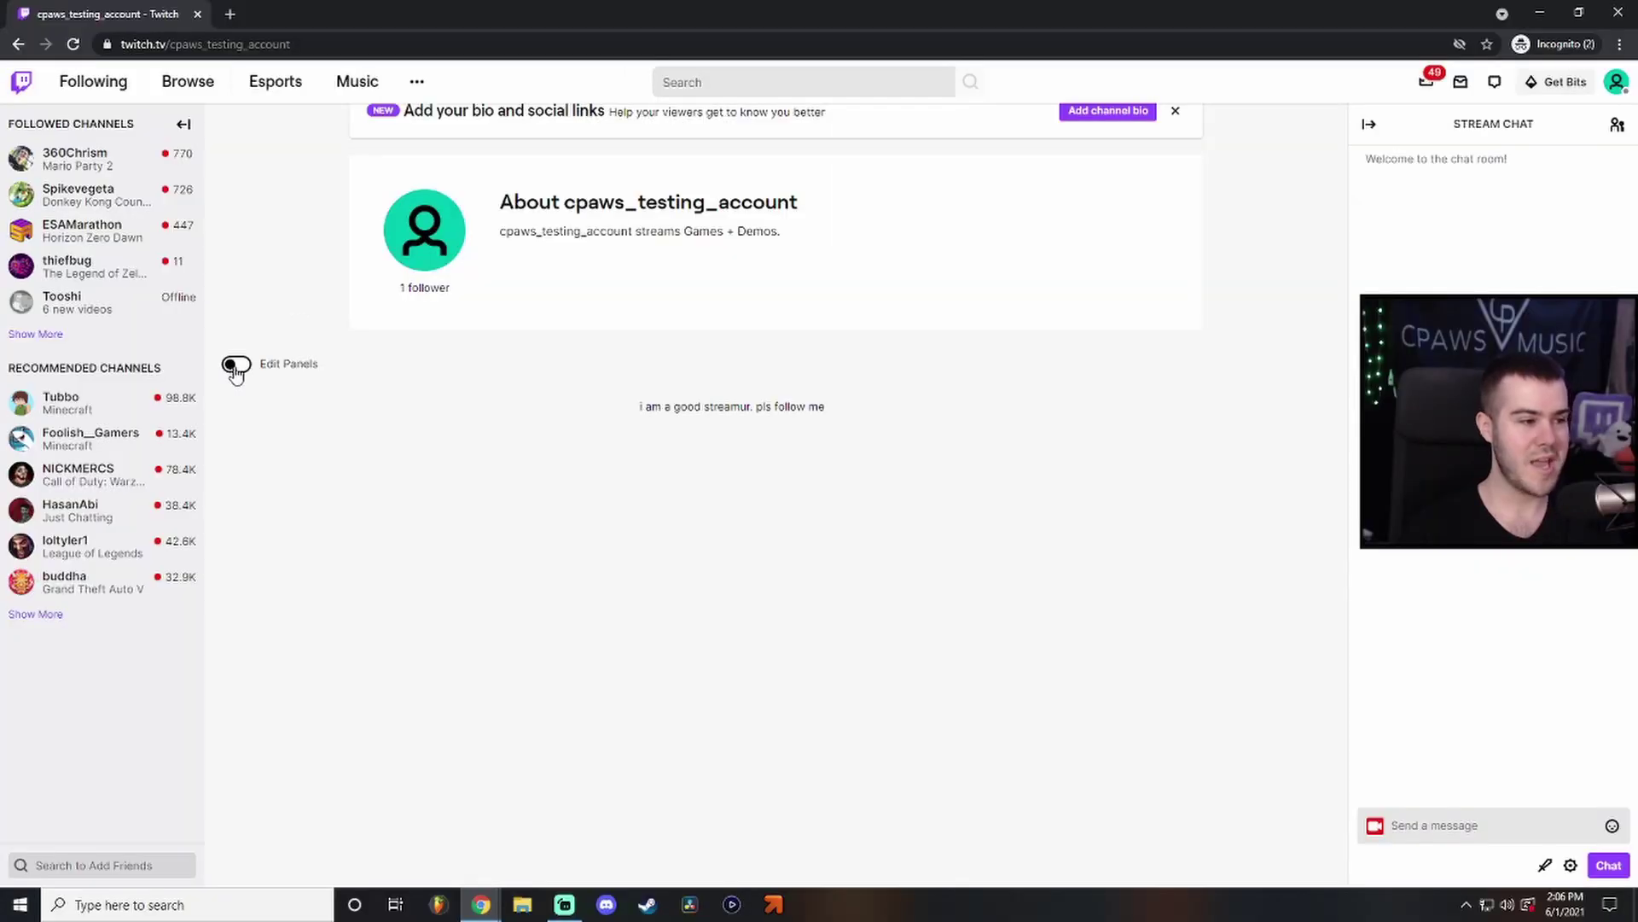
# Turn on panel editing and remove the existing text panel from the channel page.
pyautogui.click(236, 367)
pyautogui.scroll(-2, 701, 754)
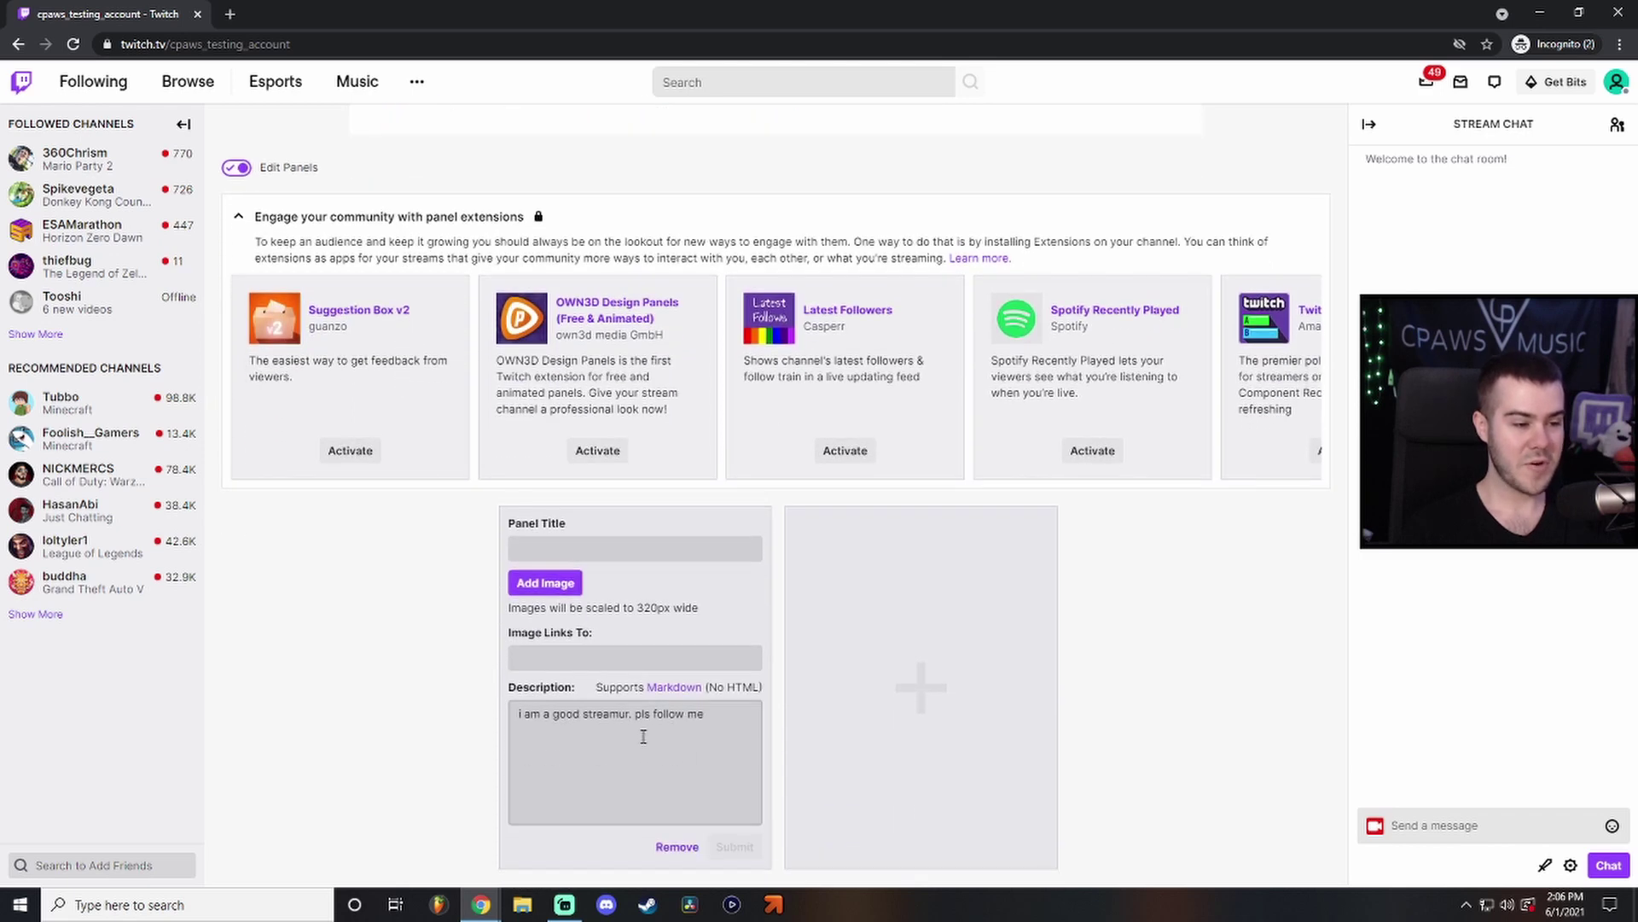
pyautogui.click(677, 846)
pyautogui.click(682, 705)
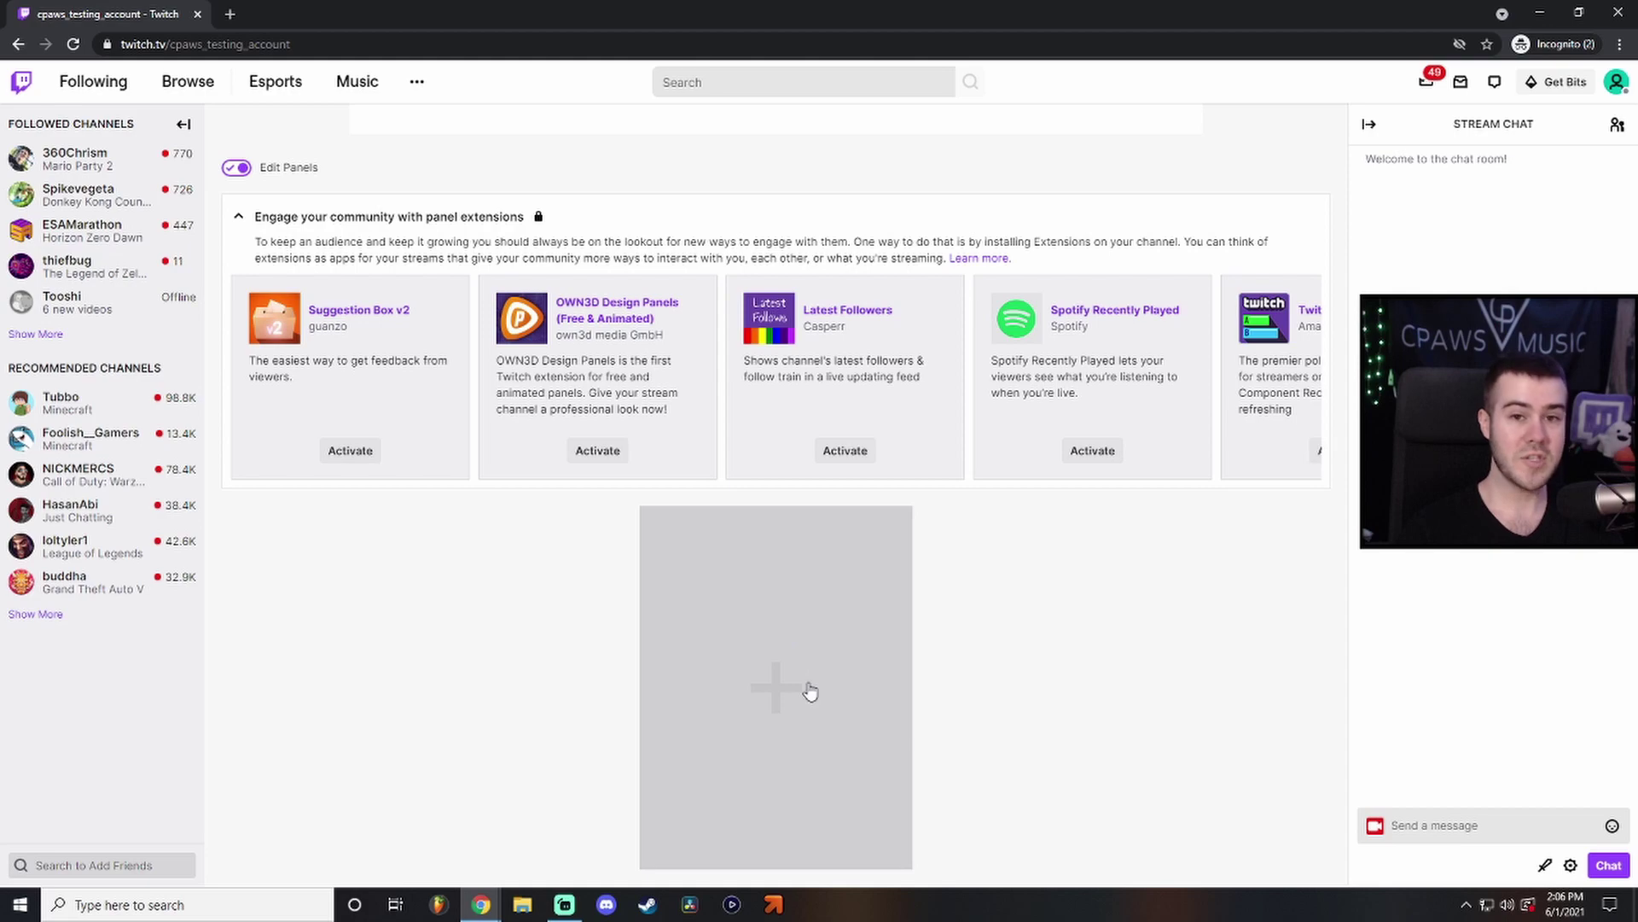
# Add a new text or image panel and title it "About".
pyautogui.click(803, 710)
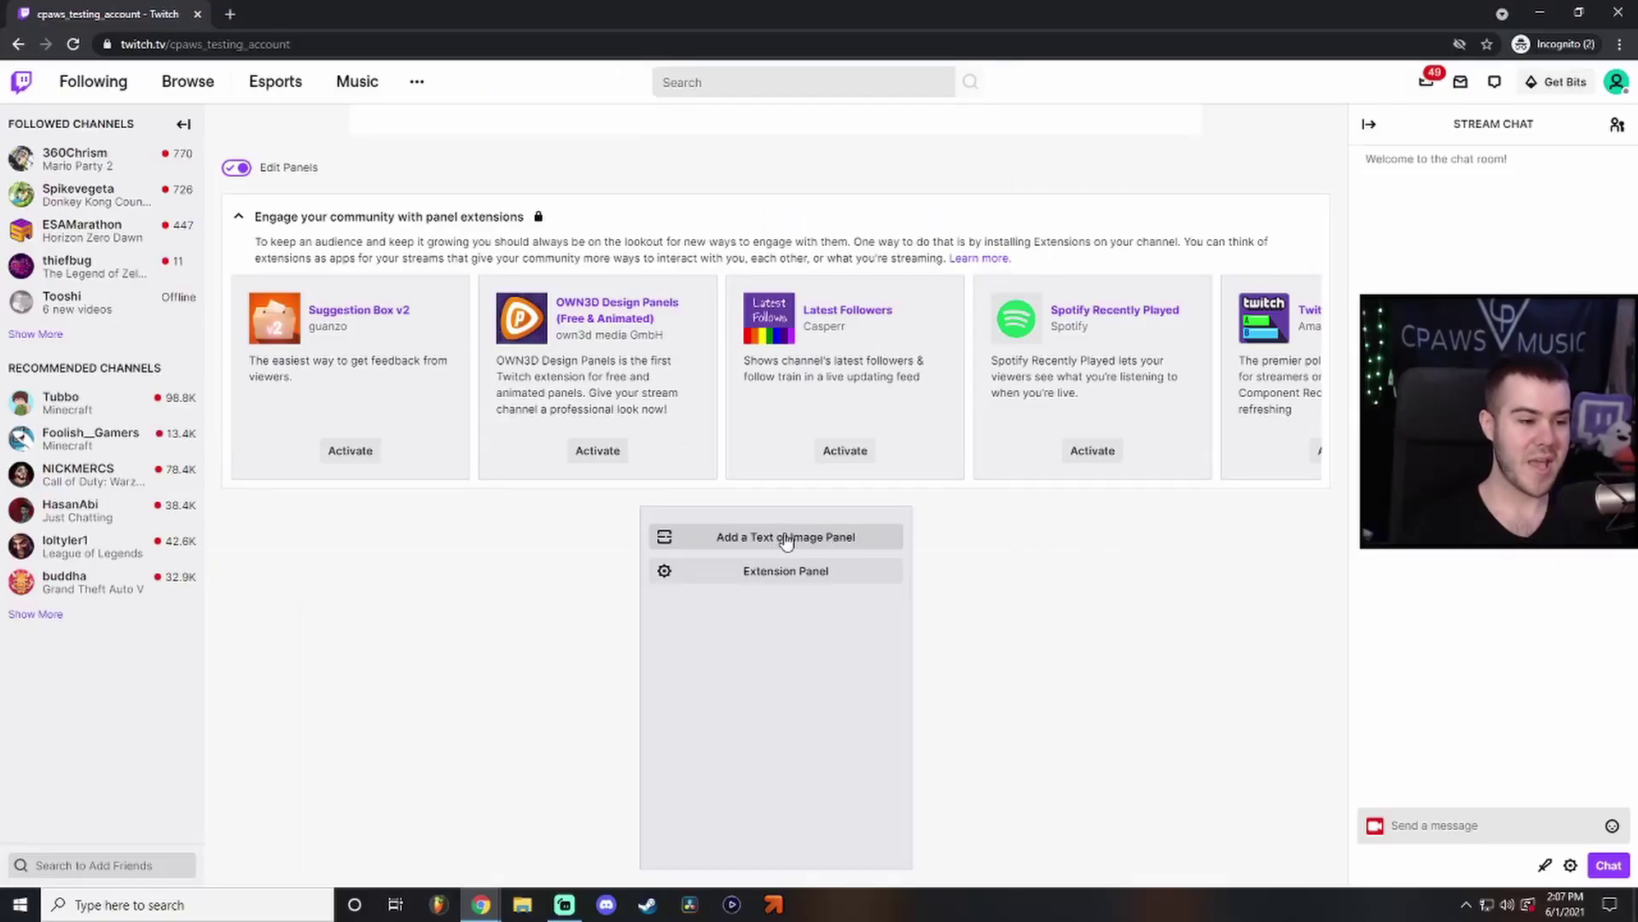
pyautogui.click(799, 545)
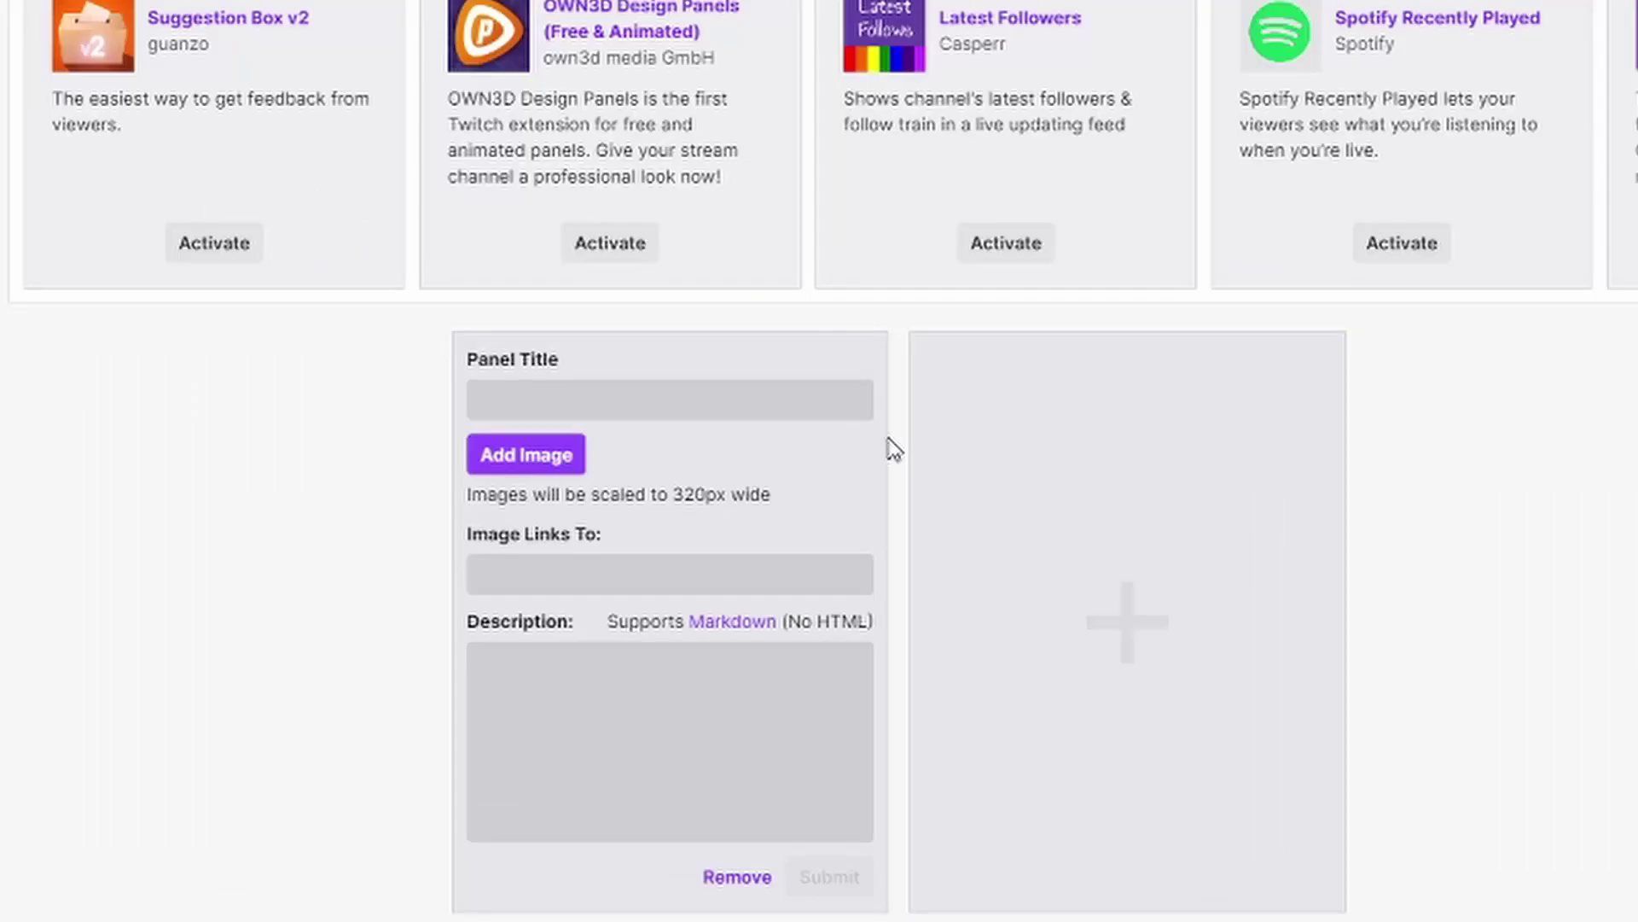
pyautogui.click(597, 401)
pyautogui.write('About')
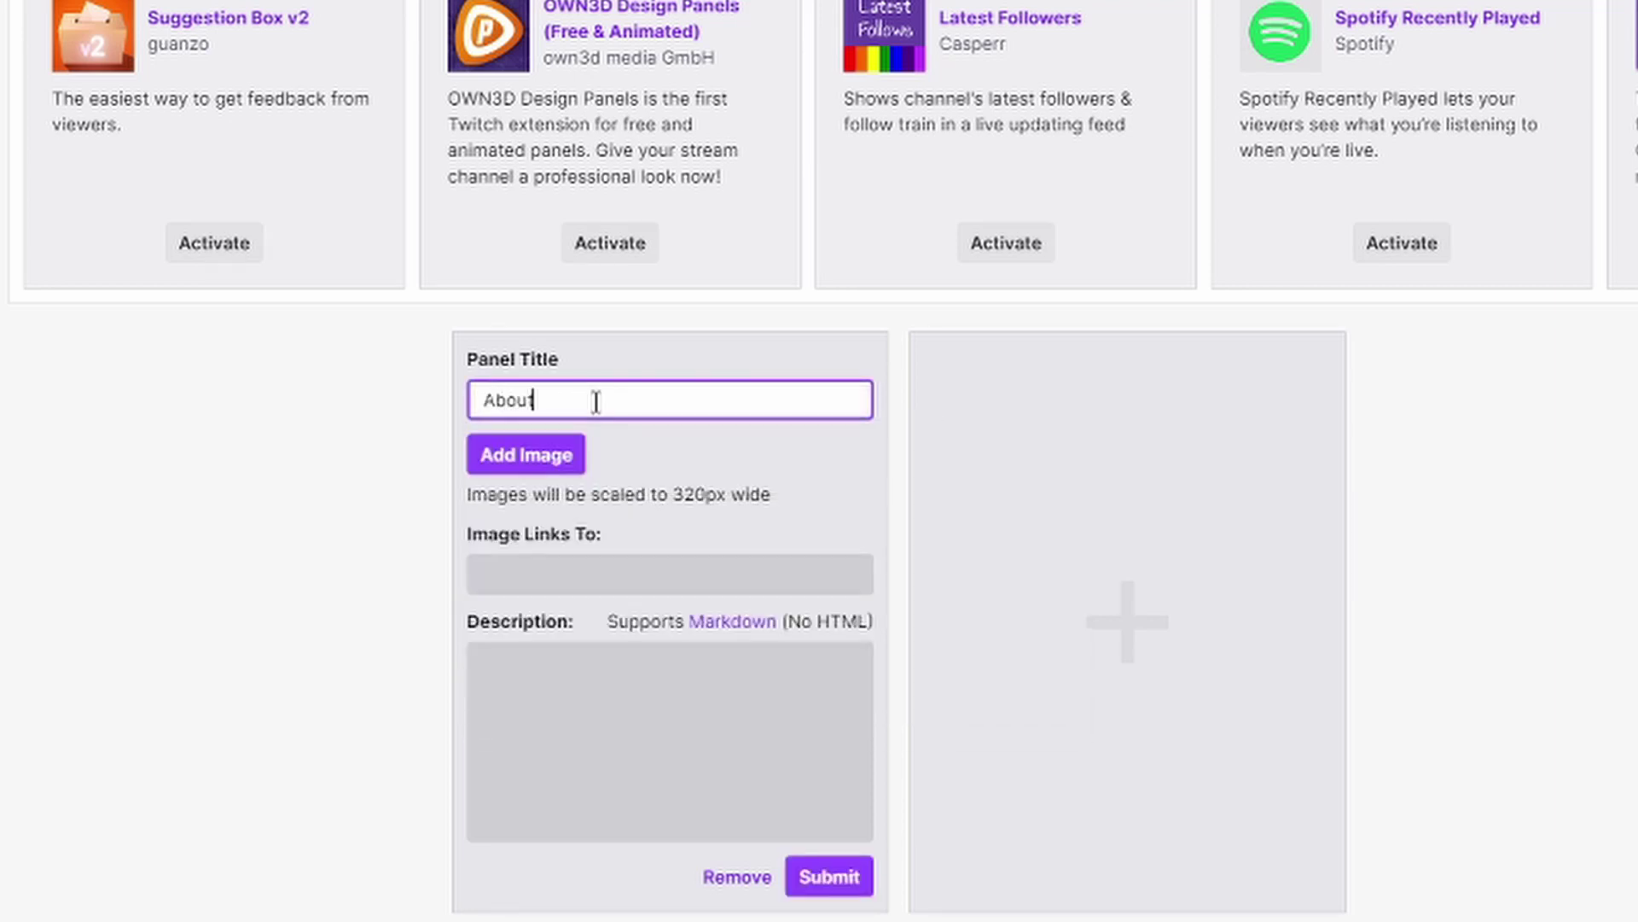
# Fill in the About panel's description with "My name is" plus the streamer's first name, submit it and leave panel editing.
pyautogui.click(629, 739)
pyautogui.write('MY')
pyautogui.press('BackSpace')
pyautogui.write('y name is')
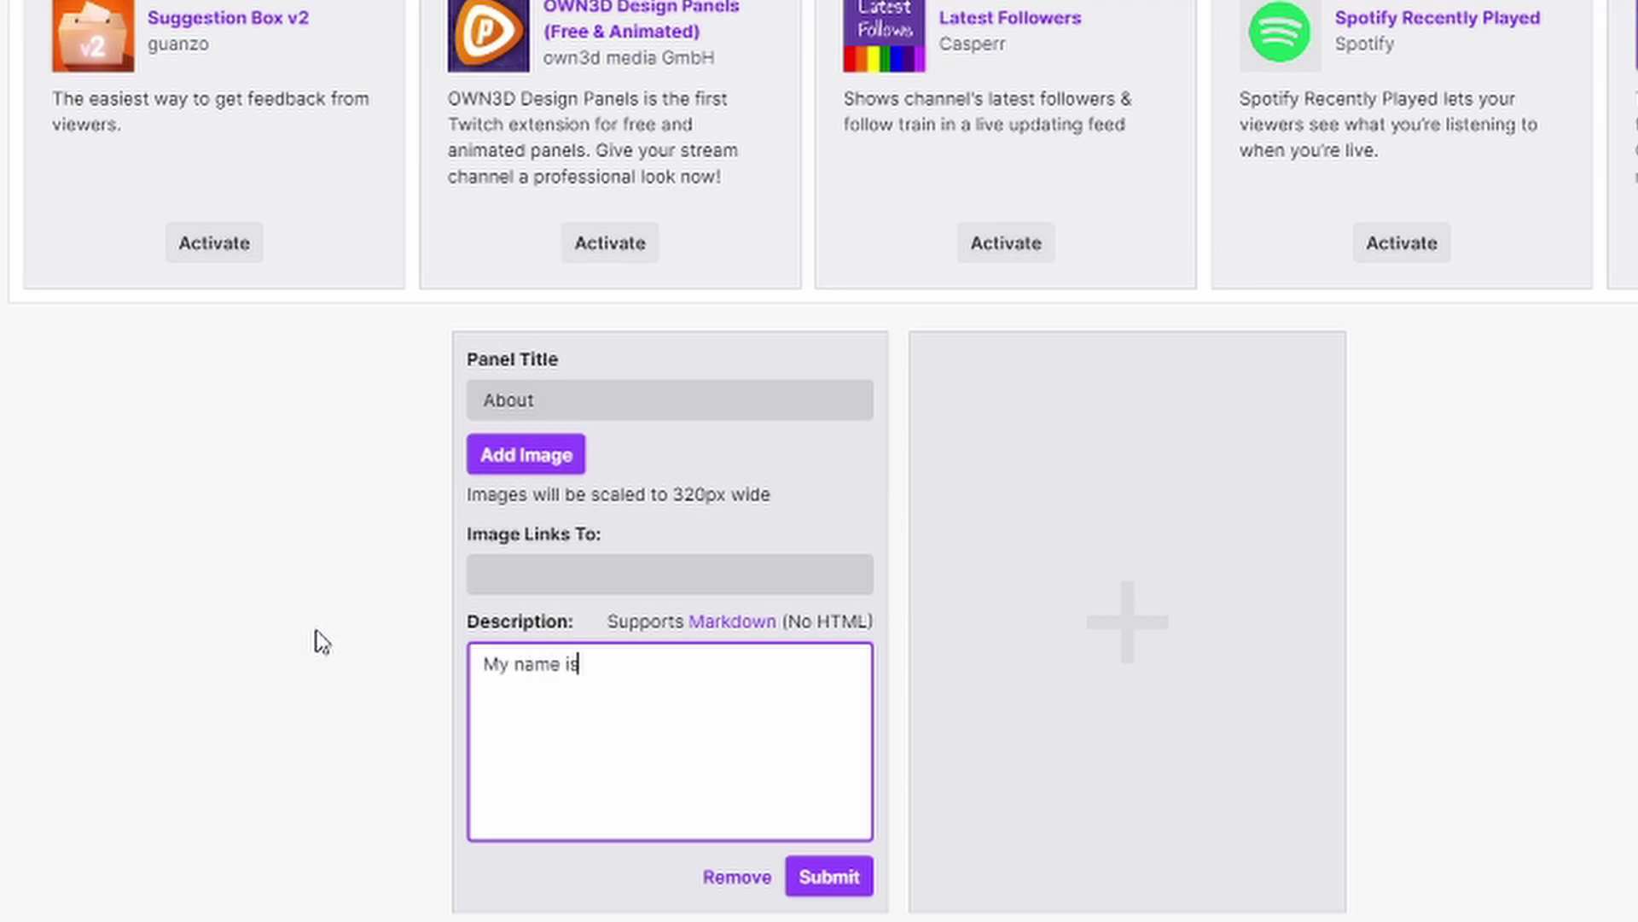
pyautogui.write(' Coid')
pyautogui.press('BackSpace')
pyautogui.press('BackSpace')
pyautogui.write('dy!')
pyautogui.click(843, 875)
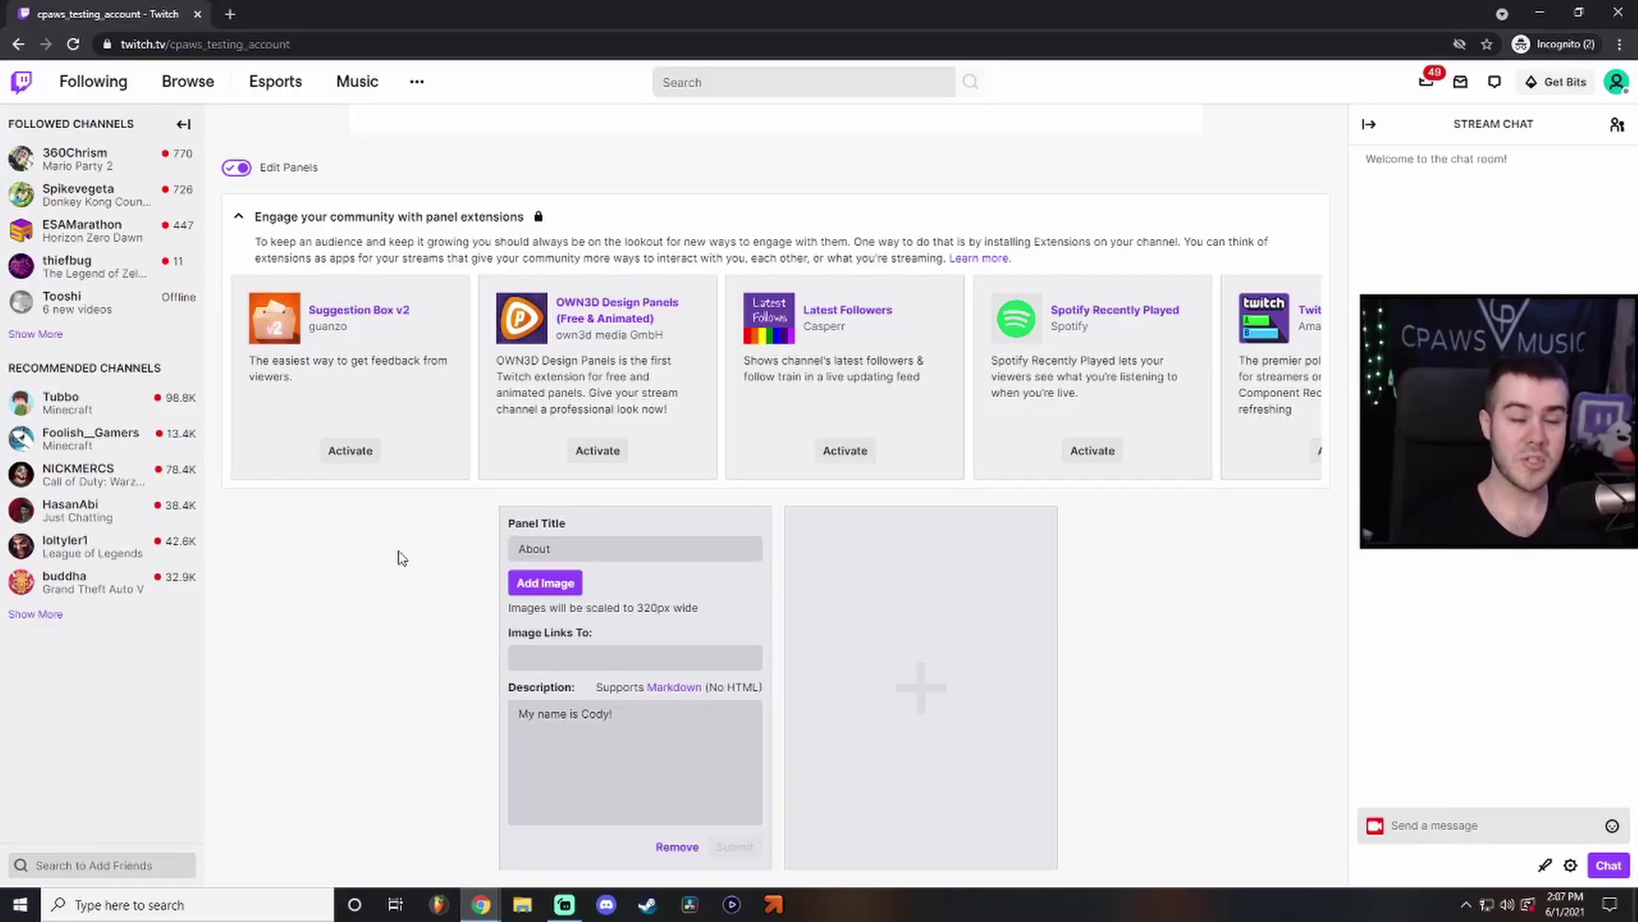
pyautogui.click(237, 169)
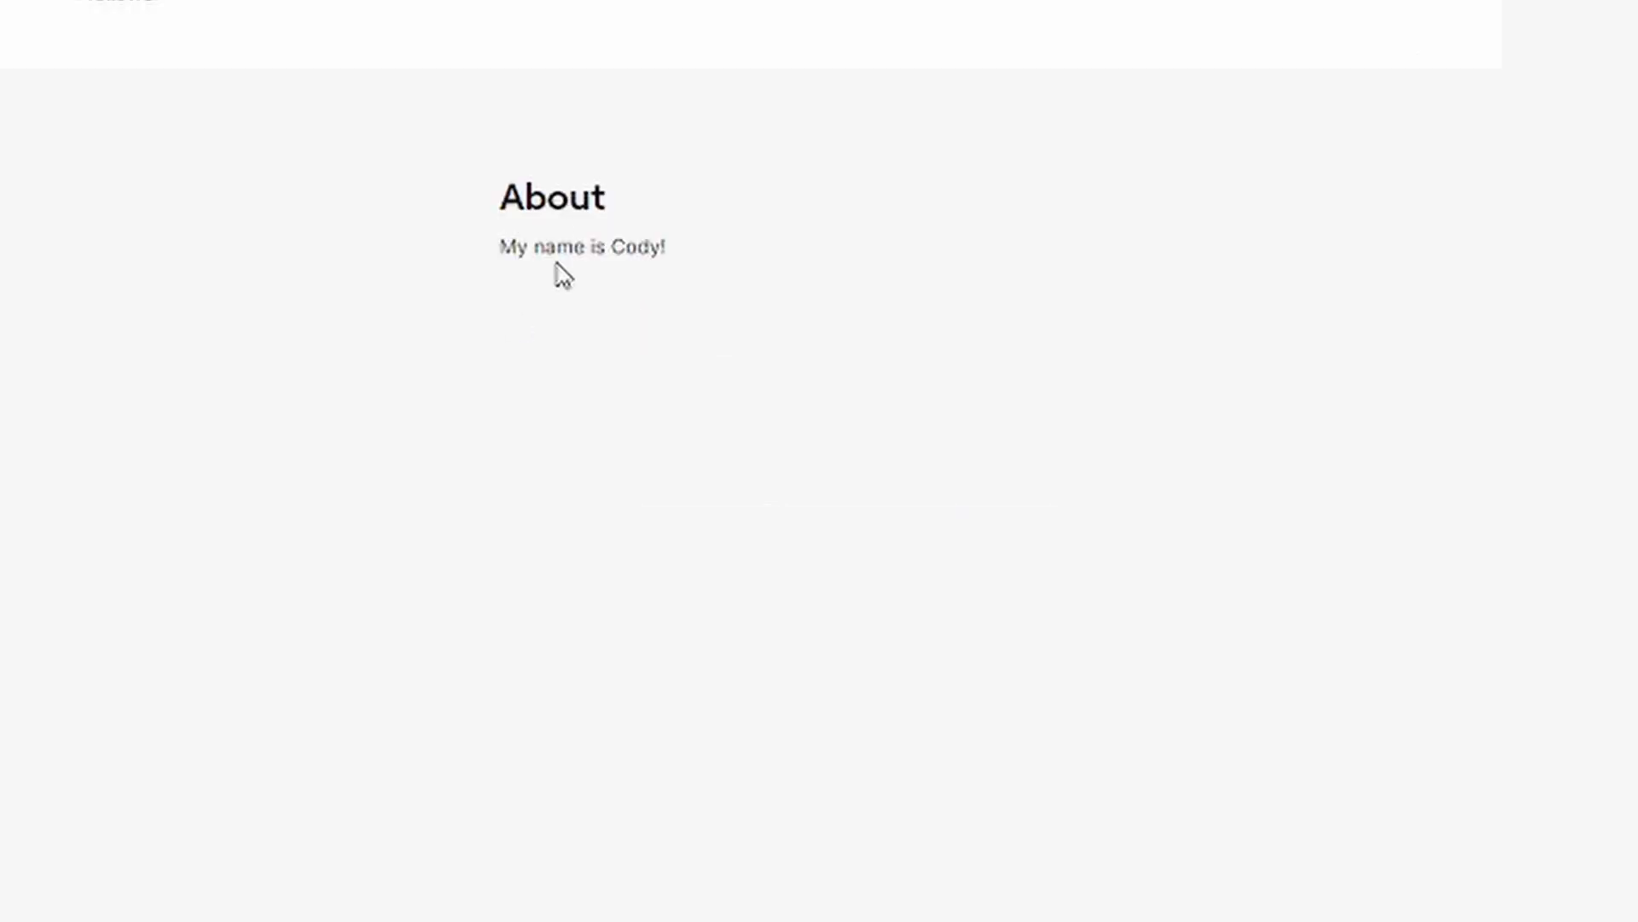
pyautogui.scroll(1, 555, 444)
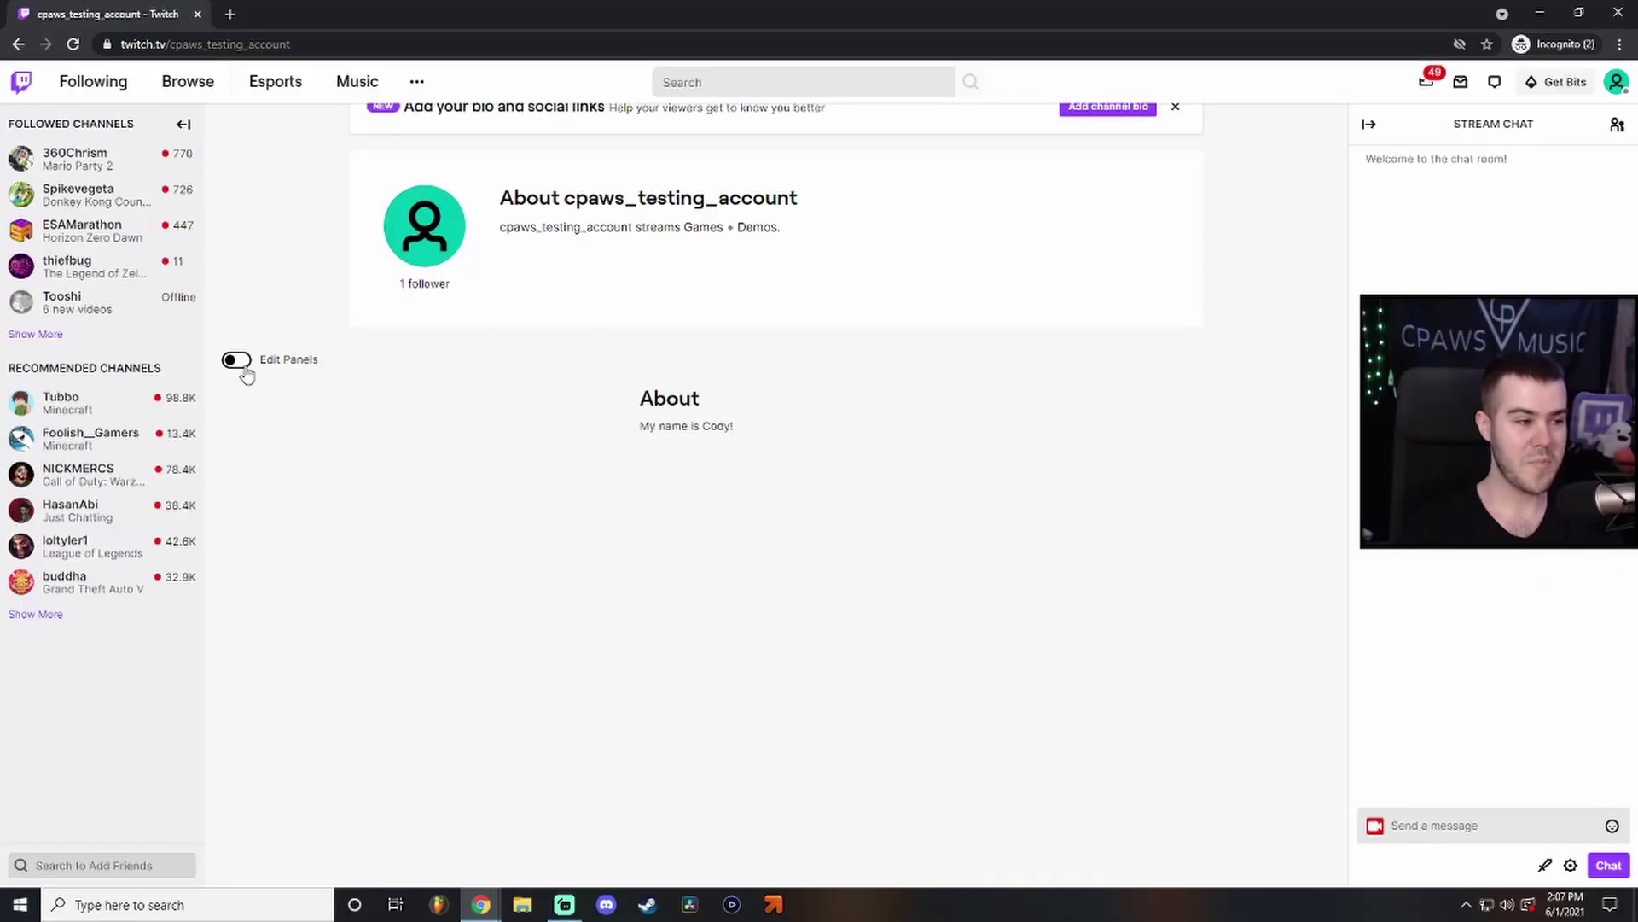
# Turn panel editing back on and clear the title of the About panel.
pyautogui.click(243, 365)
pyautogui.scroll(-2, 366, 503)
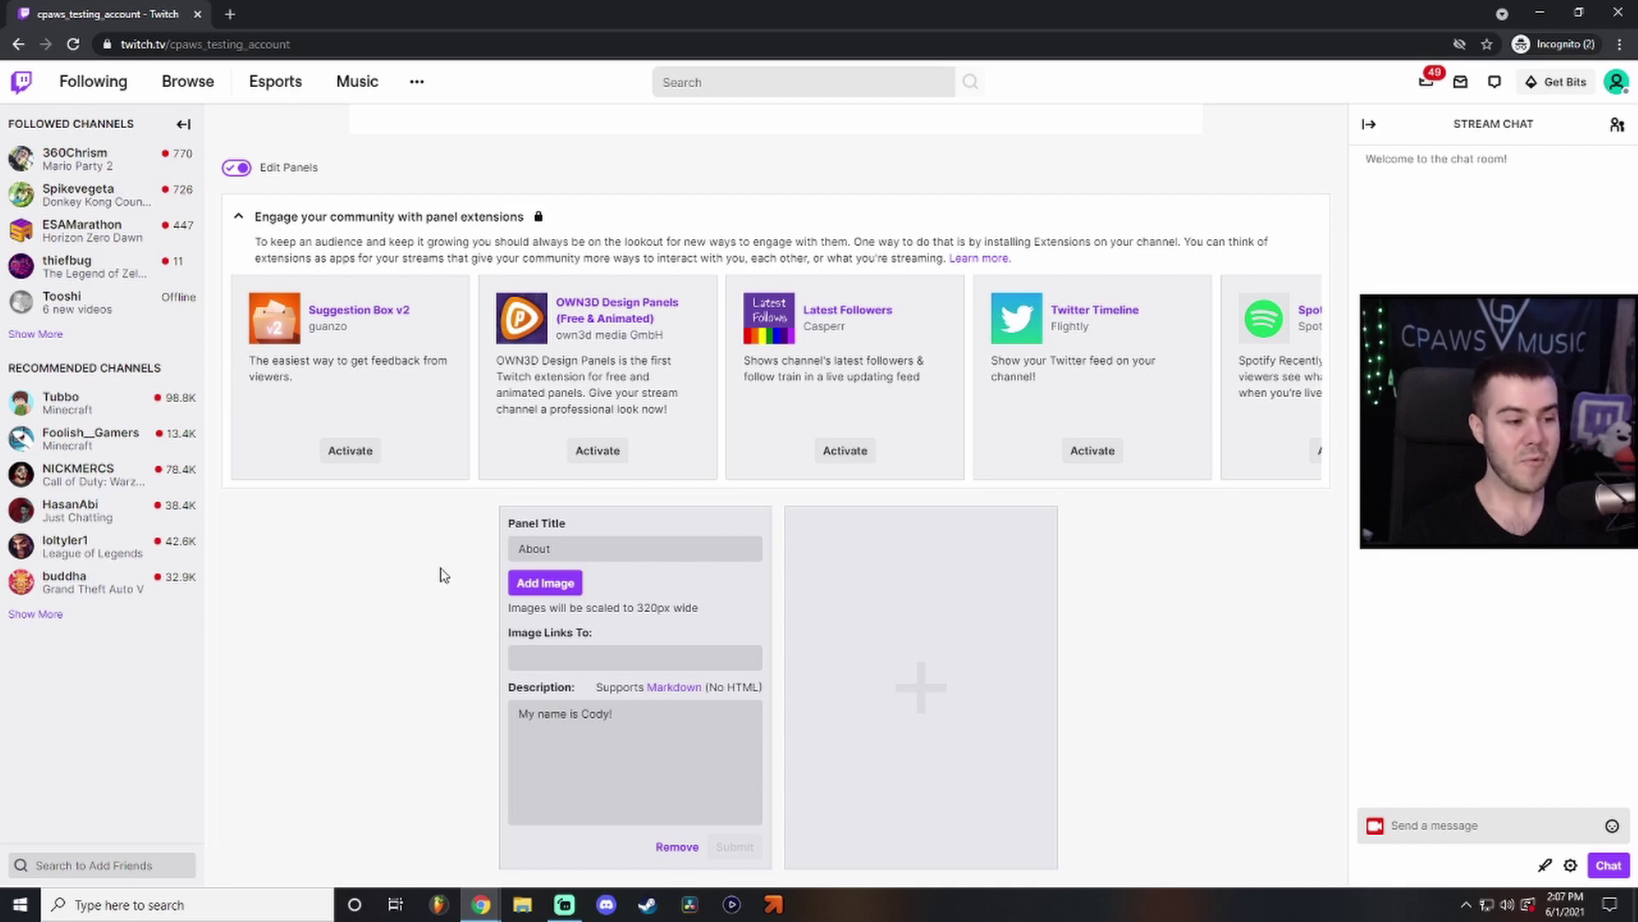
pyautogui.moveTo(578, 553); pyautogui.dragTo(524, 549)
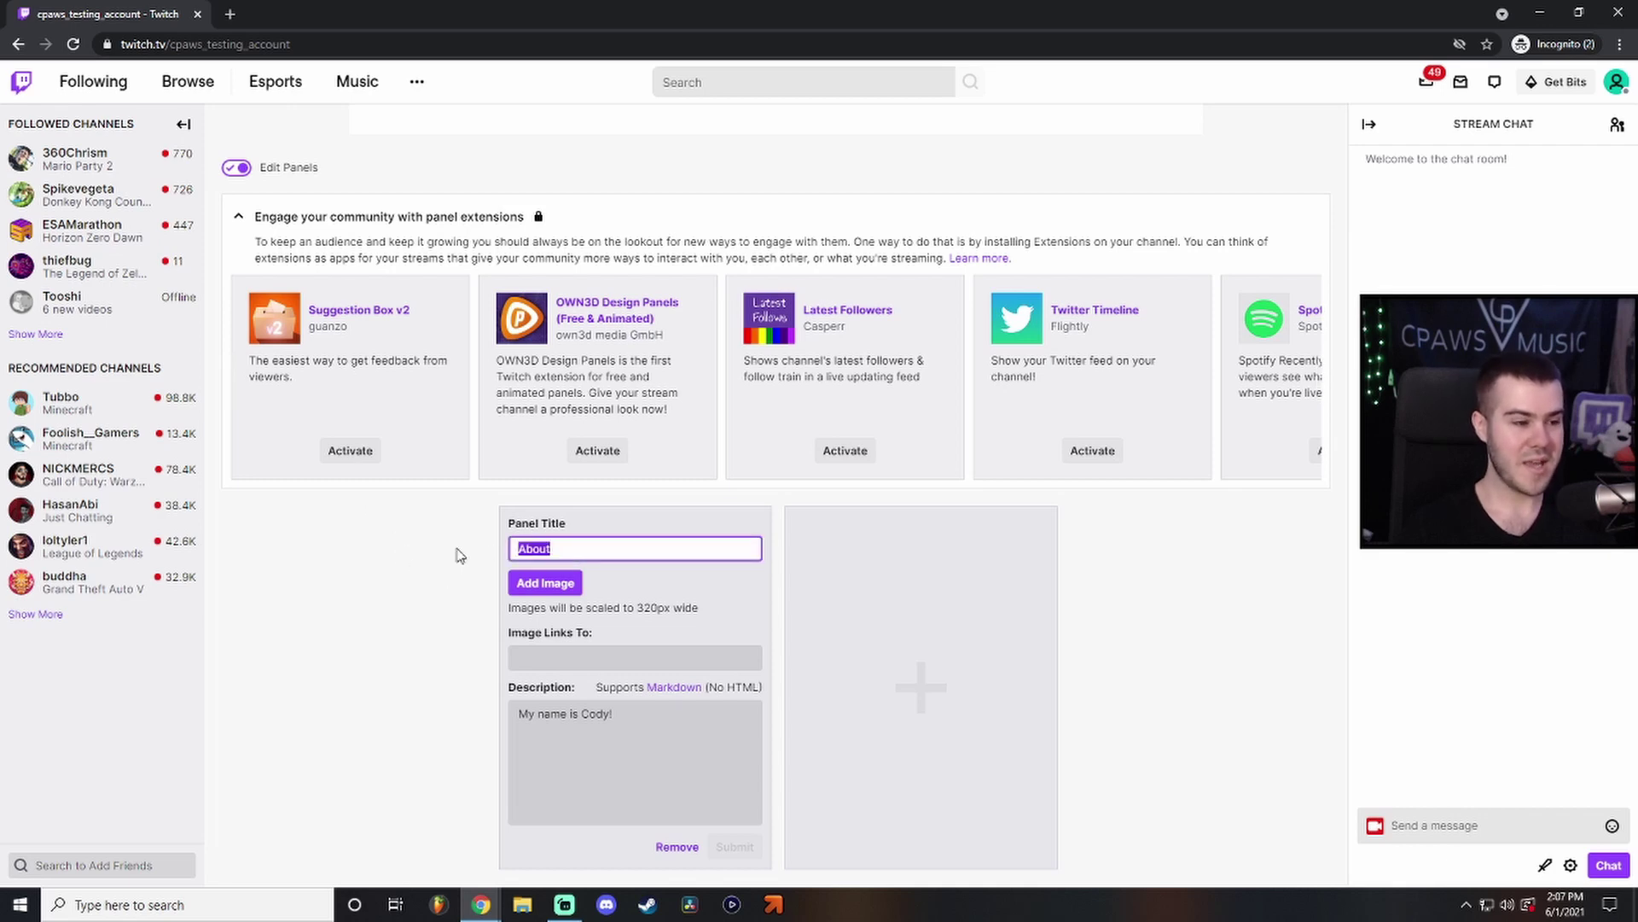
pyautogui.press('BackSpace')
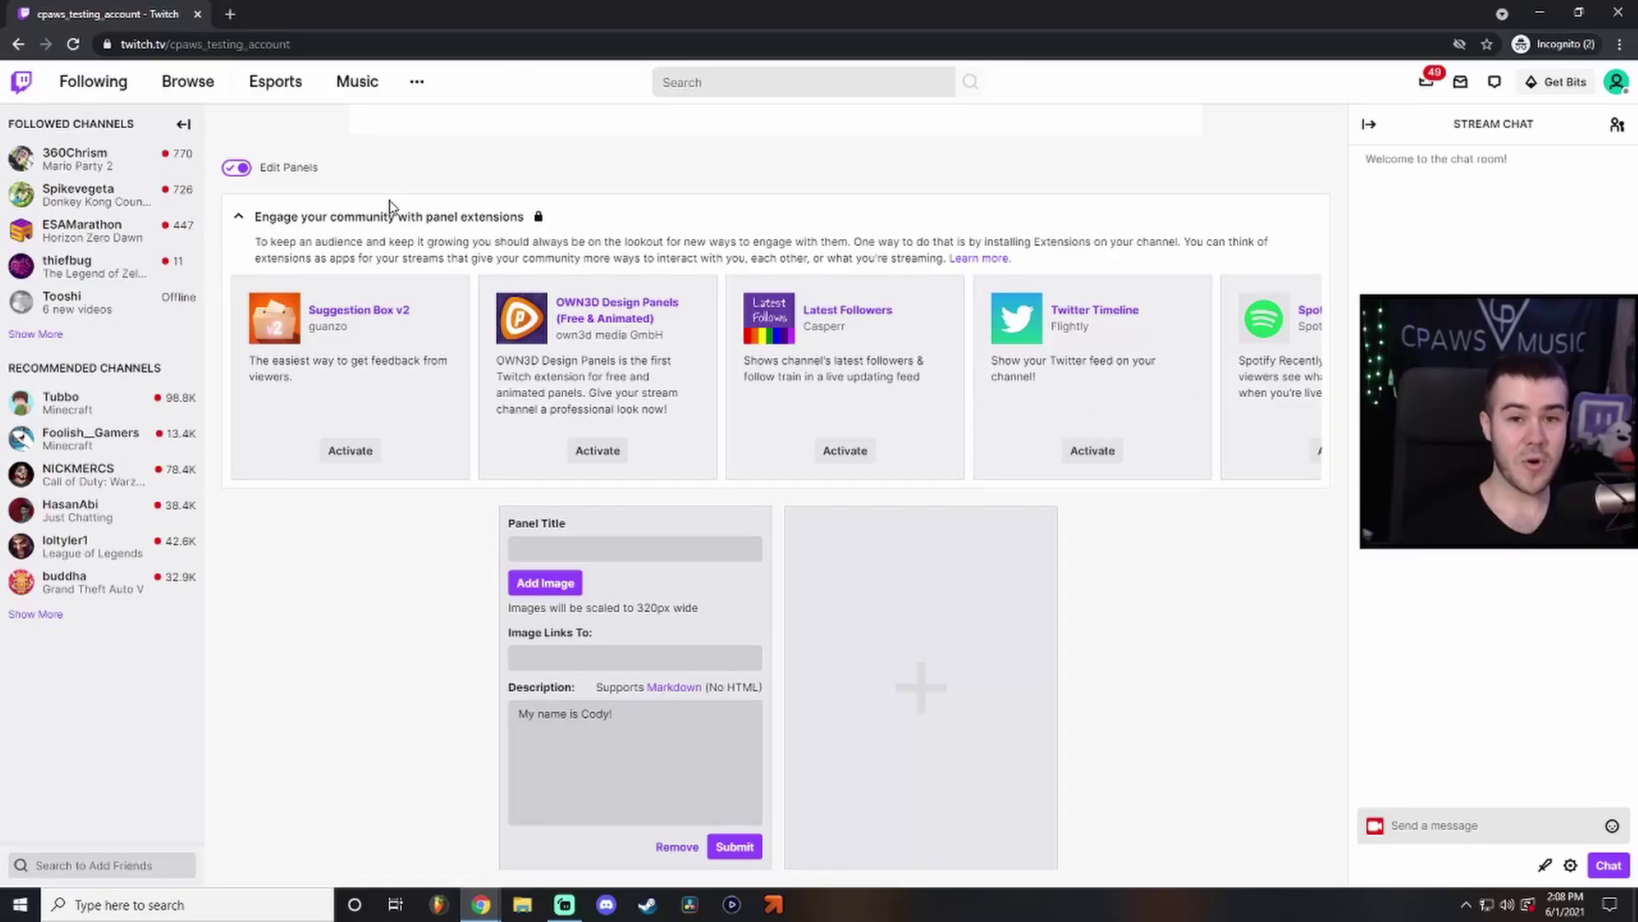
# Open the Pixlr X photo editor in a new browser tab.
pyautogui.click(228, 13)
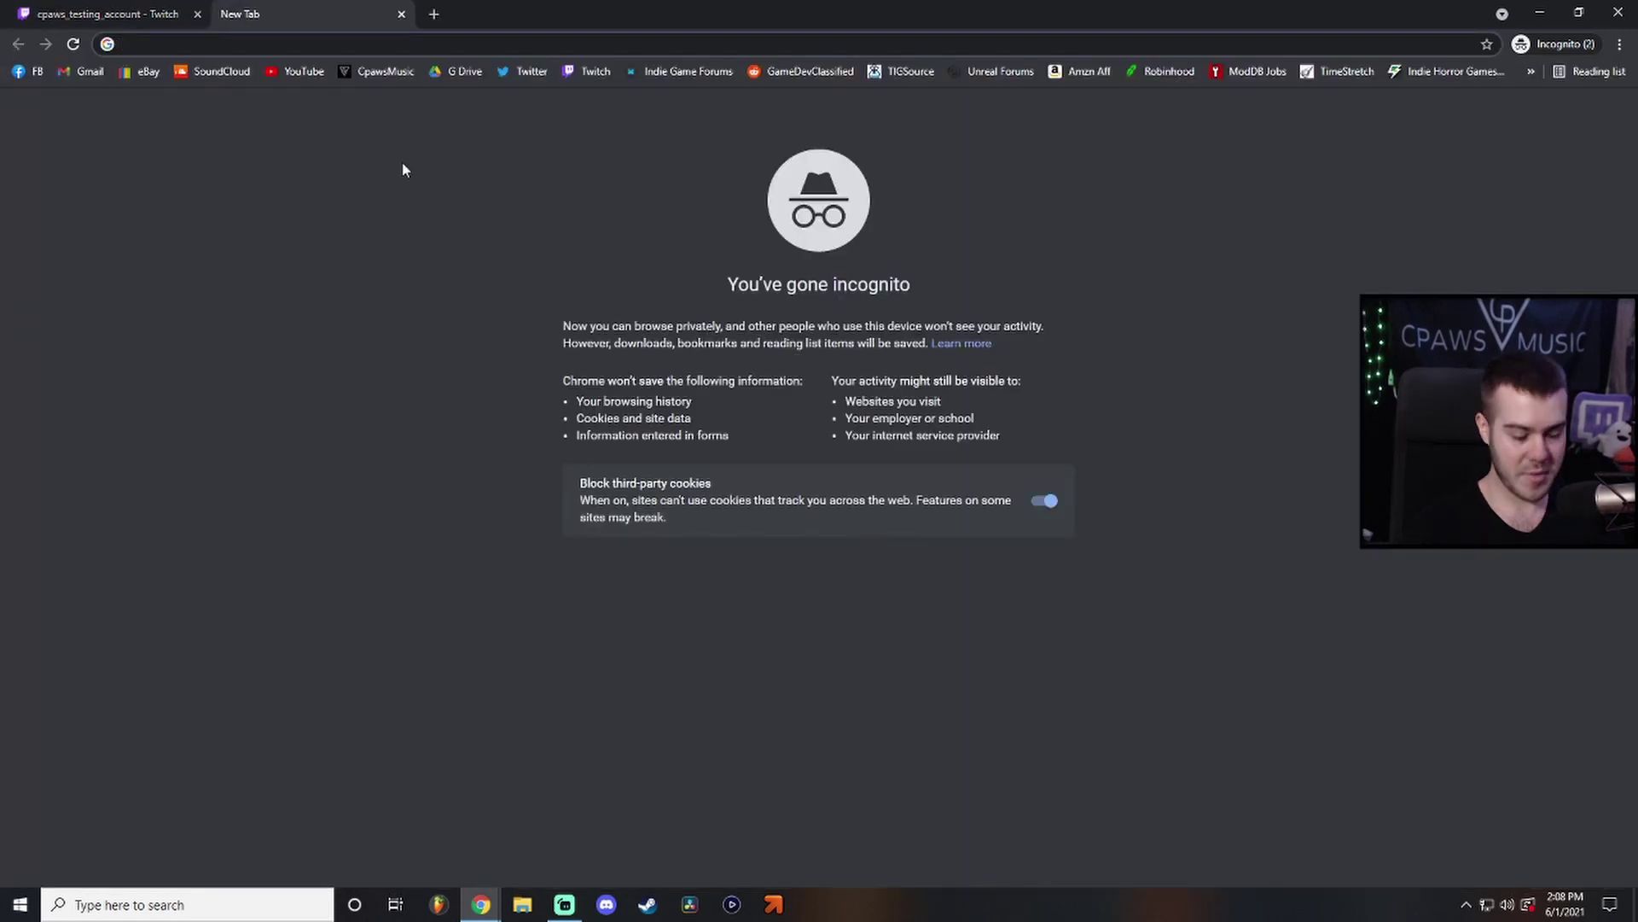
pyautogui.write('pixl')
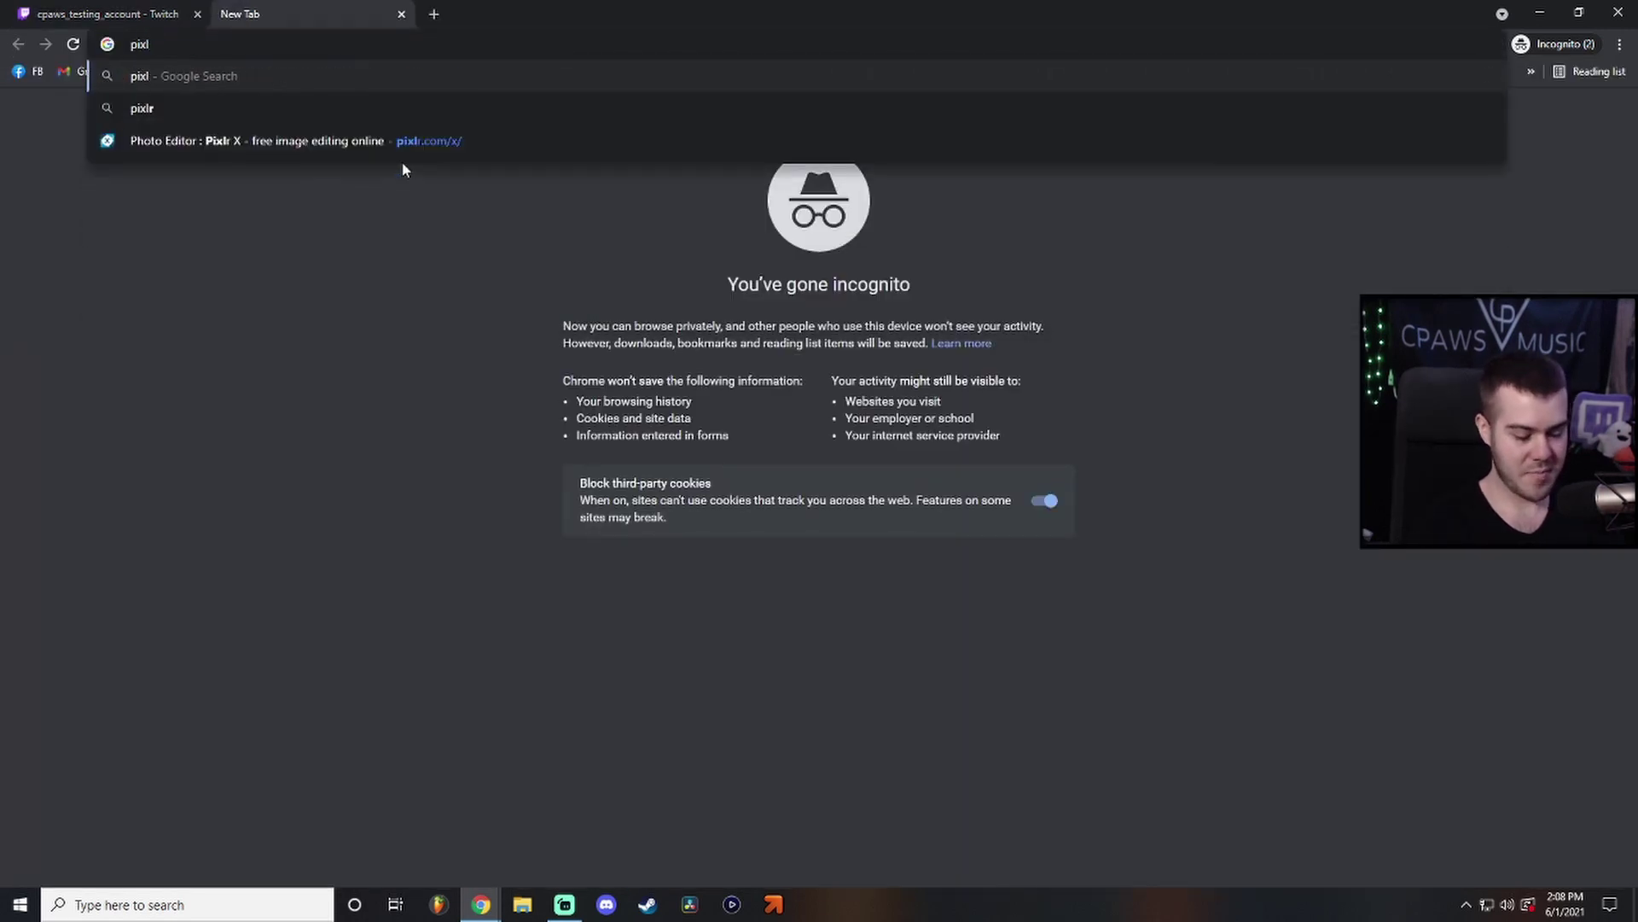
pyautogui.click(402, 160)
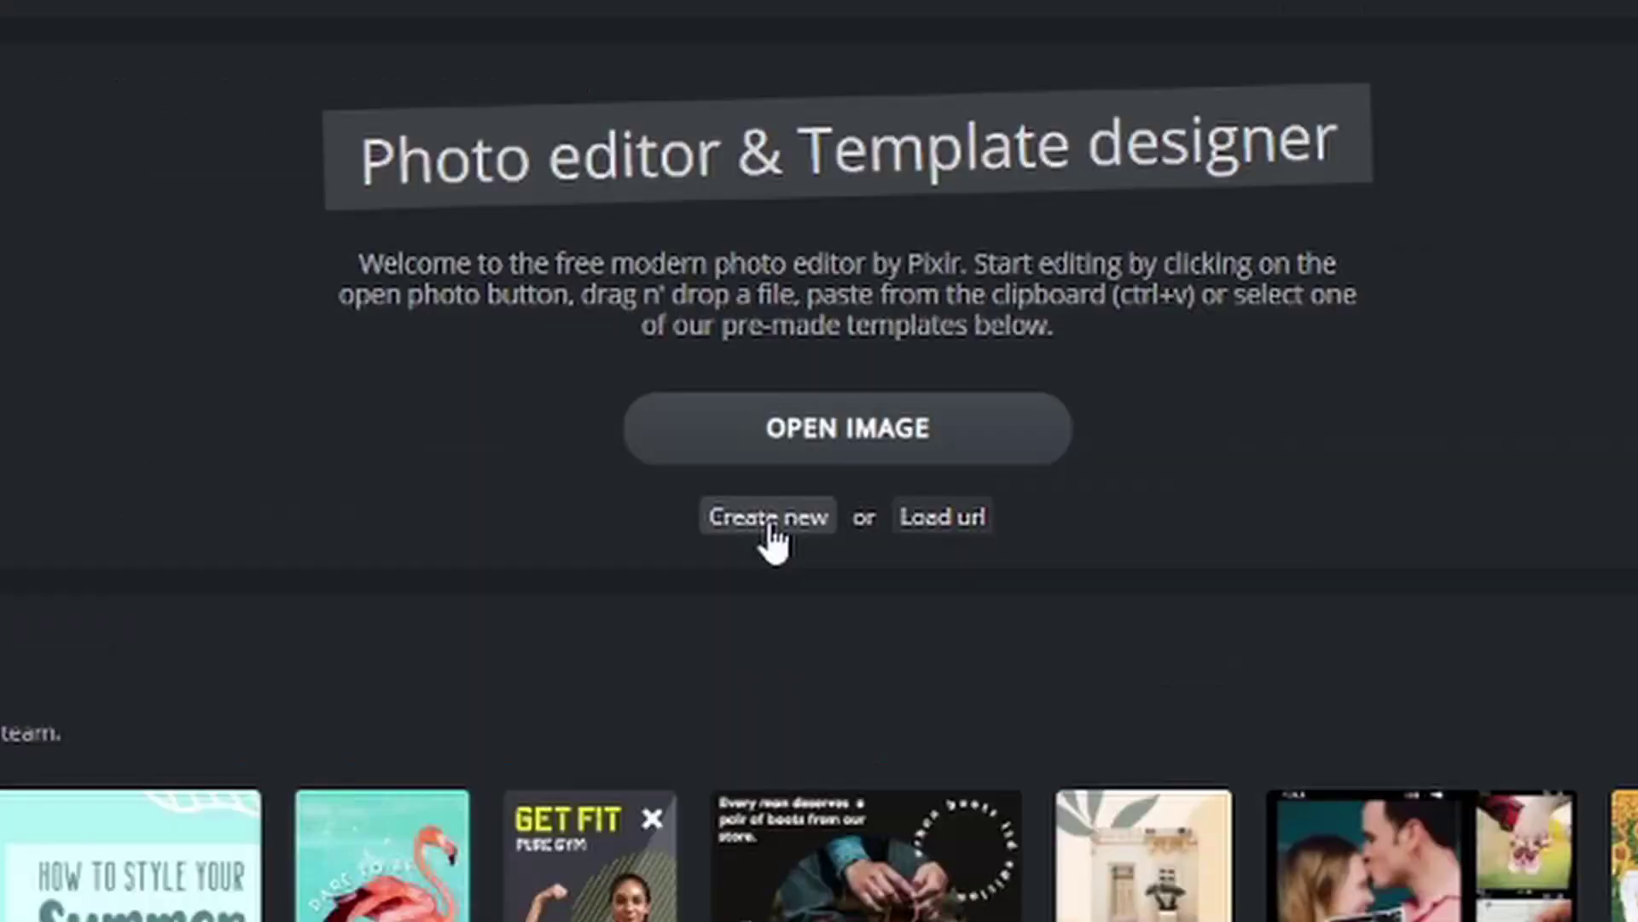
# Start a new blank image with a width of 320 px and name it "Twitch Panels".
pyautogui.click(190, 268)
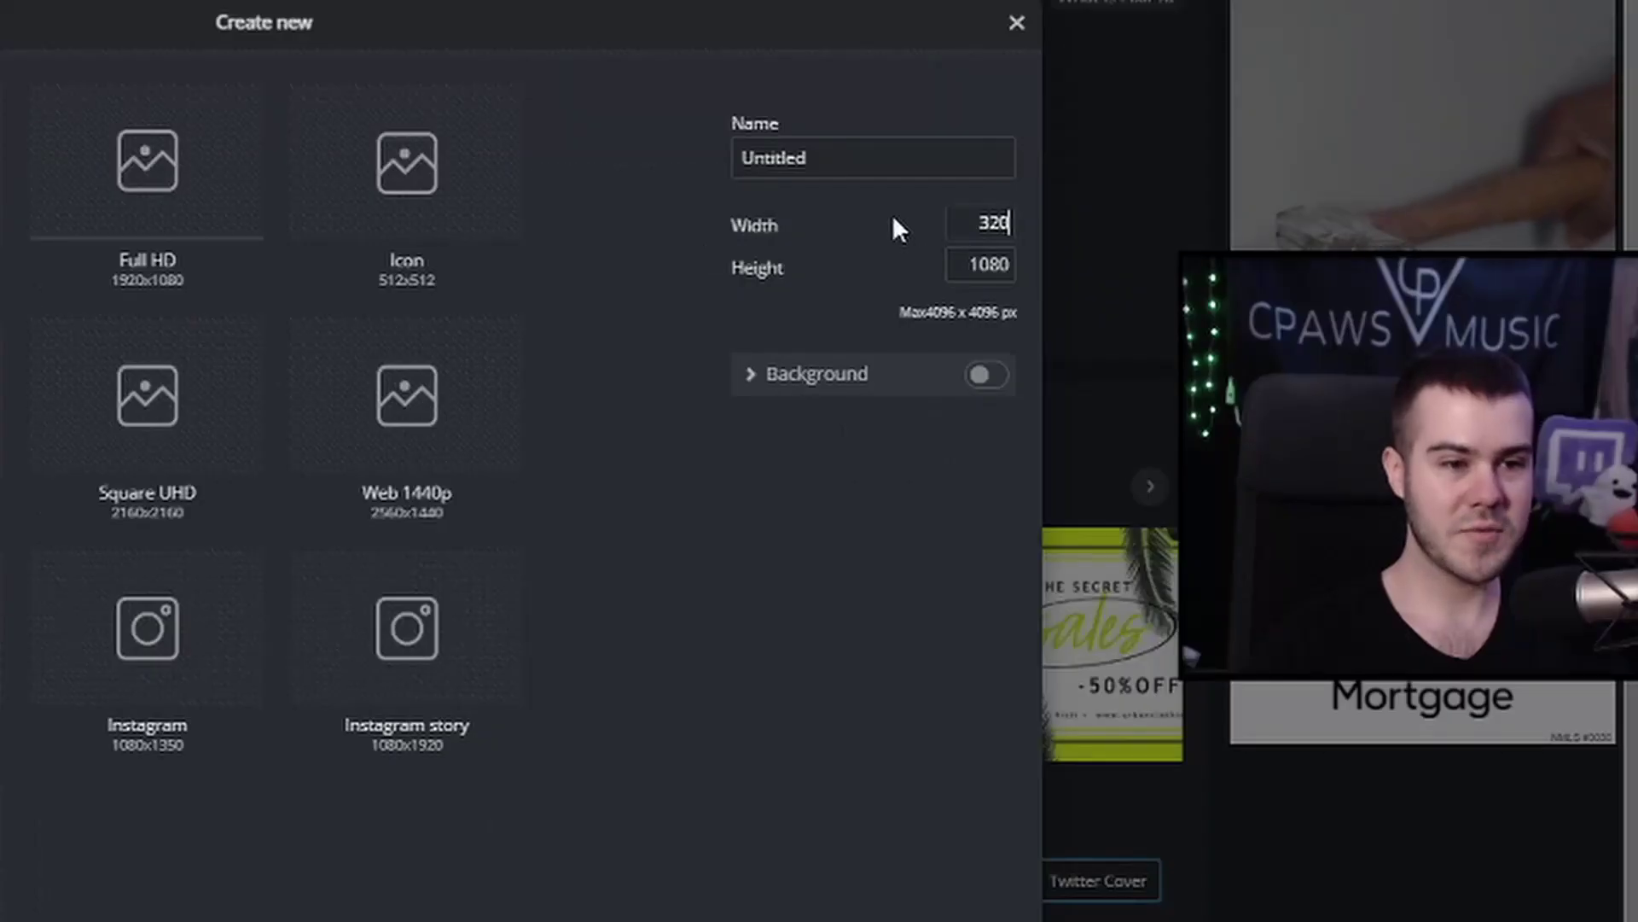
pyautogui.hotkey('shift', 'Tab')
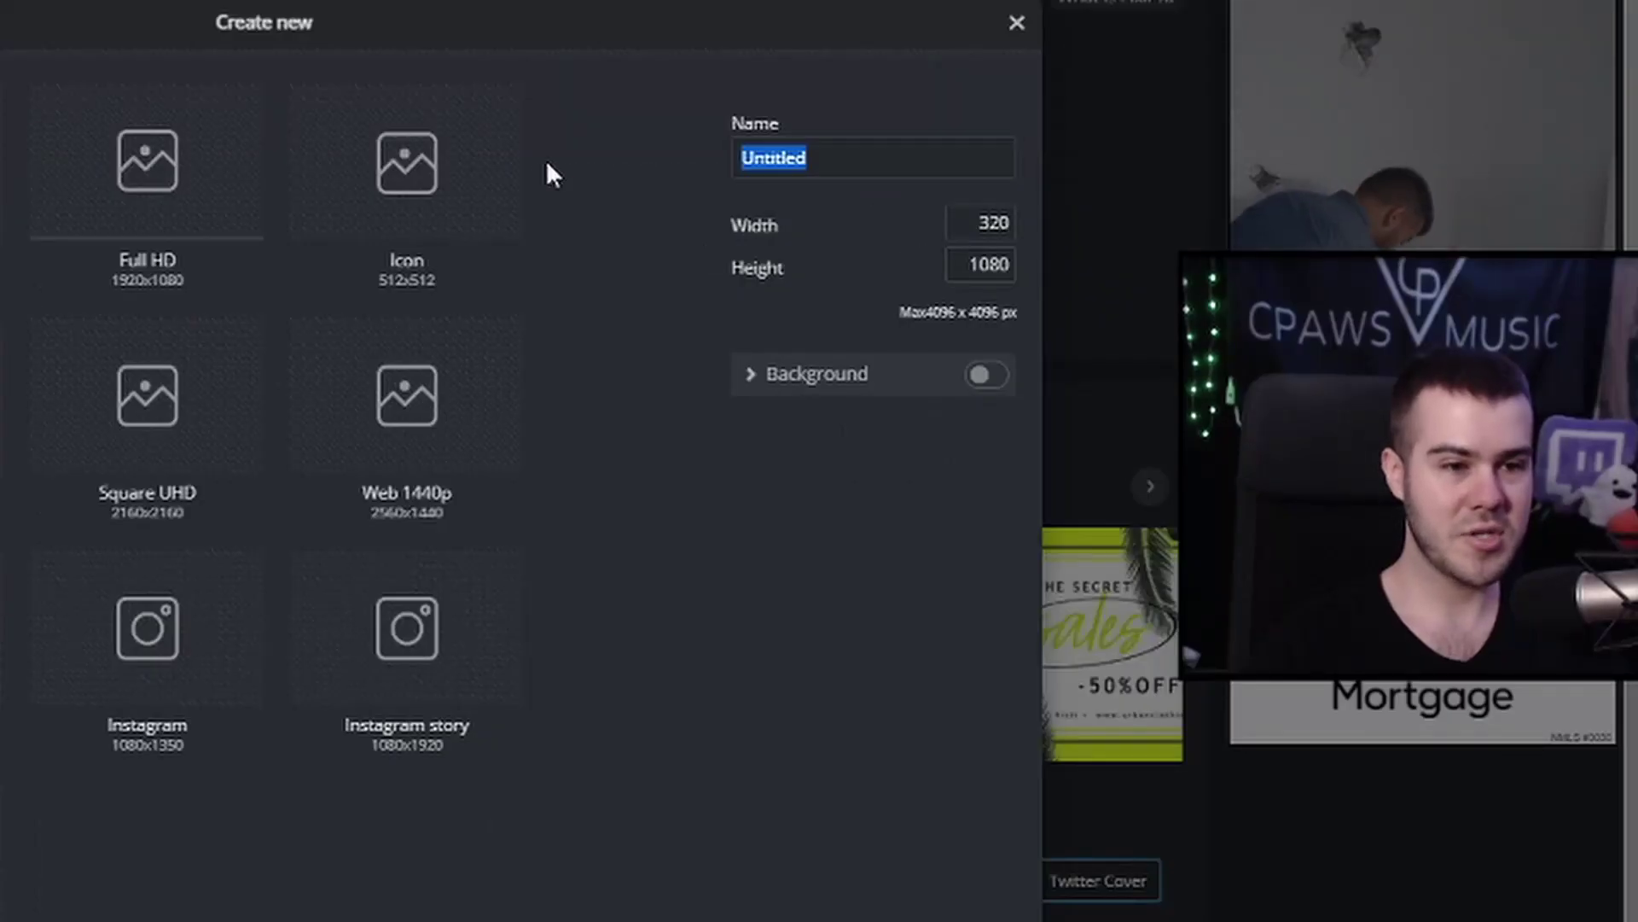
pyautogui.write('Twitch Panels')
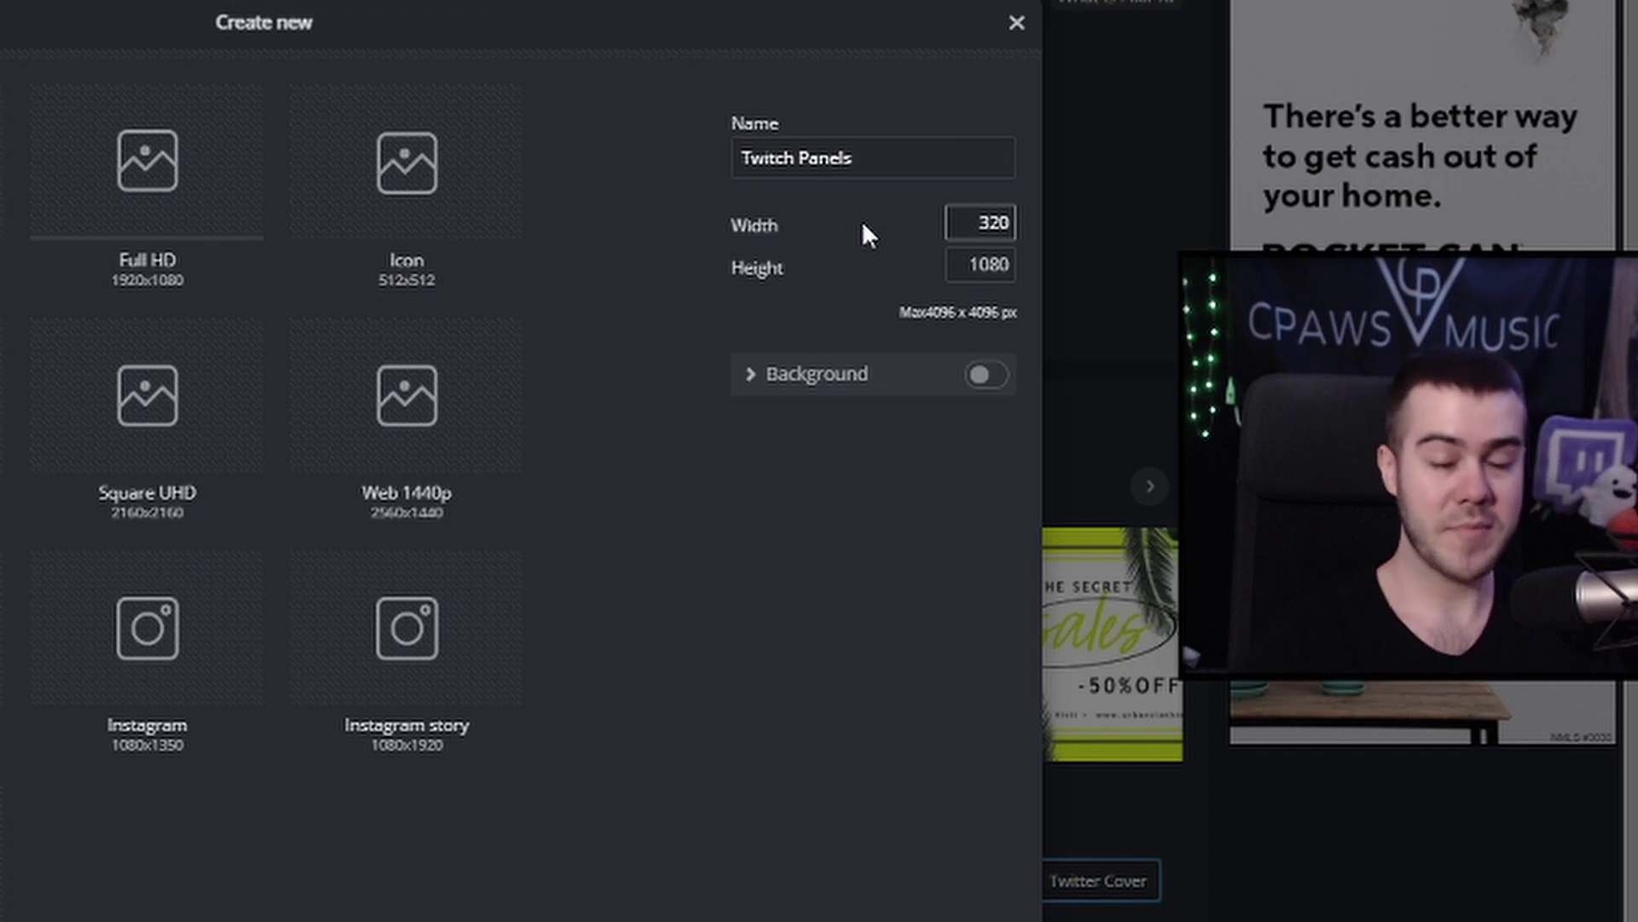
# Set the new image's height to 320 px.
pyautogui.click(964, 256)
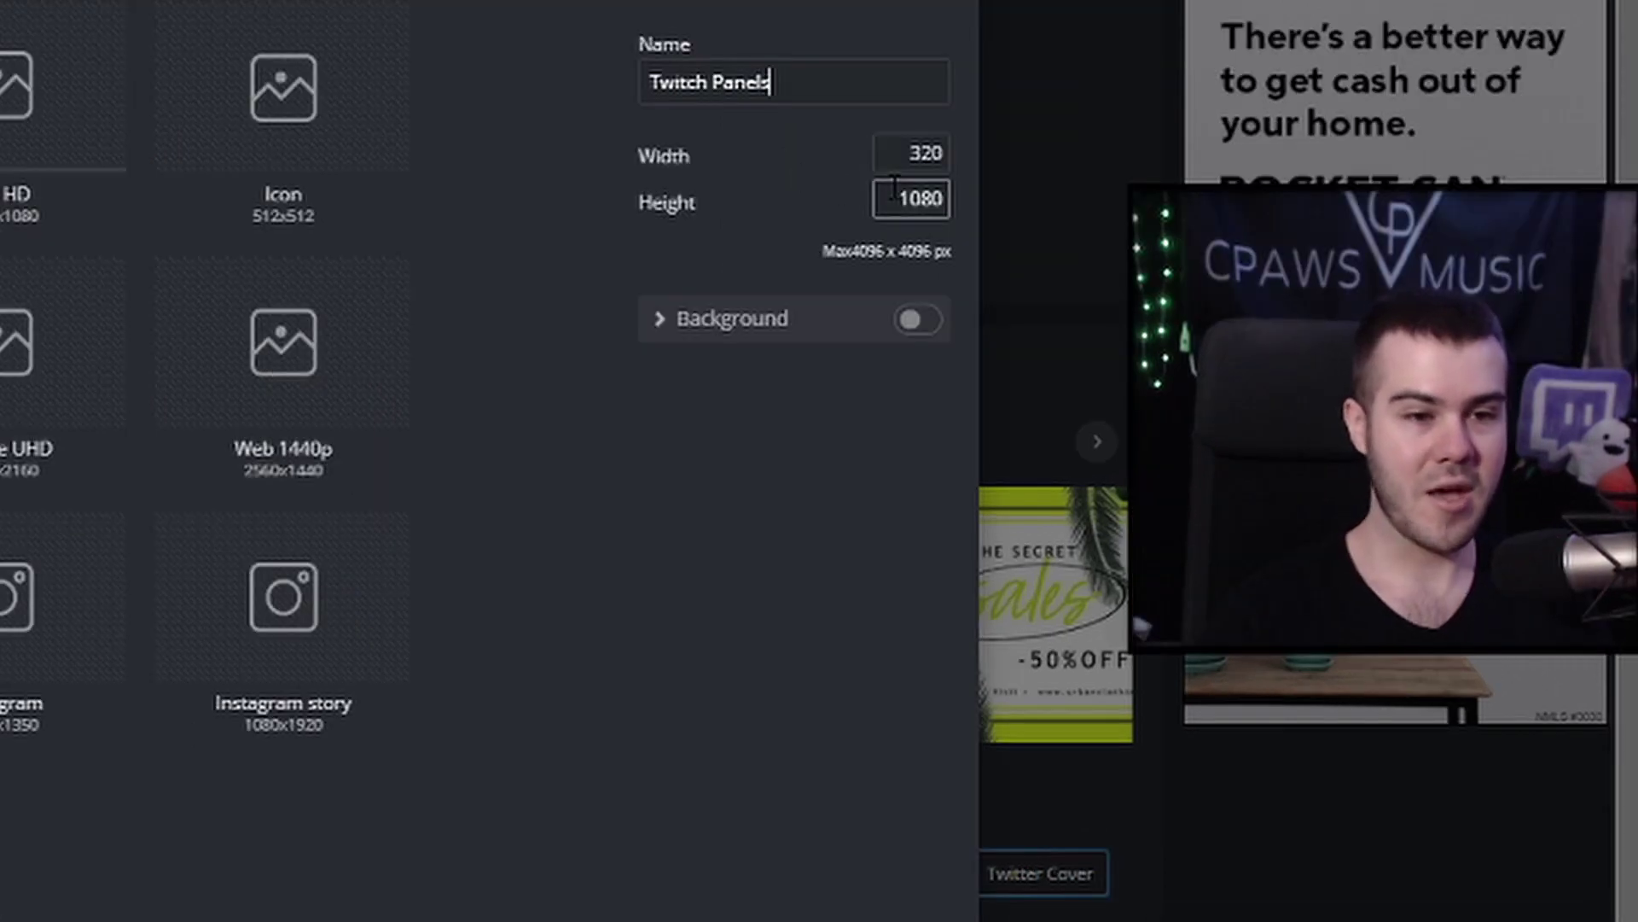
pyautogui.doubleClick(964, 256)
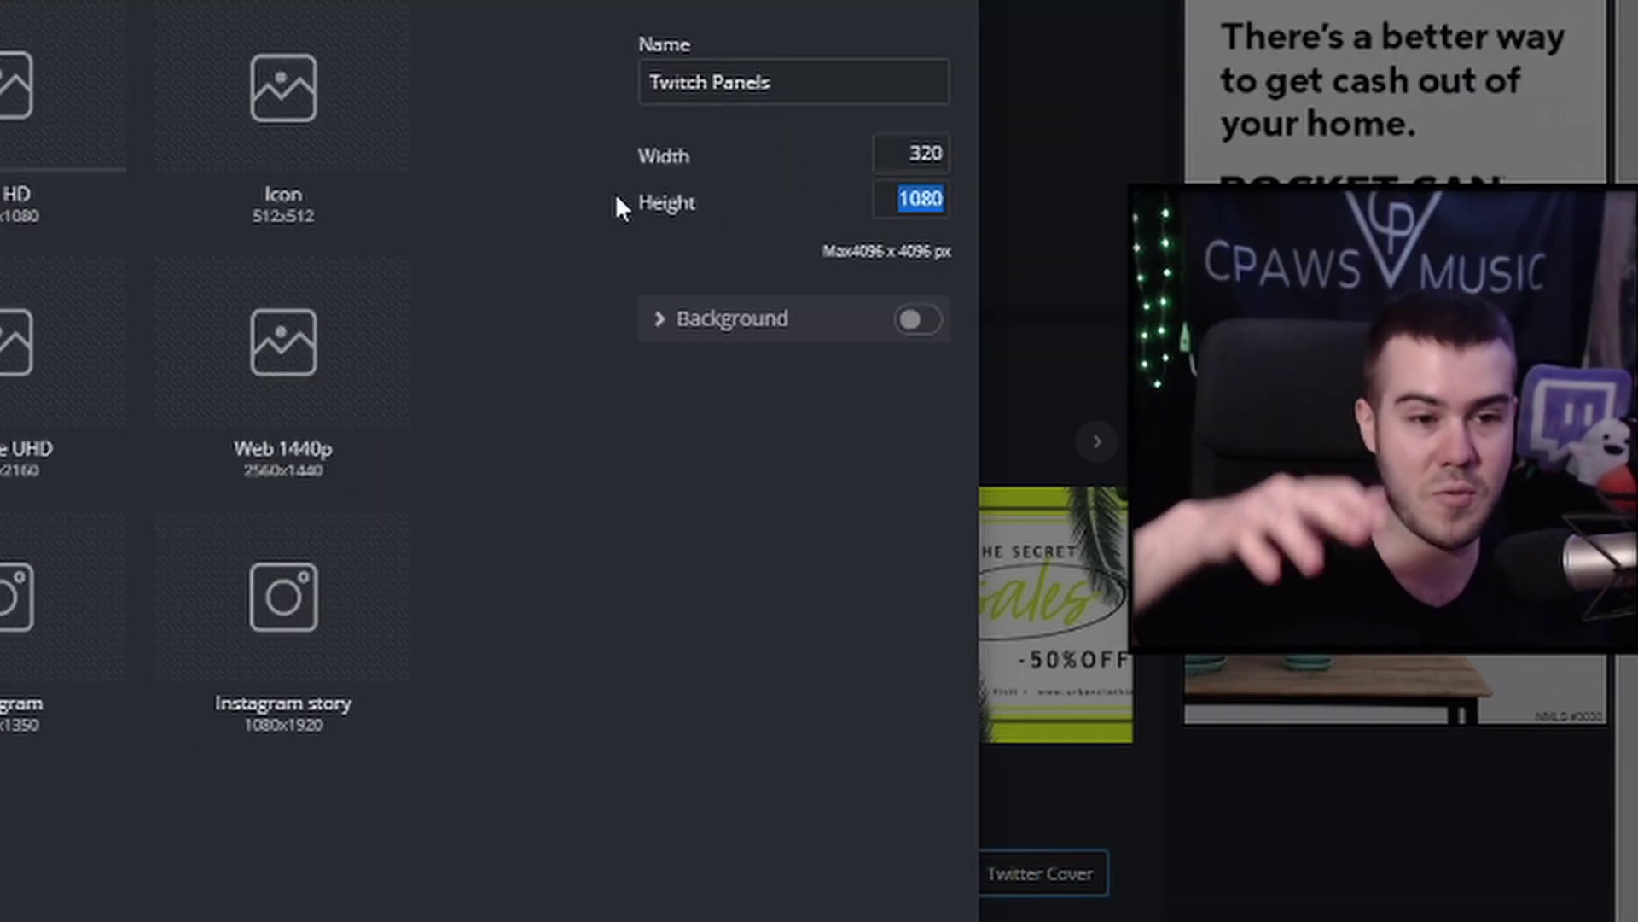
pyautogui.write('320')
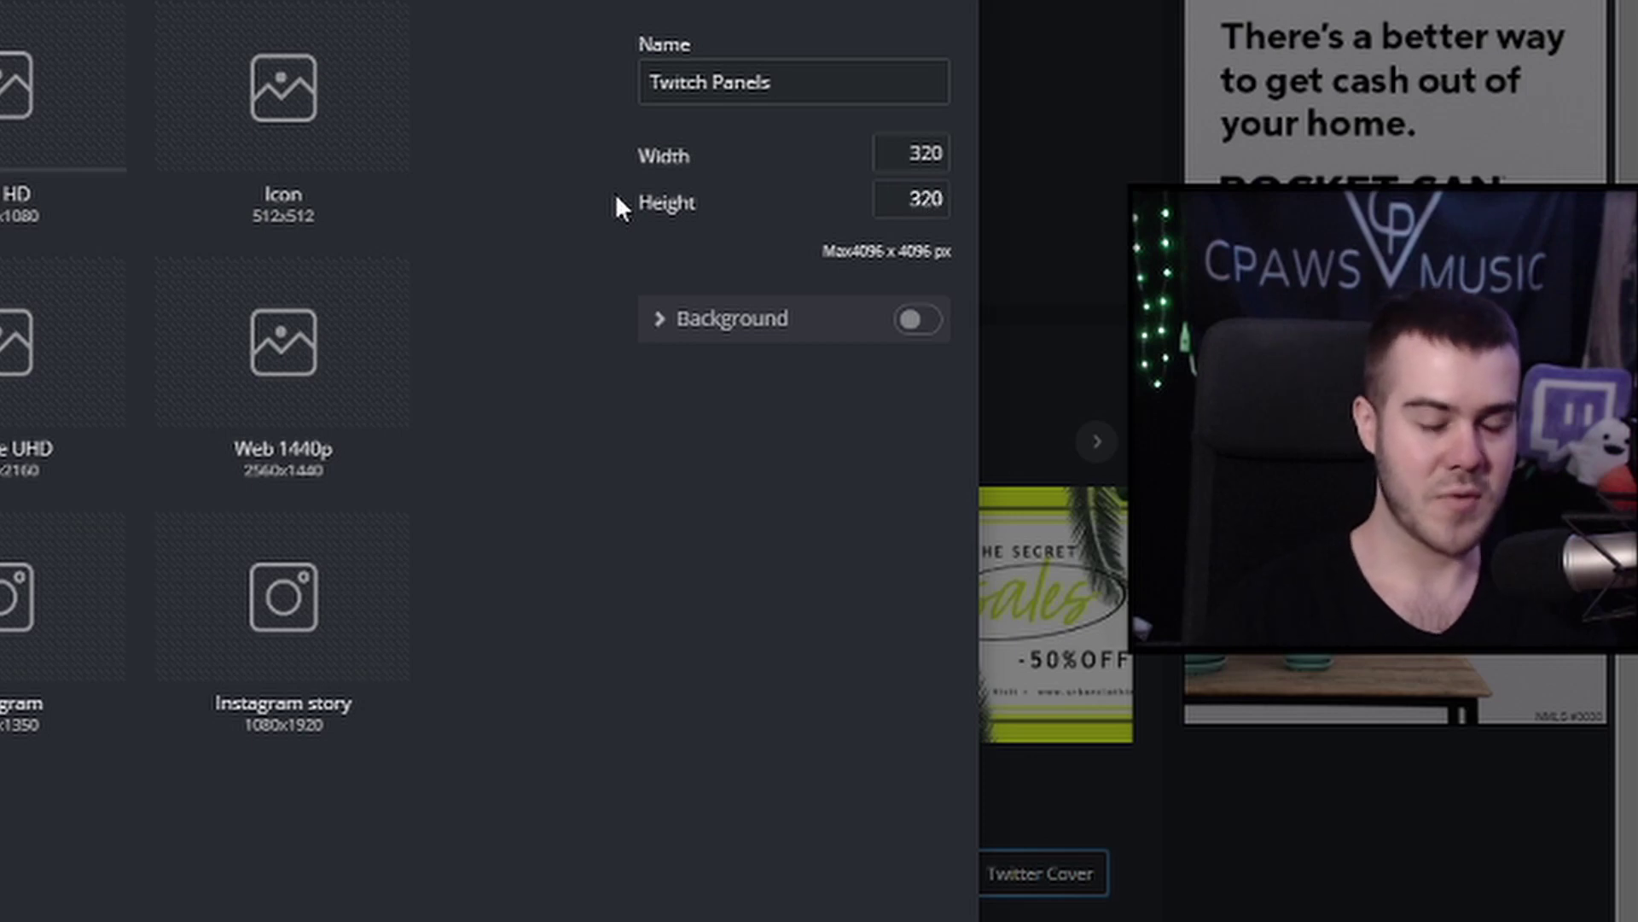
# Set the new image's height to 70 px and create the image.
pyautogui.moveTo(946, 199); pyautogui.dragTo(856, 198)
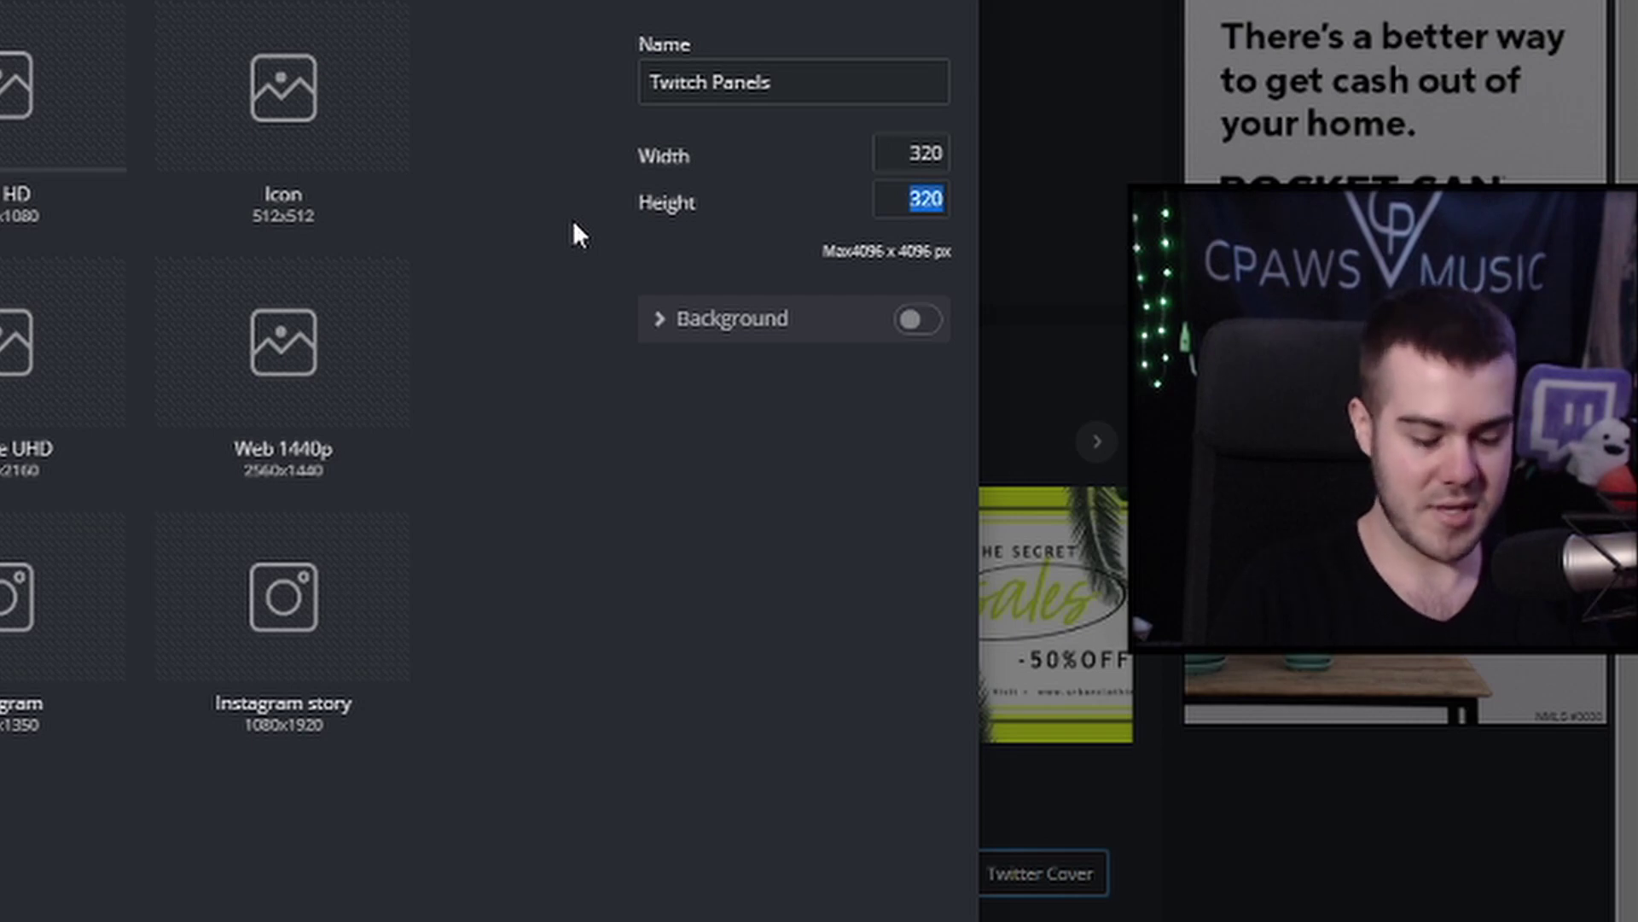
pyautogui.write('70')
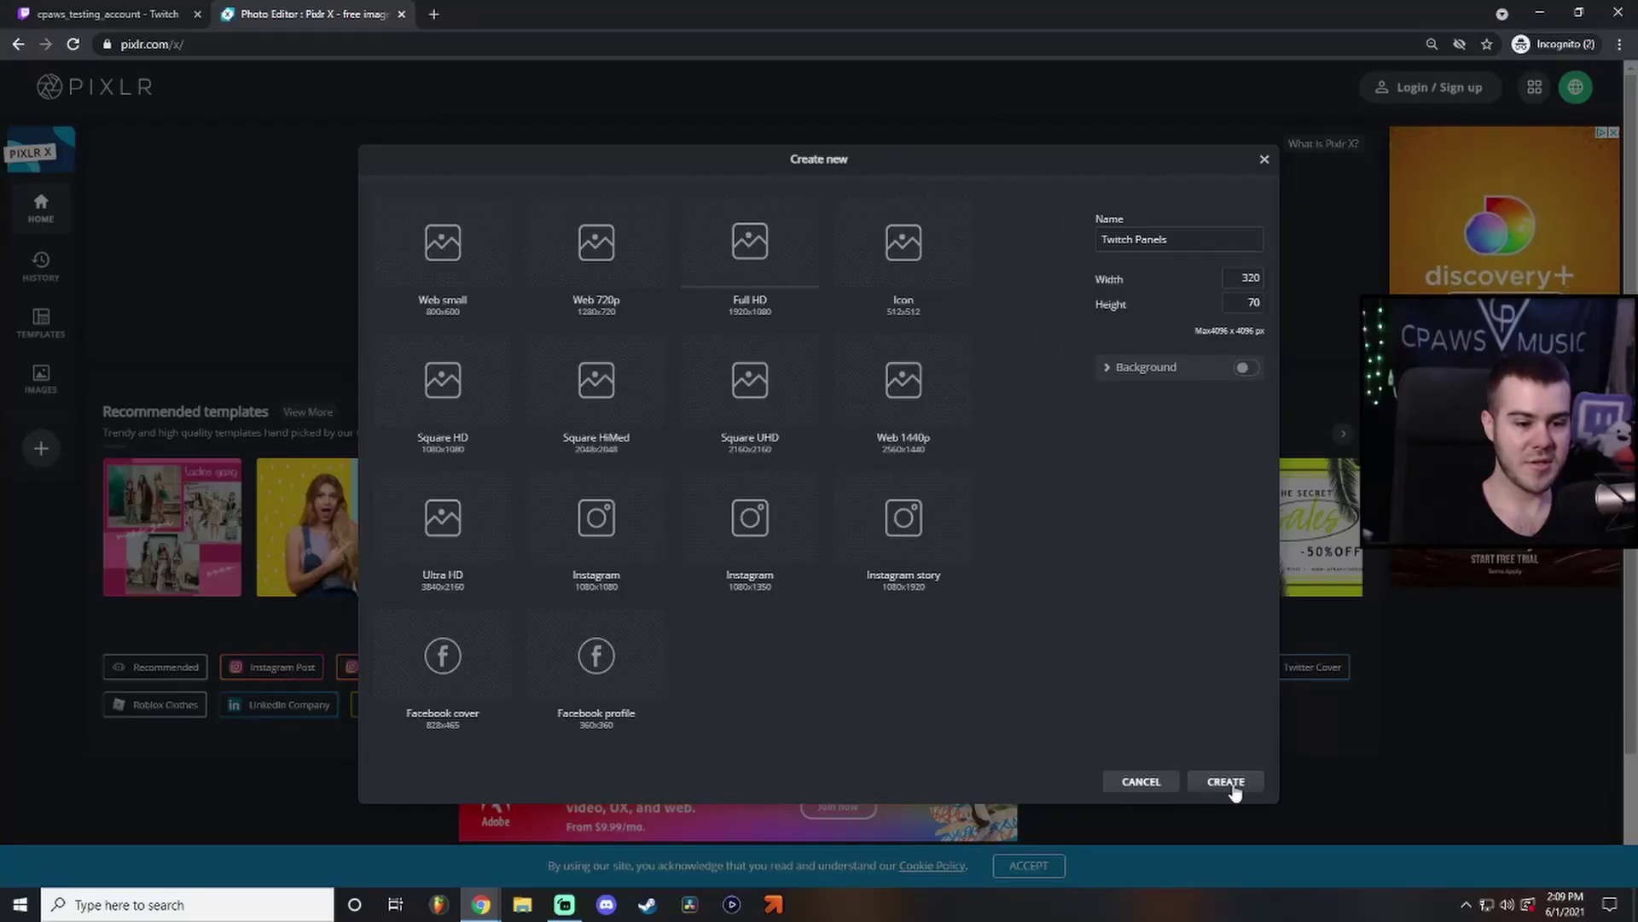
pyautogui.click(1231, 780)
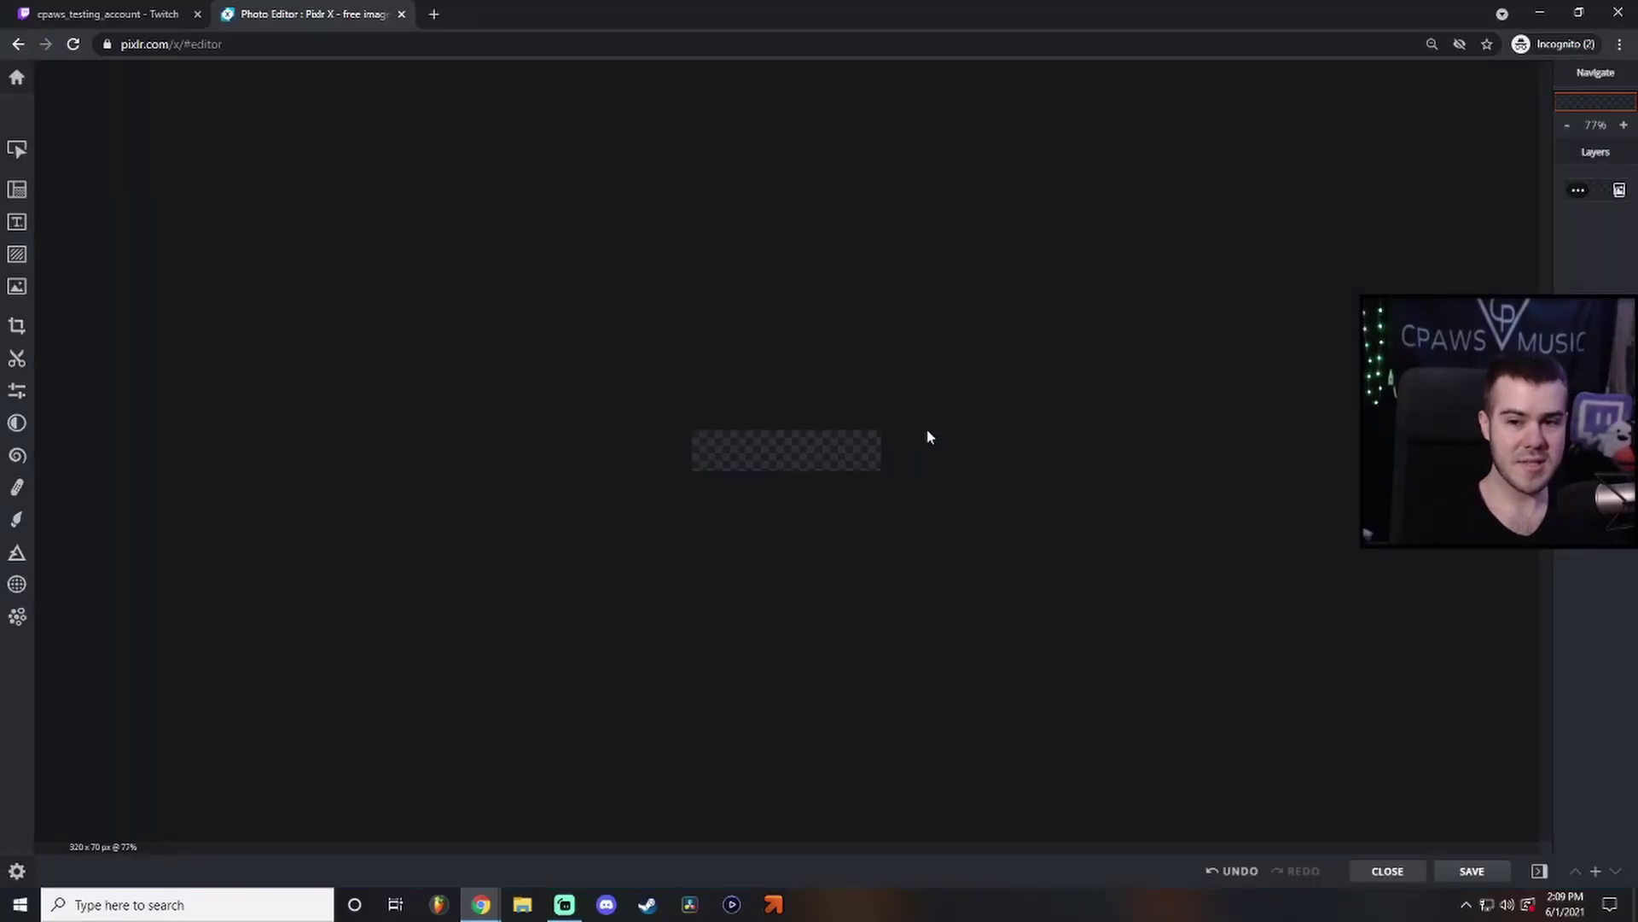
# Try covering the whole canvas with a red (#FF0000) filled rectangle using the Shape tool, and undo it.
pyautogui.scroll(1, 845, 536)
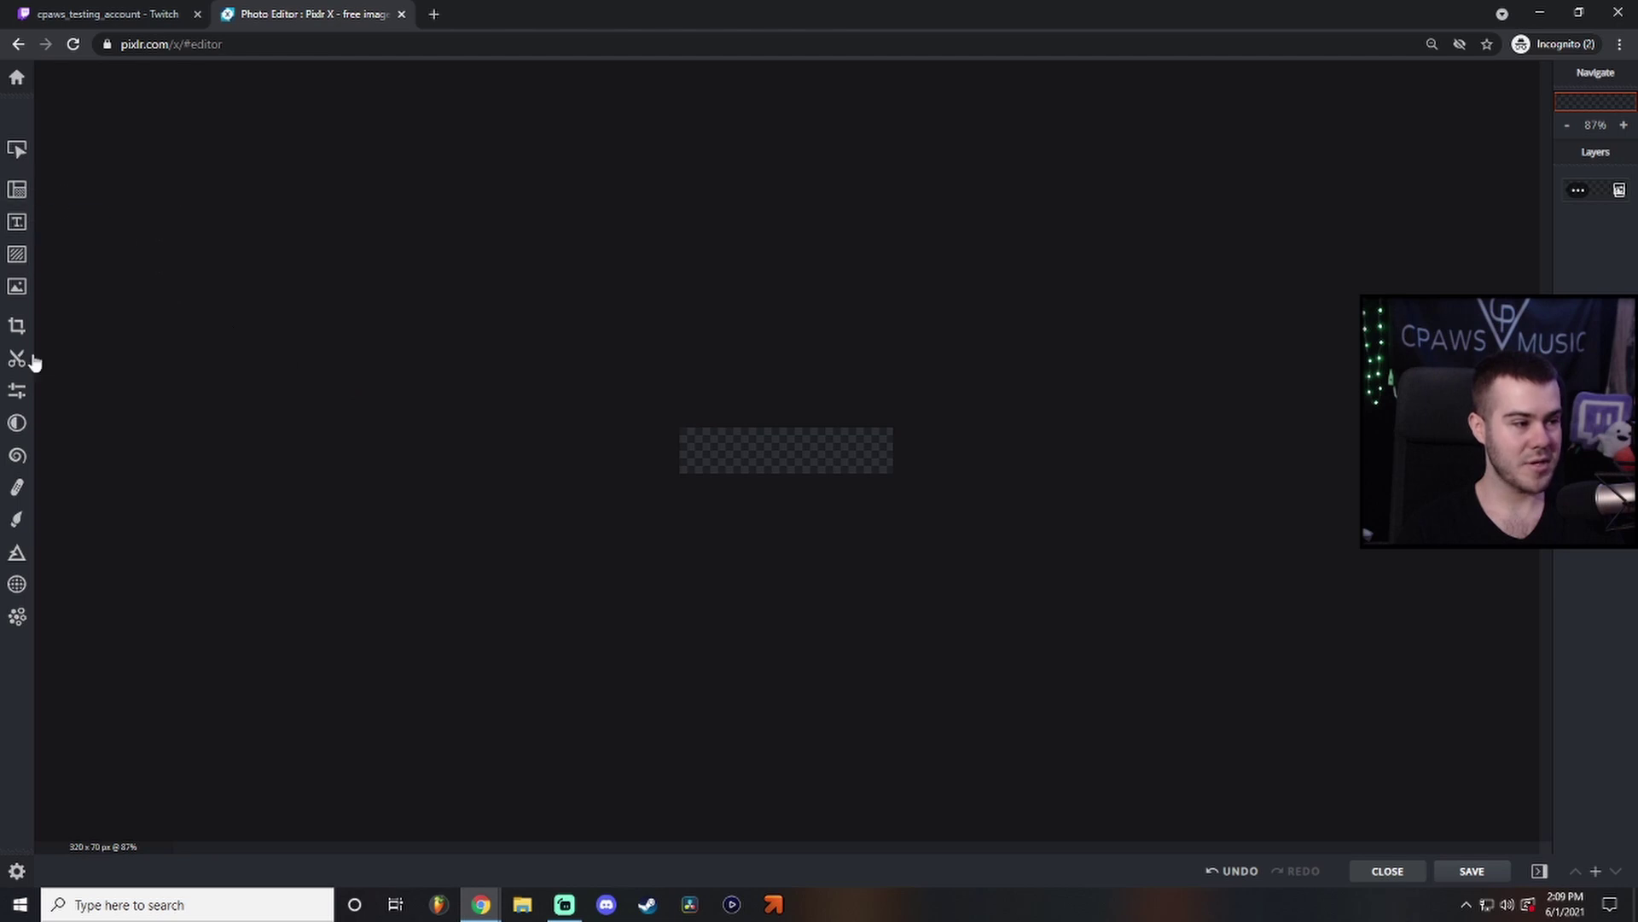
pyautogui.click(18, 522)
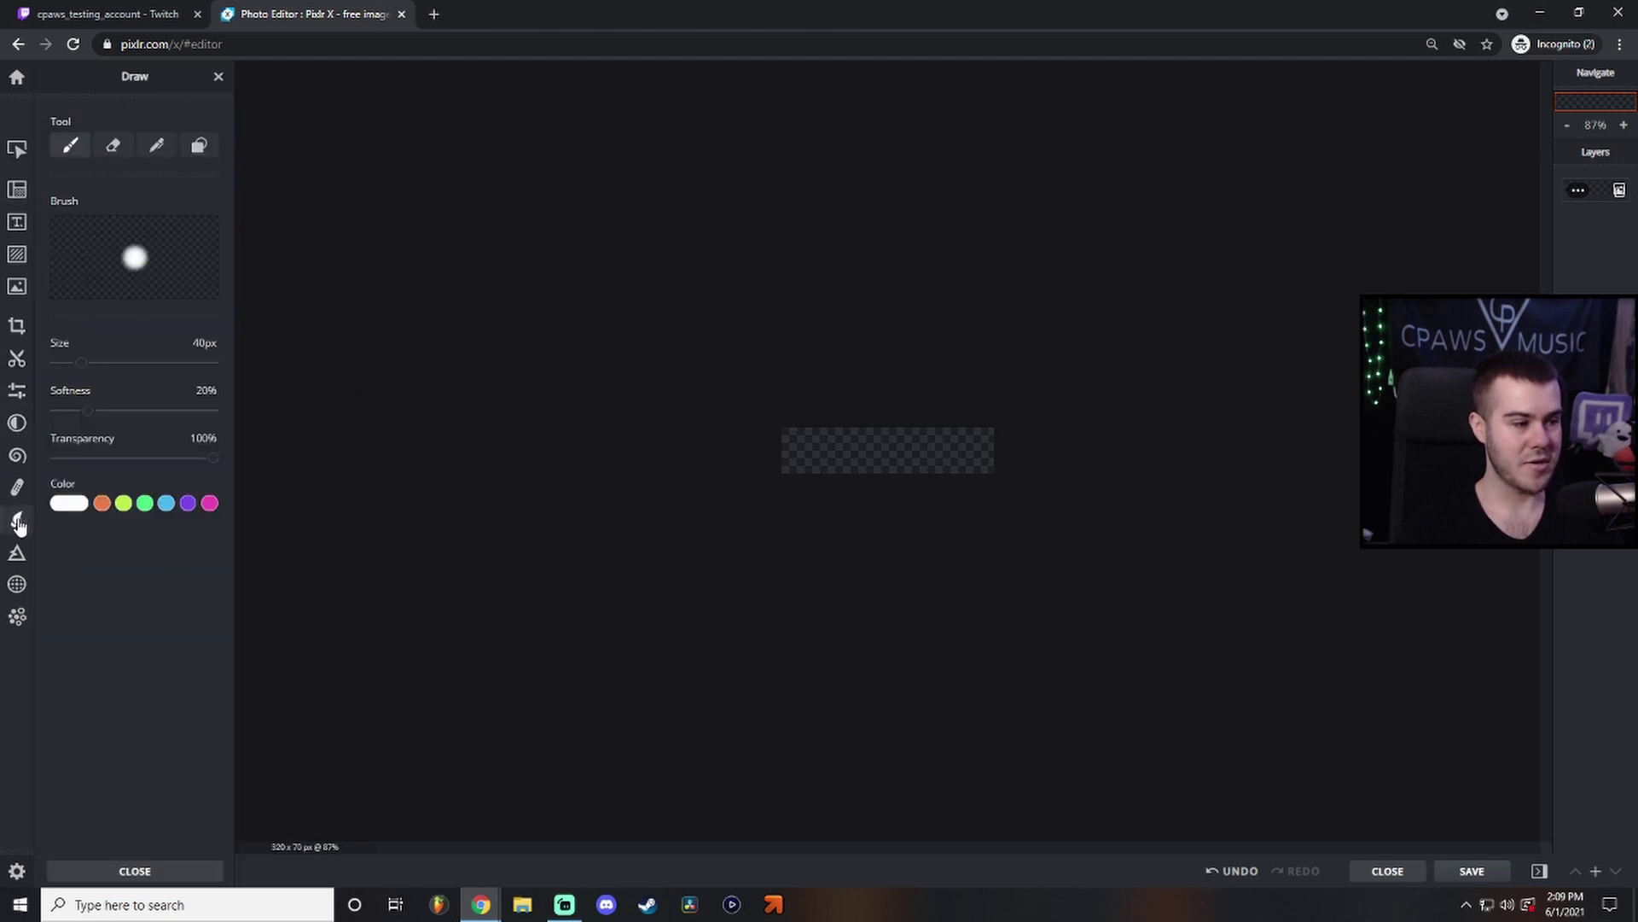
pyautogui.click(199, 148)
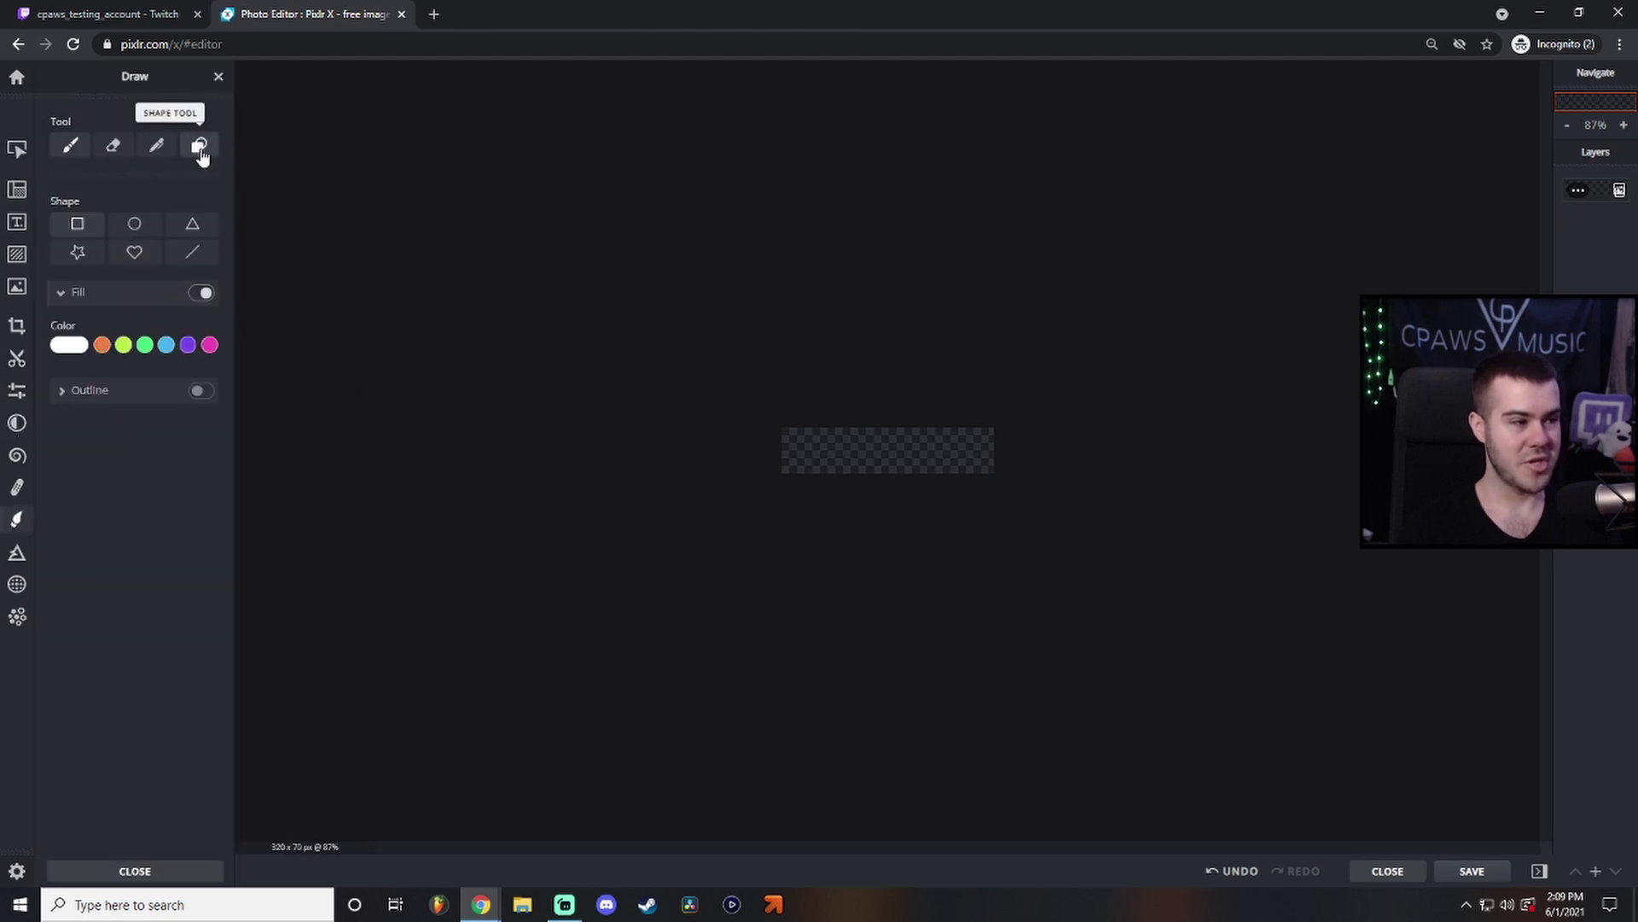
pyautogui.click(72, 346)
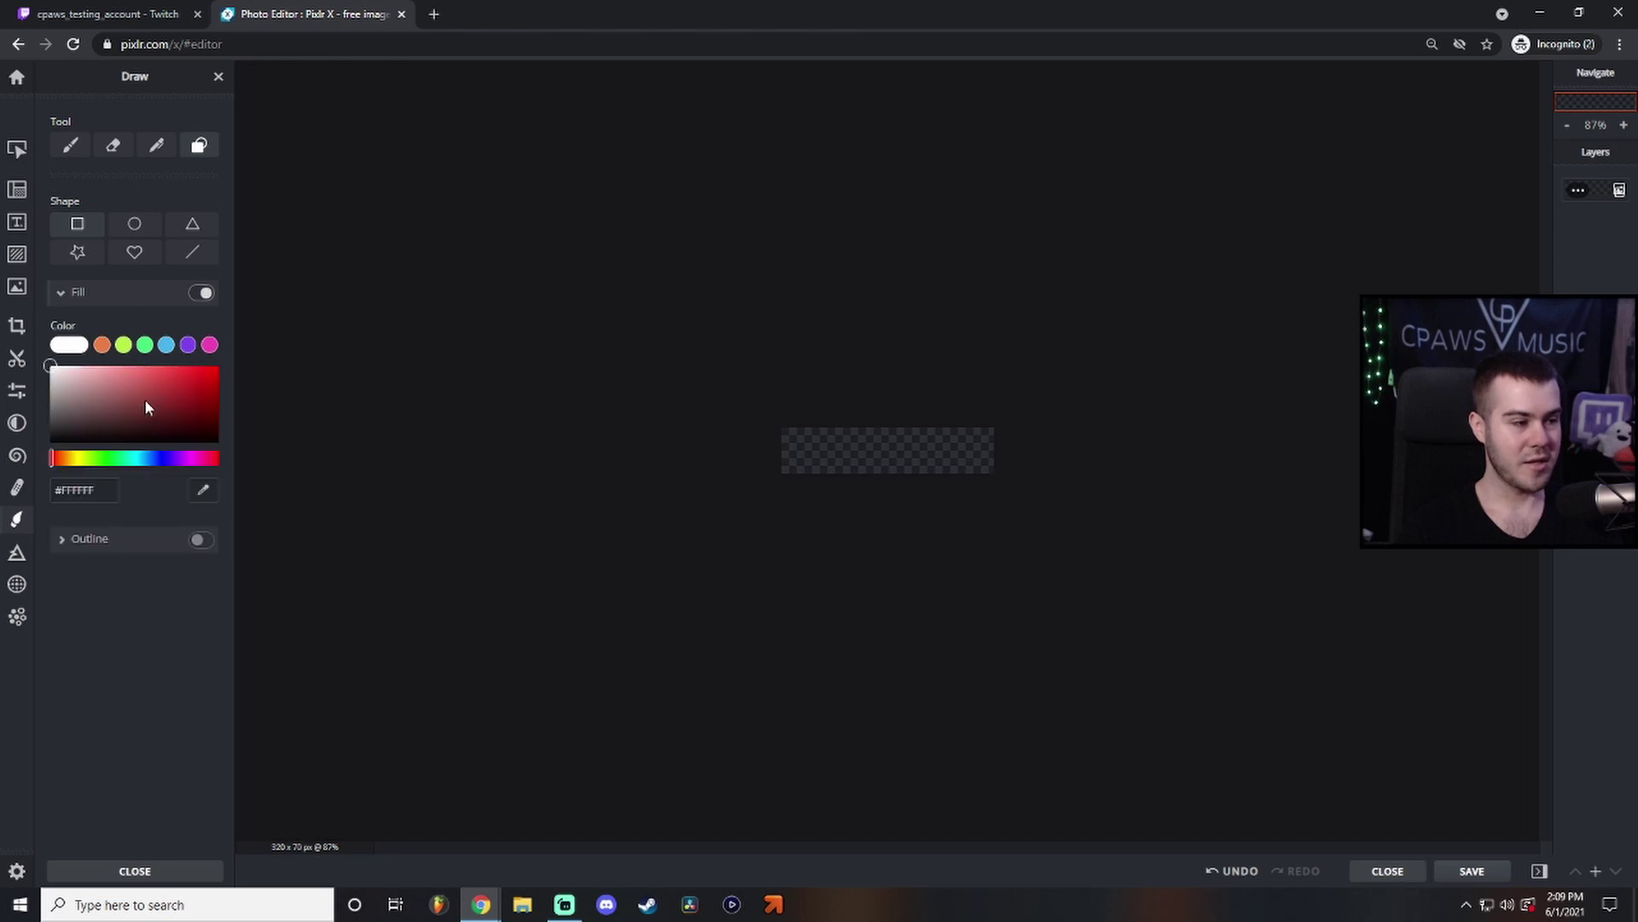
pyautogui.moveTo(145, 407); pyautogui.dragTo(218, 365)
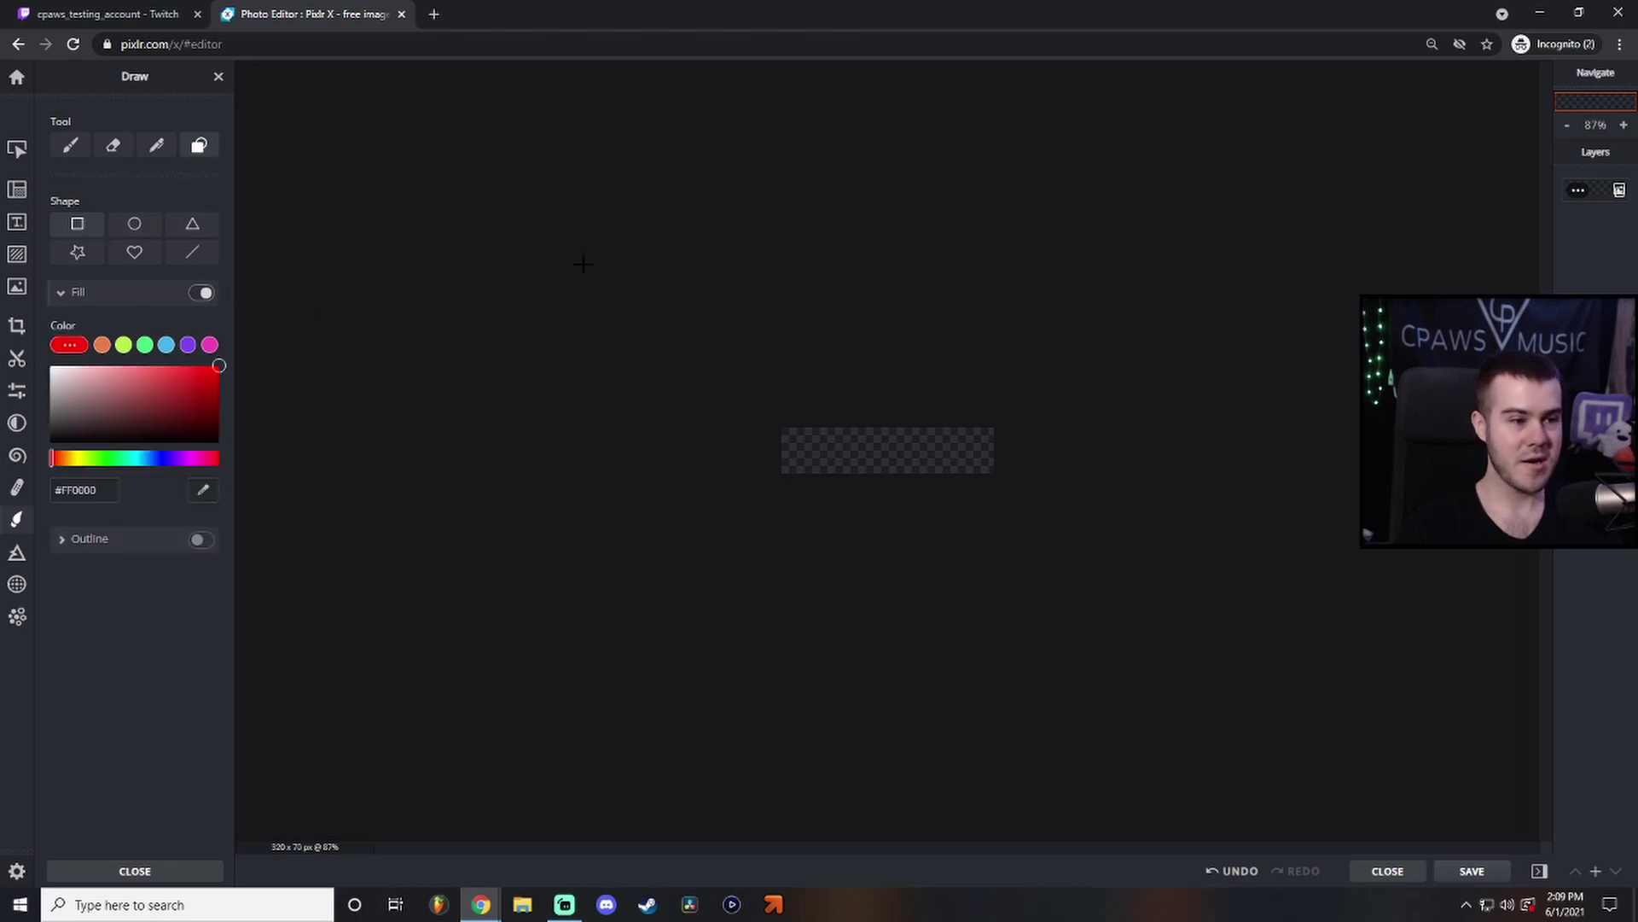
pyautogui.moveTo(534, 240); pyautogui.dragTo(1213, 608)
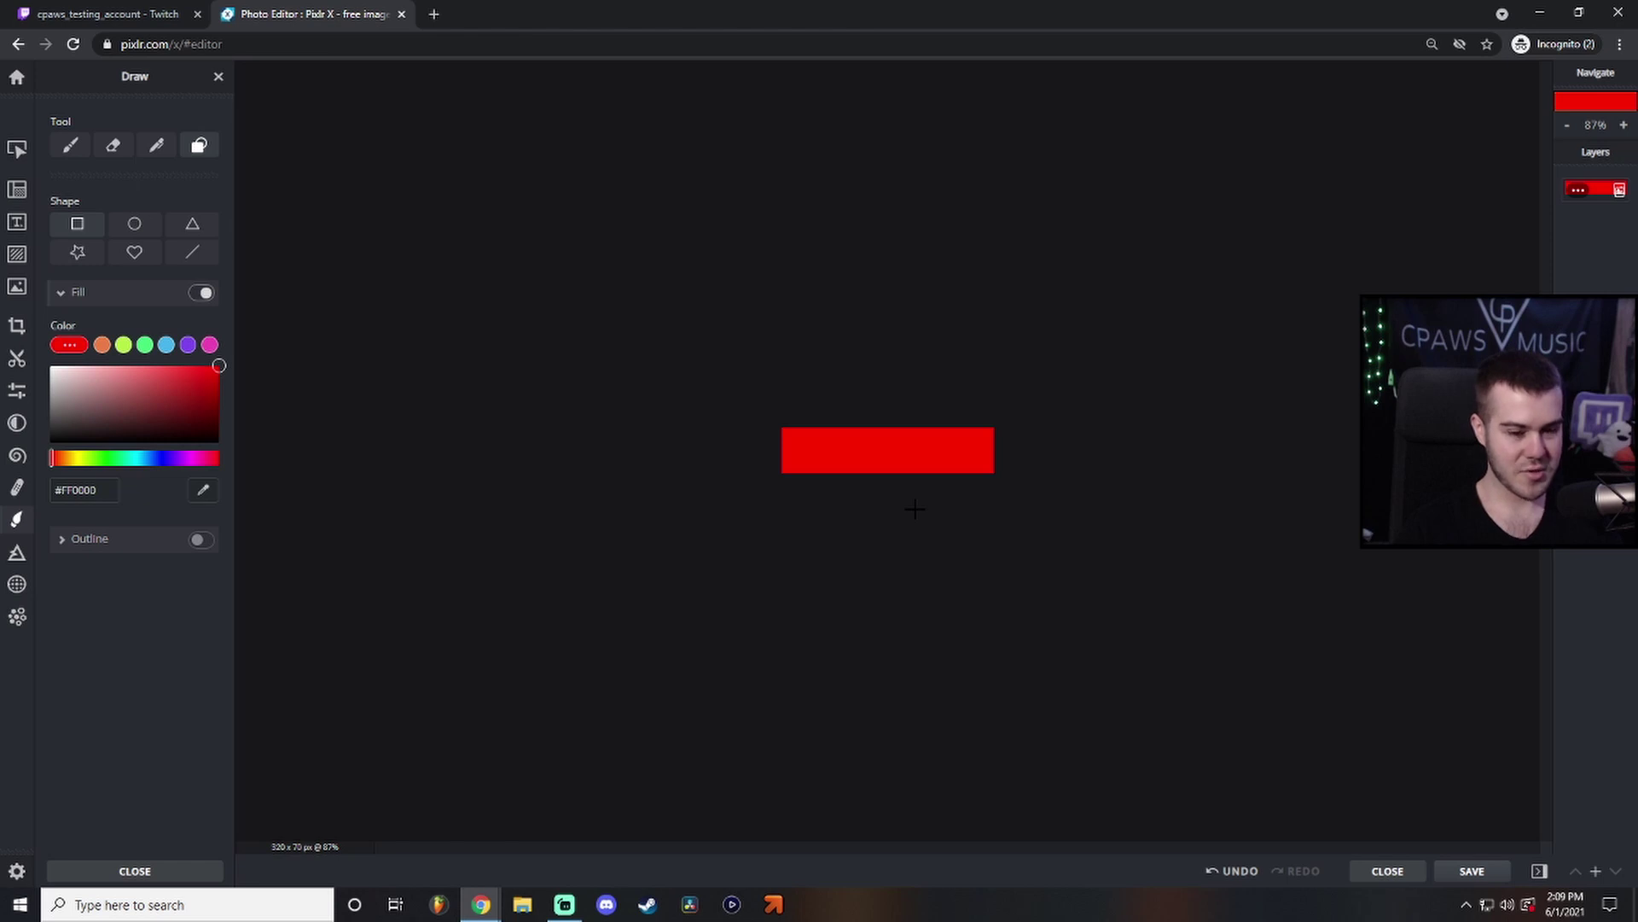
pyautogui.hotkey('ctrl', 'z')
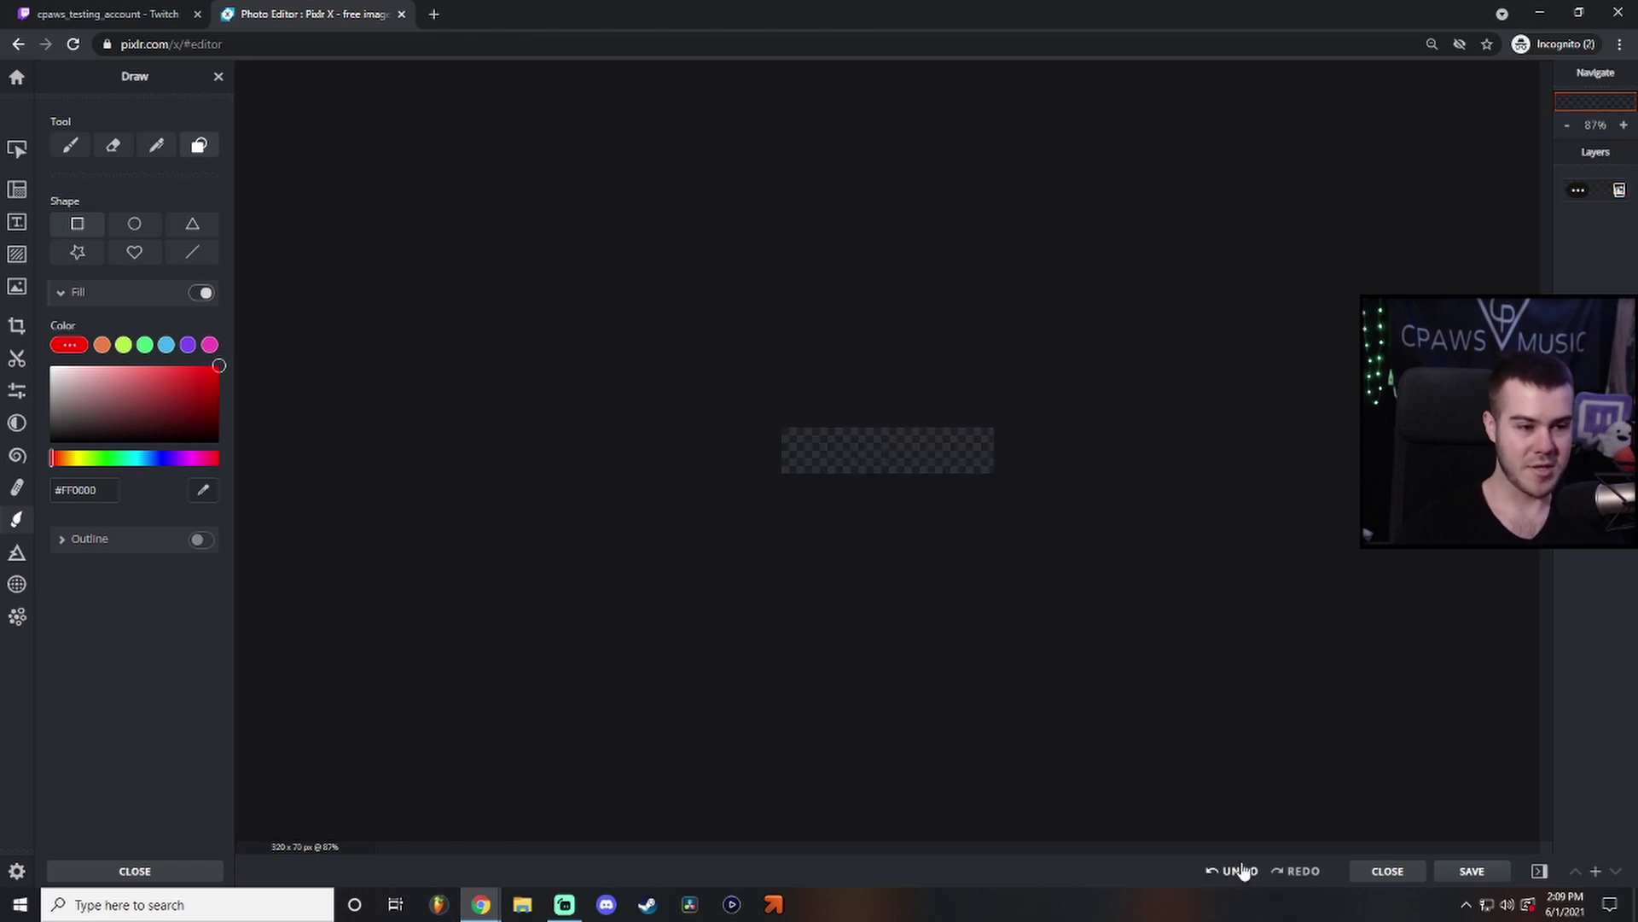
# Open the Pexels stock photo site in a new browser tab and search for "abstract background".
pyautogui.click(434, 24)
pyautogui.write('pe')
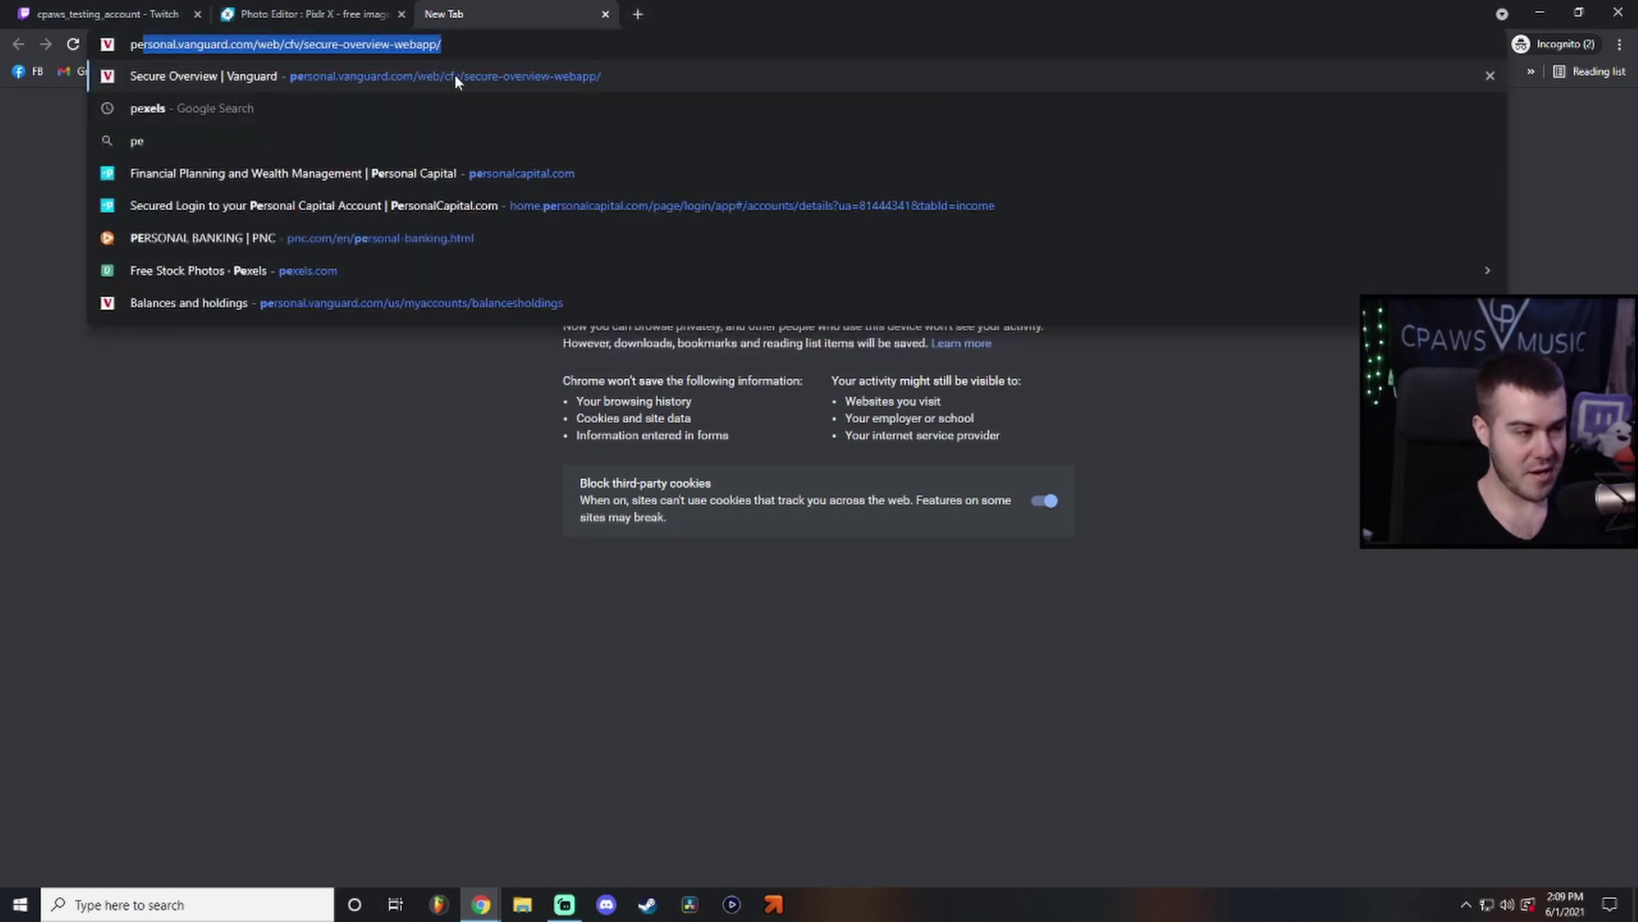
pyautogui.write('xels')
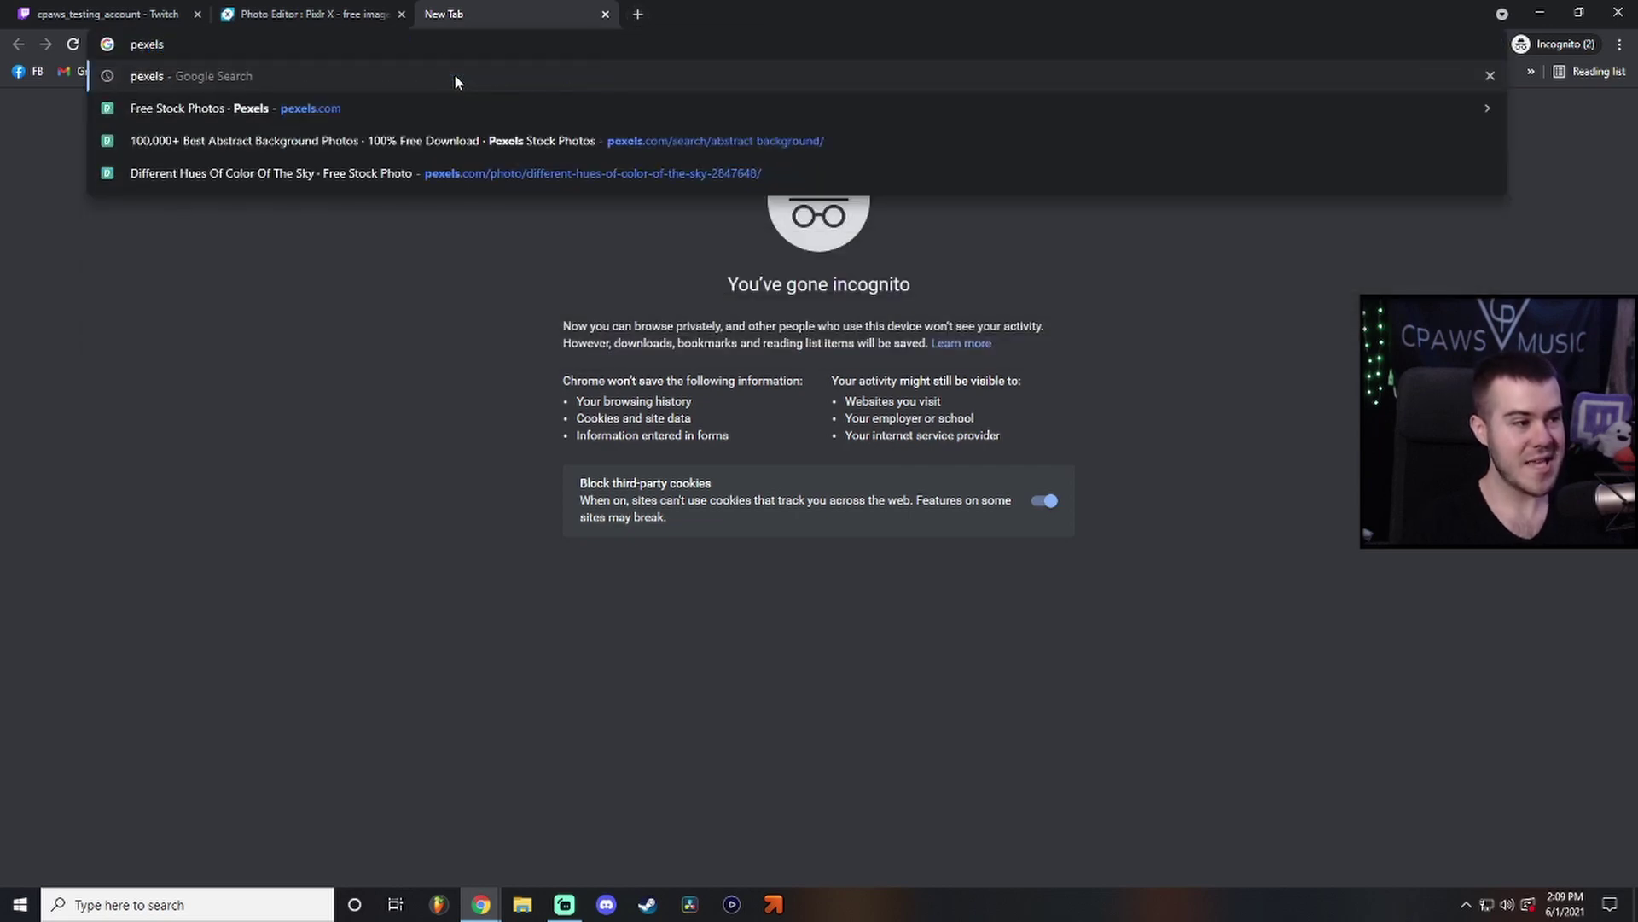
pyautogui.press('Return')
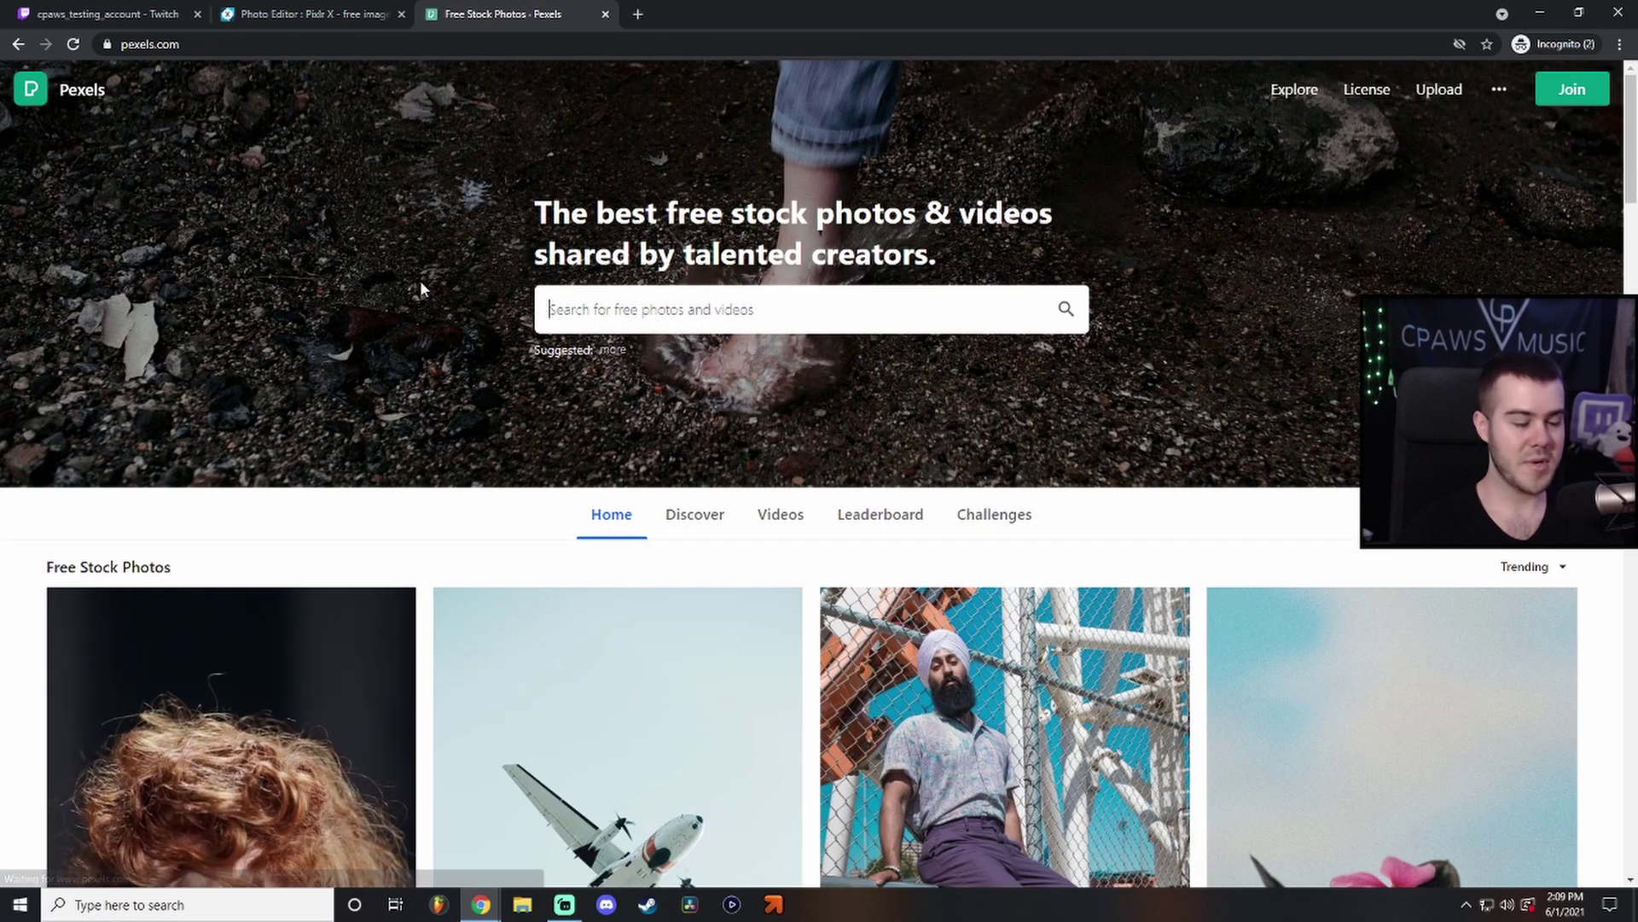
pyautogui.write('abstrac')
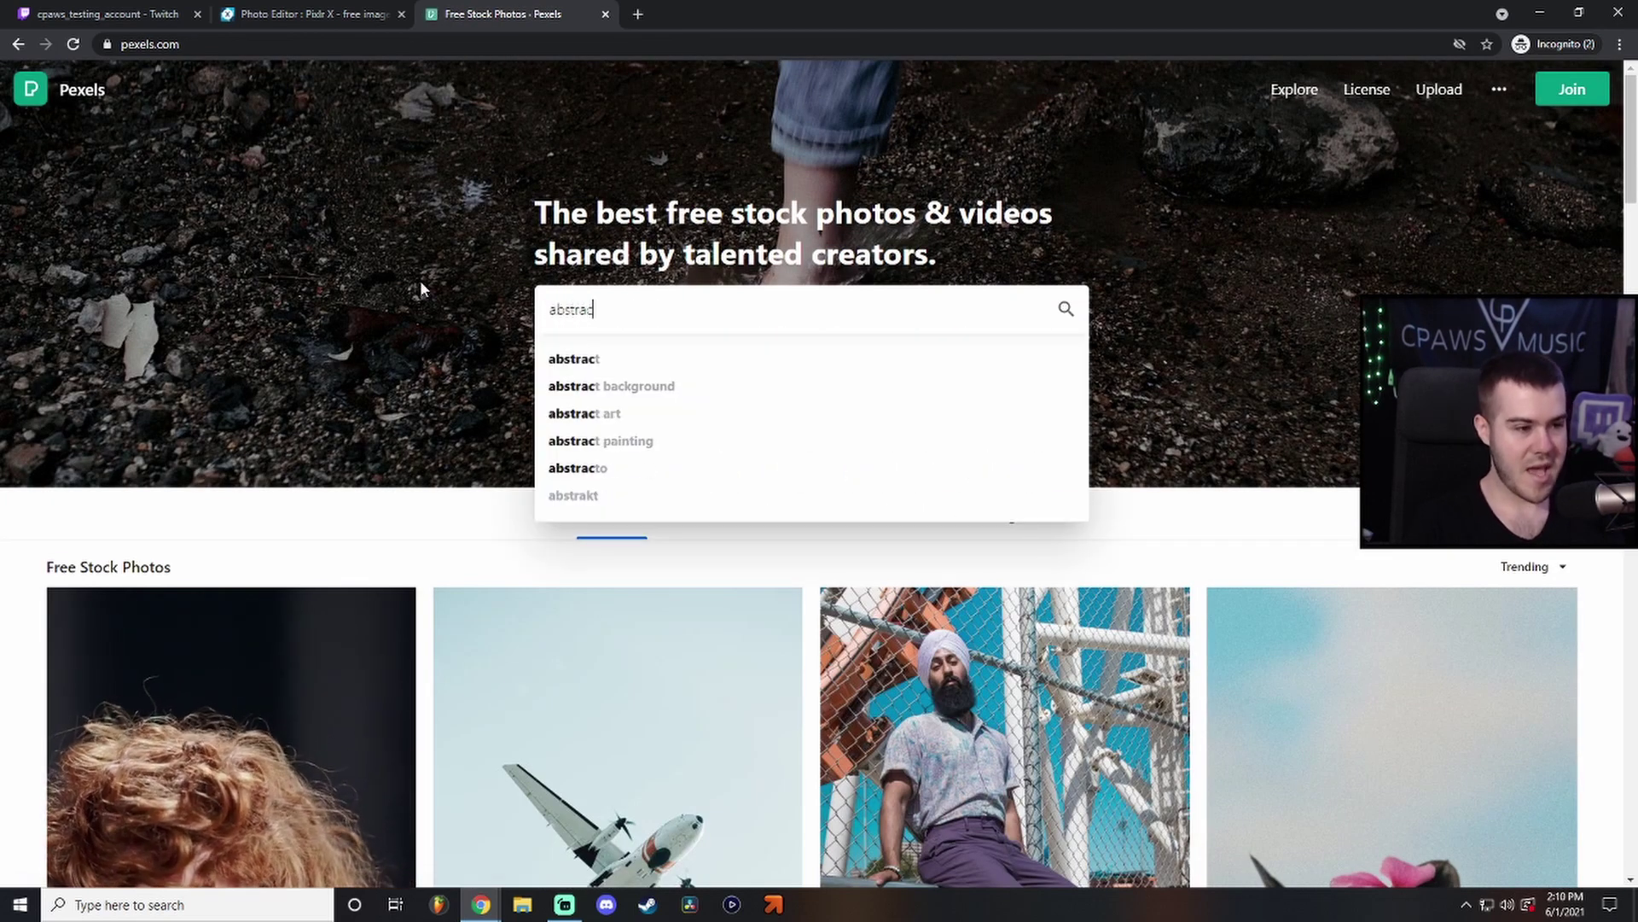
pyautogui.click(678, 388)
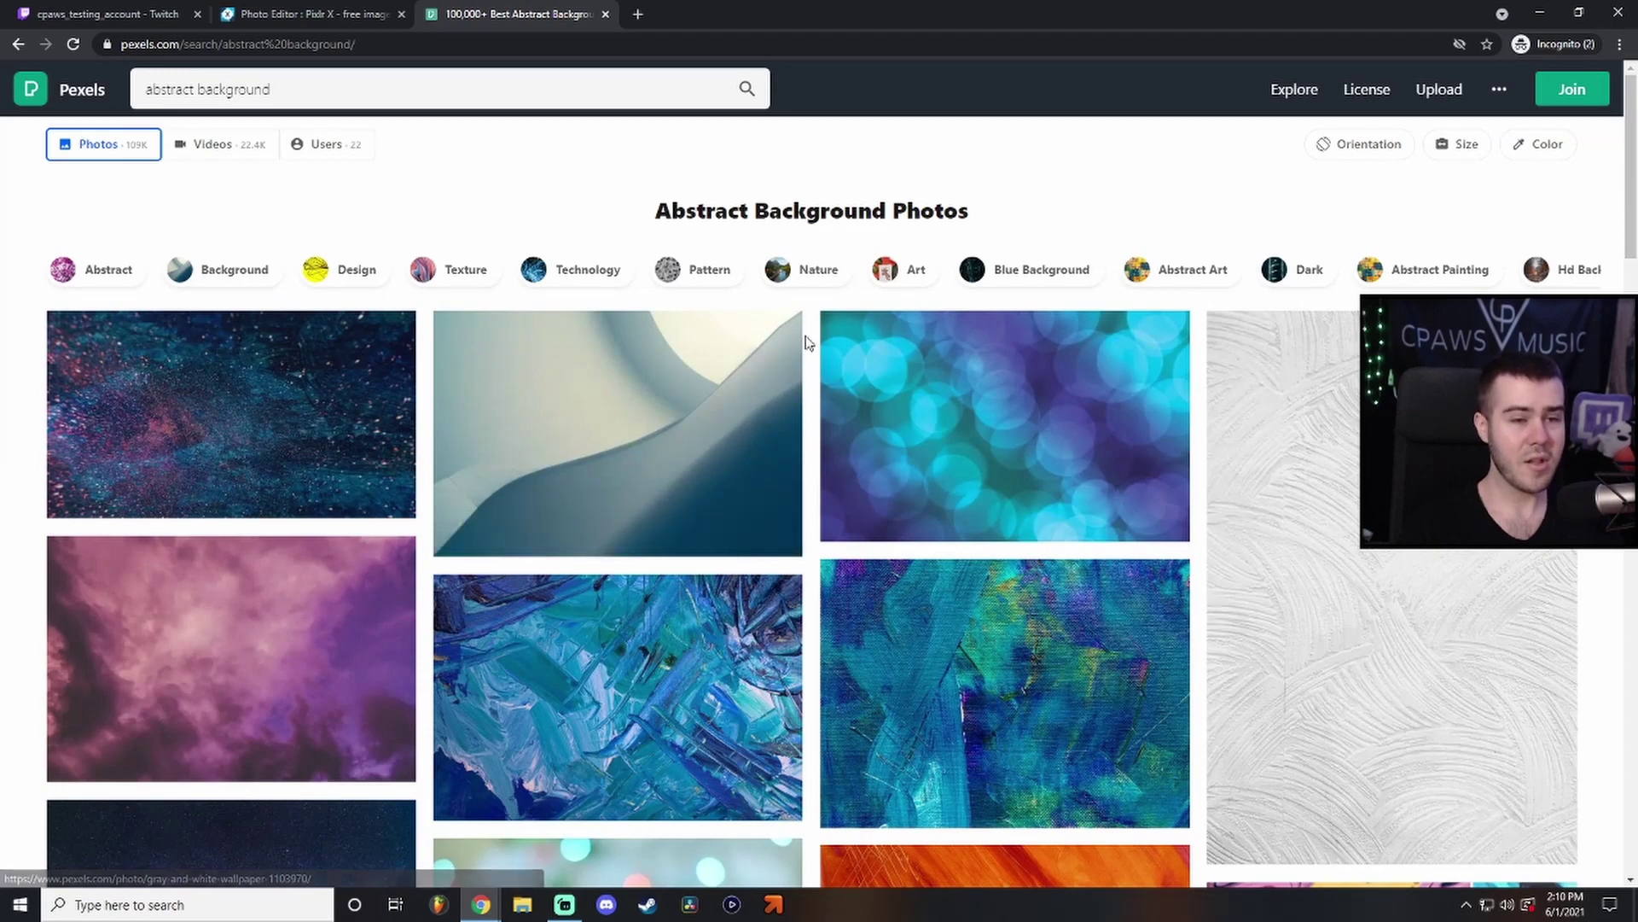
# Open the purple-to-orange sky gradient photo from the search results and copy its image address.
pyautogui.scroll(-3, 806, 341)
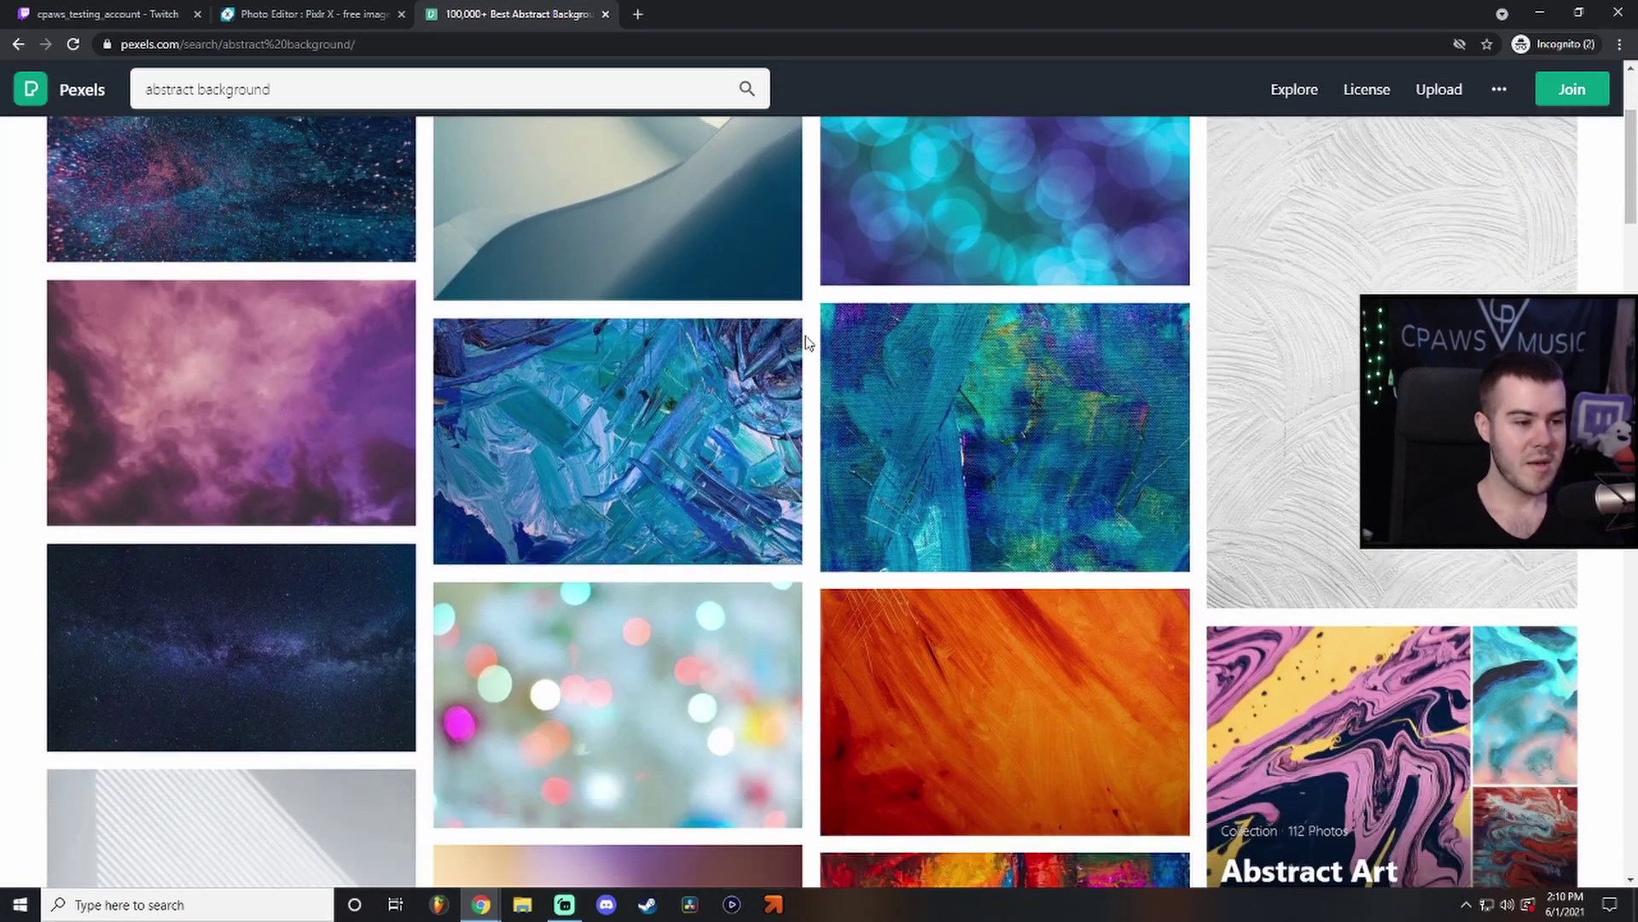
pyautogui.scroll(-18, 806, 341)
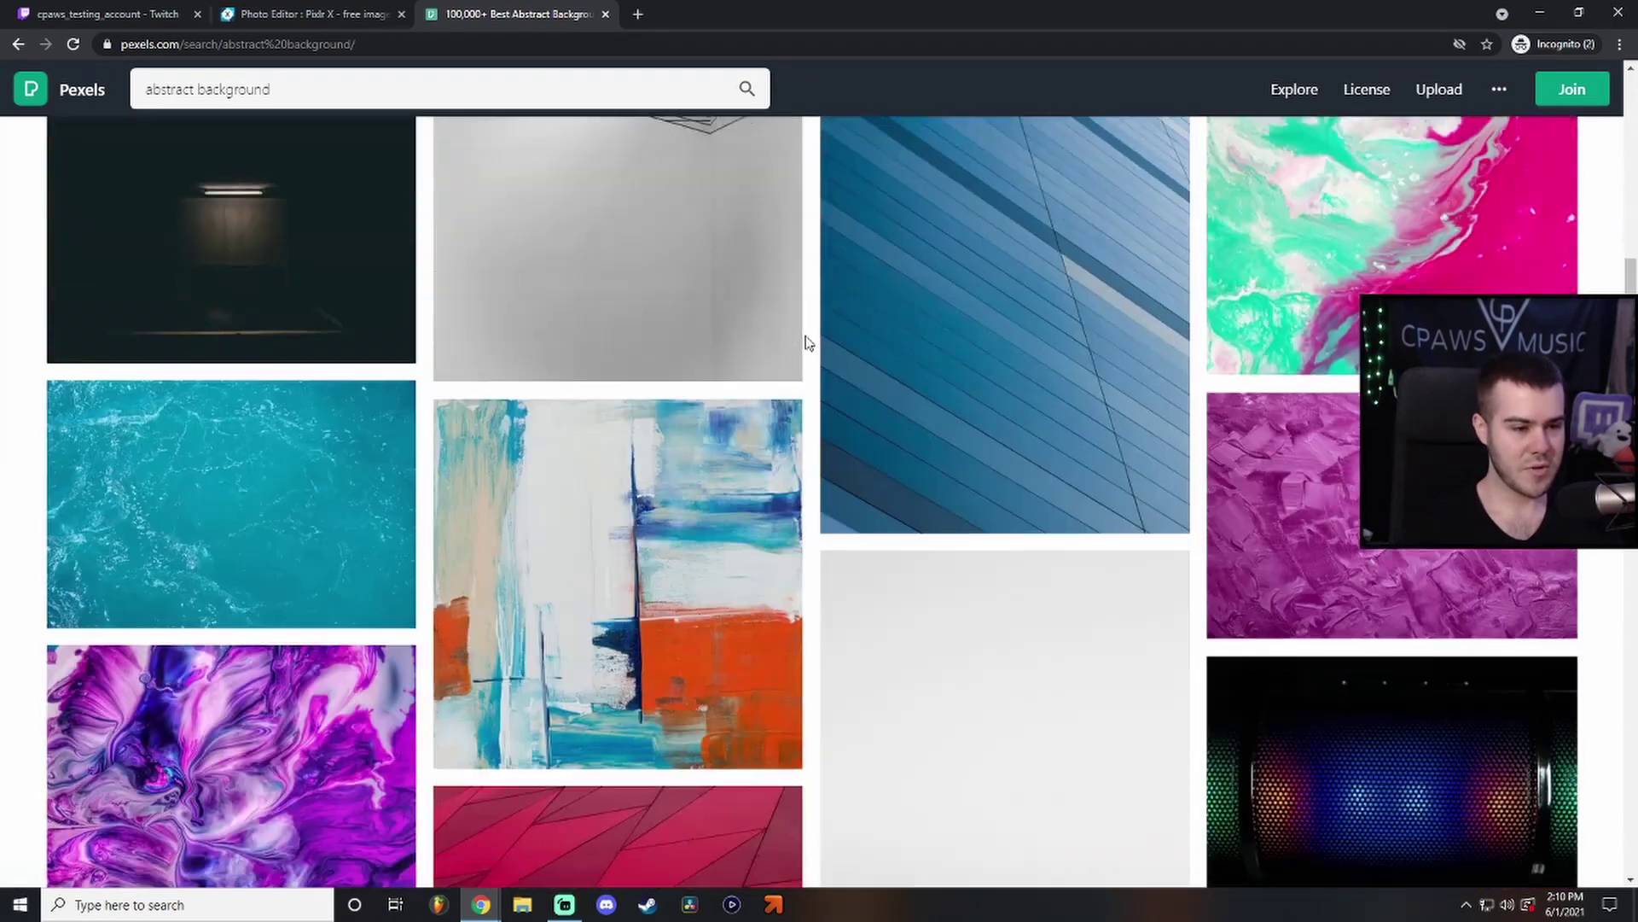
pyautogui.scroll(-10, 807, 342)
pyautogui.scroll(2, 806, 341)
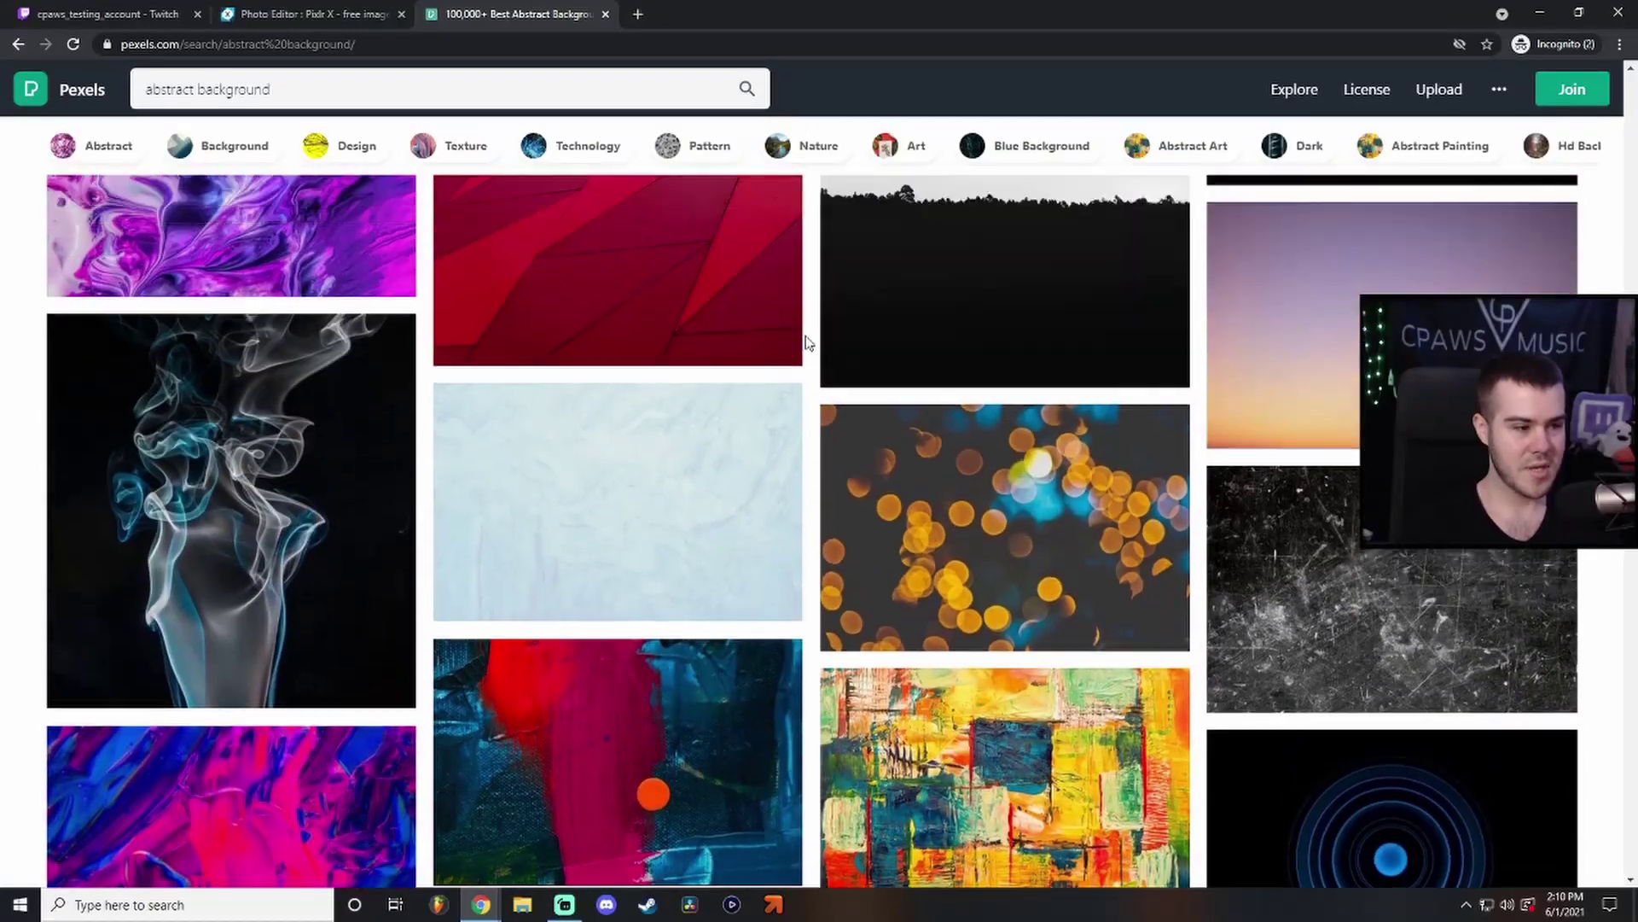
pyautogui.scroll(2, 806, 341)
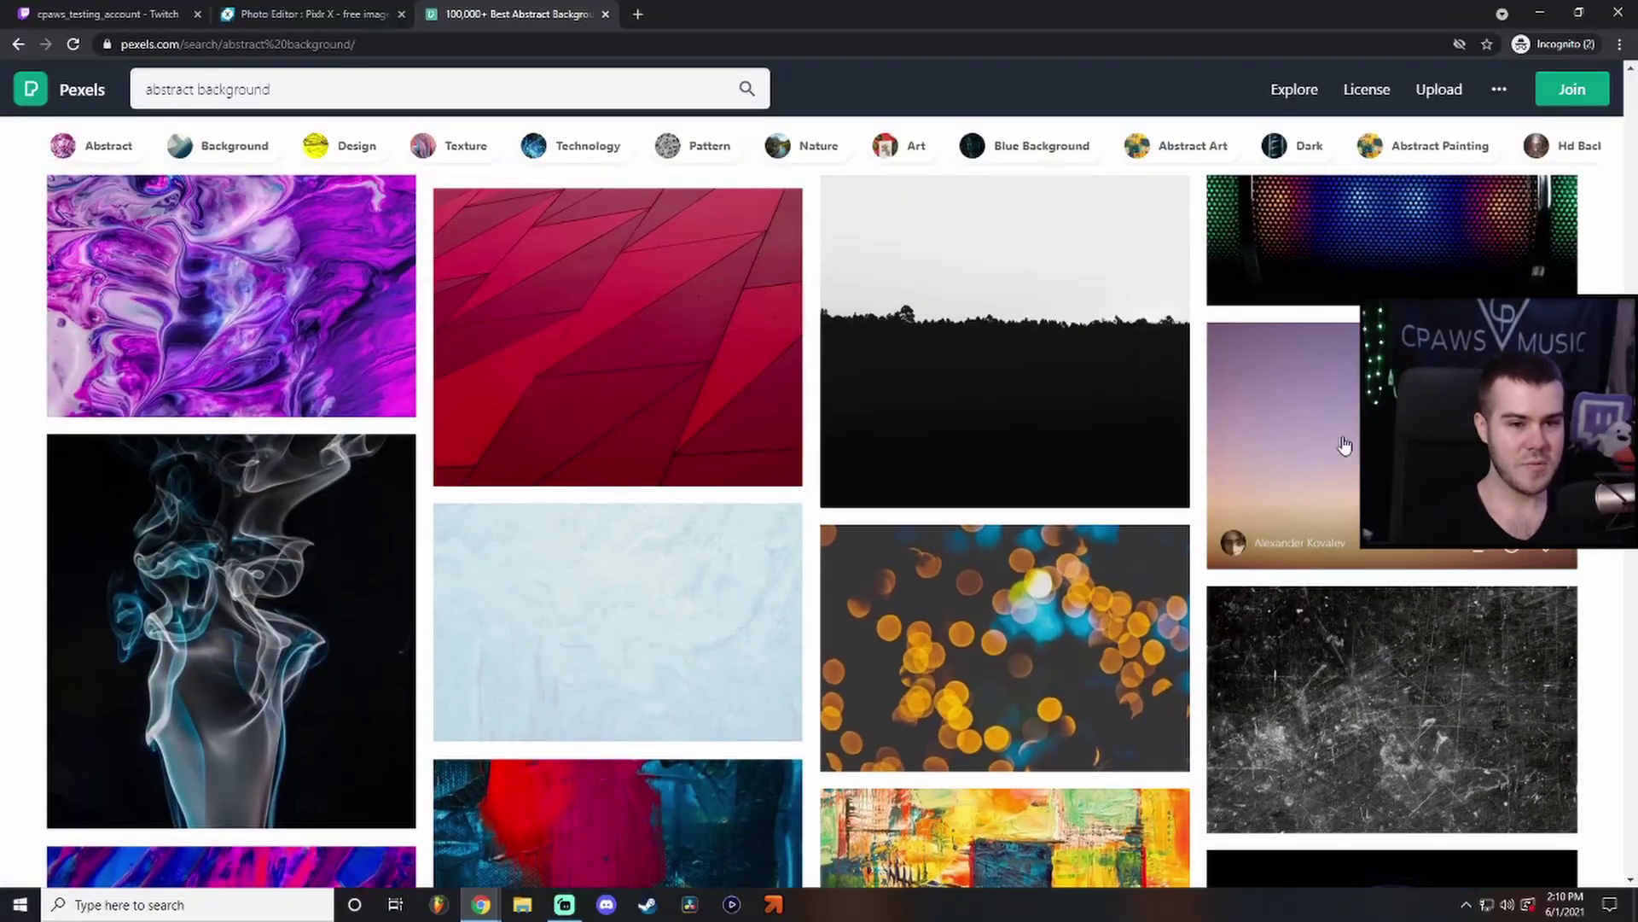
pyautogui.click(1261, 440)
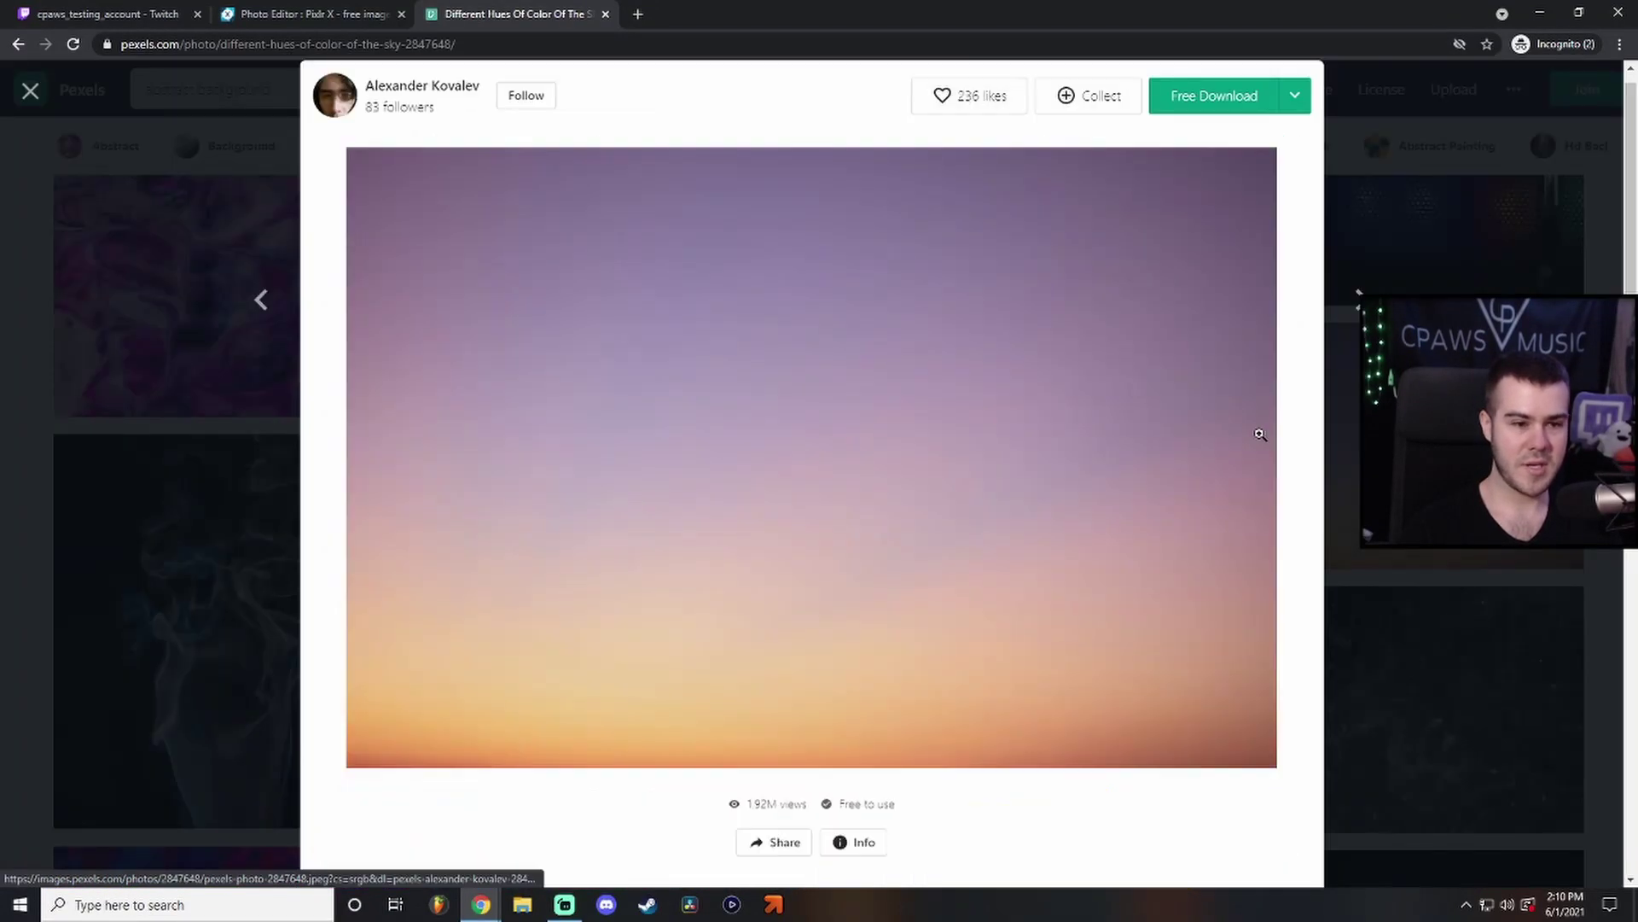
pyautogui.rightClick(766, 419)
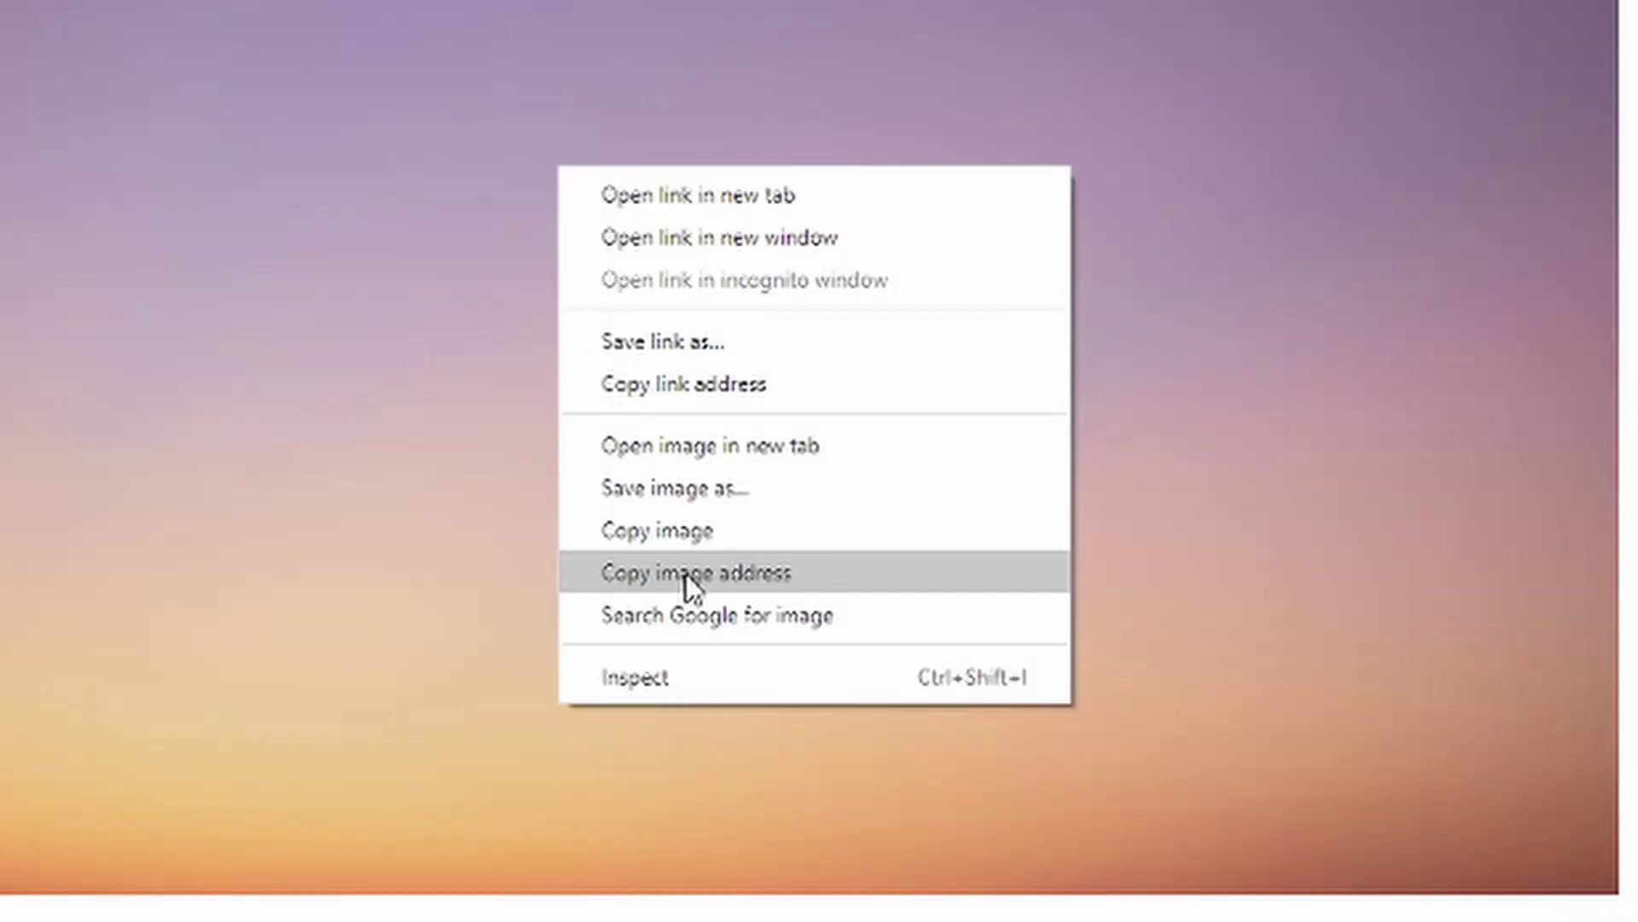
pyautogui.click(755, 571)
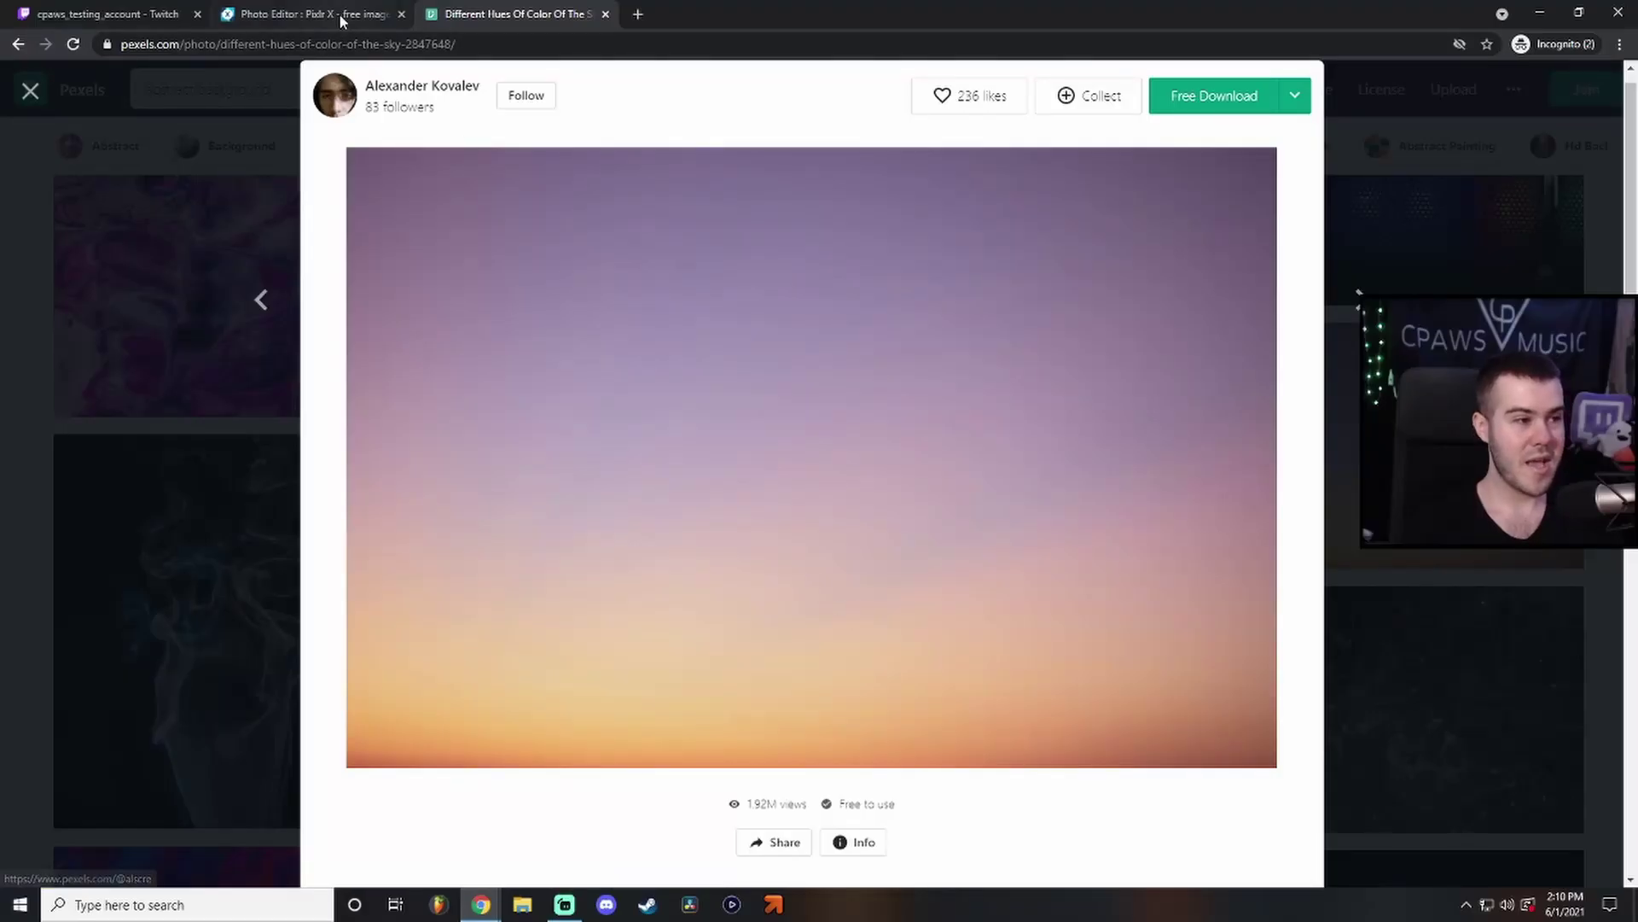
# Switch back to Pixlr X and load the copied image URL as a layer in the current document.
pyautogui.click(341, 19)
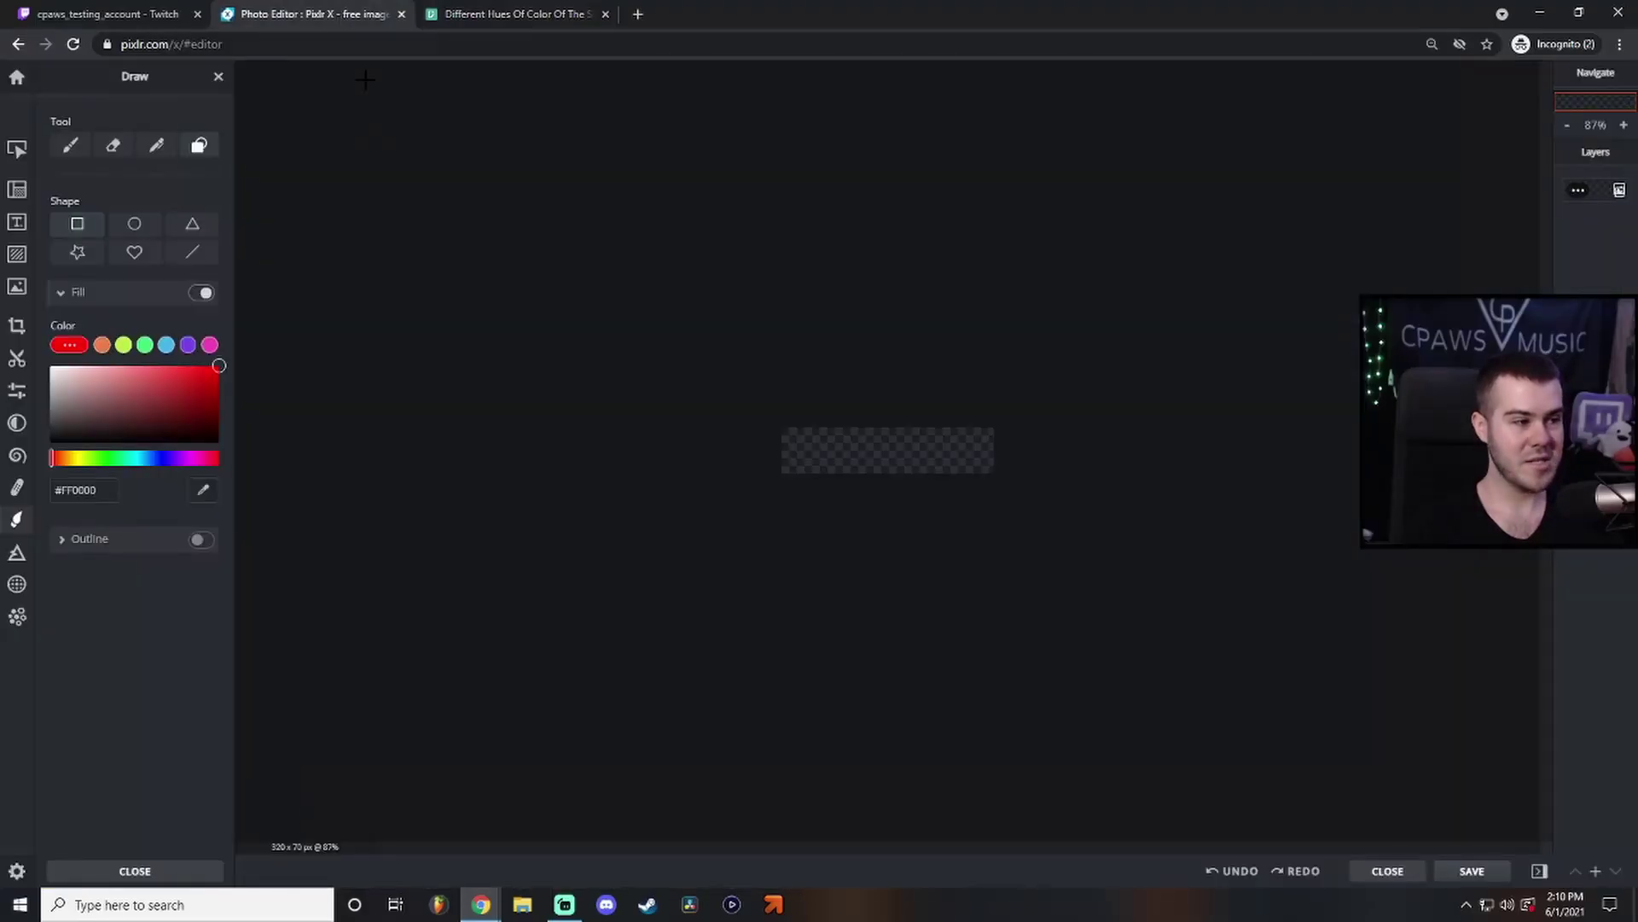
pyautogui.click(17, 290)
pyautogui.click(135, 299)
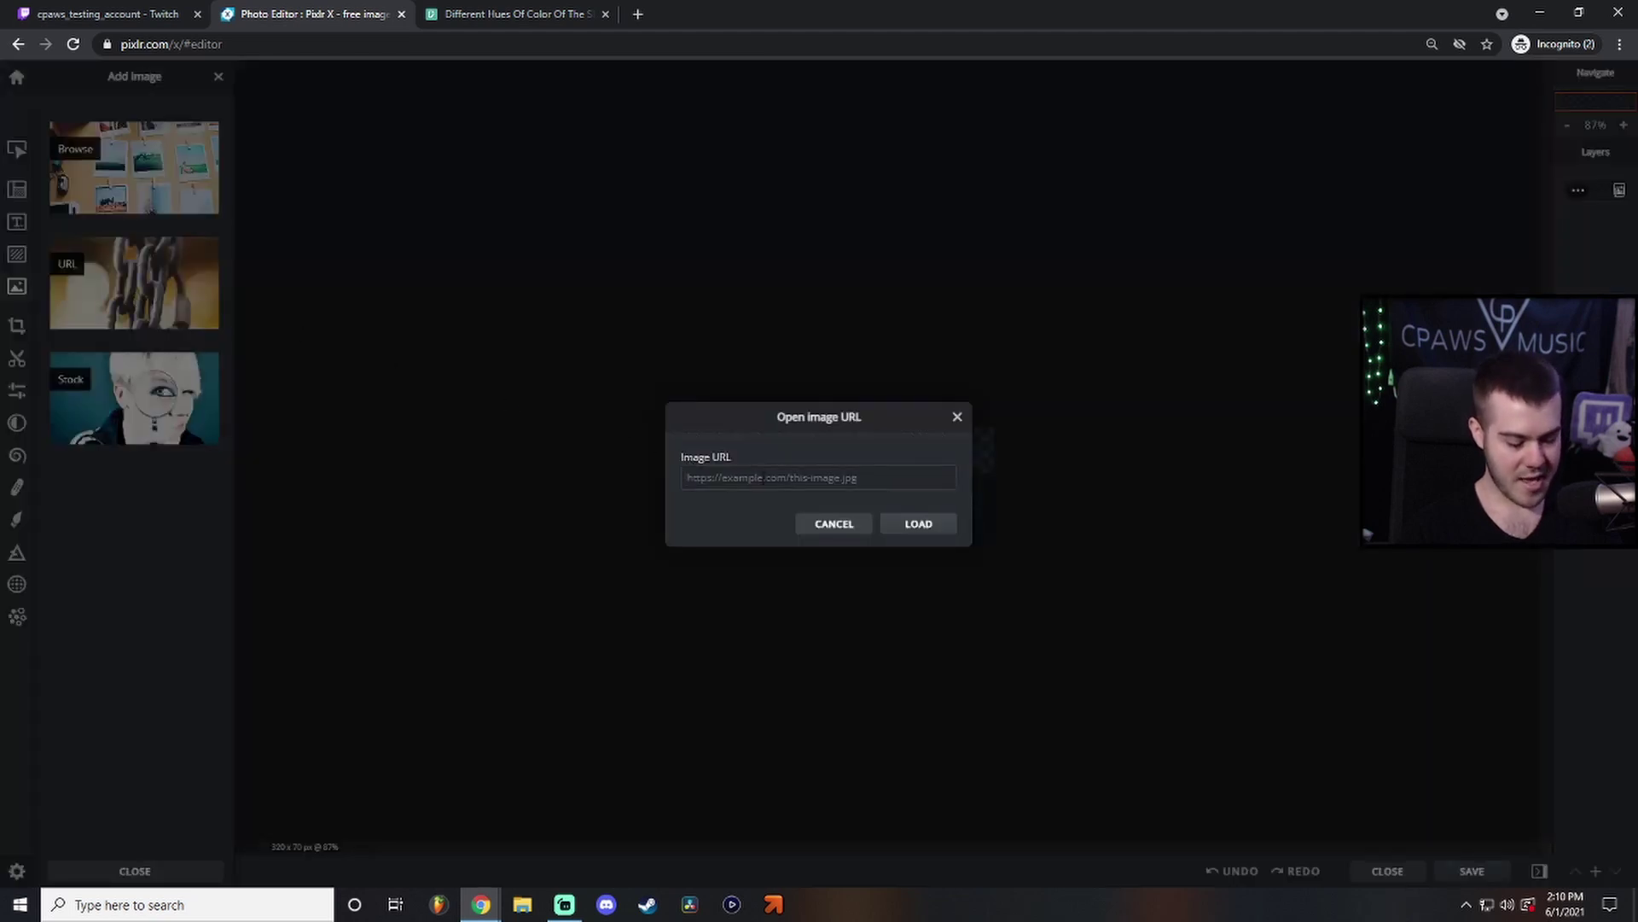
pyautogui.hotkey('ctrl', 'v')
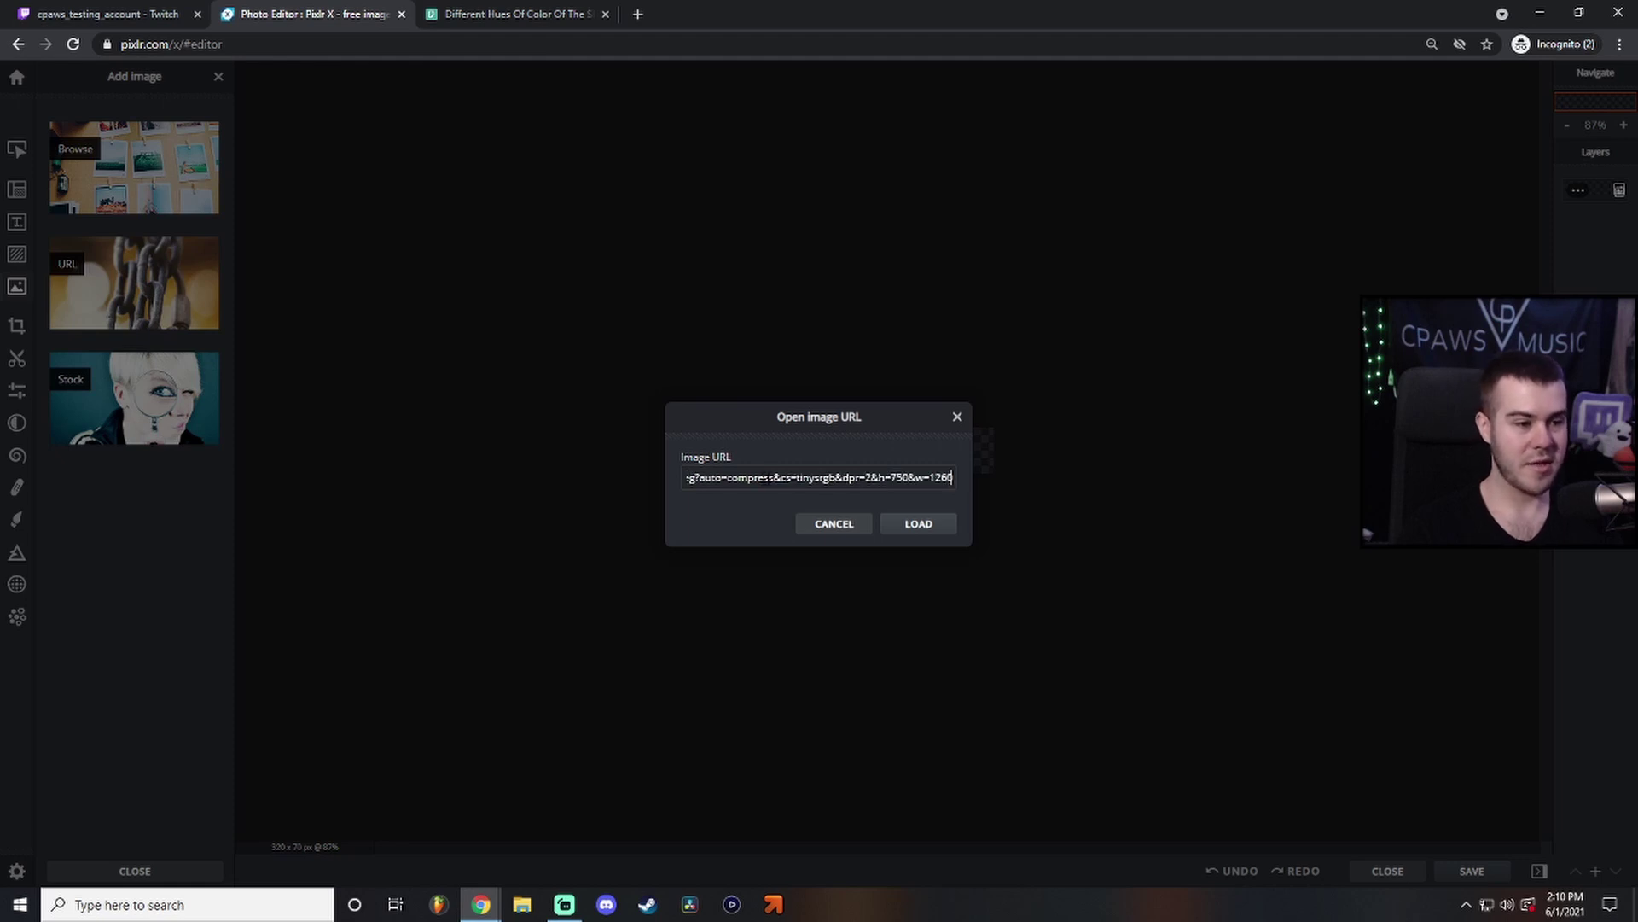
pyautogui.click(928, 522)
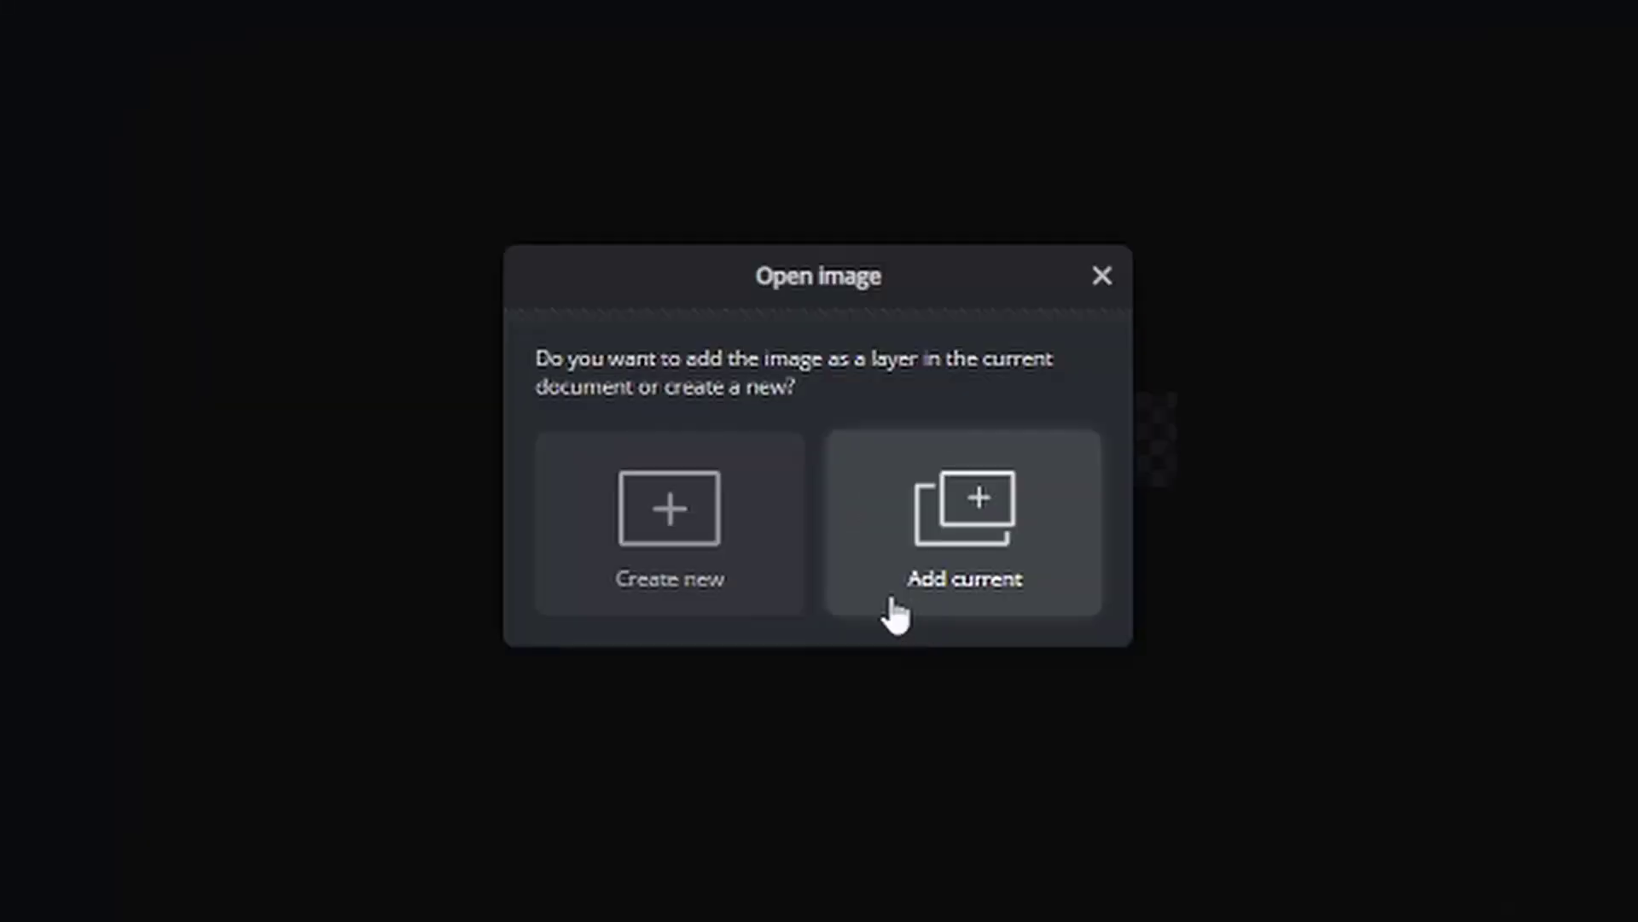
pyautogui.click(995, 593)
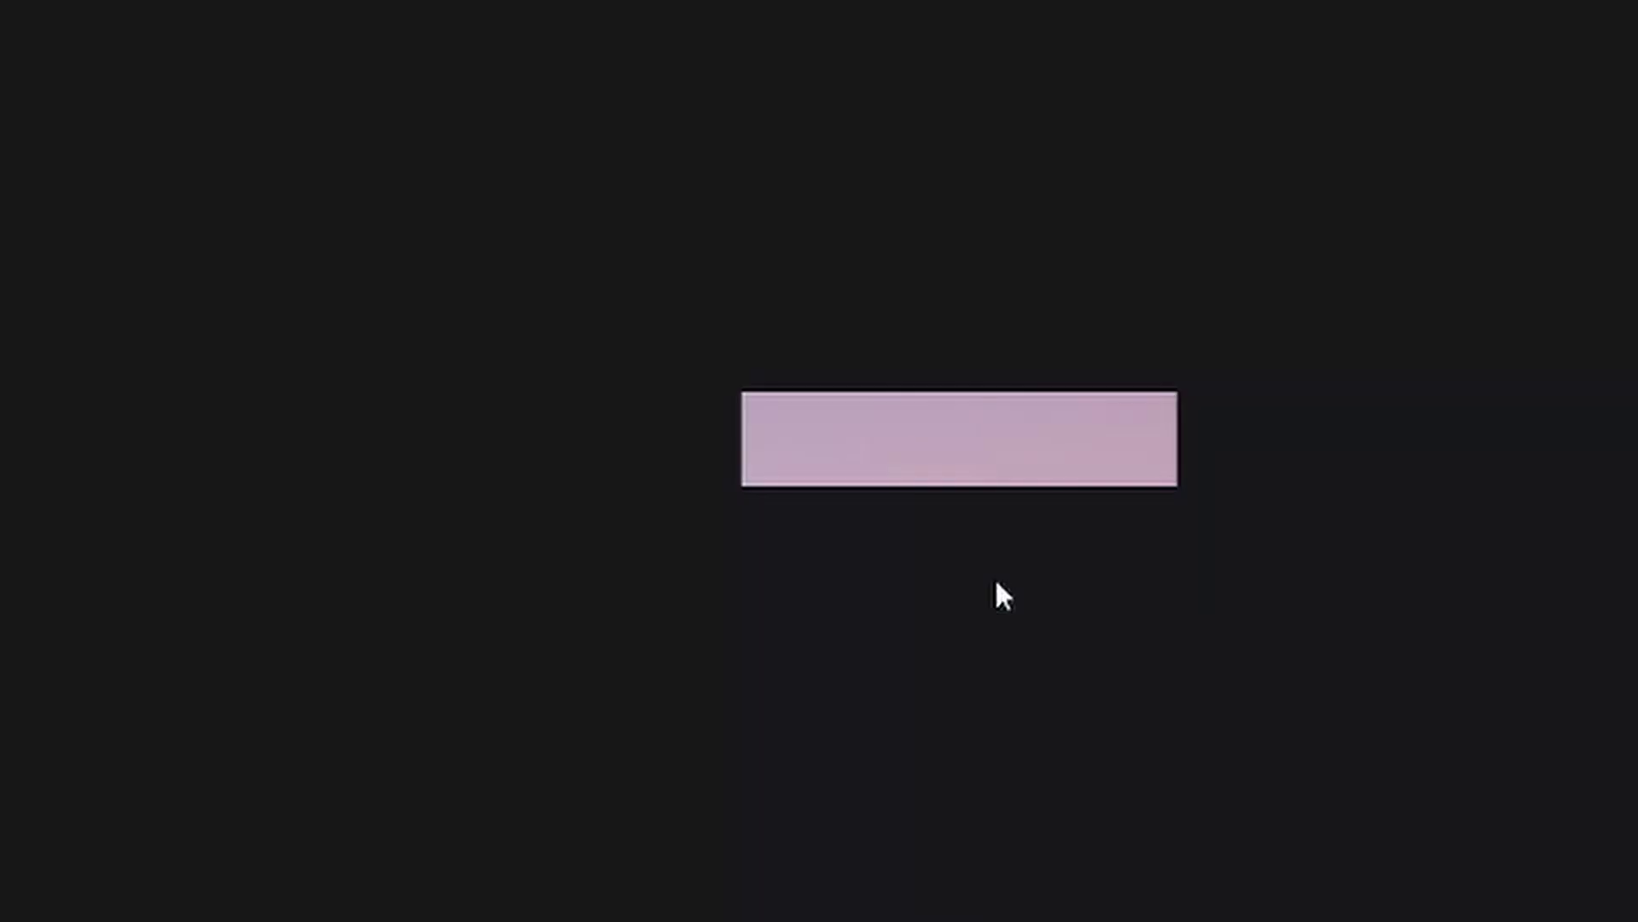
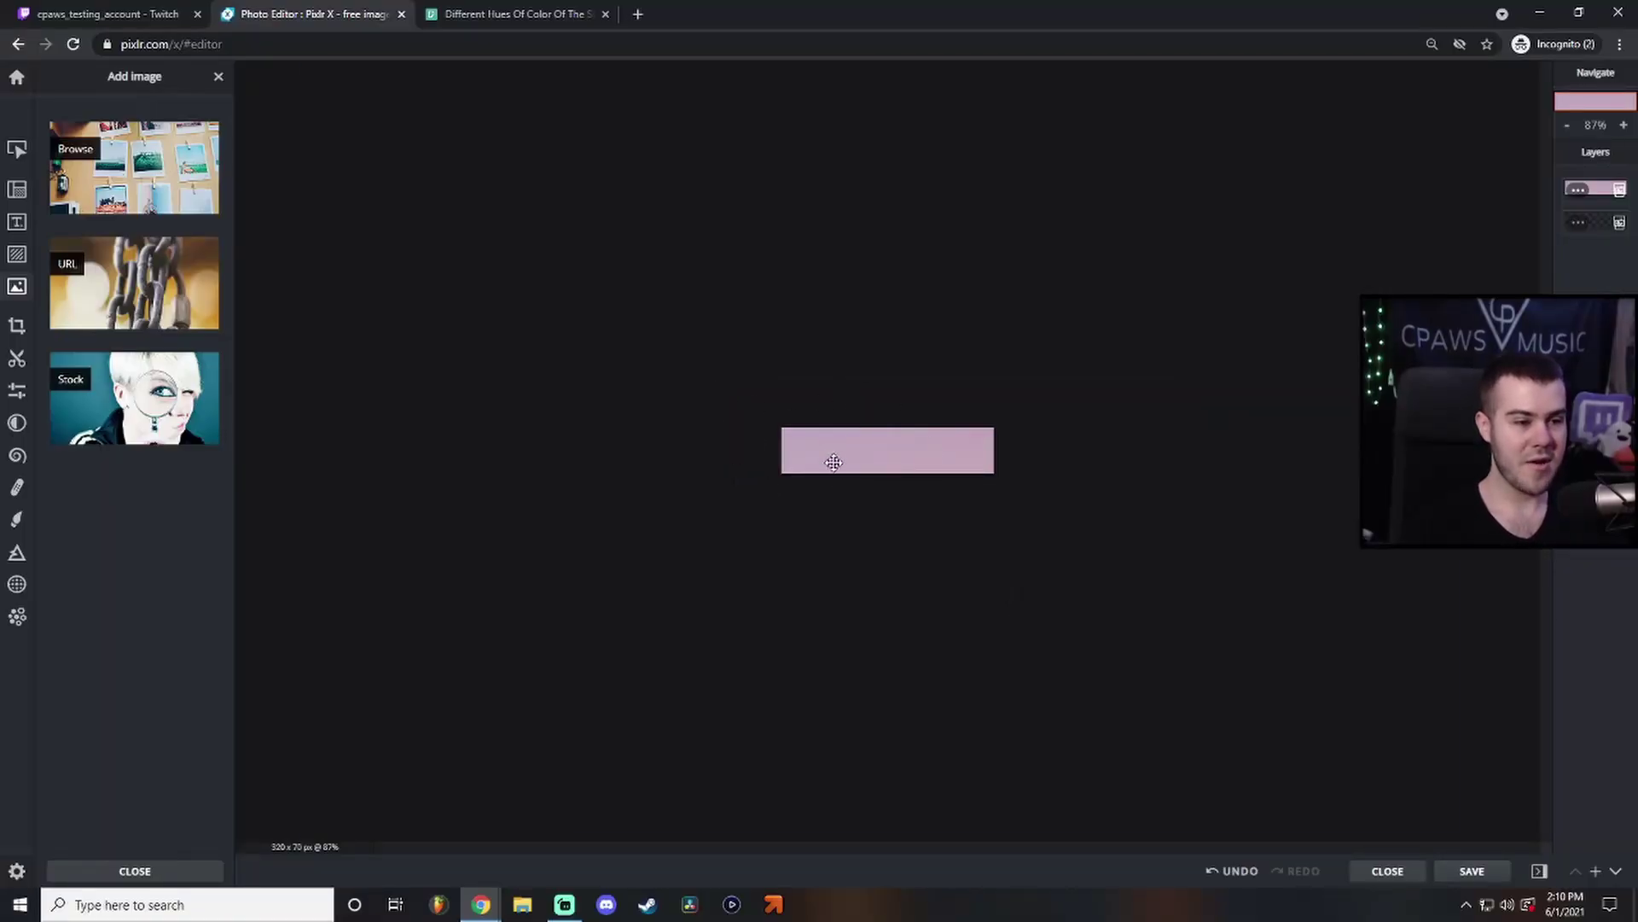
# Scale the sky image layer down and reposition it so its orange lower part fills the panel canvas.
pyautogui.scroll(-1, 832, 456)
pyautogui.scroll(2, 830, 453)
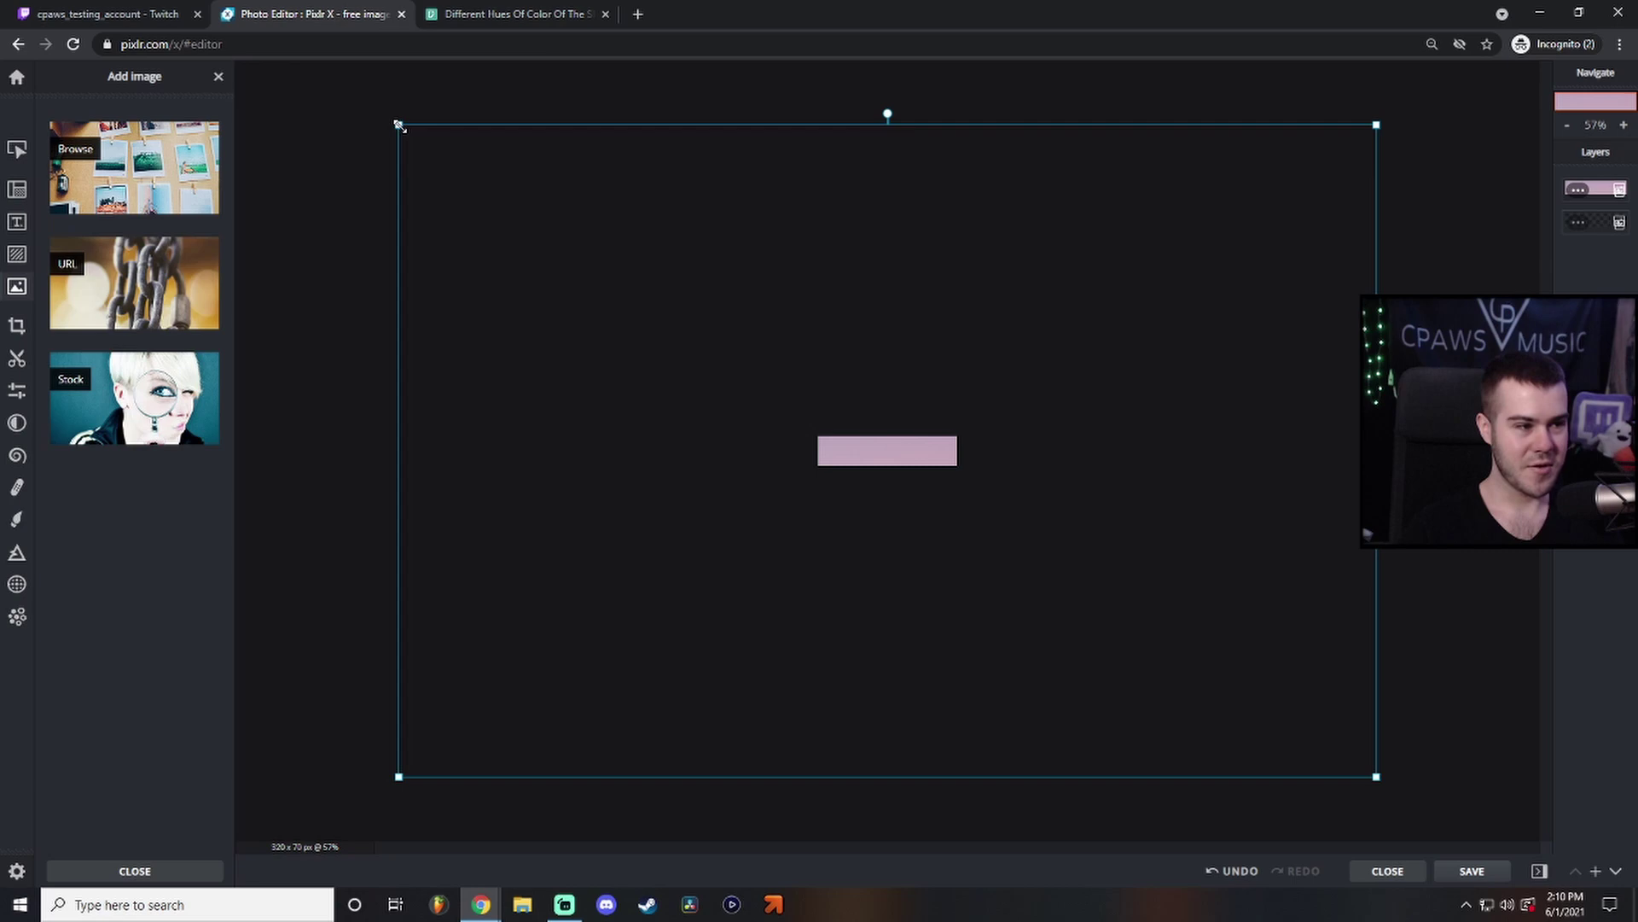
pyautogui.moveTo(926, 482)
pyautogui.mouseDown()
pyautogui.moveTo(804, 391)
pyautogui.moveTo(859, 274)
pyautogui.moveTo(980, 355)
pyautogui.moveTo(907, 459)
pyautogui.mouseUp()
pyautogui.moveTo(380, 100); pyautogui.dragTo(911, 523)
pyautogui.moveTo(1109, 600); pyautogui.dragTo(896, 457)
pyautogui.scroll(2, 929, 490)
pyautogui.moveTo(630, 257); pyautogui.dragTo(857, 418)
pyautogui.moveTo(1080, 563); pyautogui.dragTo(881, 381)
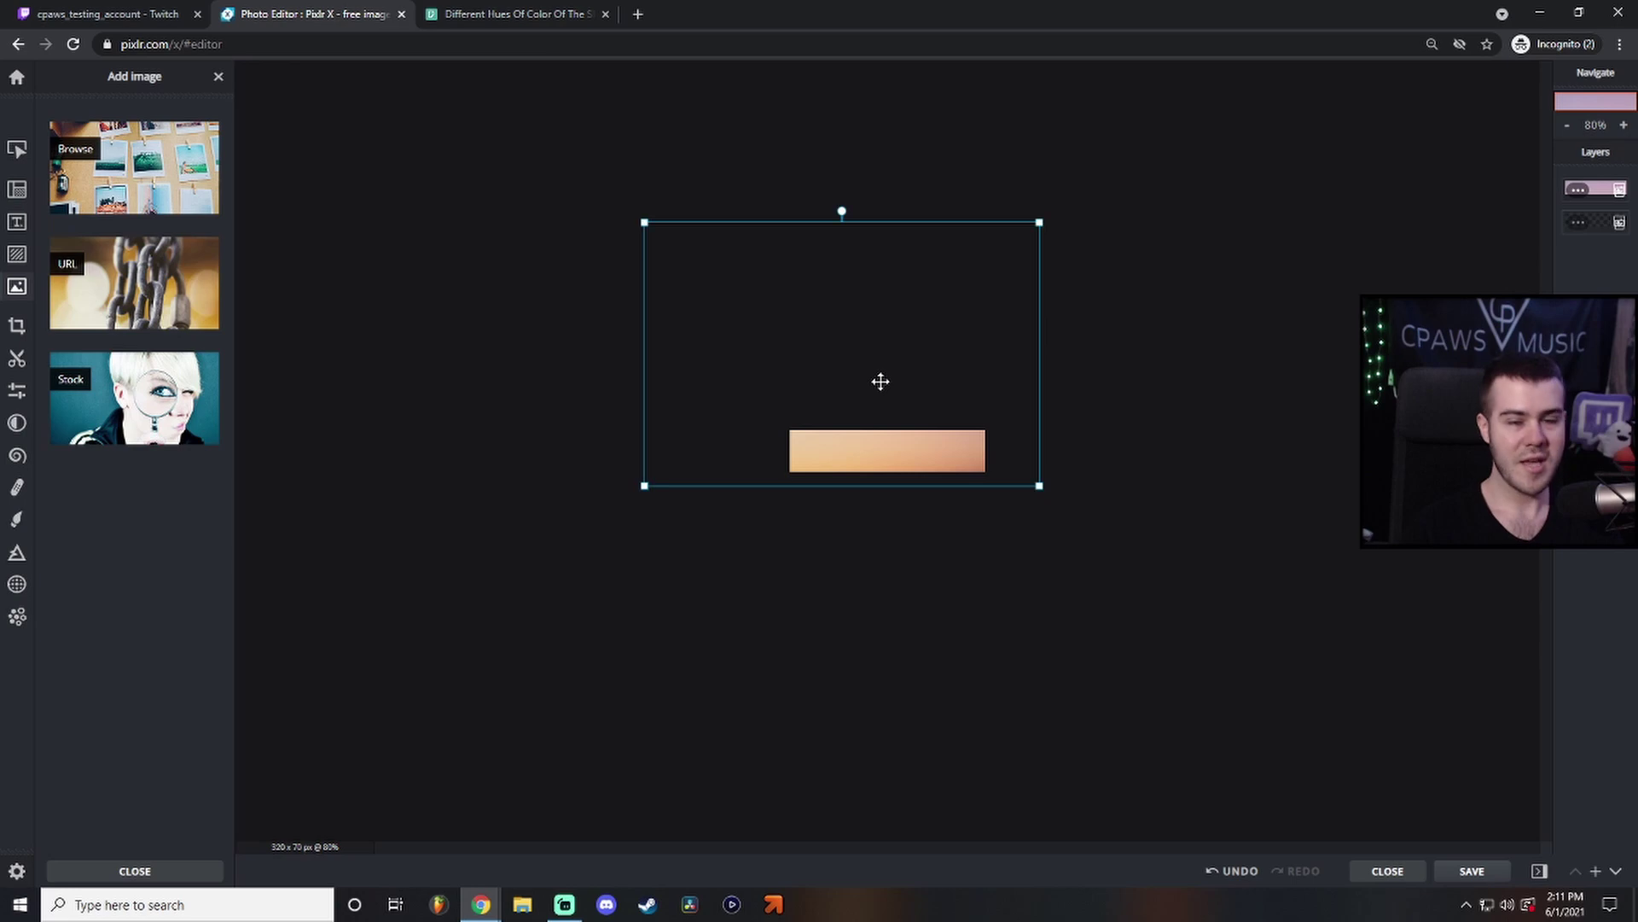
pyautogui.scroll(2, 953, 589)
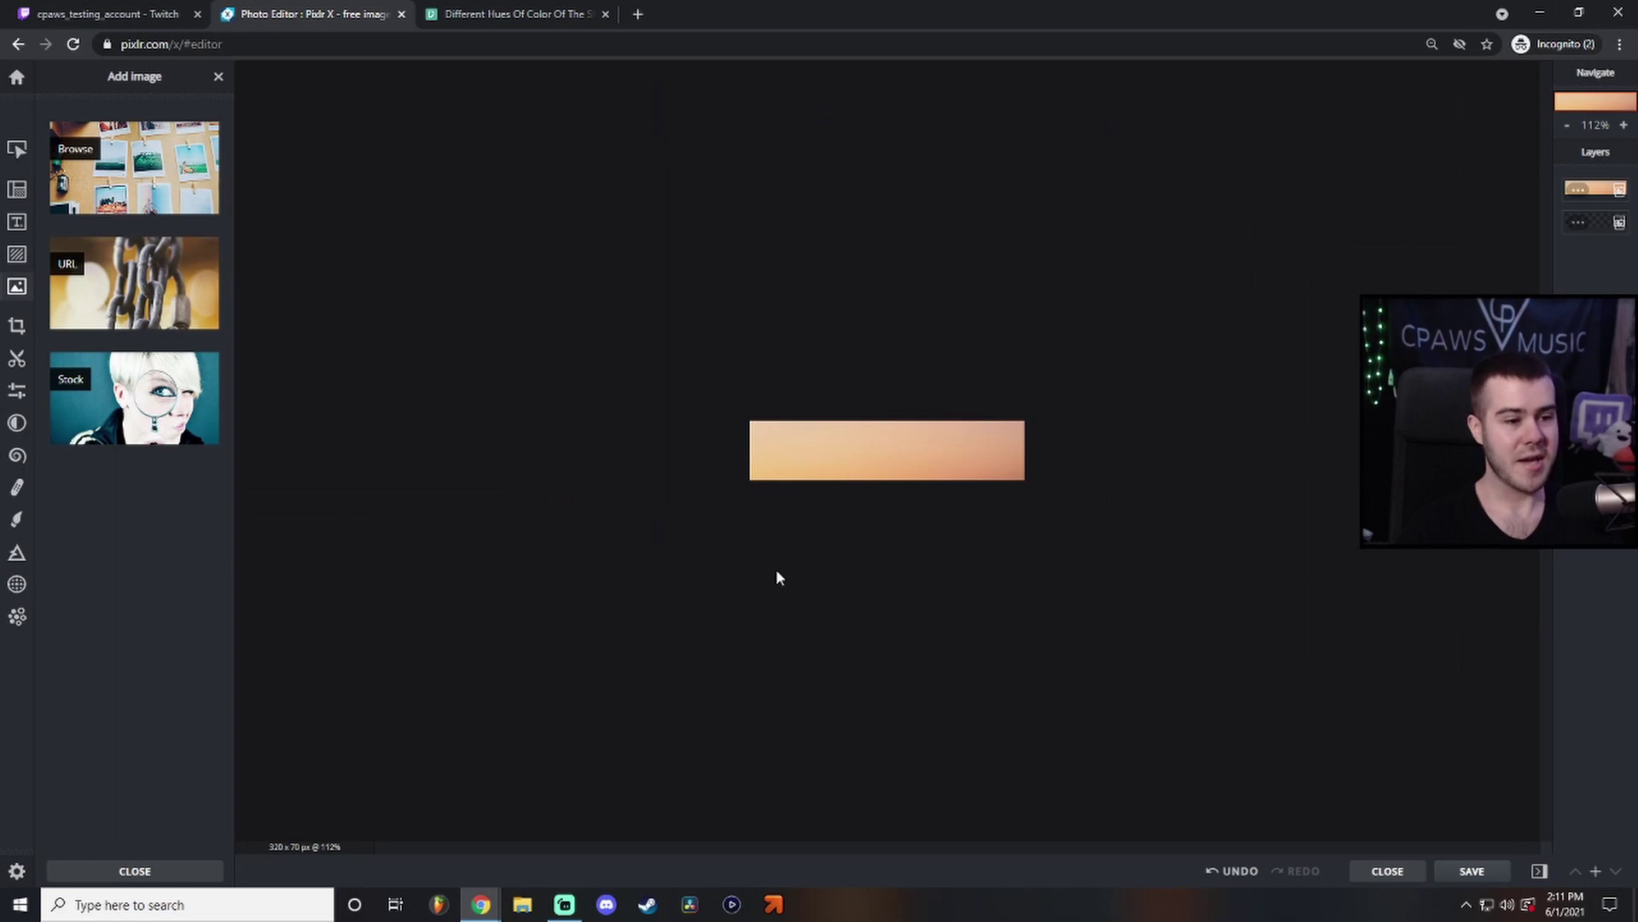
# Add a new text layer over the sky background and set its text to "ABOUT".
pyautogui.click(26, 227)
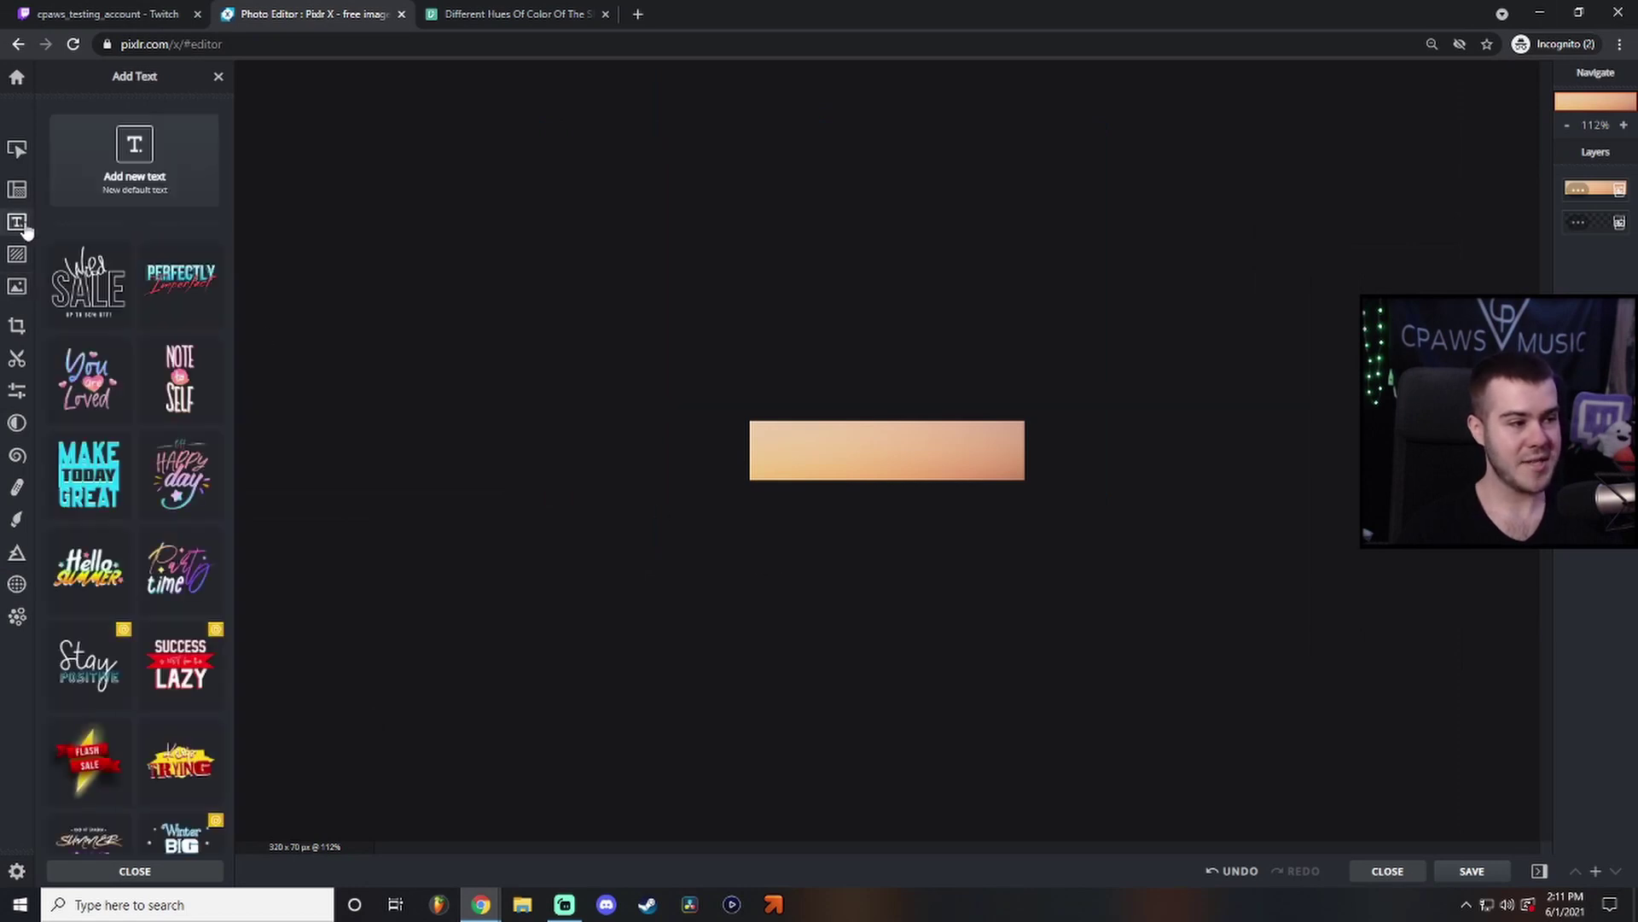
pyautogui.click(149, 162)
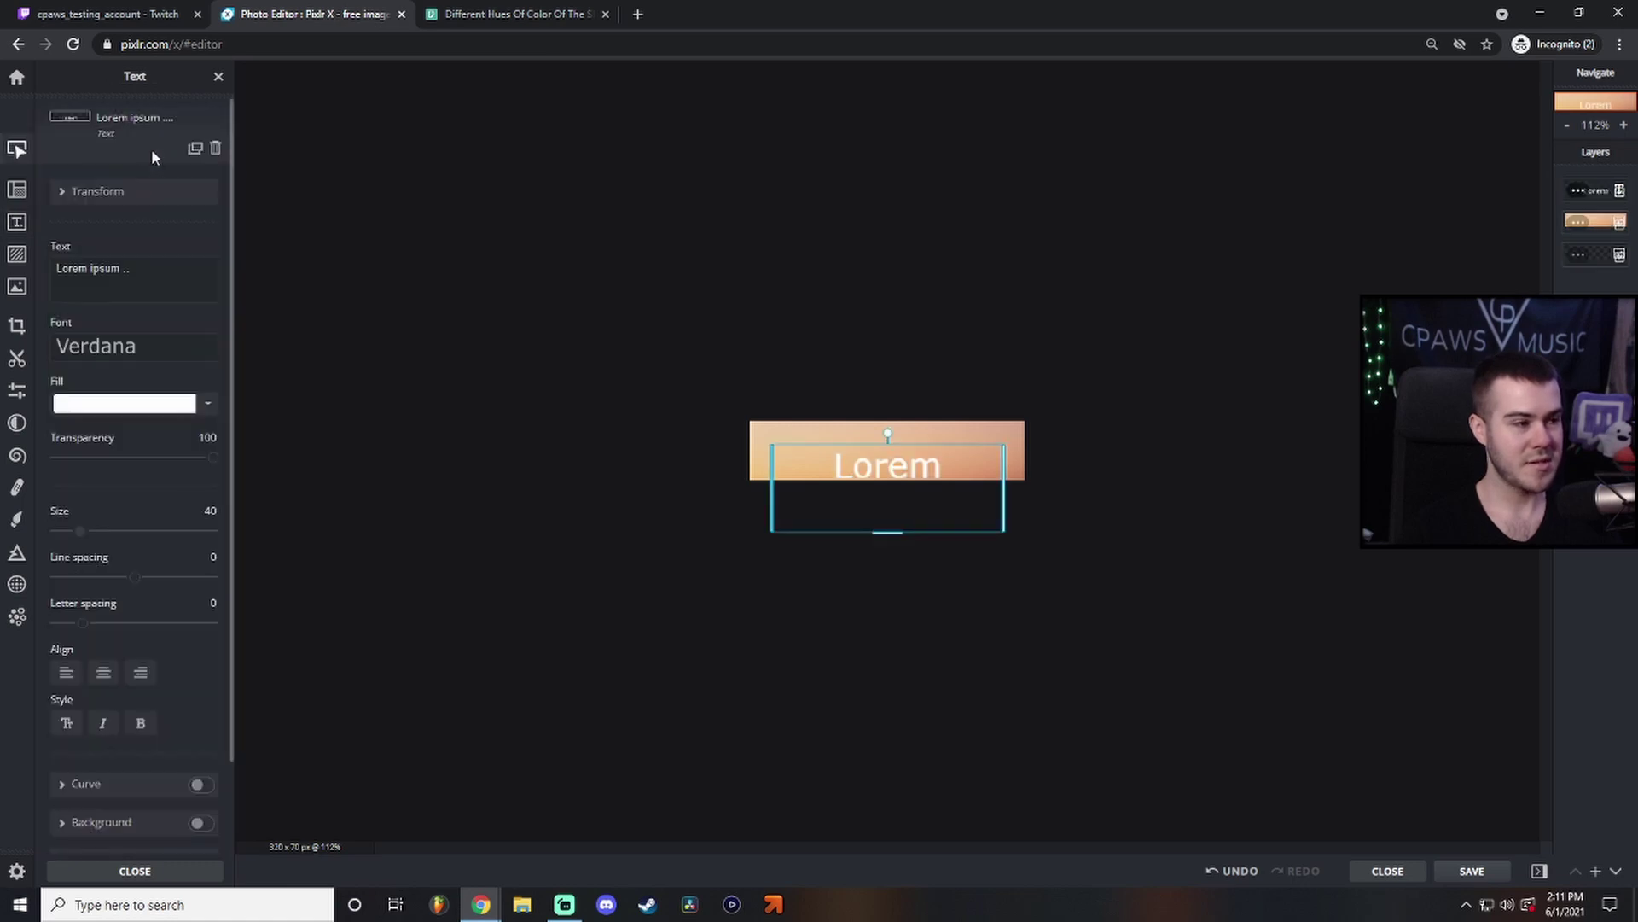
pyautogui.click(156, 270)
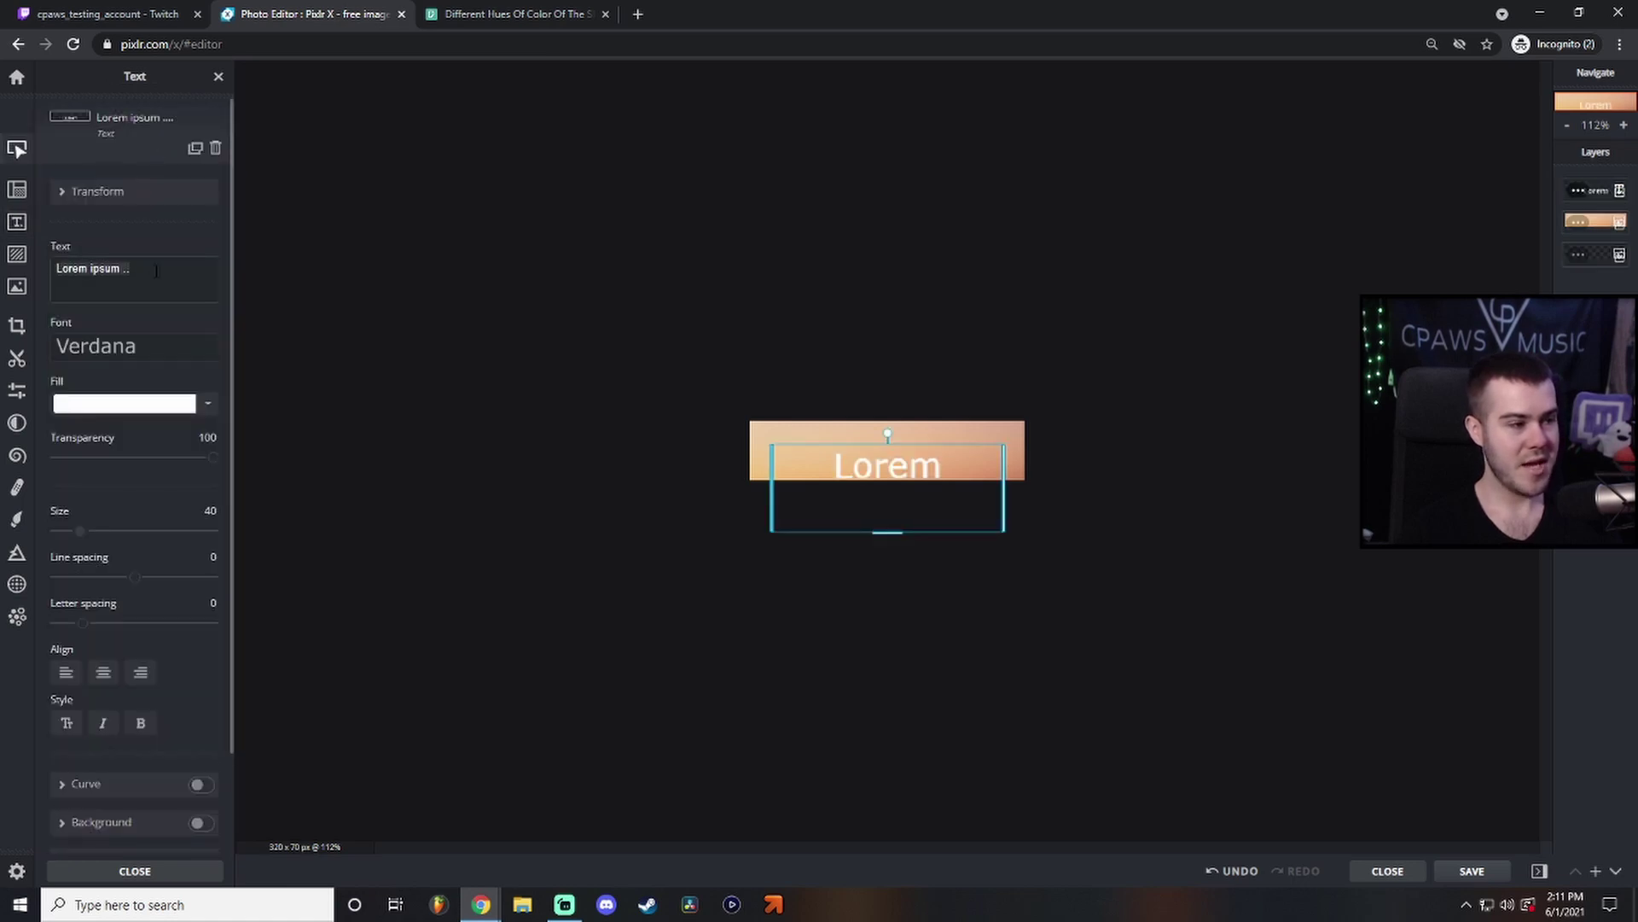
pyautogui.write('ABOUT')
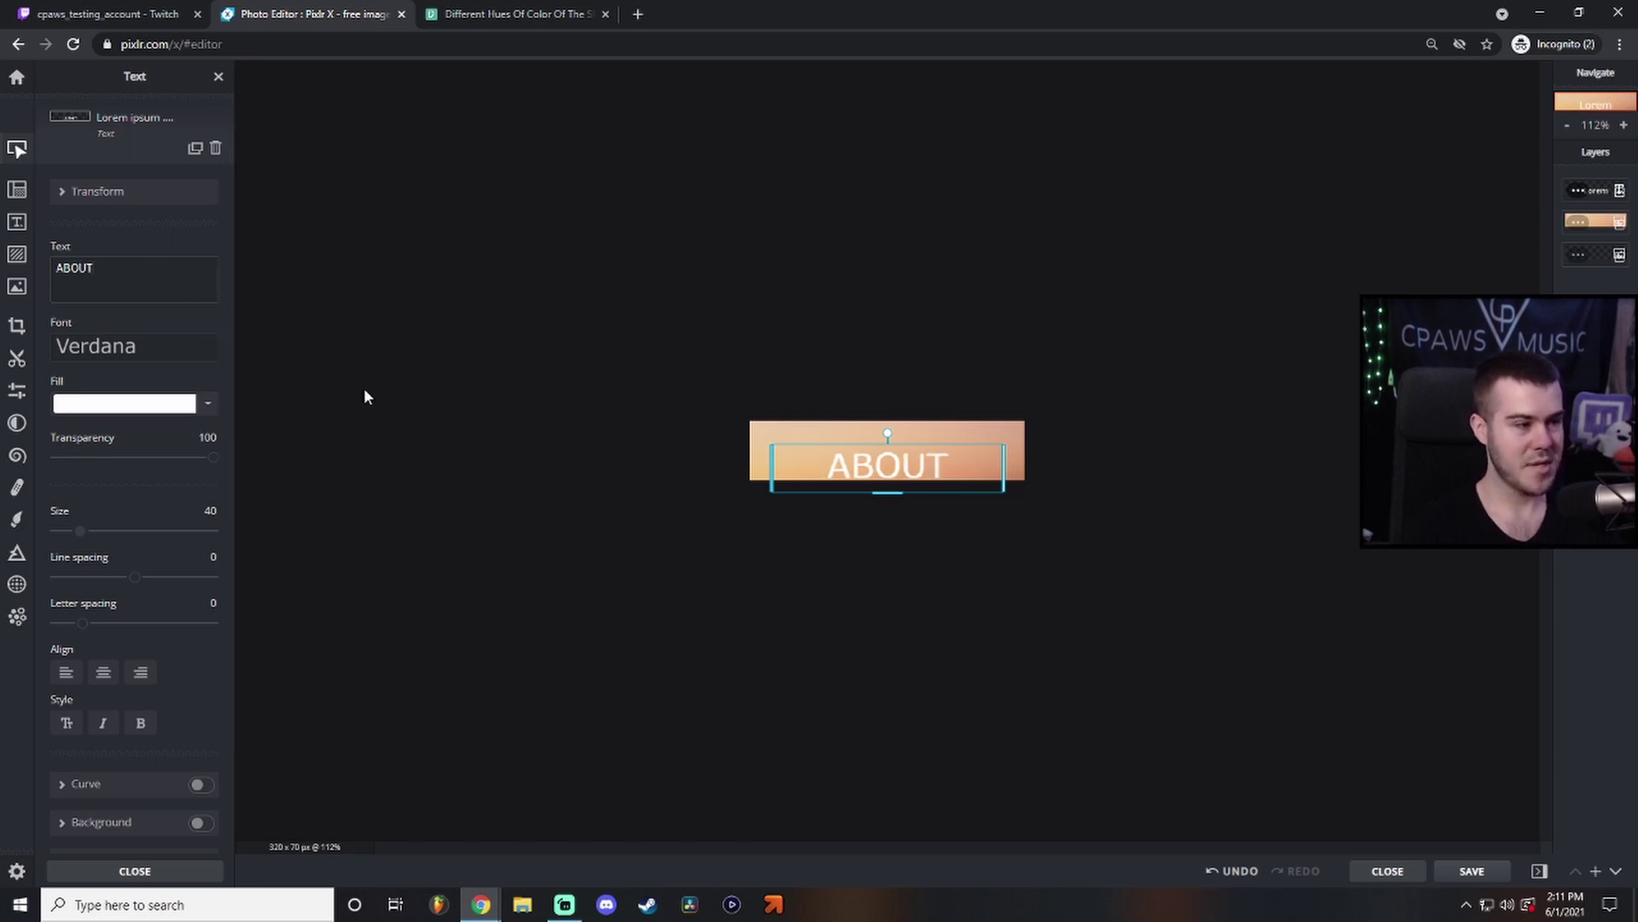
# Change the ABOUT text's font to Daddy Day and move the text up to the middle of the panel.
pyautogui.click(136, 350)
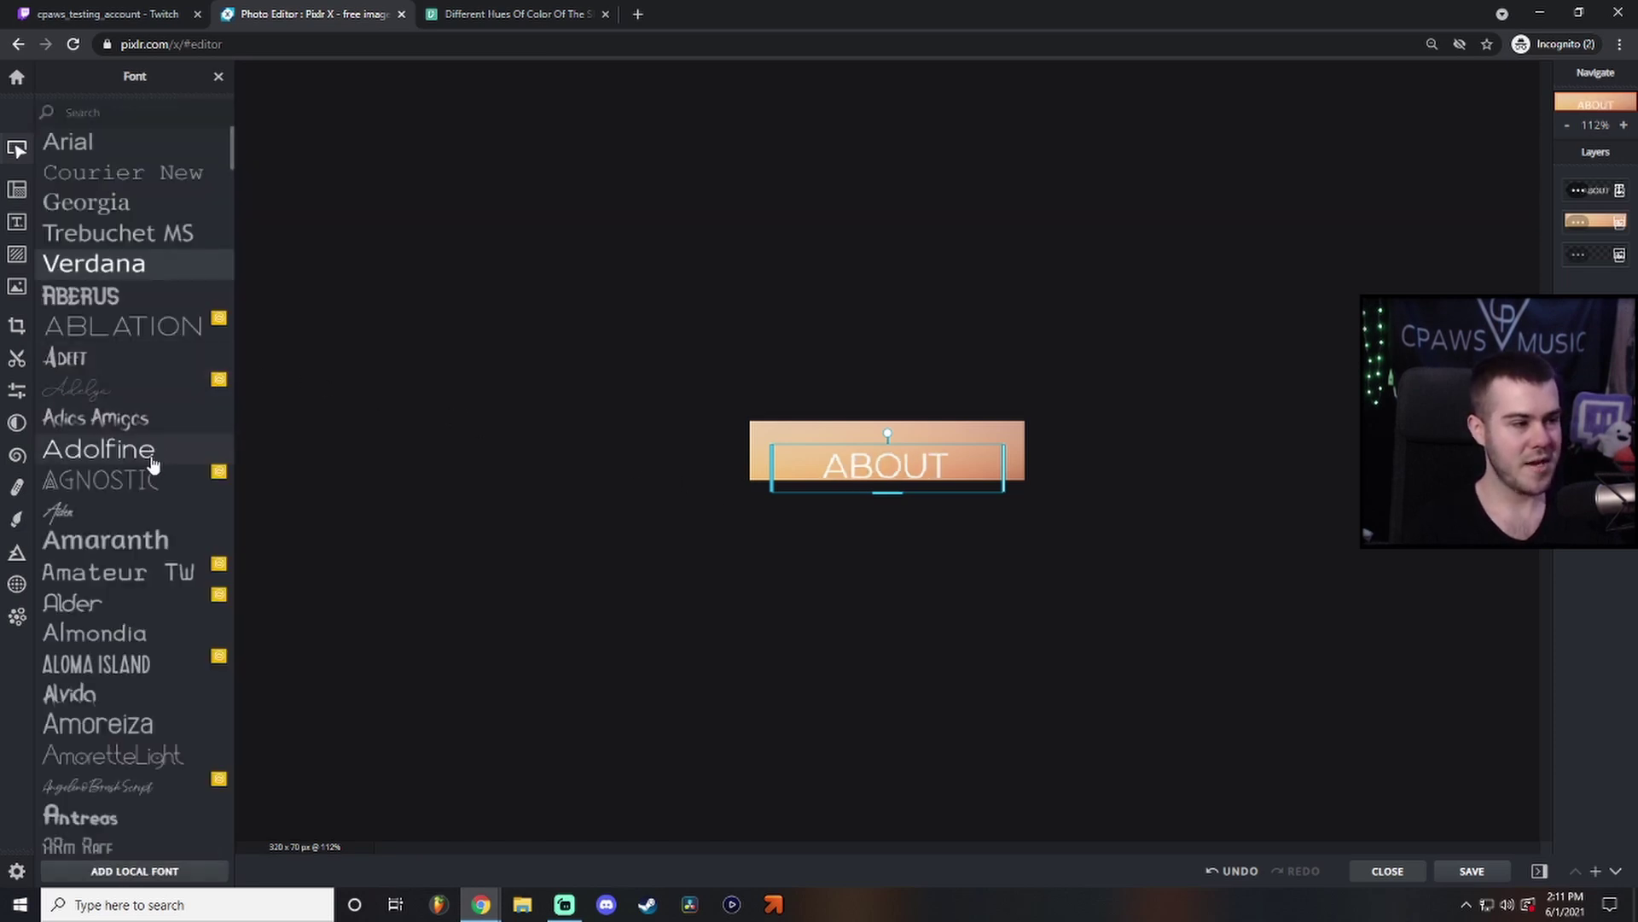
pyautogui.scroll(-12, 149, 452)
pyautogui.scroll(-10, 146, 426)
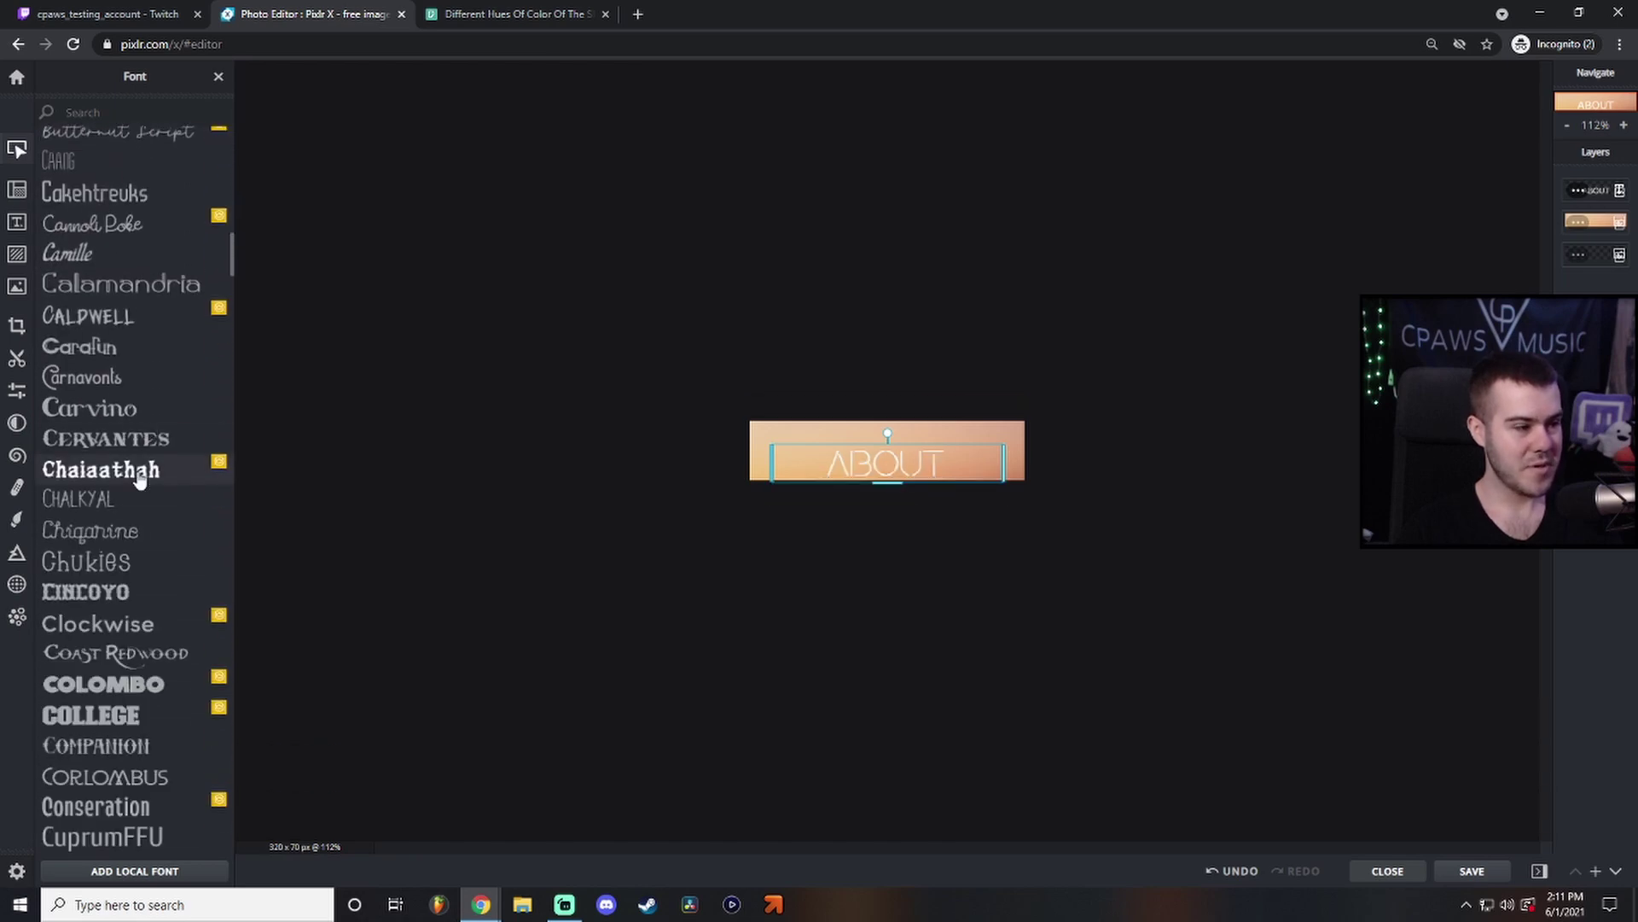
pyautogui.scroll(-10, 137, 474)
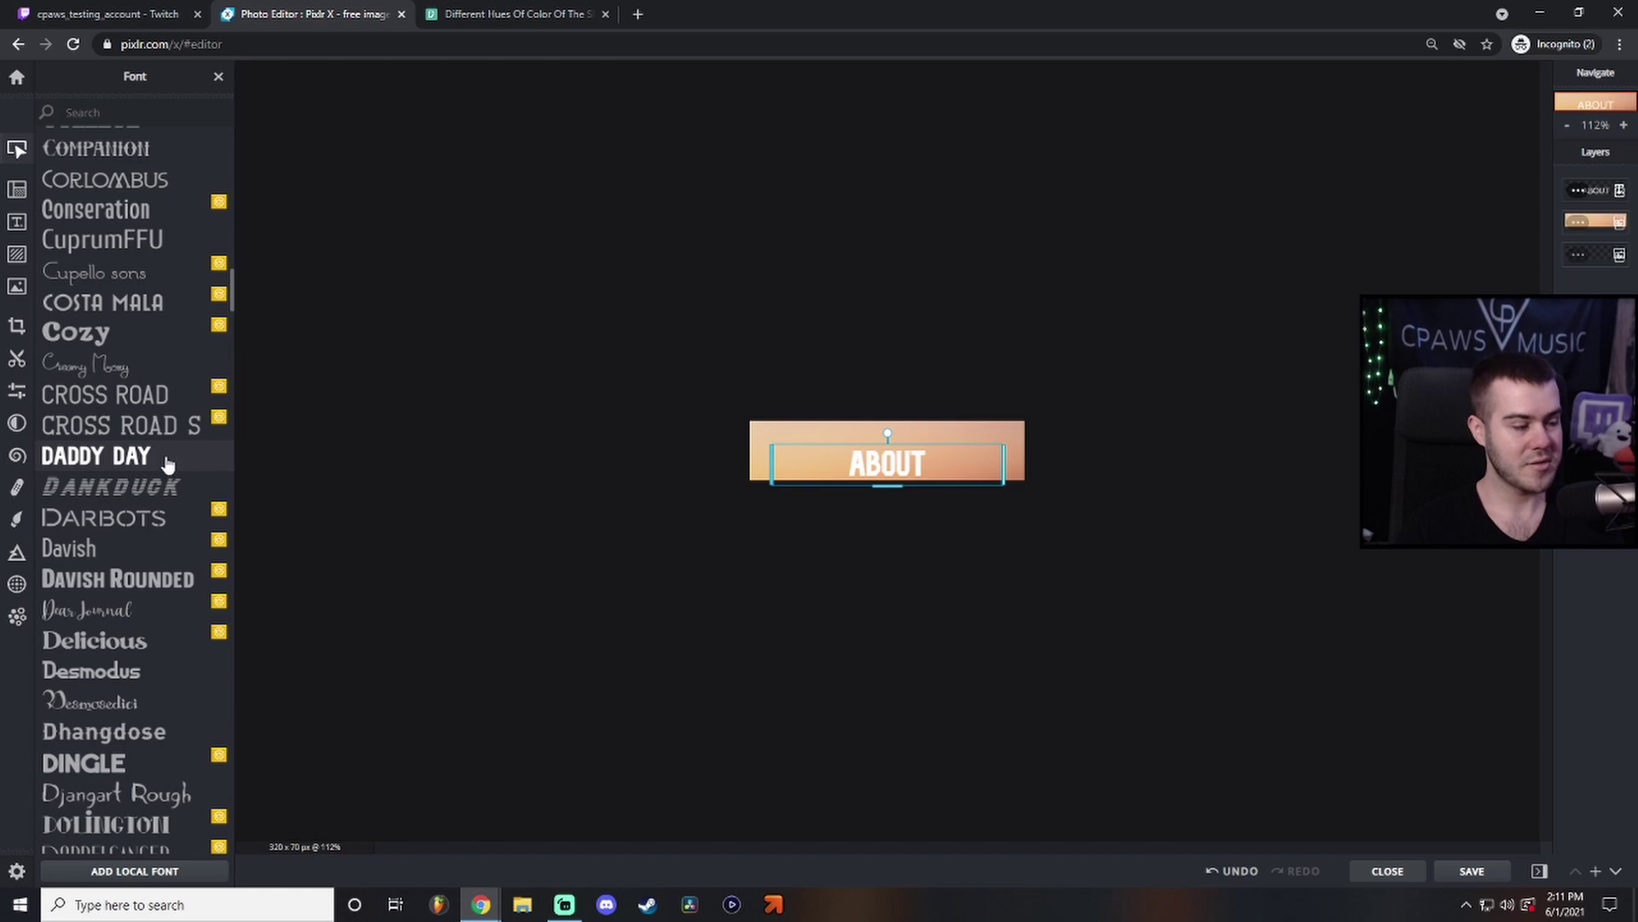
pyautogui.click(105, 458)
pyautogui.moveTo(906, 470); pyautogui.dragTo(904, 452)
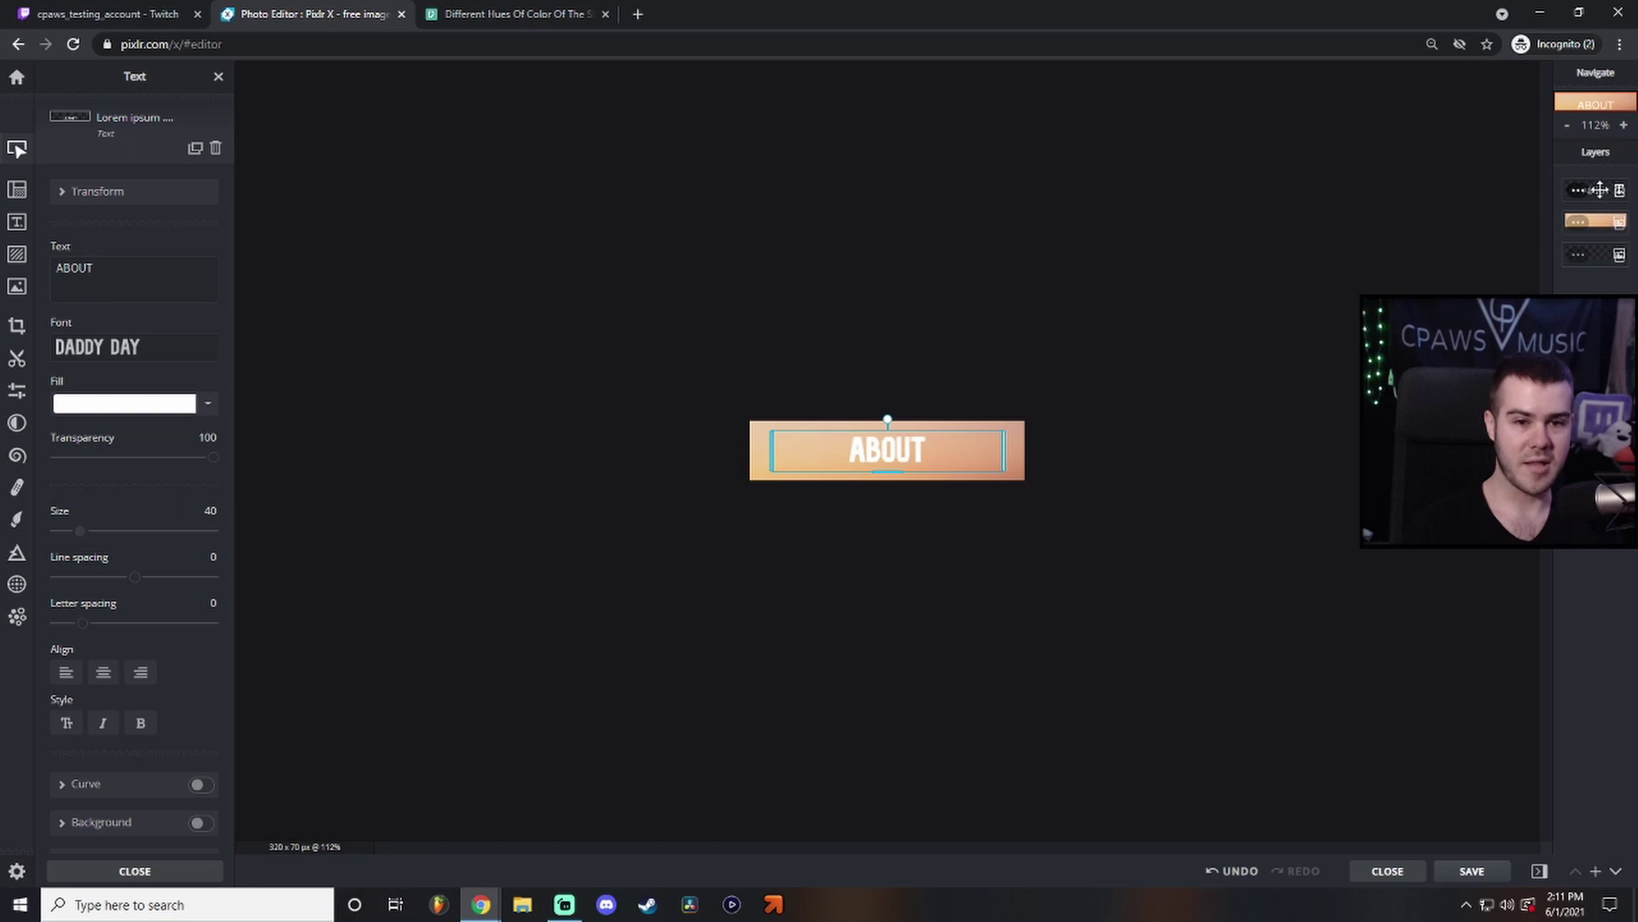
pyautogui.moveTo(852, 459); pyautogui.dragTo(871, 452)
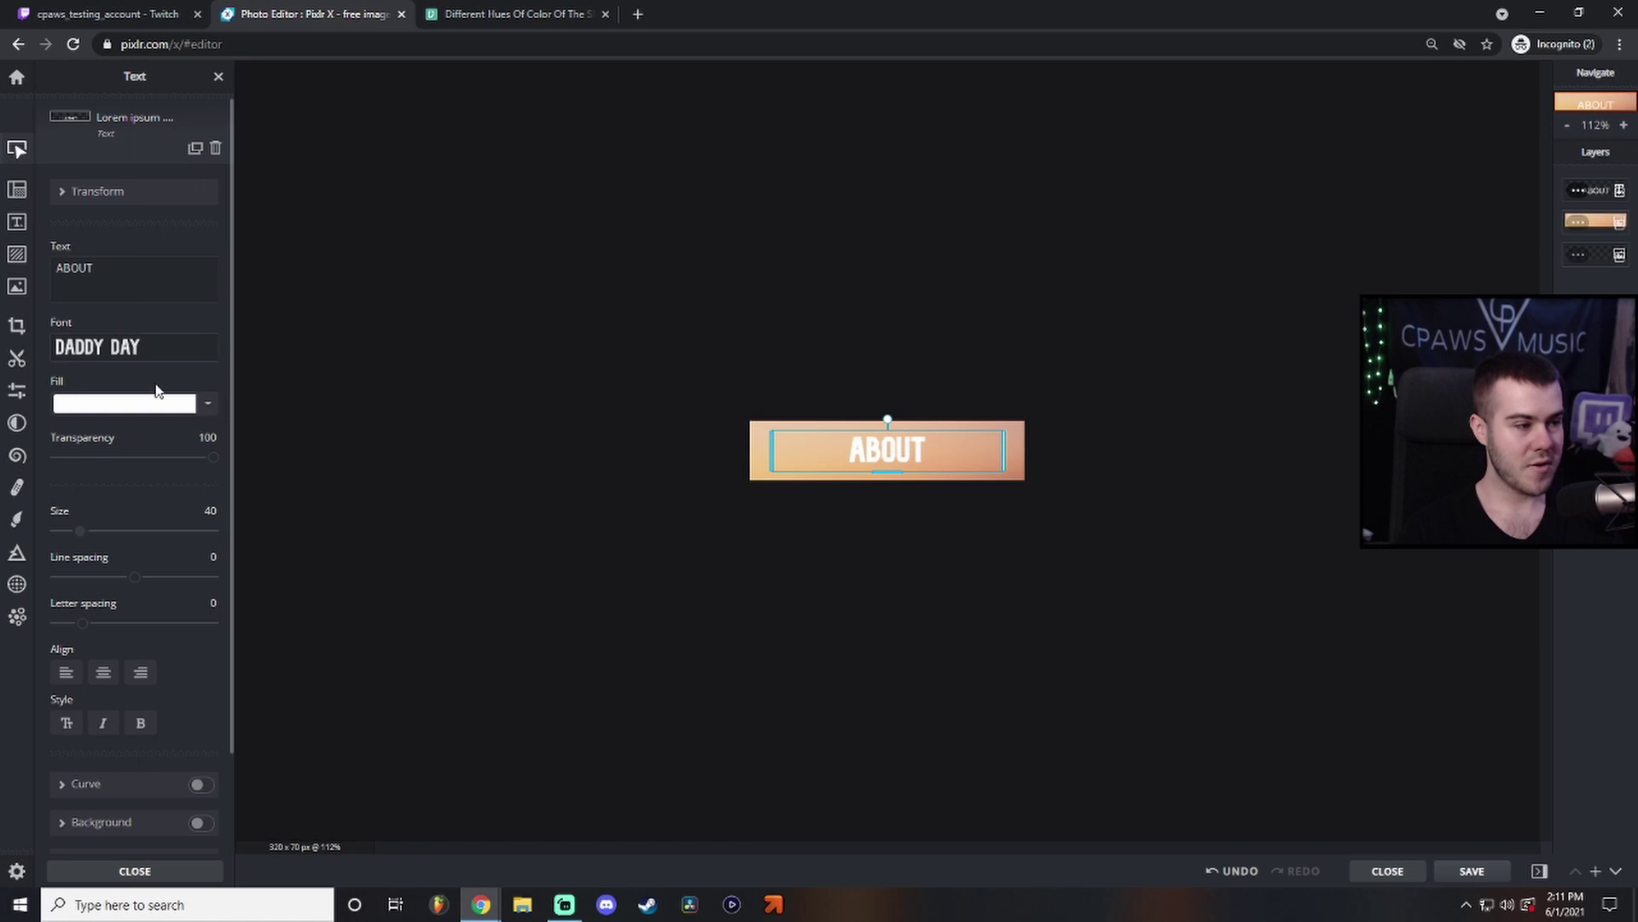
# Increase the ABOUT text size to 64 and move the text up so it fits inside the panel.
pyautogui.scroll(-3, 162, 407)
pyautogui.moveTo(79, 418); pyautogui.dragTo(98, 426)
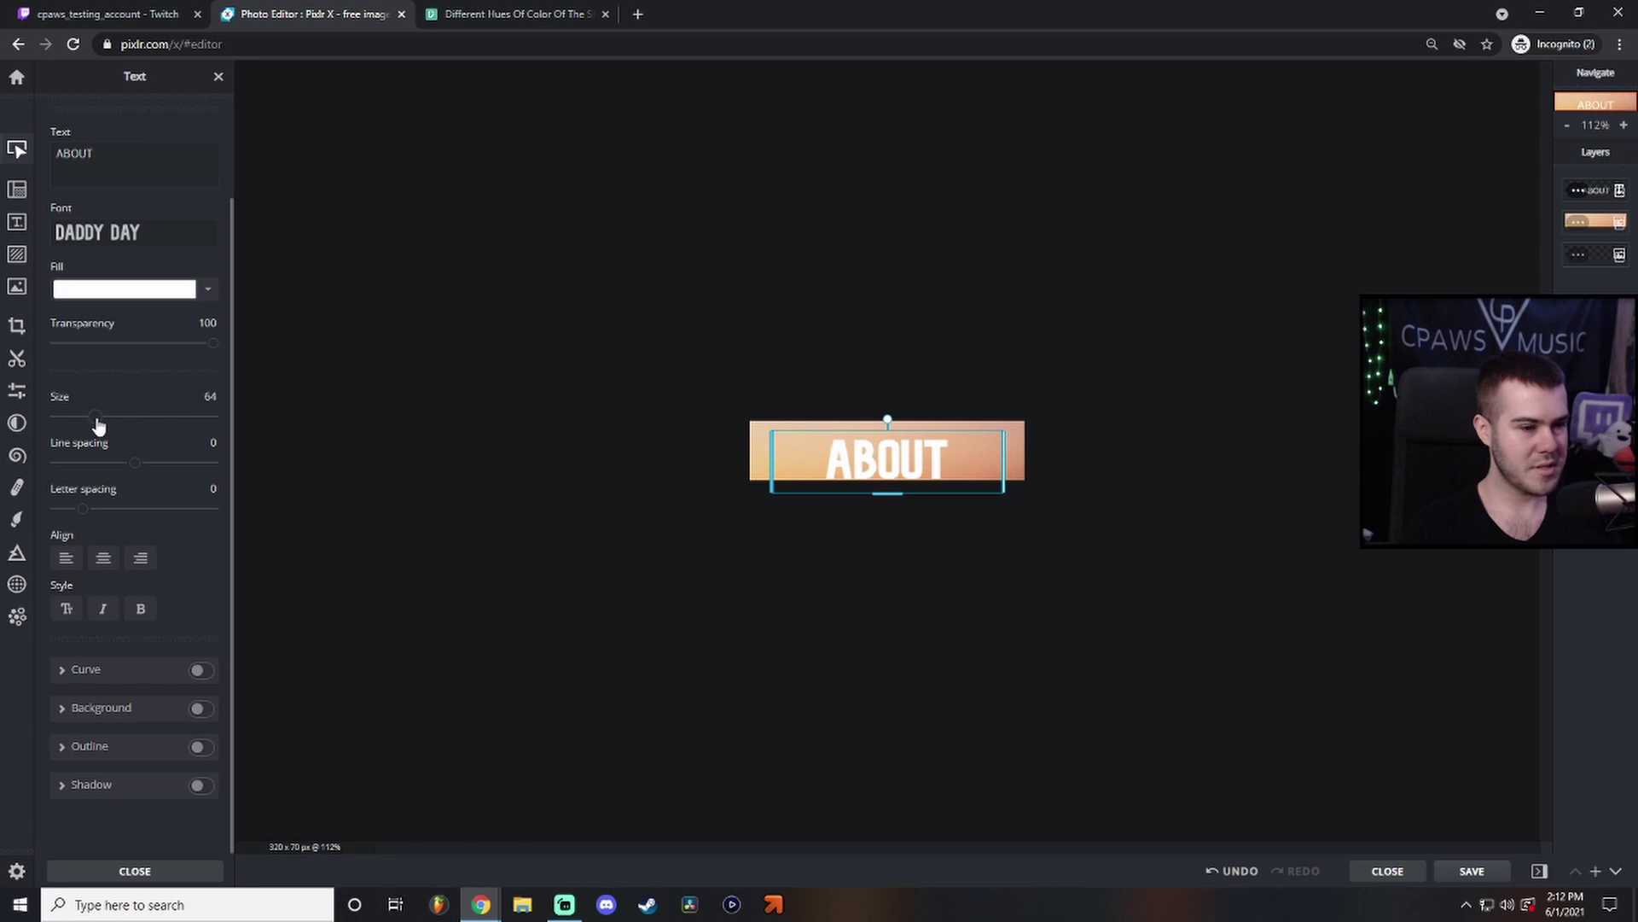
pyautogui.moveTo(905, 461); pyautogui.dragTo(905, 452)
# Select the sky background image and shift it slightly left behind the ABOUT text.
pyautogui.click(819, 490)
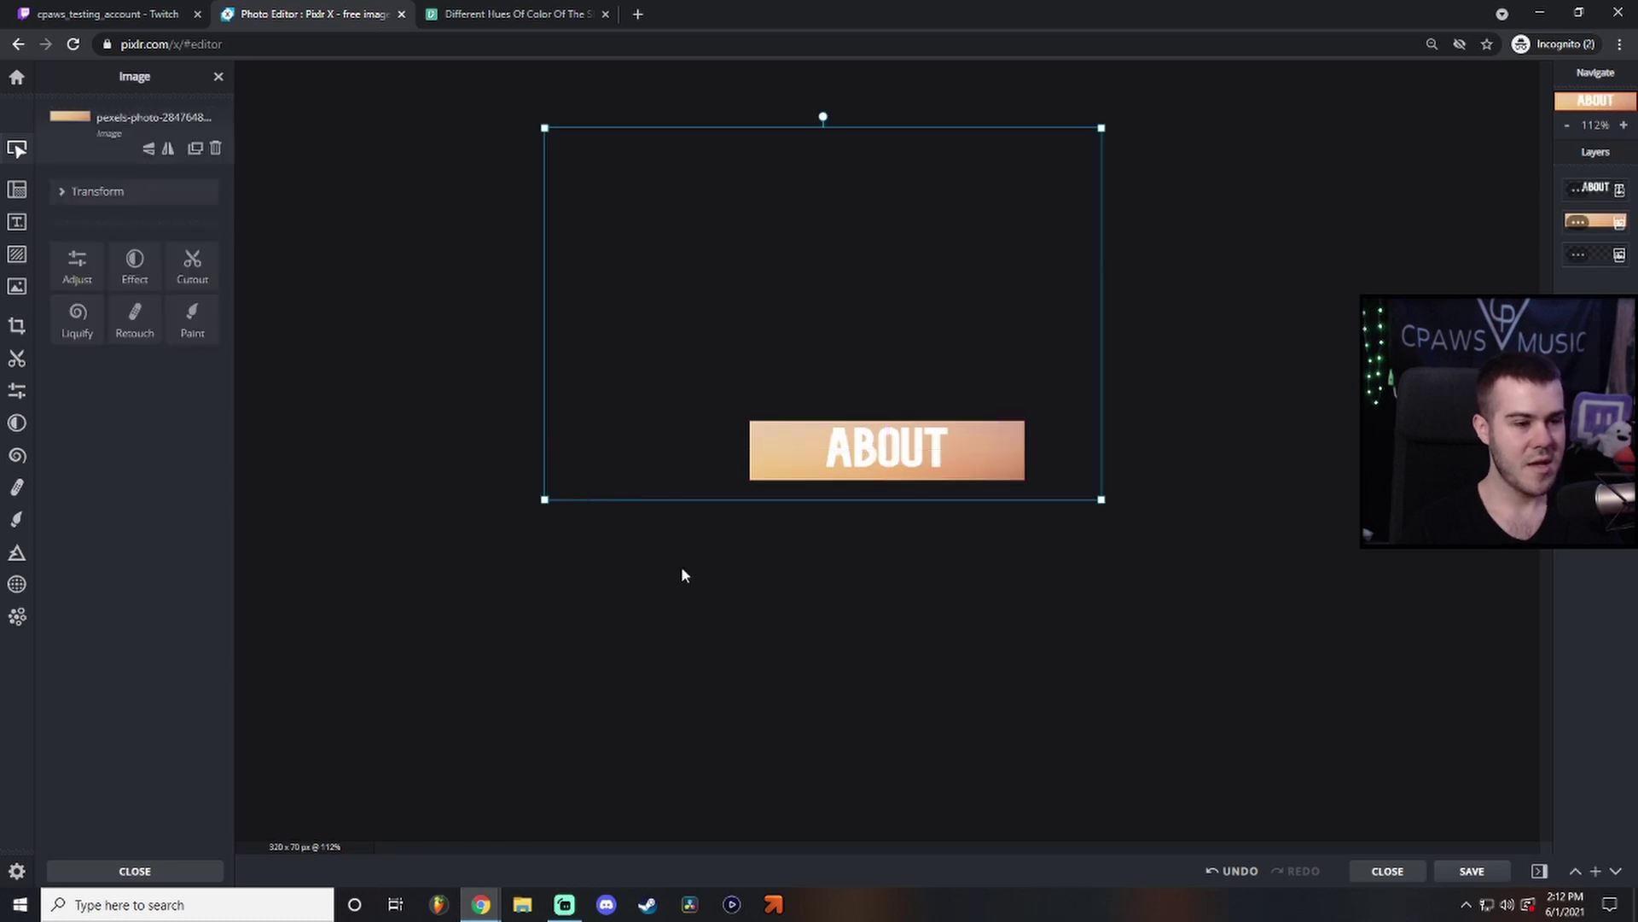
pyautogui.click(629, 595)
pyautogui.click(840, 486)
pyautogui.click(798, 604)
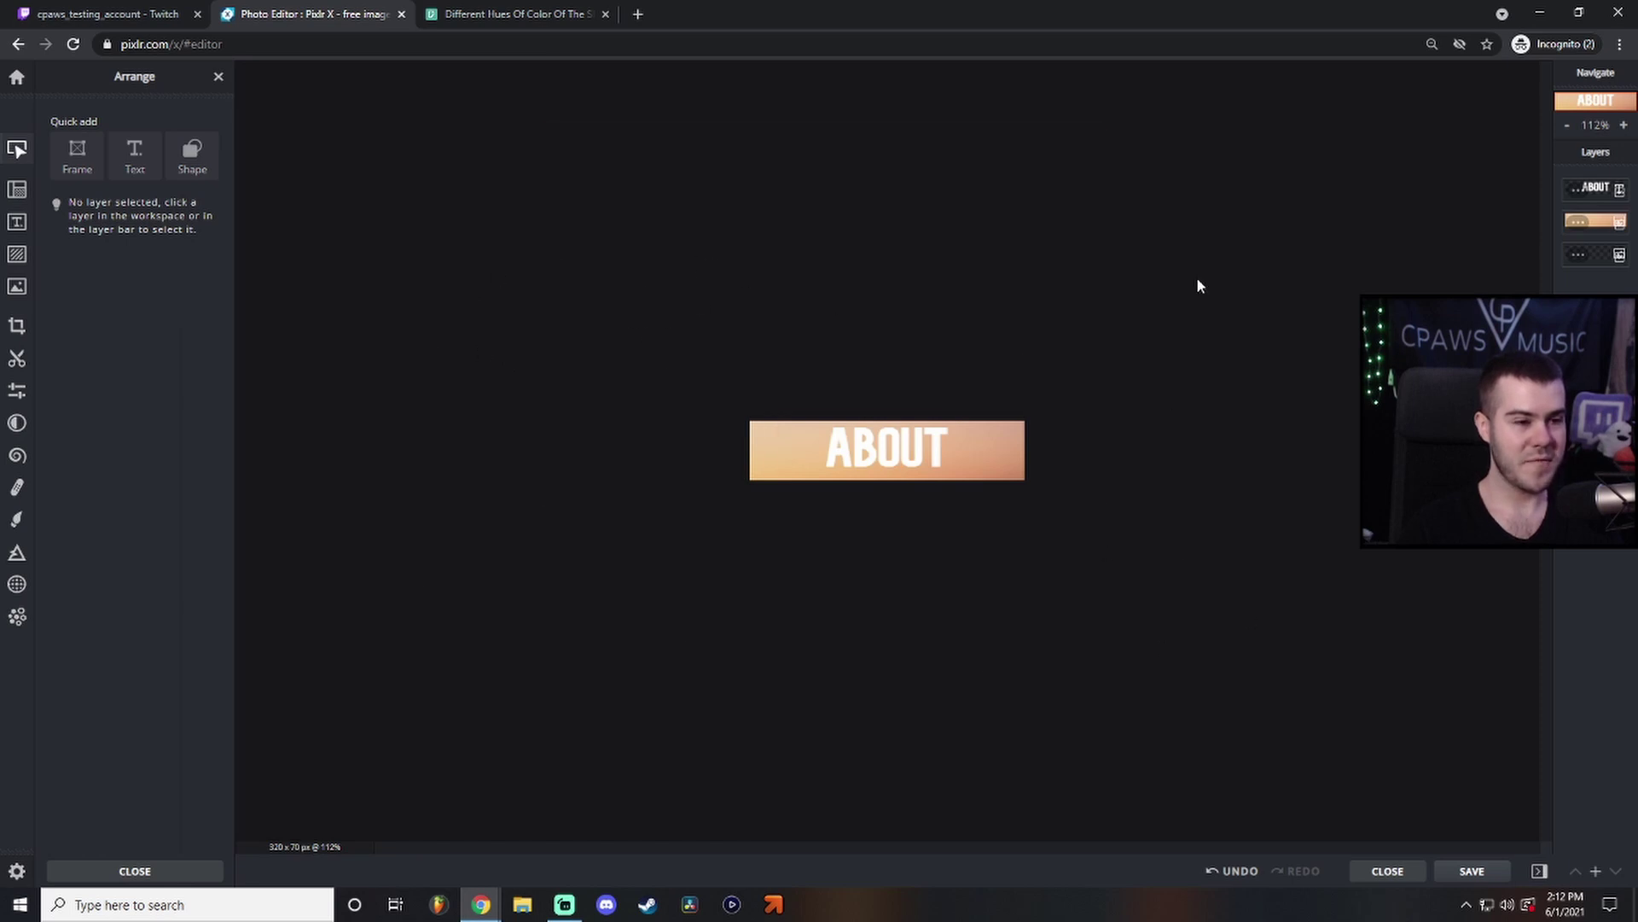
pyautogui.click(642, 277)
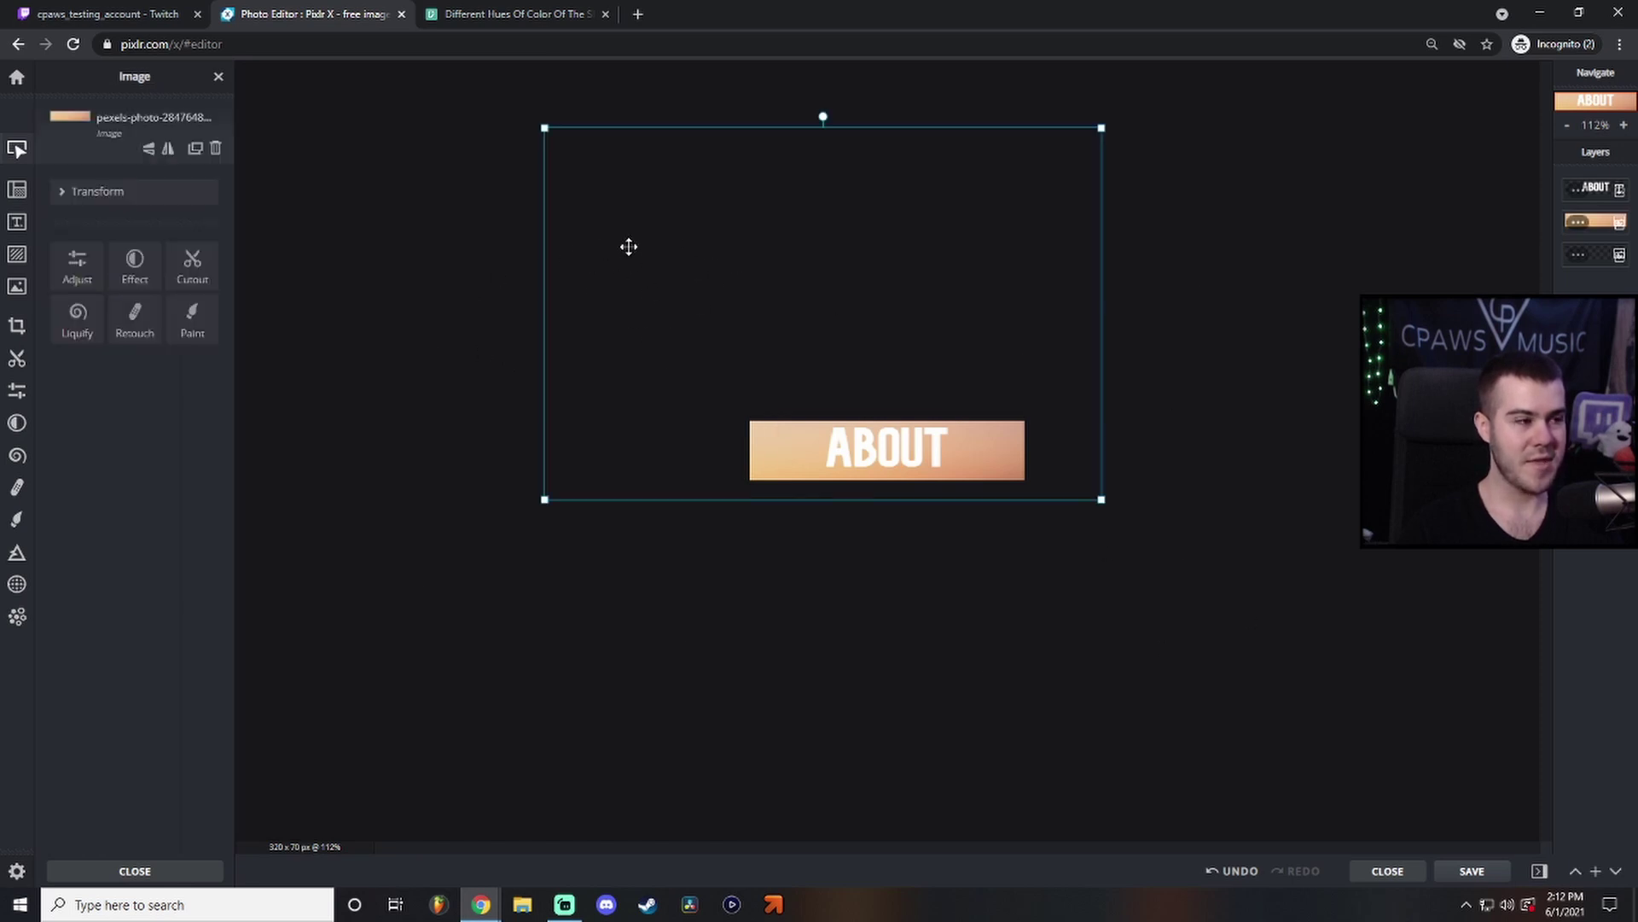
pyautogui.moveTo(641, 256); pyautogui.dragTo(600, 247)
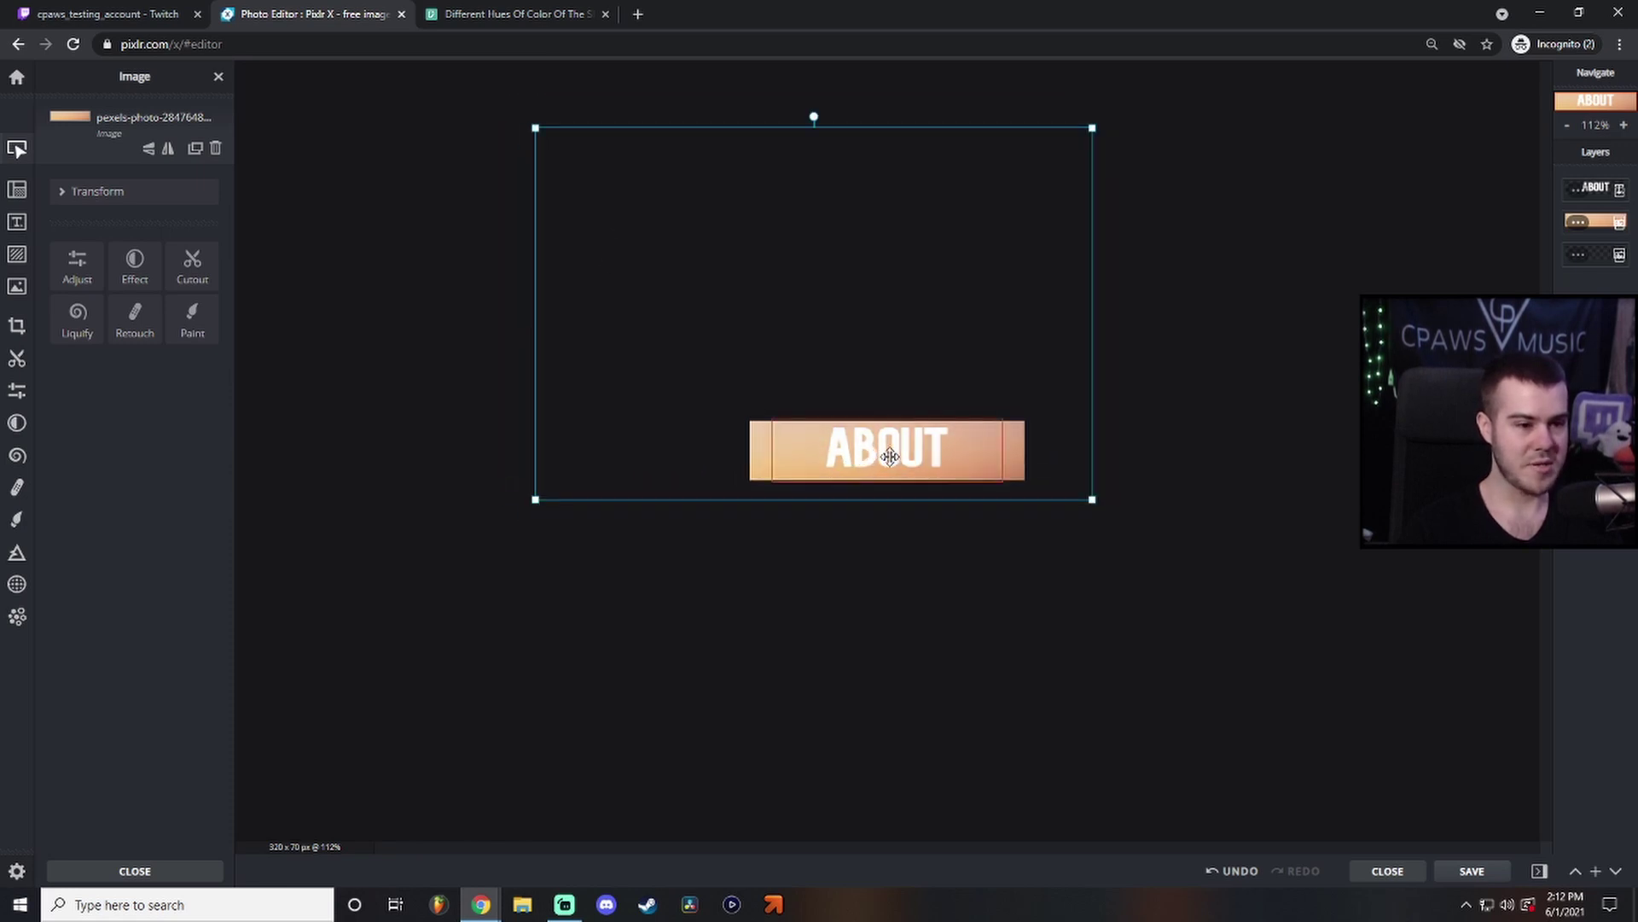
# Turn on the outline for the ABOUT text and set the outline colour to black, #000000.
pyautogui.click(890, 457)
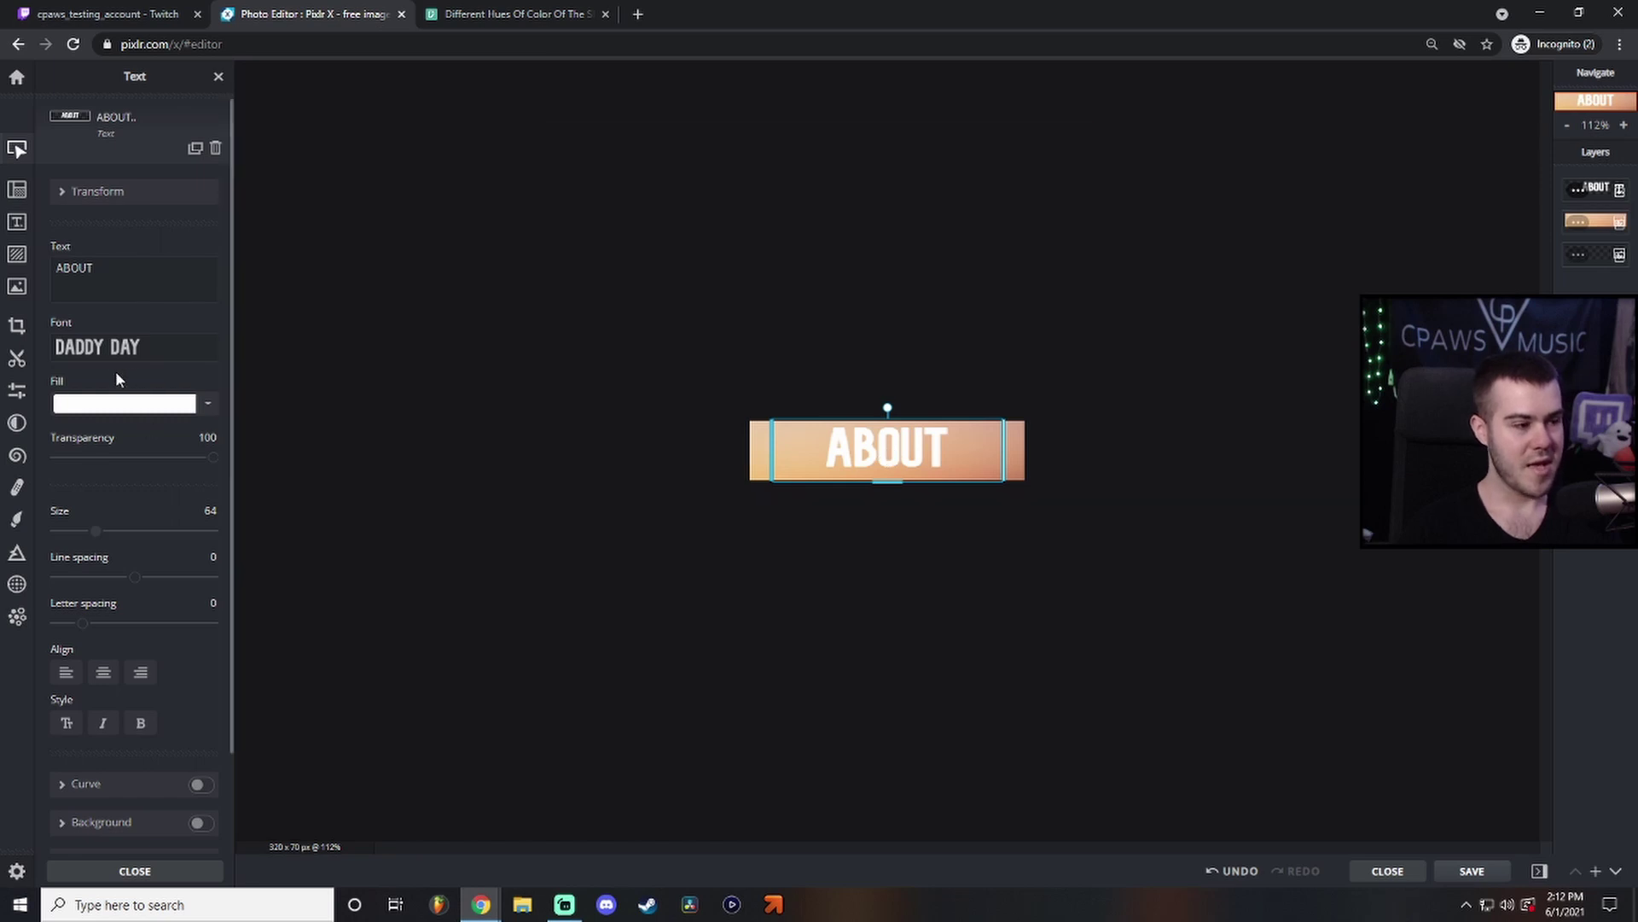
pyautogui.scroll(-2, 115, 371)
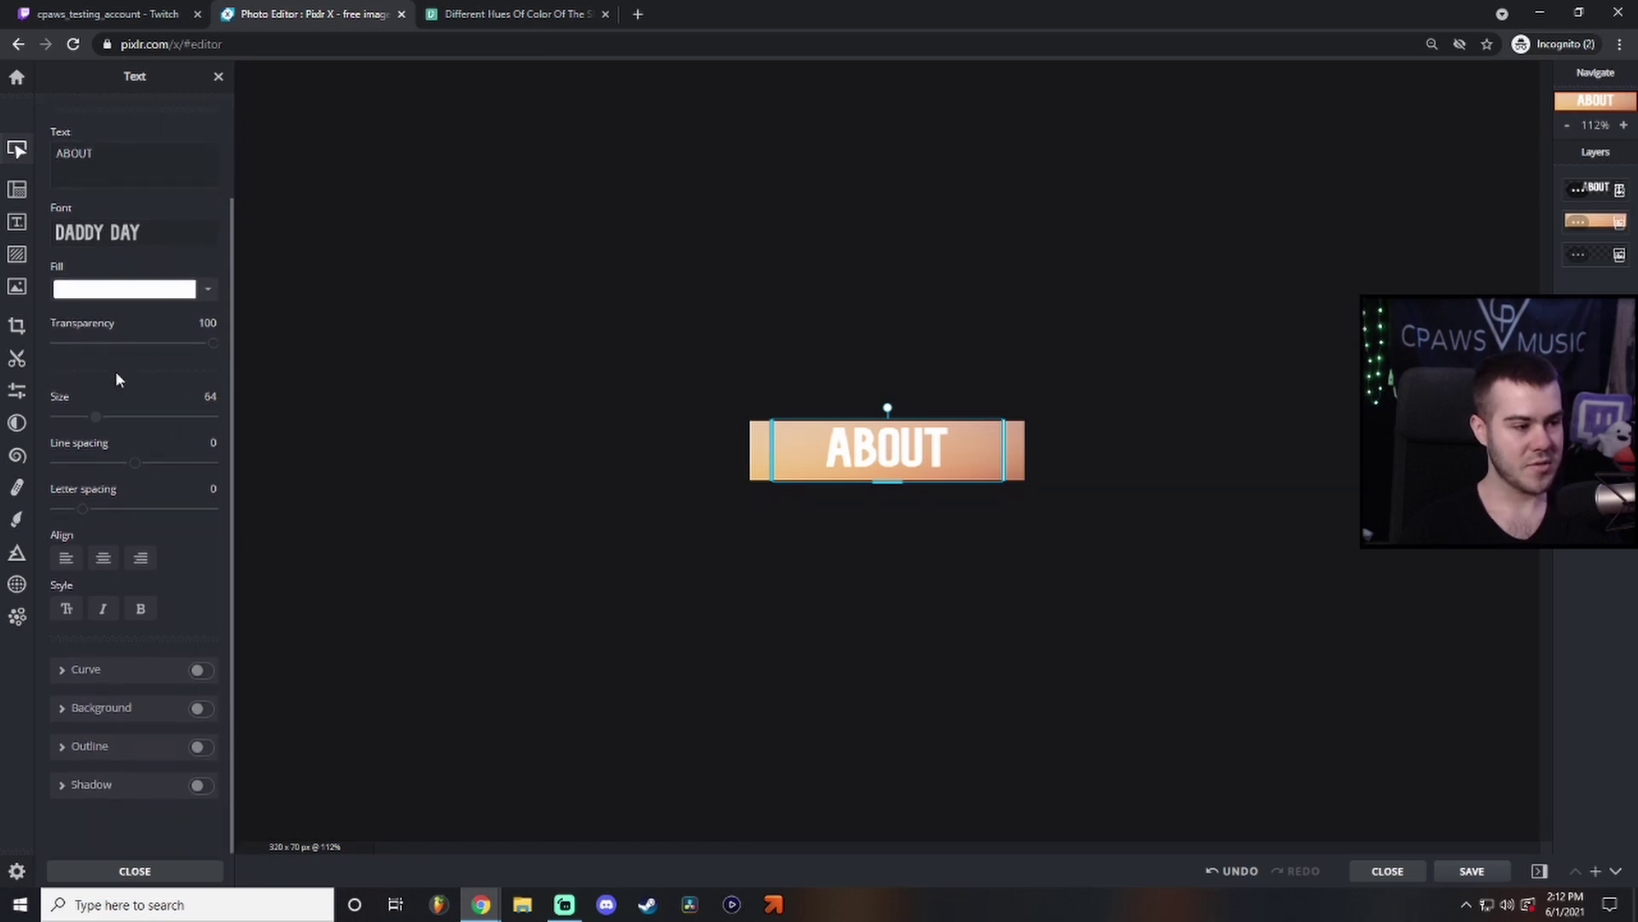
pyautogui.click(147, 619)
pyautogui.click(145, 614)
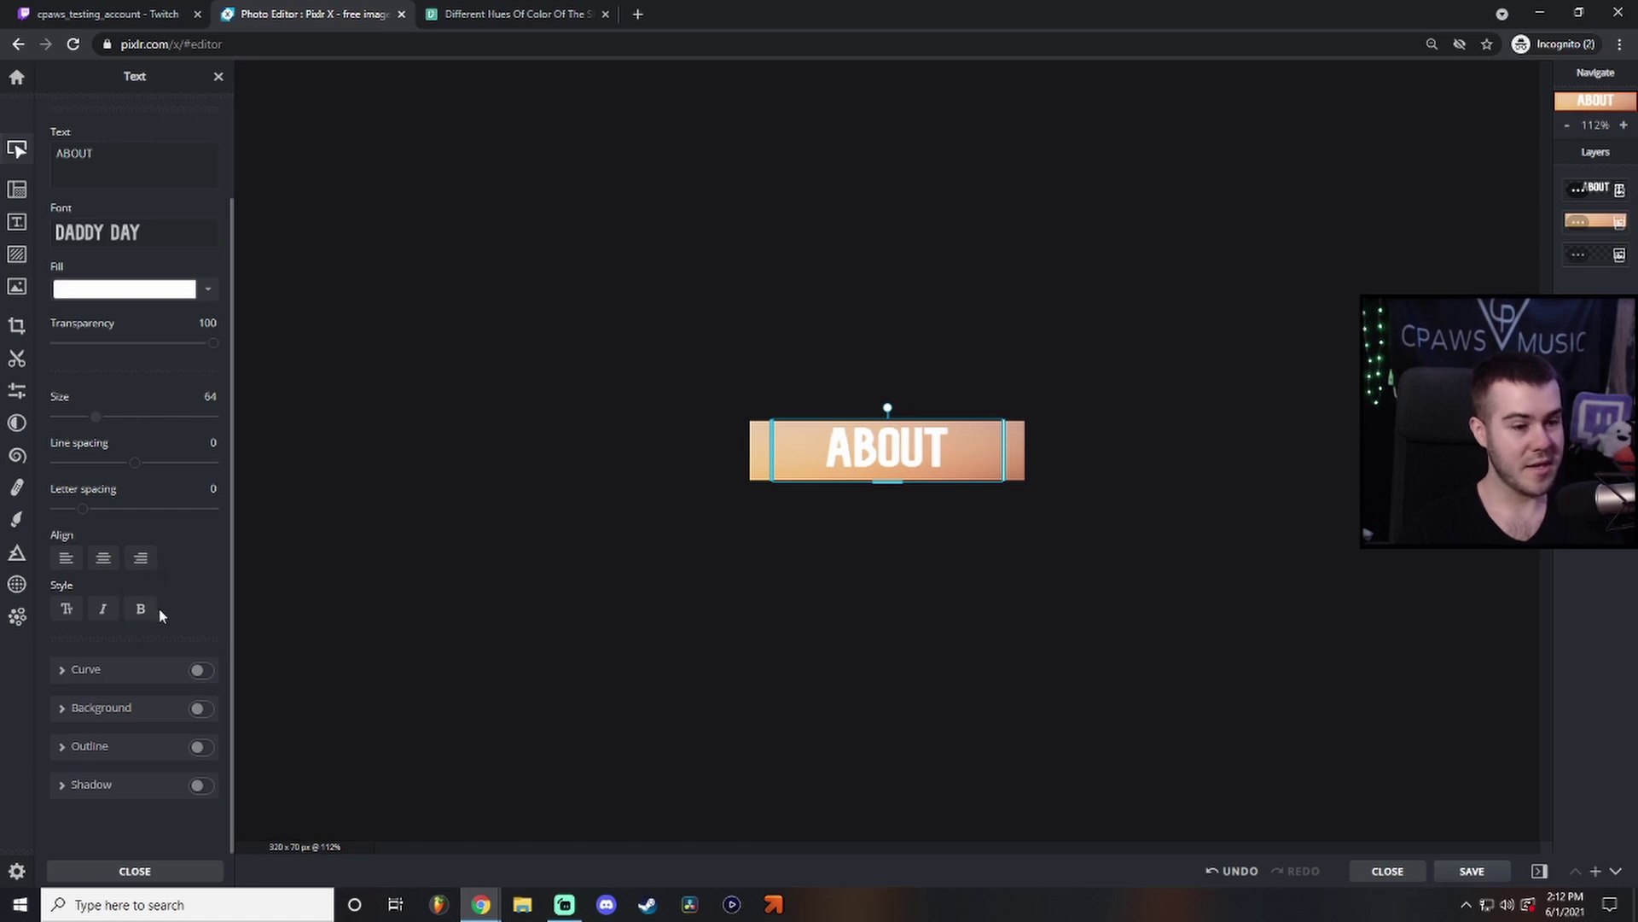
pyautogui.click(65, 751)
pyautogui.scroll(-2, 110, 705)
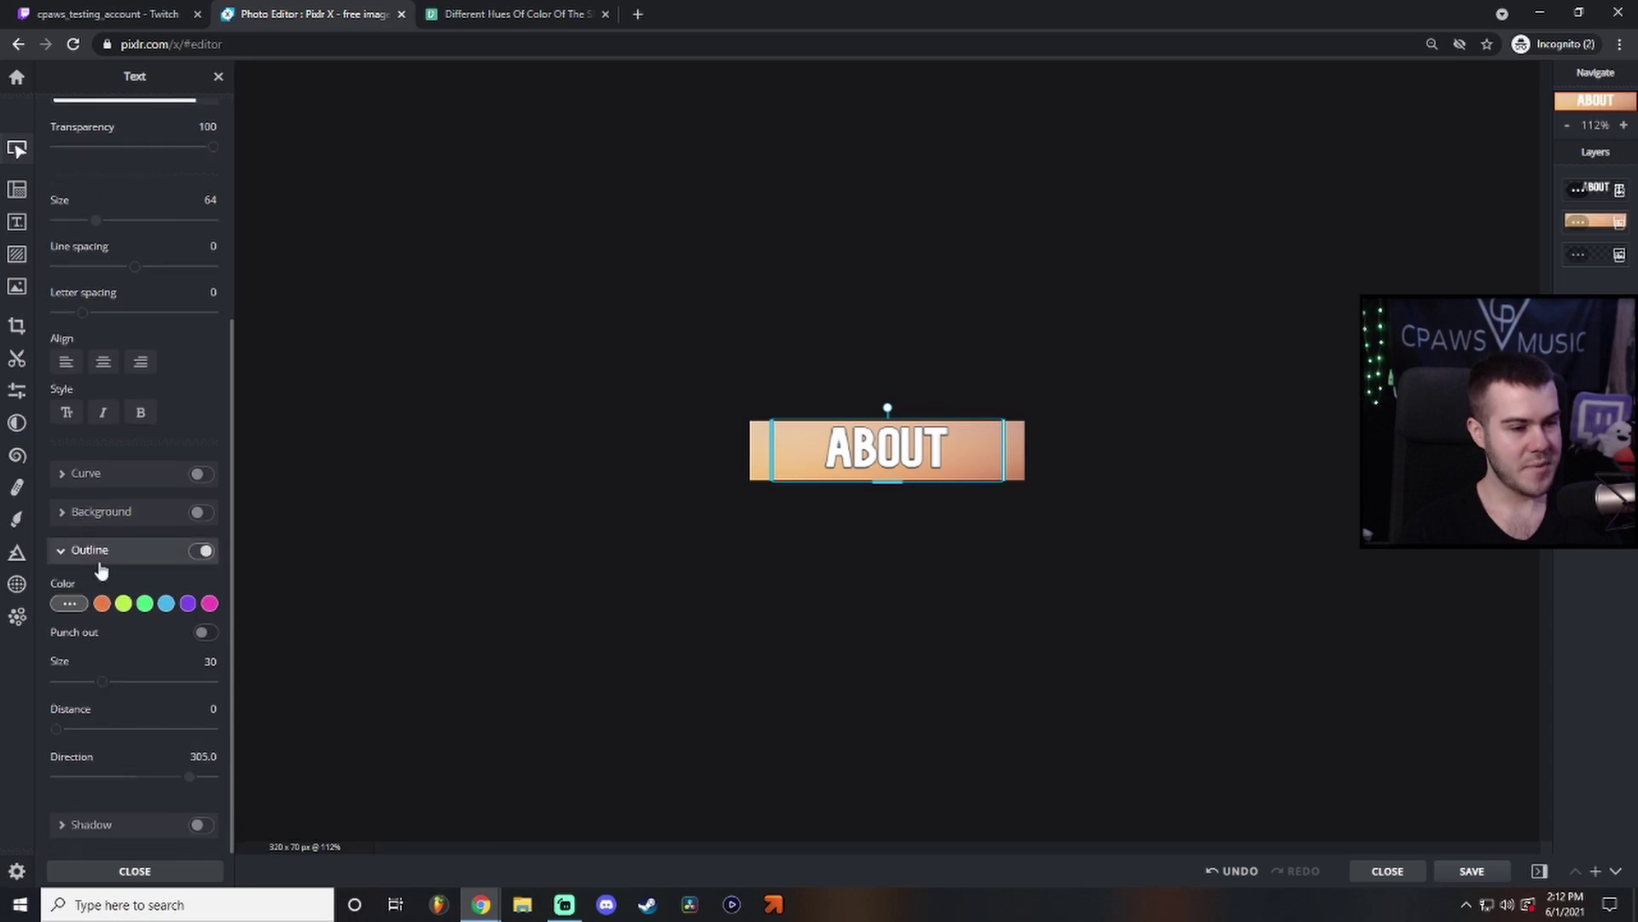
pyautogui.click(69, 603)
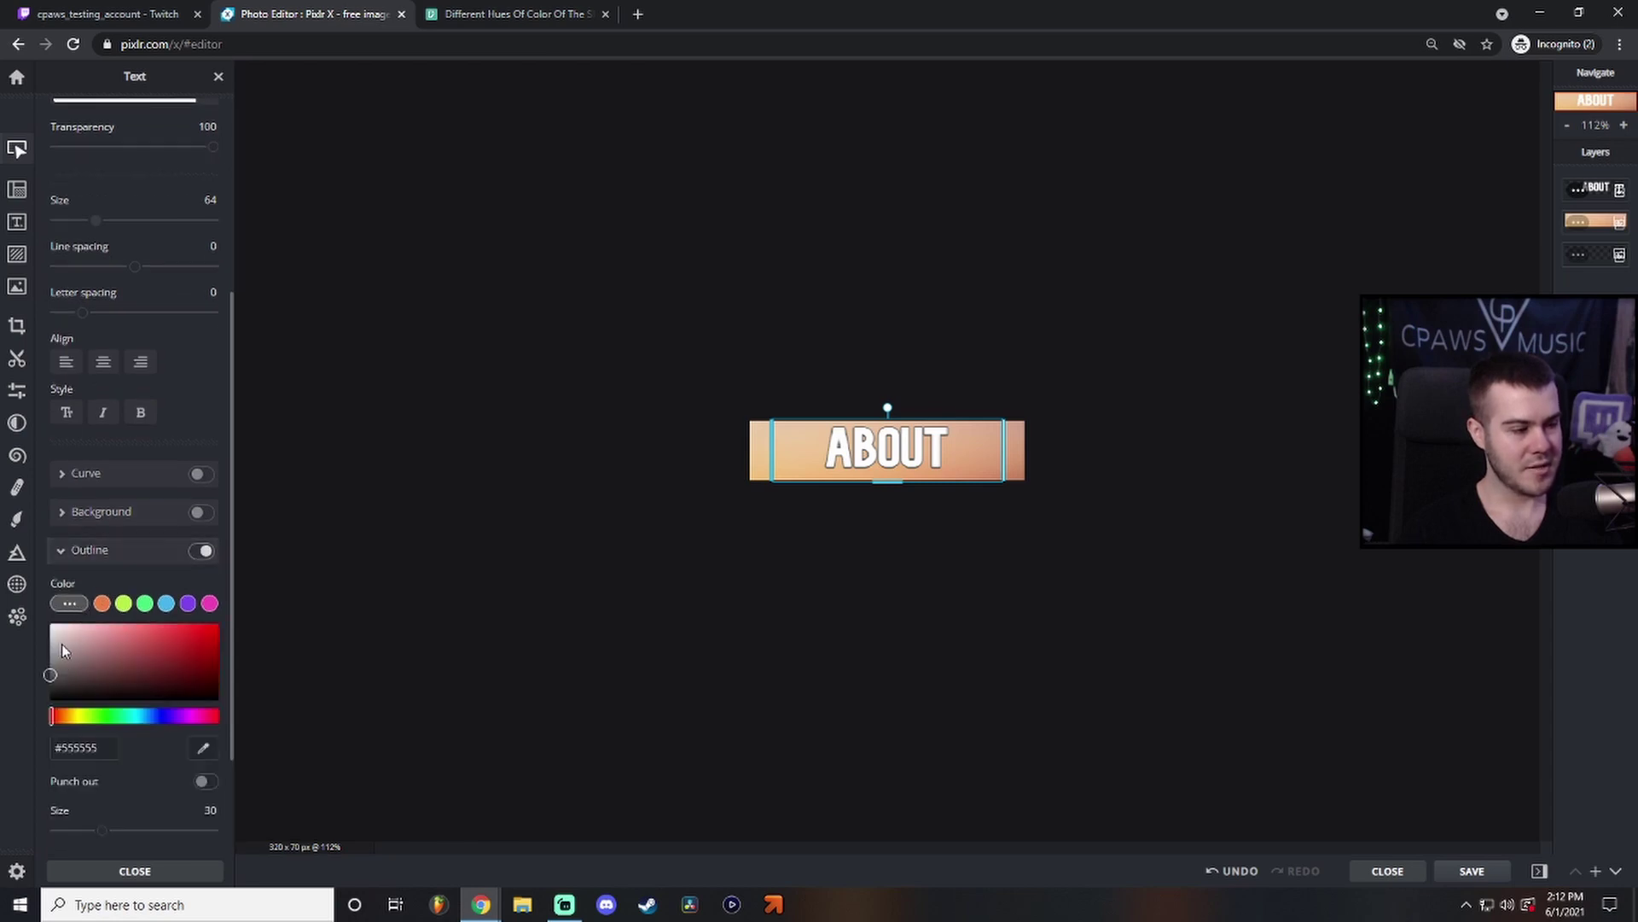
pyautogui.moveTo(76, 669); pyautogui.dragTo(27, 732)
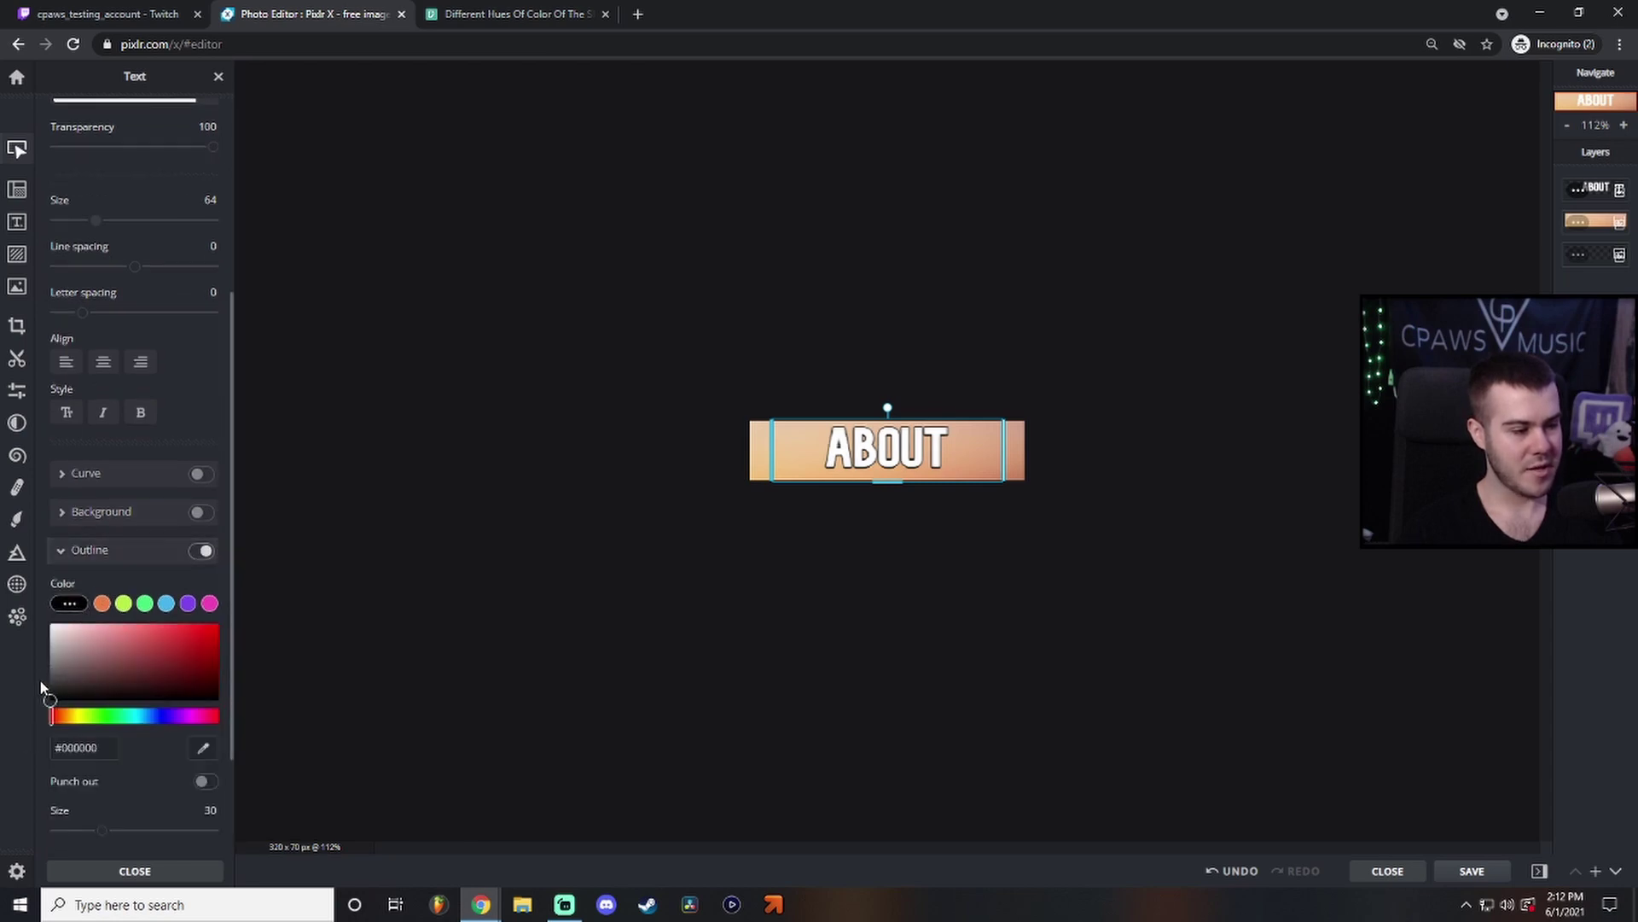
# Raise the ABOUT text's outline size to 100 and deselect the text layer.
pyautogui.scroll(-2, 109, 683)
pyautogui.moveTo(108, 685); pyautogui.dragTo(212, 684)
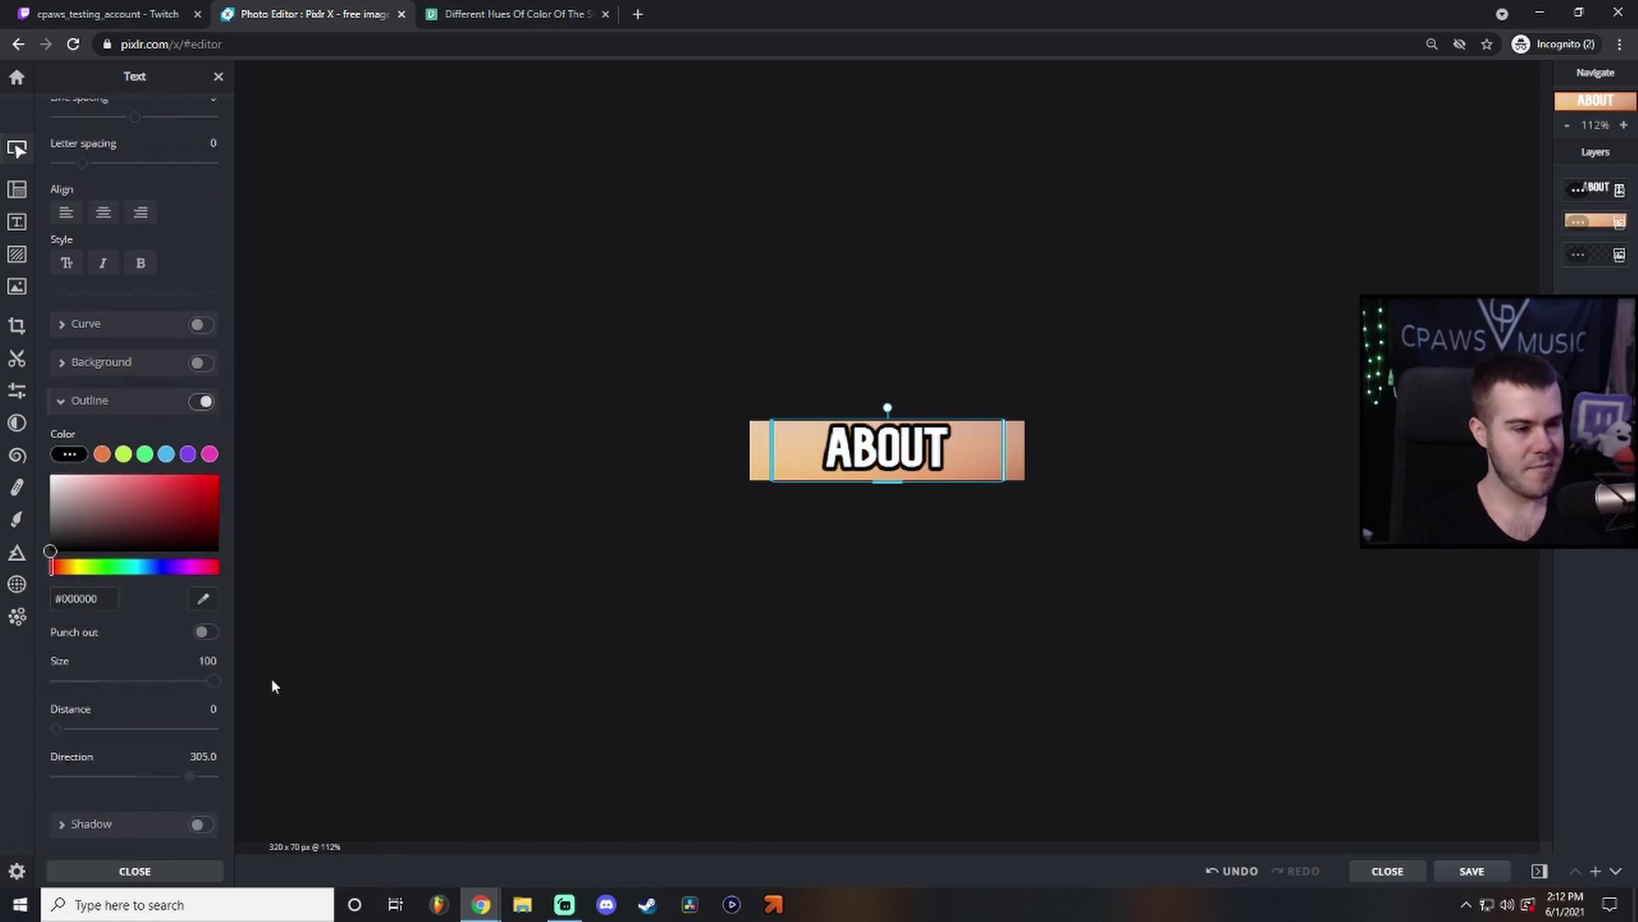
pyautogui.click(519, 684)
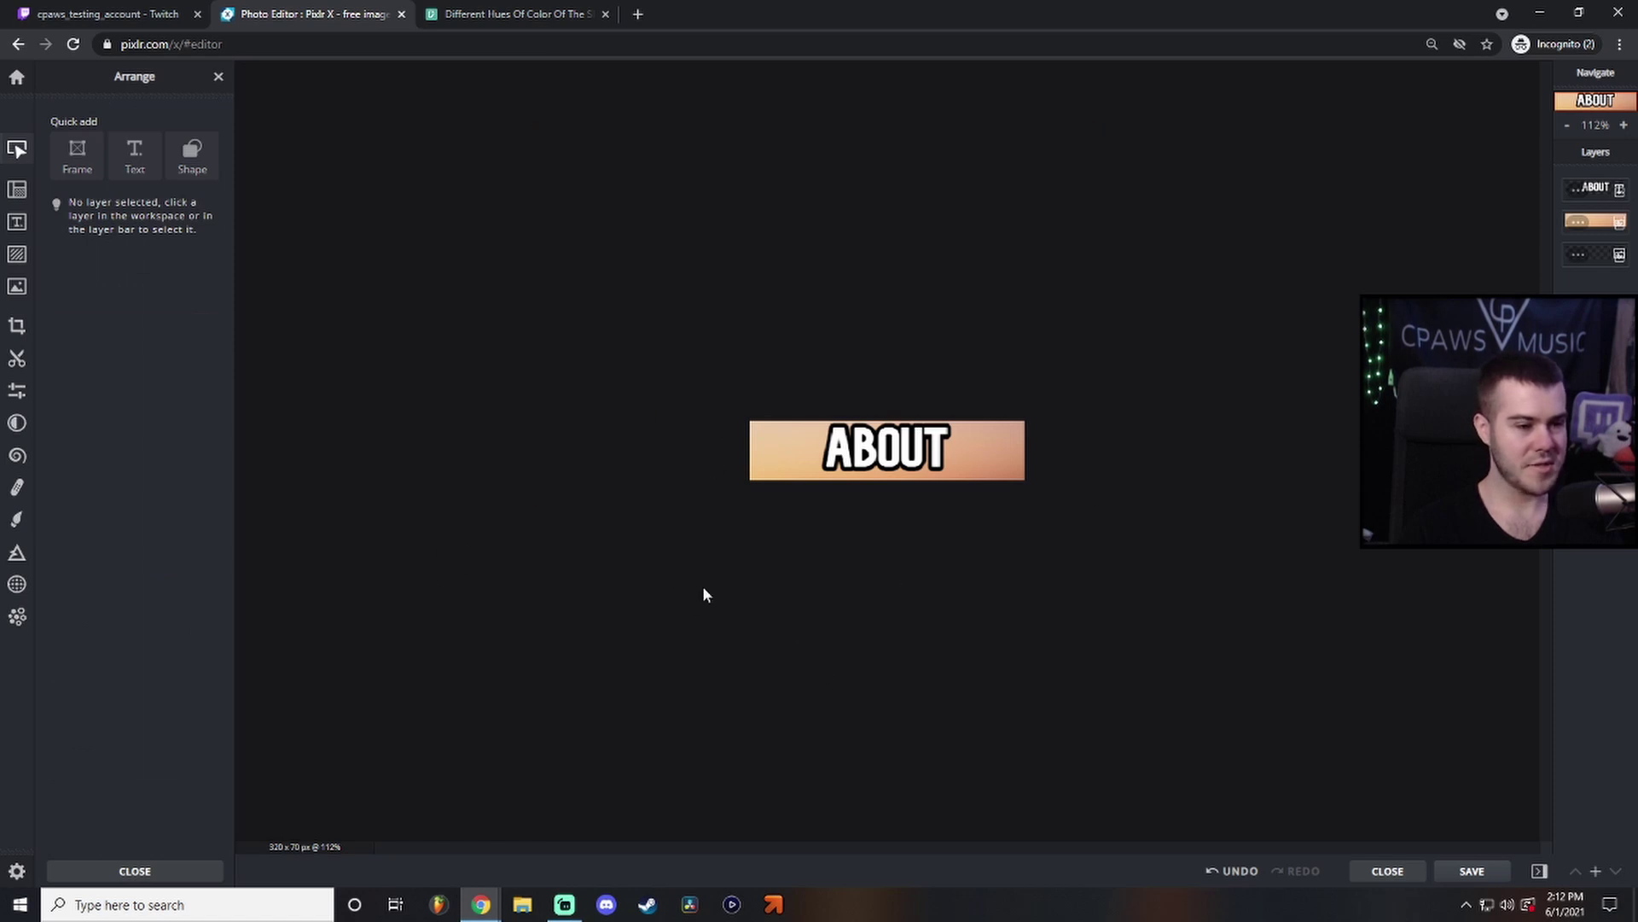
# Move the outlined ABOUT text slightly down to center it vertically on the panel, then deselect it.
pyautogui.scroll(4, 714, 587)
pyautogui.click(926, 447)
pyautogui.moveTo(927, 447); pyautogui.dragTo(927, 456)
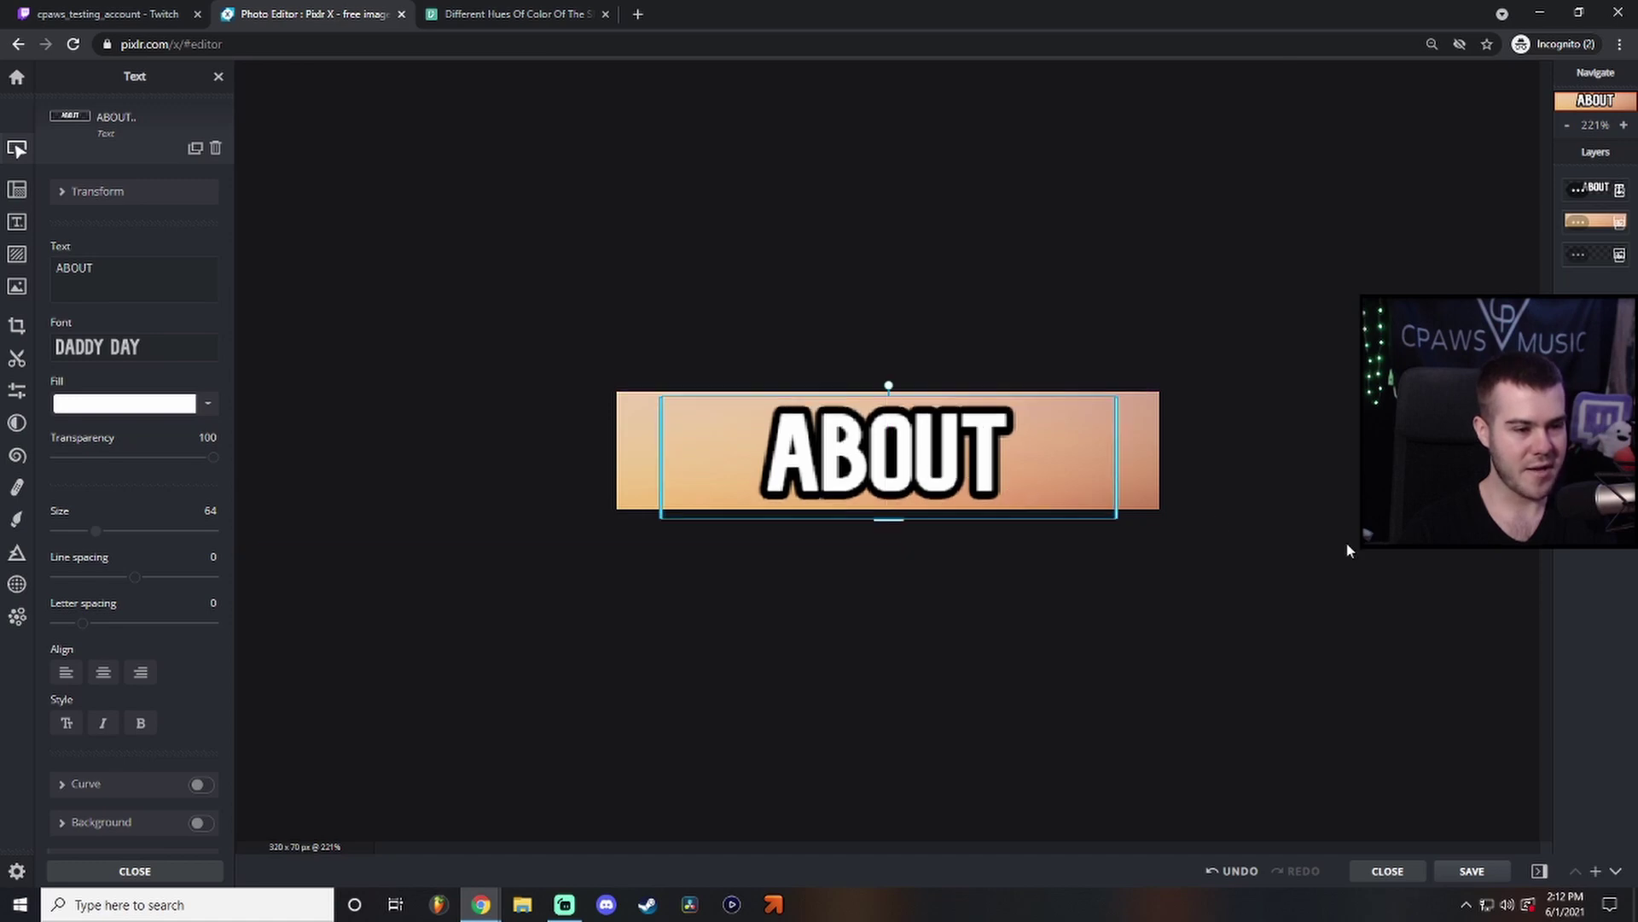
pyautogui.click(896, 629)
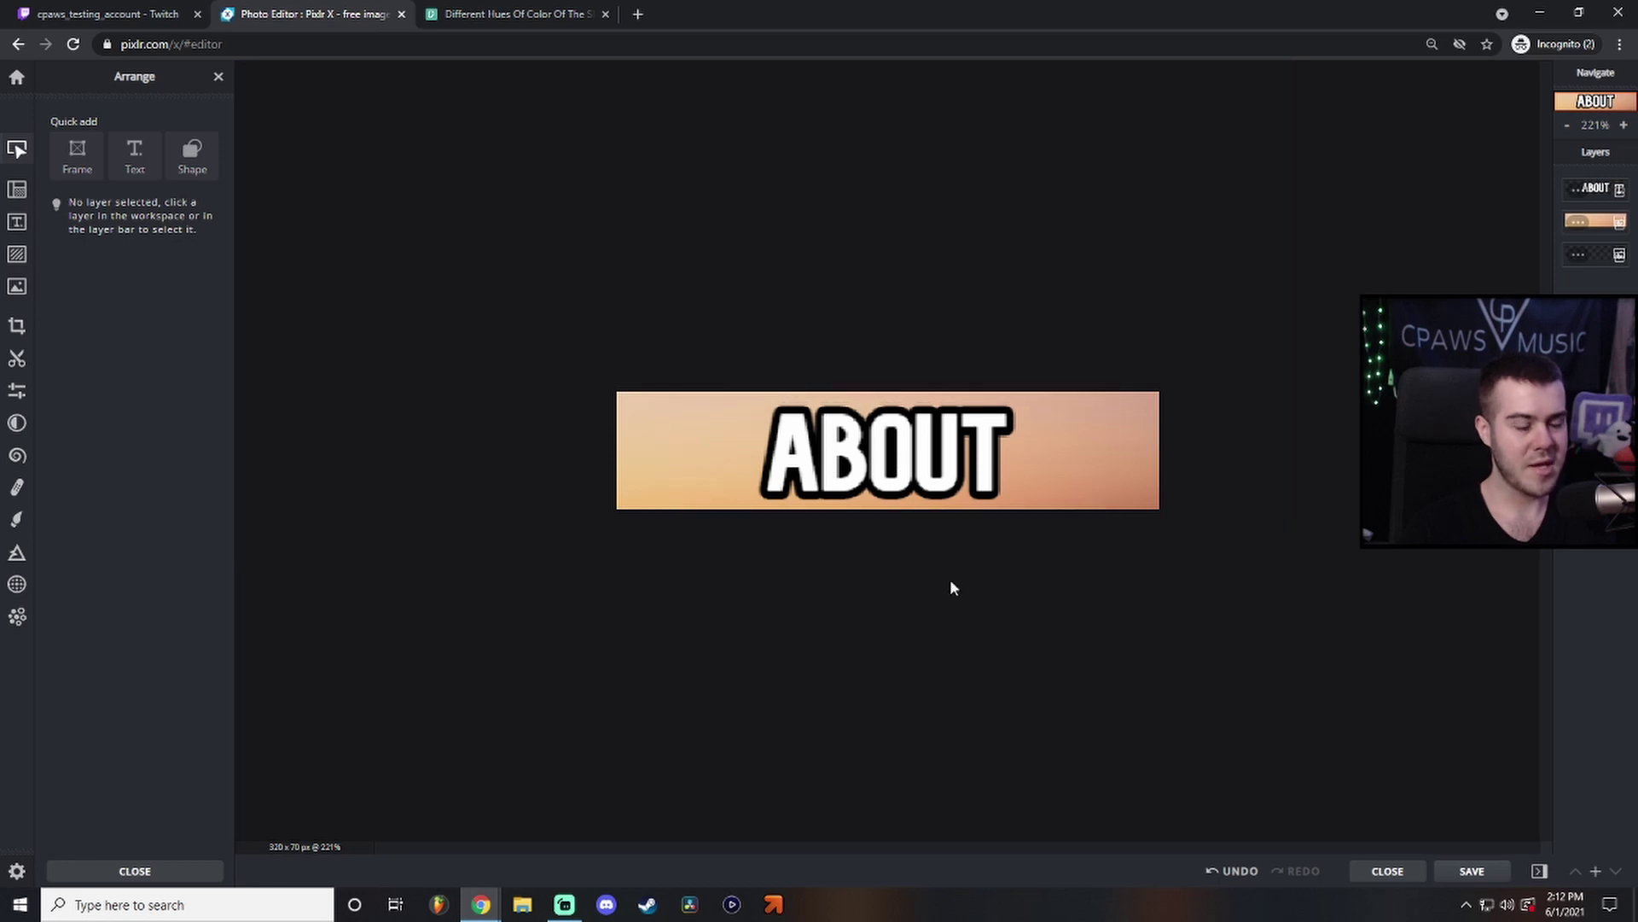
pyautogui.scroll(-3, 732, 611)
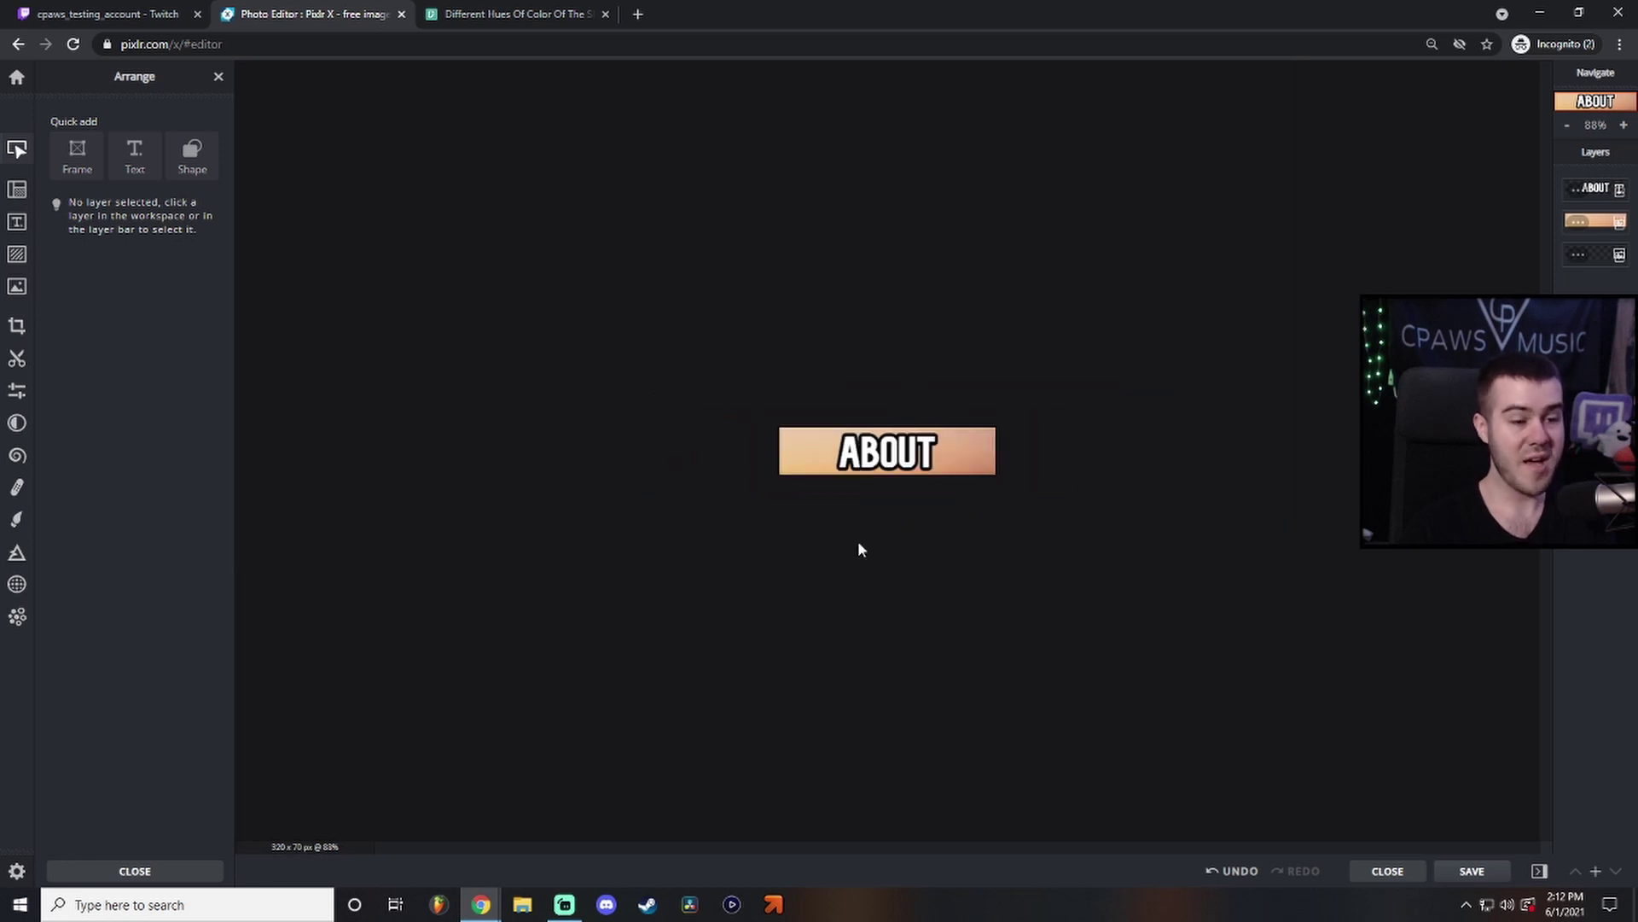
# Save the image as "Twitch About Panel" in PNG format at 320 x 70 and download it.
pyautogui.click(1472, 871)
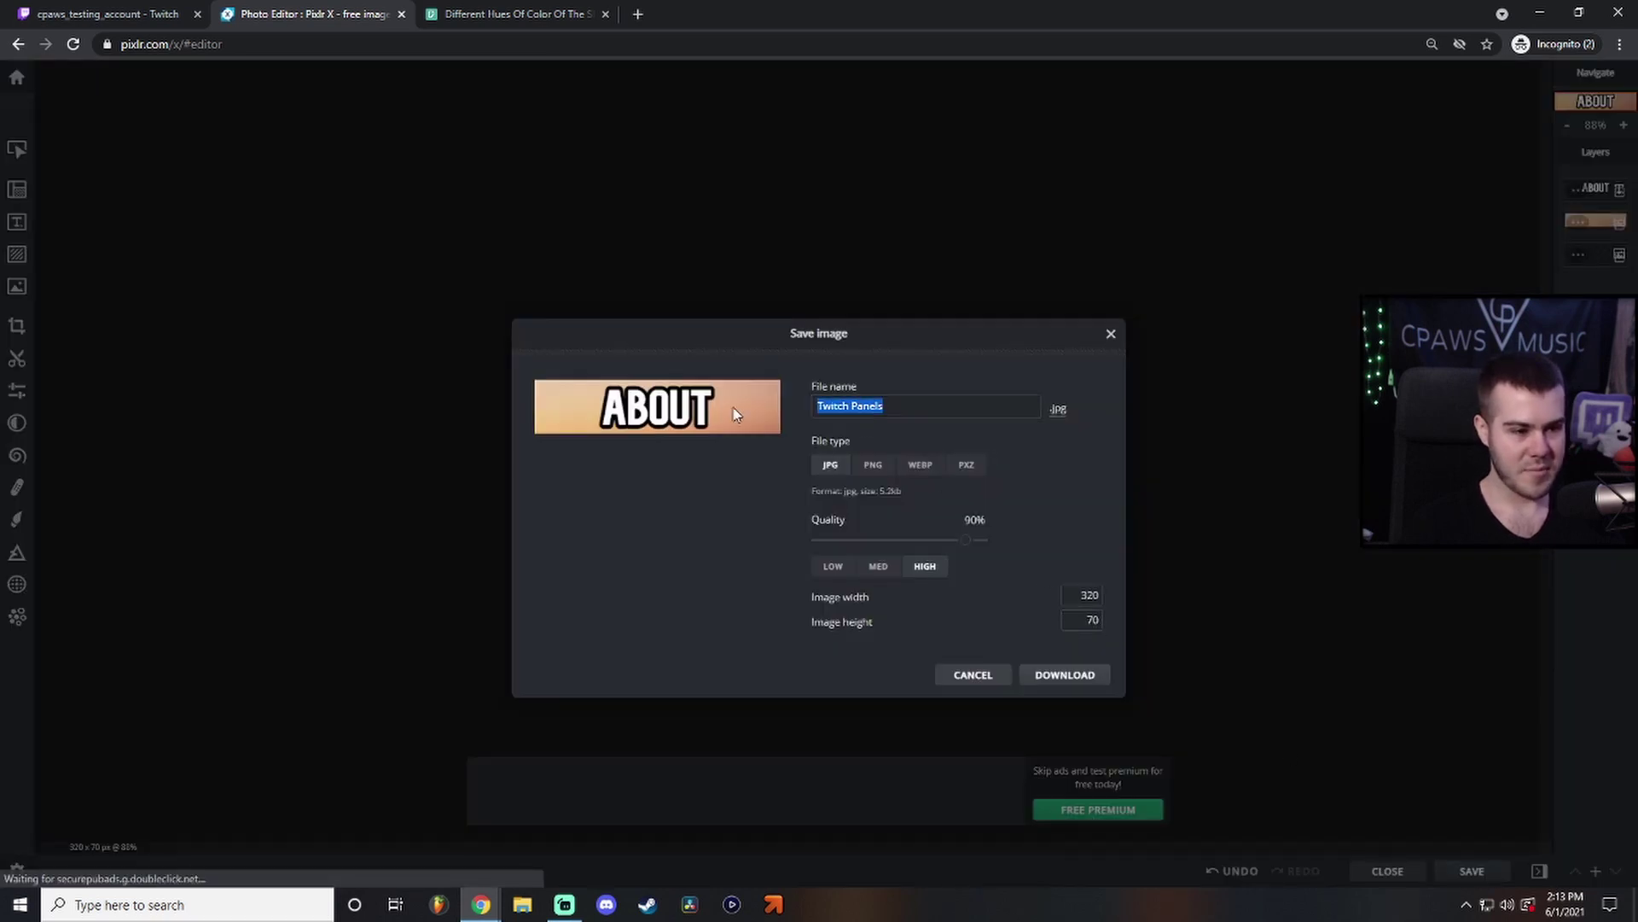
pyautogui.write('Twitch About Panel')
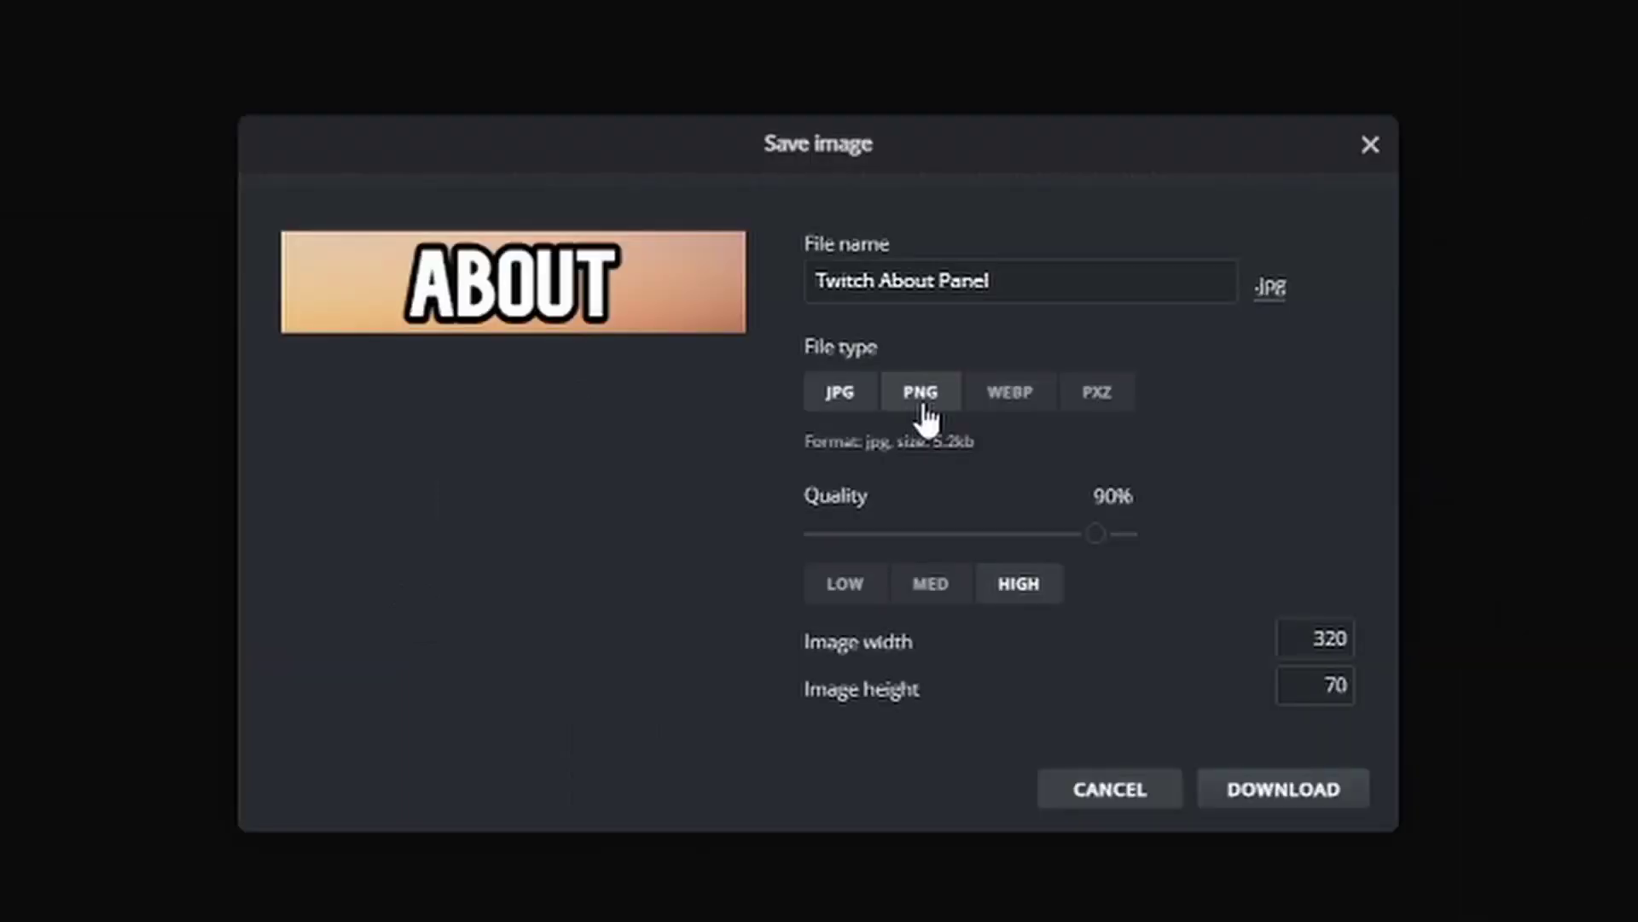
pyautogui.click(925, 408)
pyautogui.moveTo(940, 443); pyautogui.dragTo(957, 444)
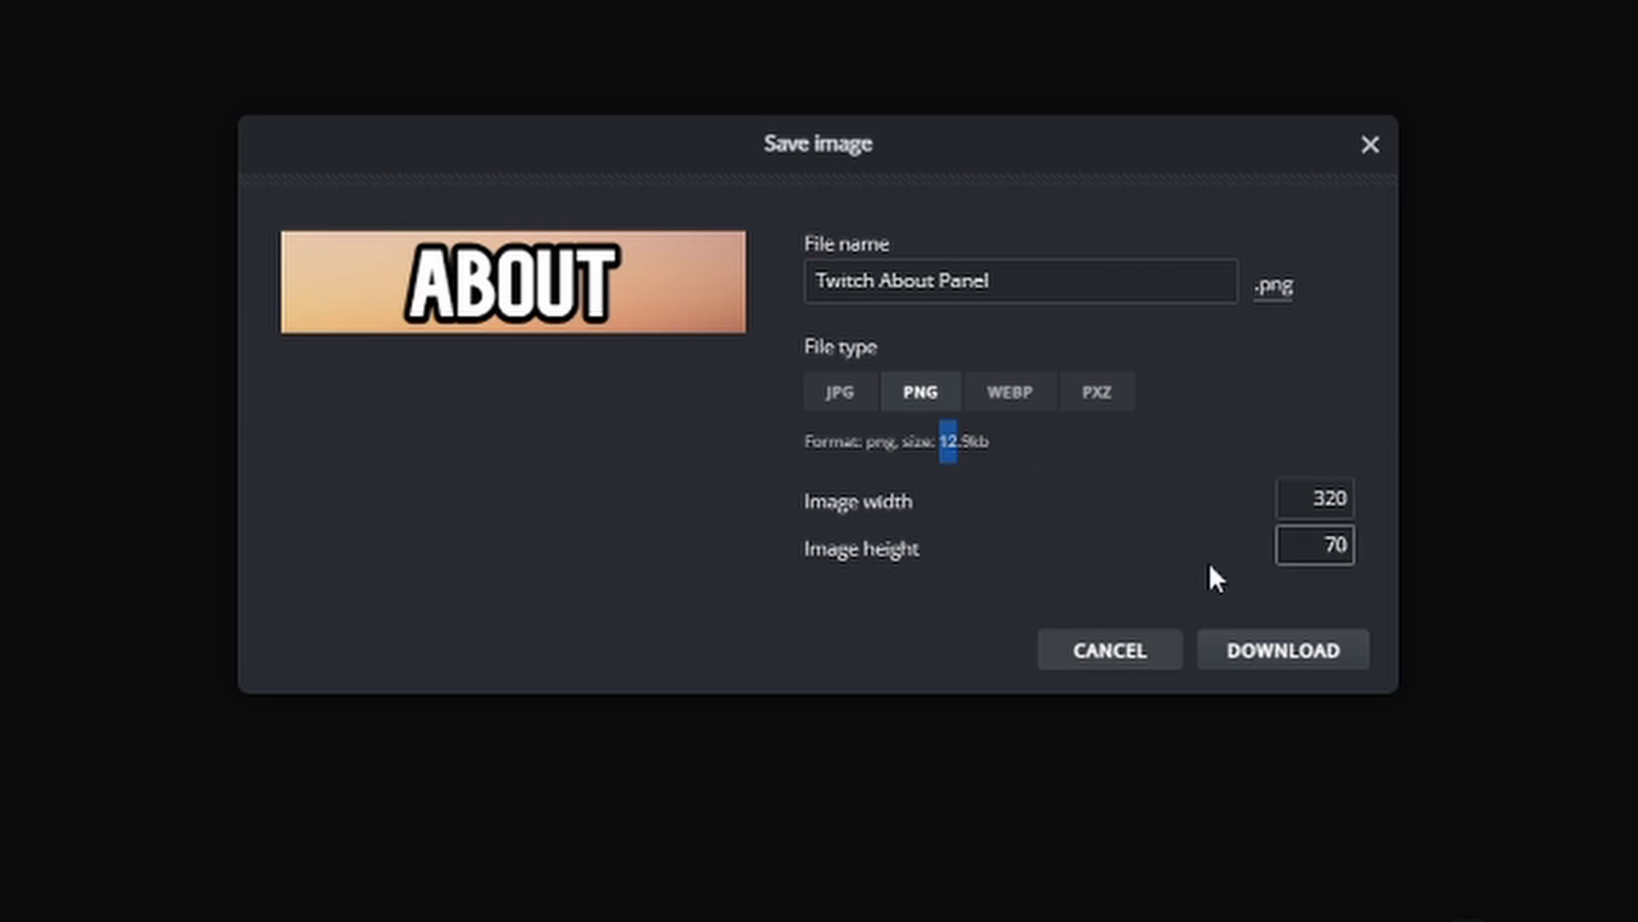
pyautogui.click(1298, 659)
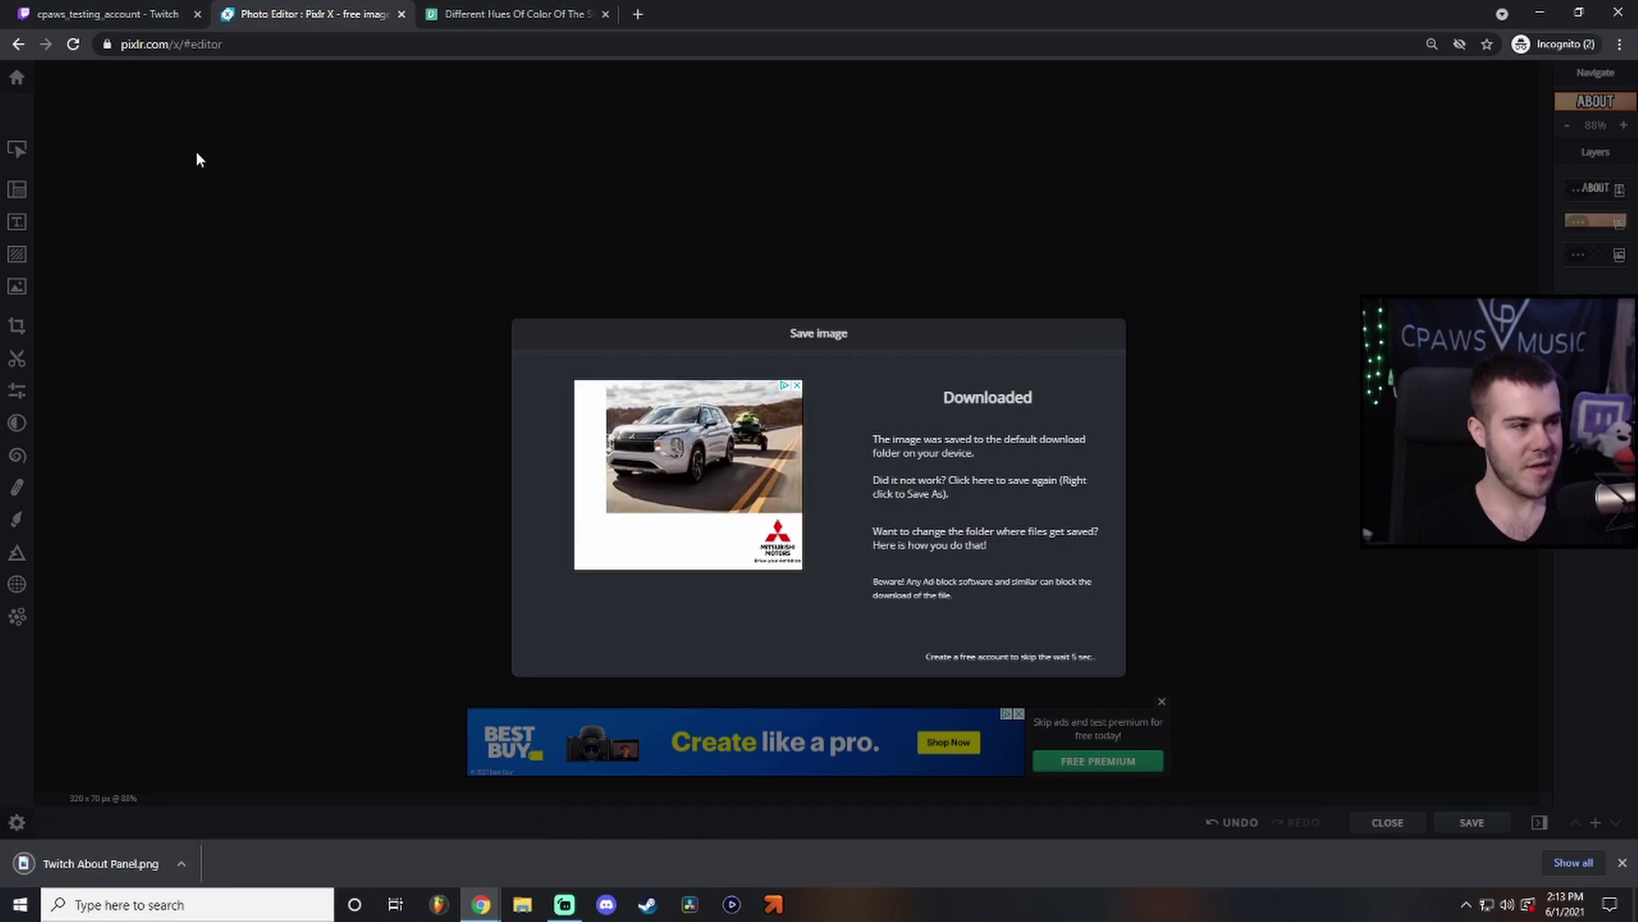
# Switch to the Twitch channel page and add the downloaded Twitch About Panel PNG as the panel's image.
pyautogui.click(130, 19)
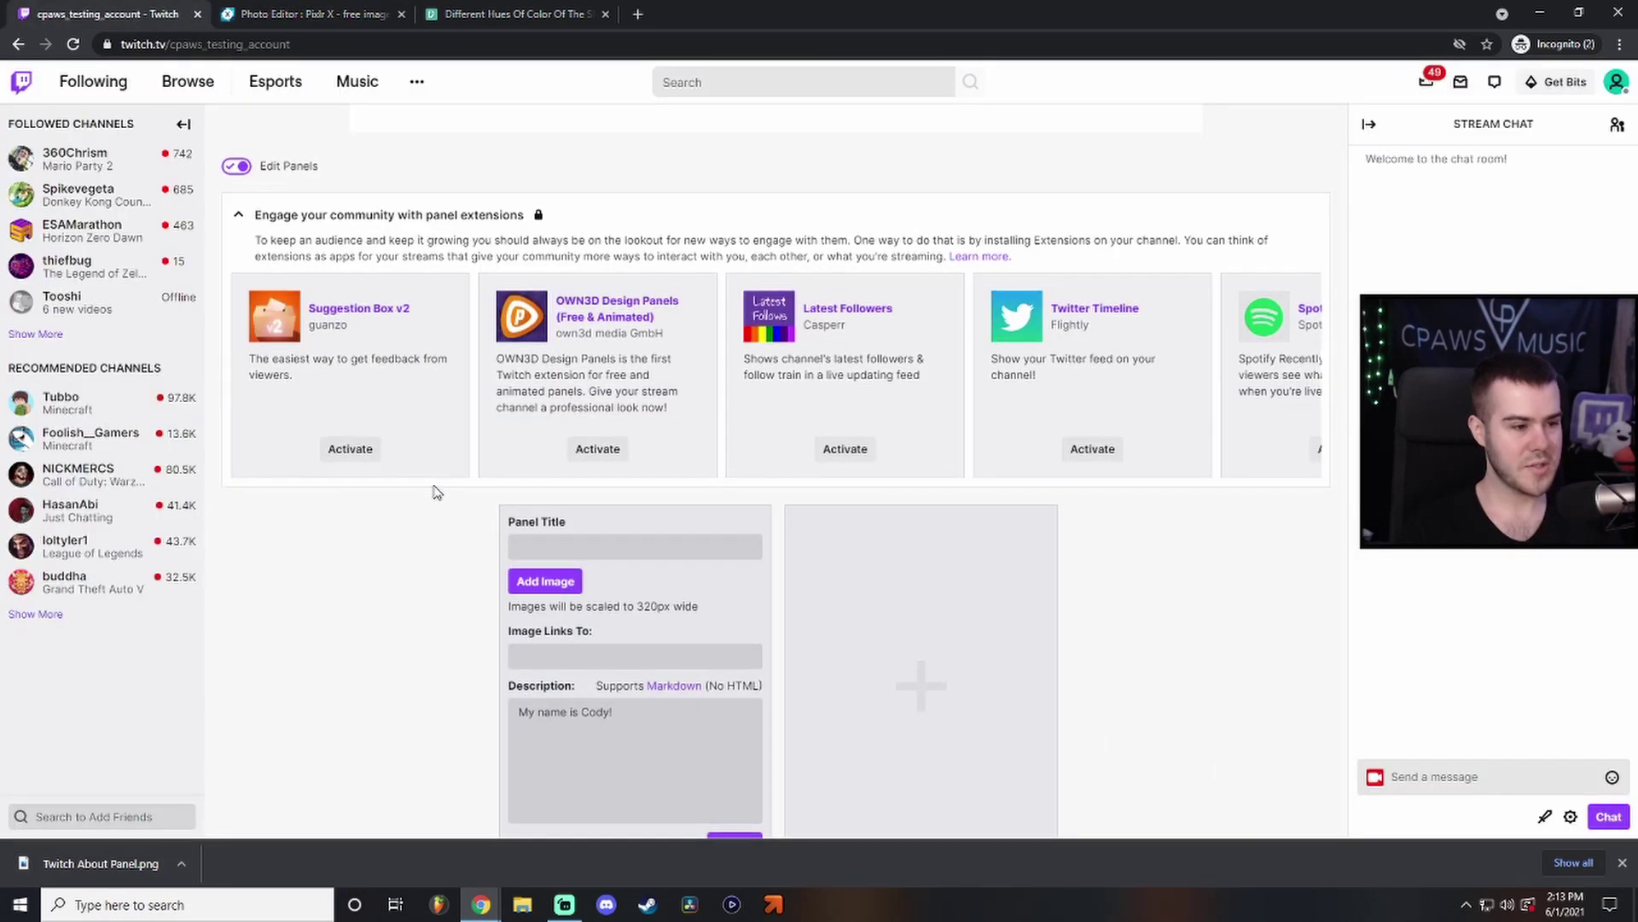
pyautogui.scroll(-1, 427, 482)
pyautogui.click(567, 536)
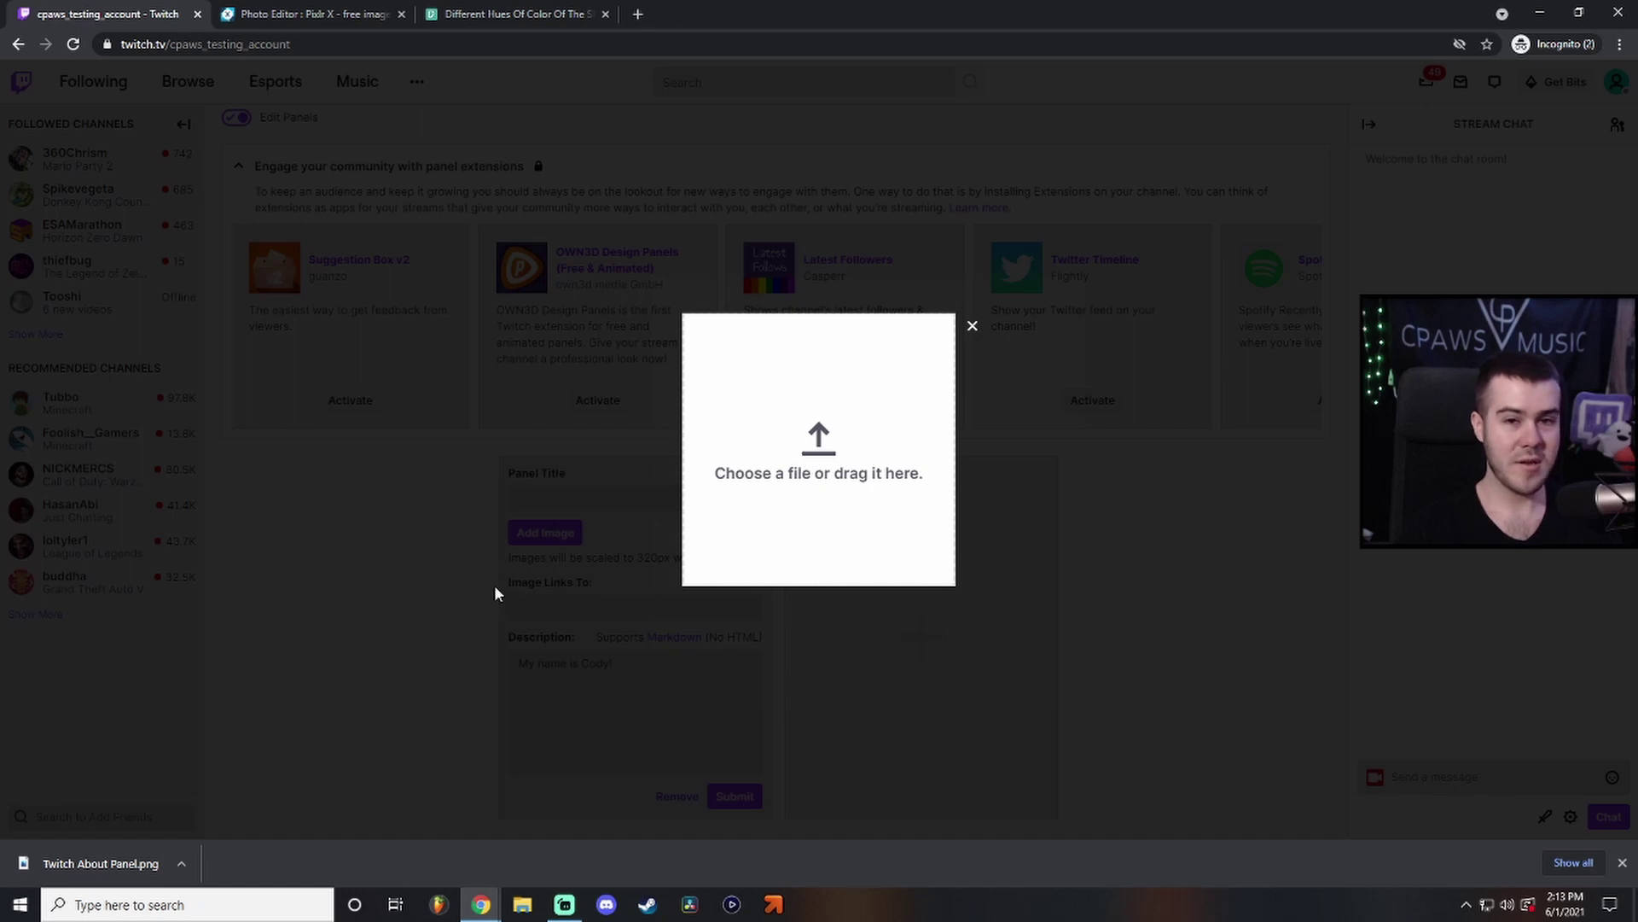
pyautogui.rightClick(107, 865)
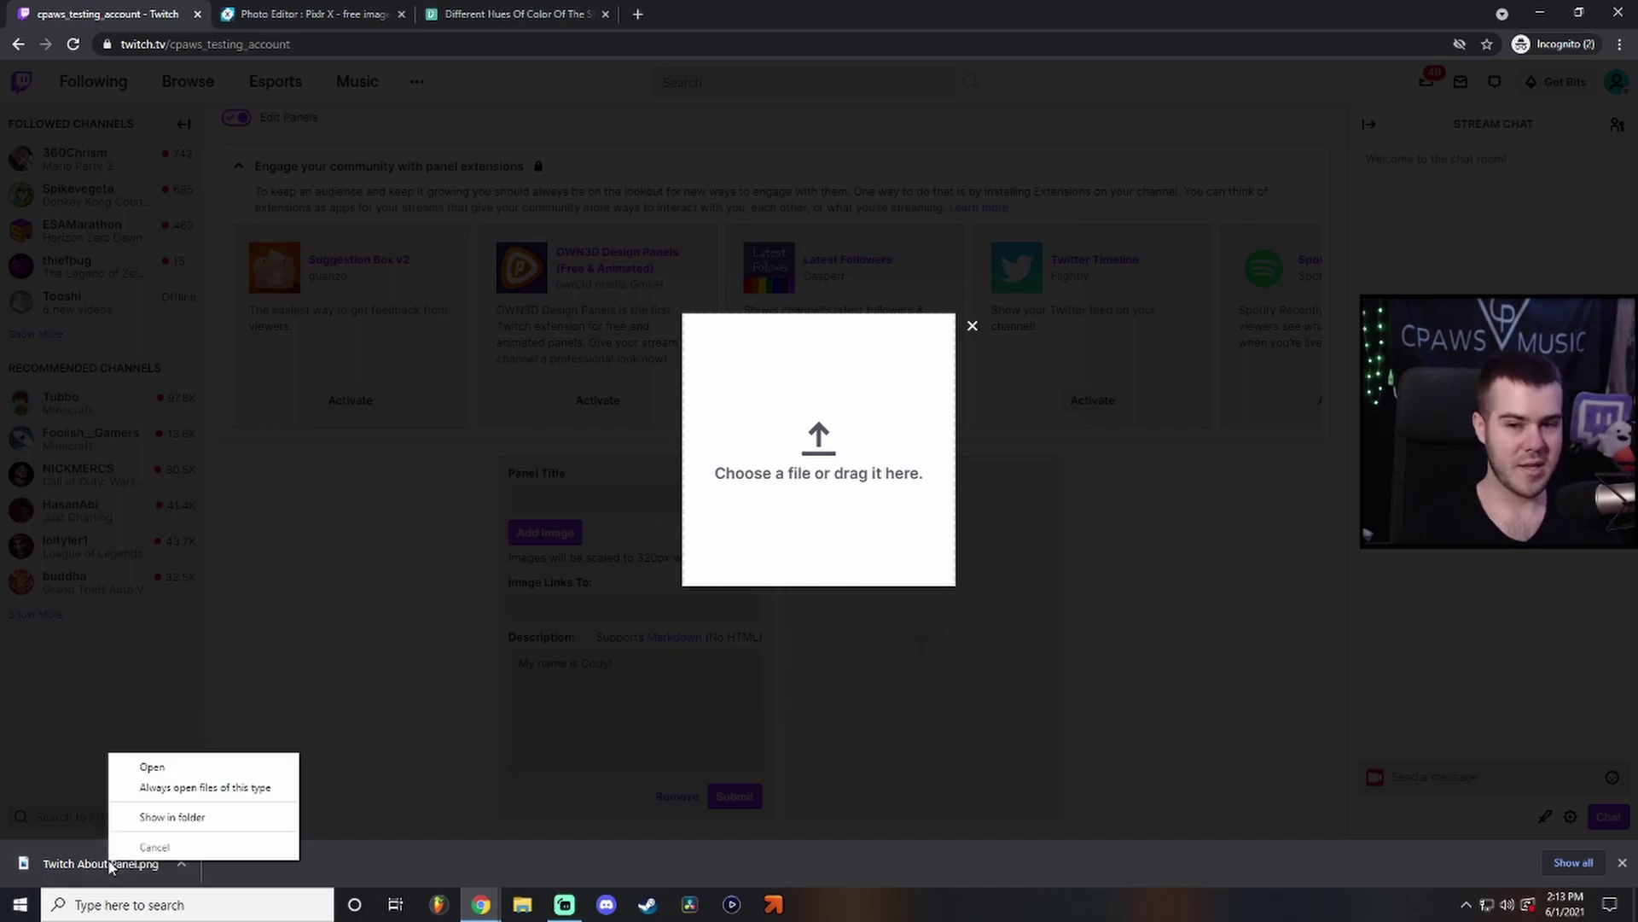
pyautogui.click(173, 816)
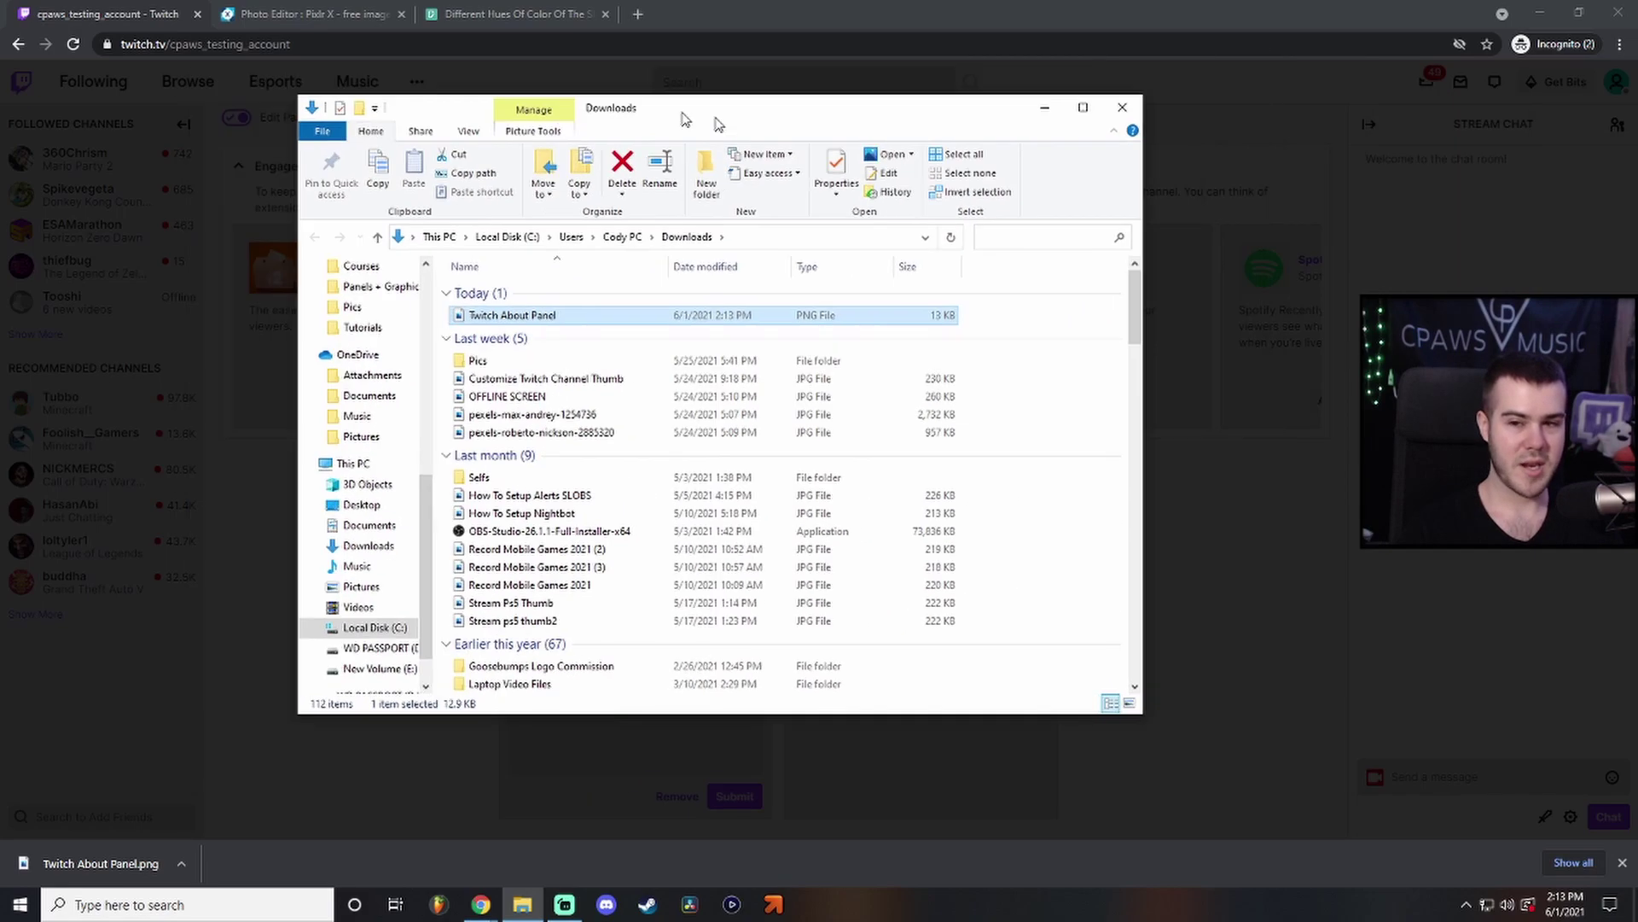
pyautogui.moveTo(695, 116); pyautogui.dragTo(287, 145)
pyautogui.moveTo(115, 341); pyautogui.dragTo(875, 448)
pyautogui.click(787, 485)
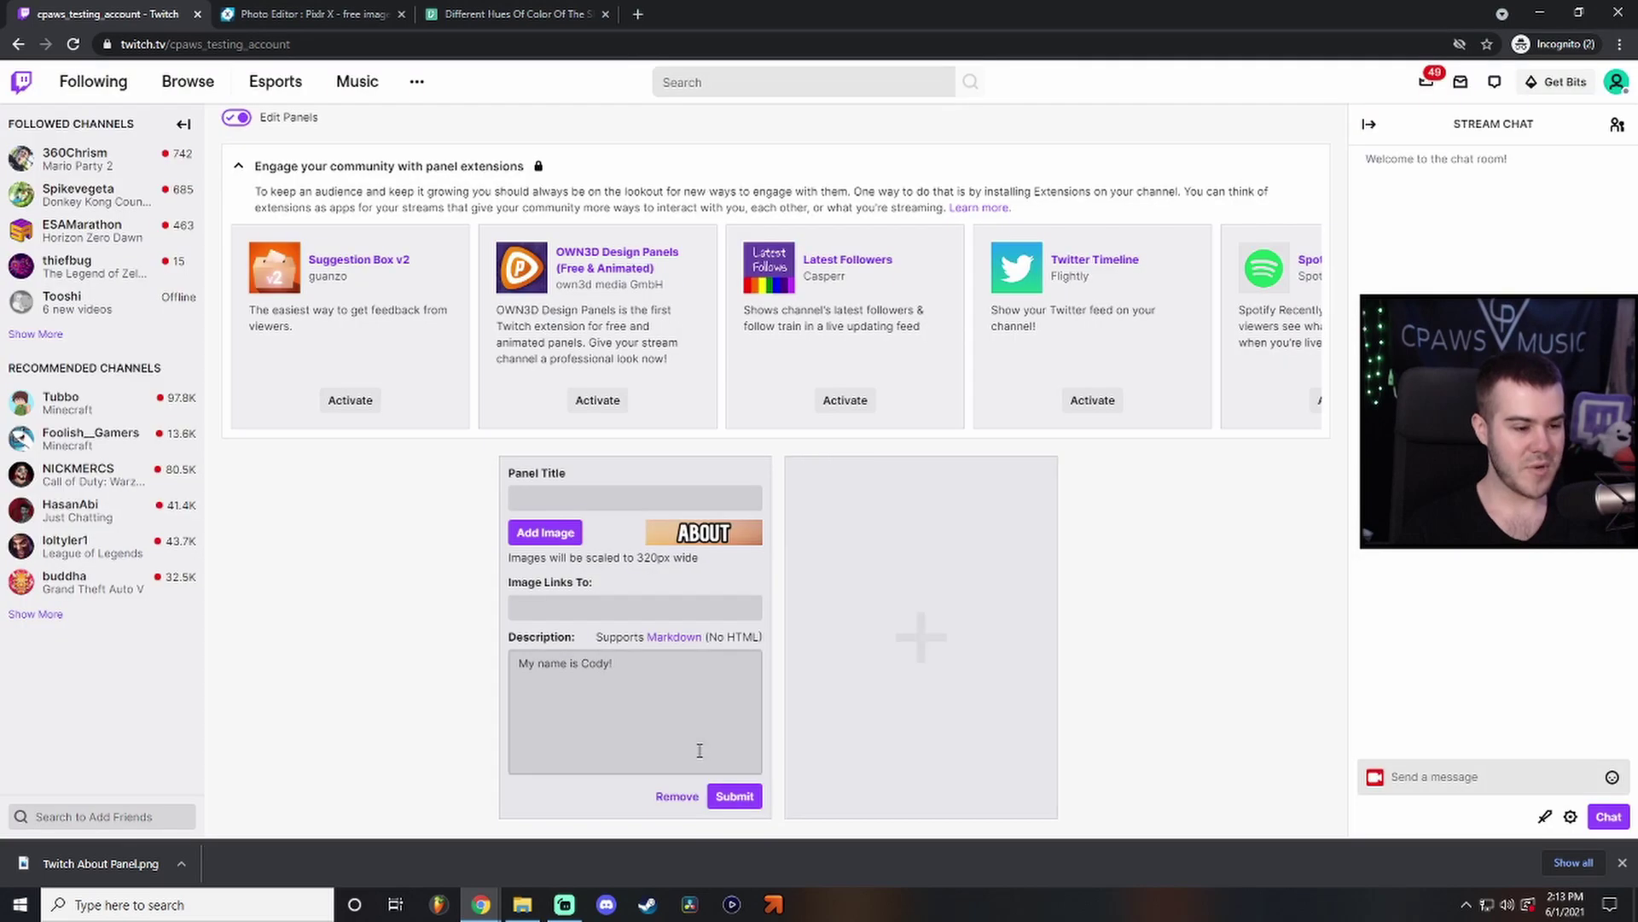
# Submit the panel with its new image and turn off panel editing.
pyautogui.click(735, 795)
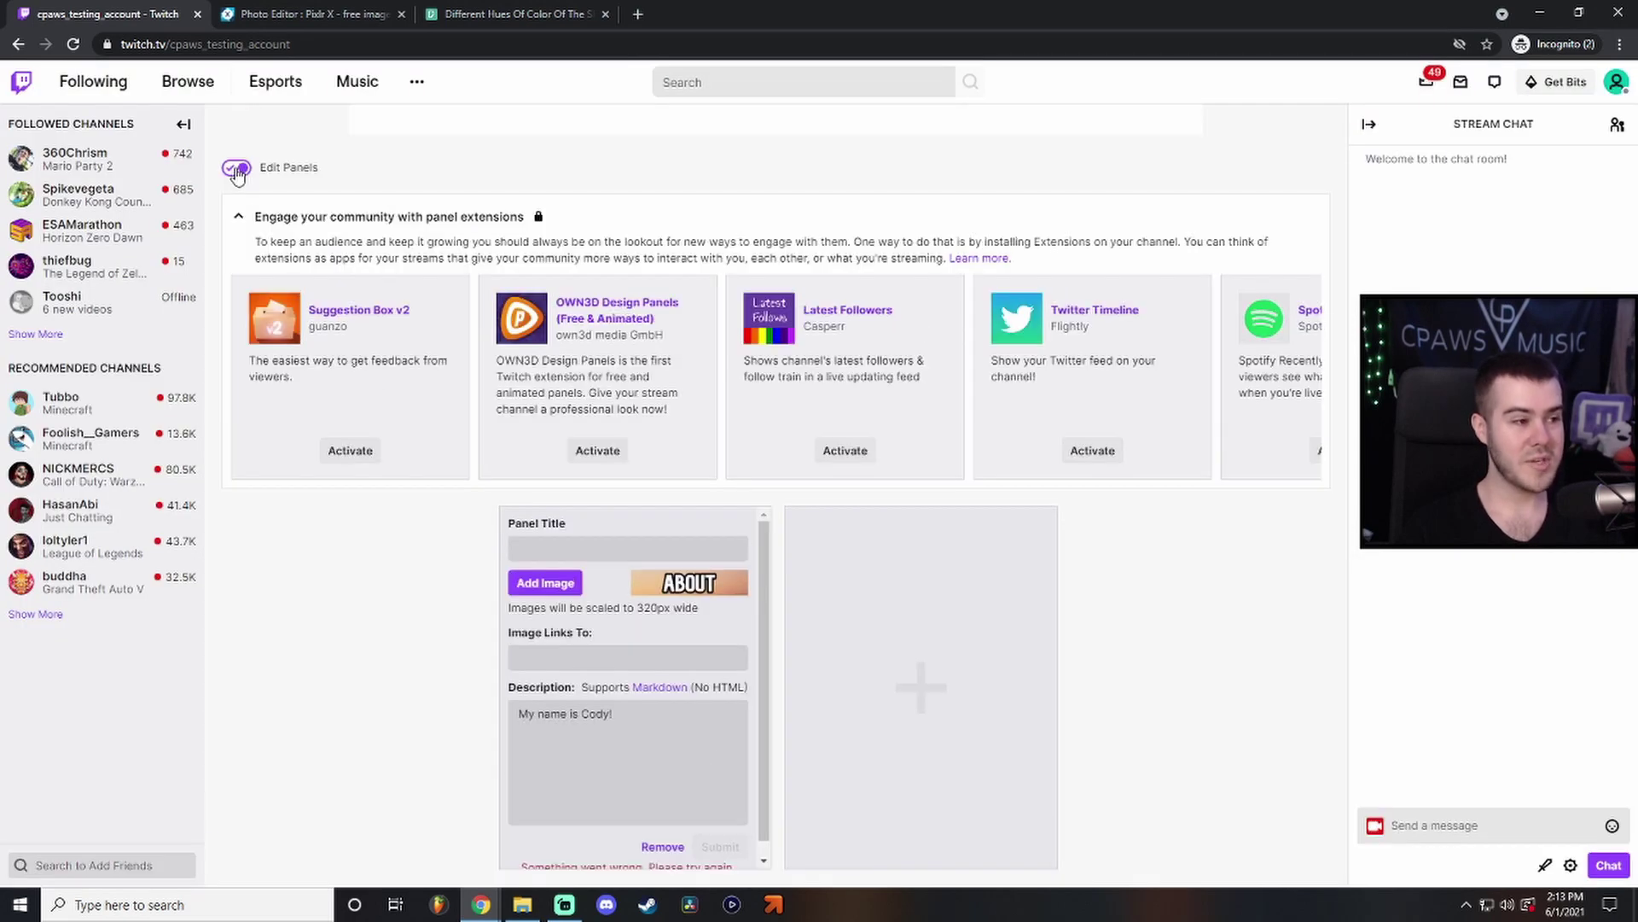
pyautogui.click(237, 169)
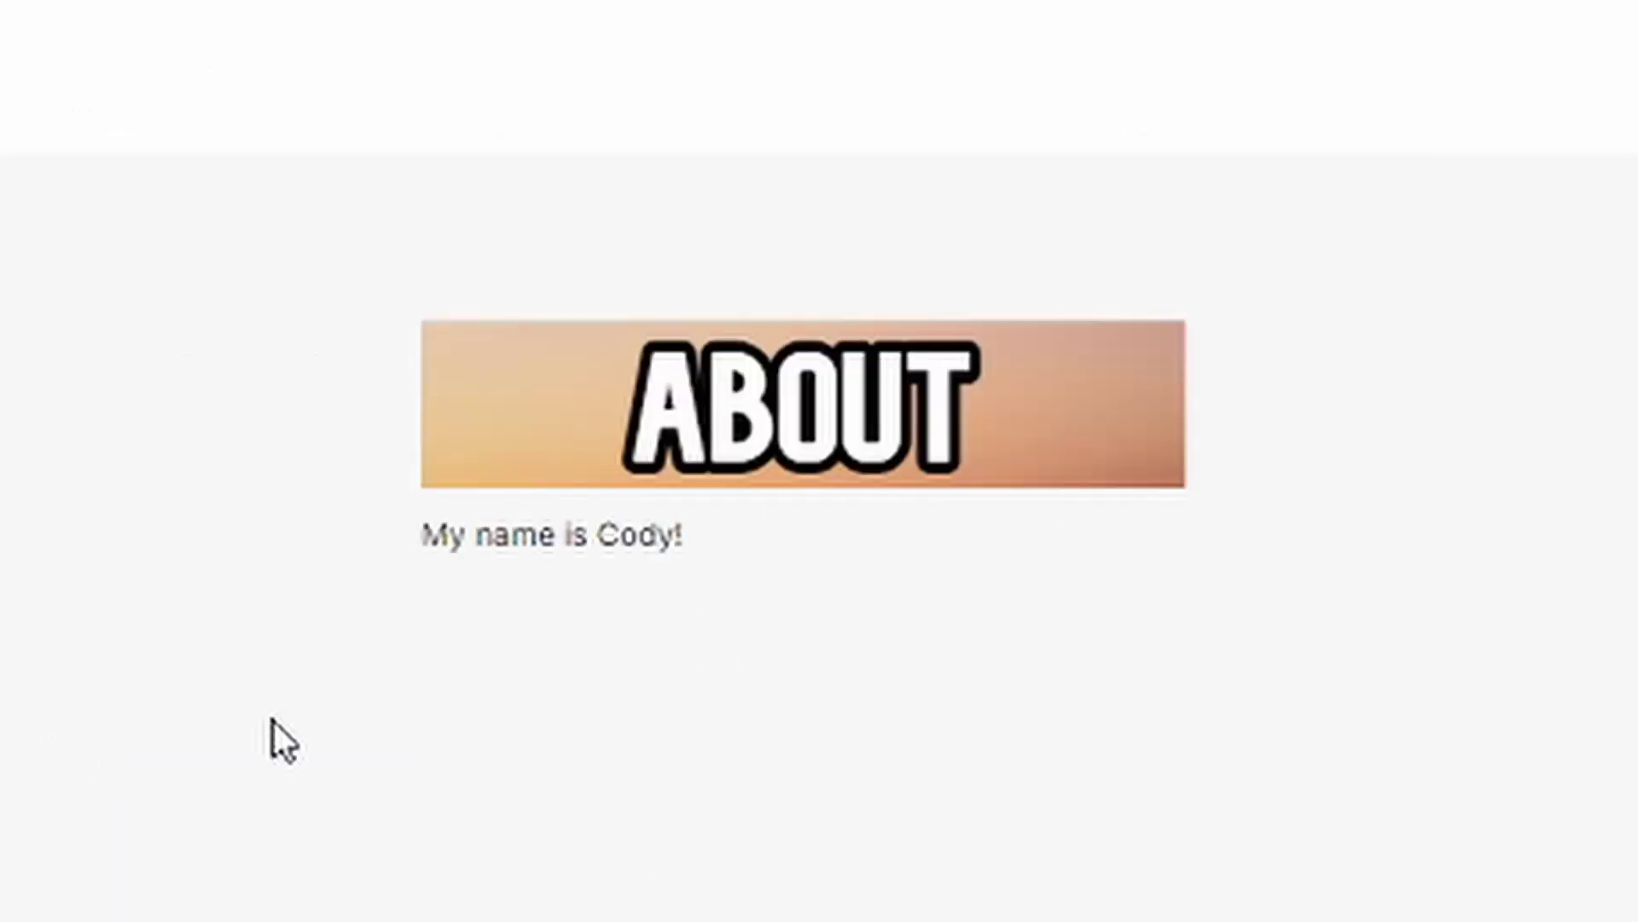
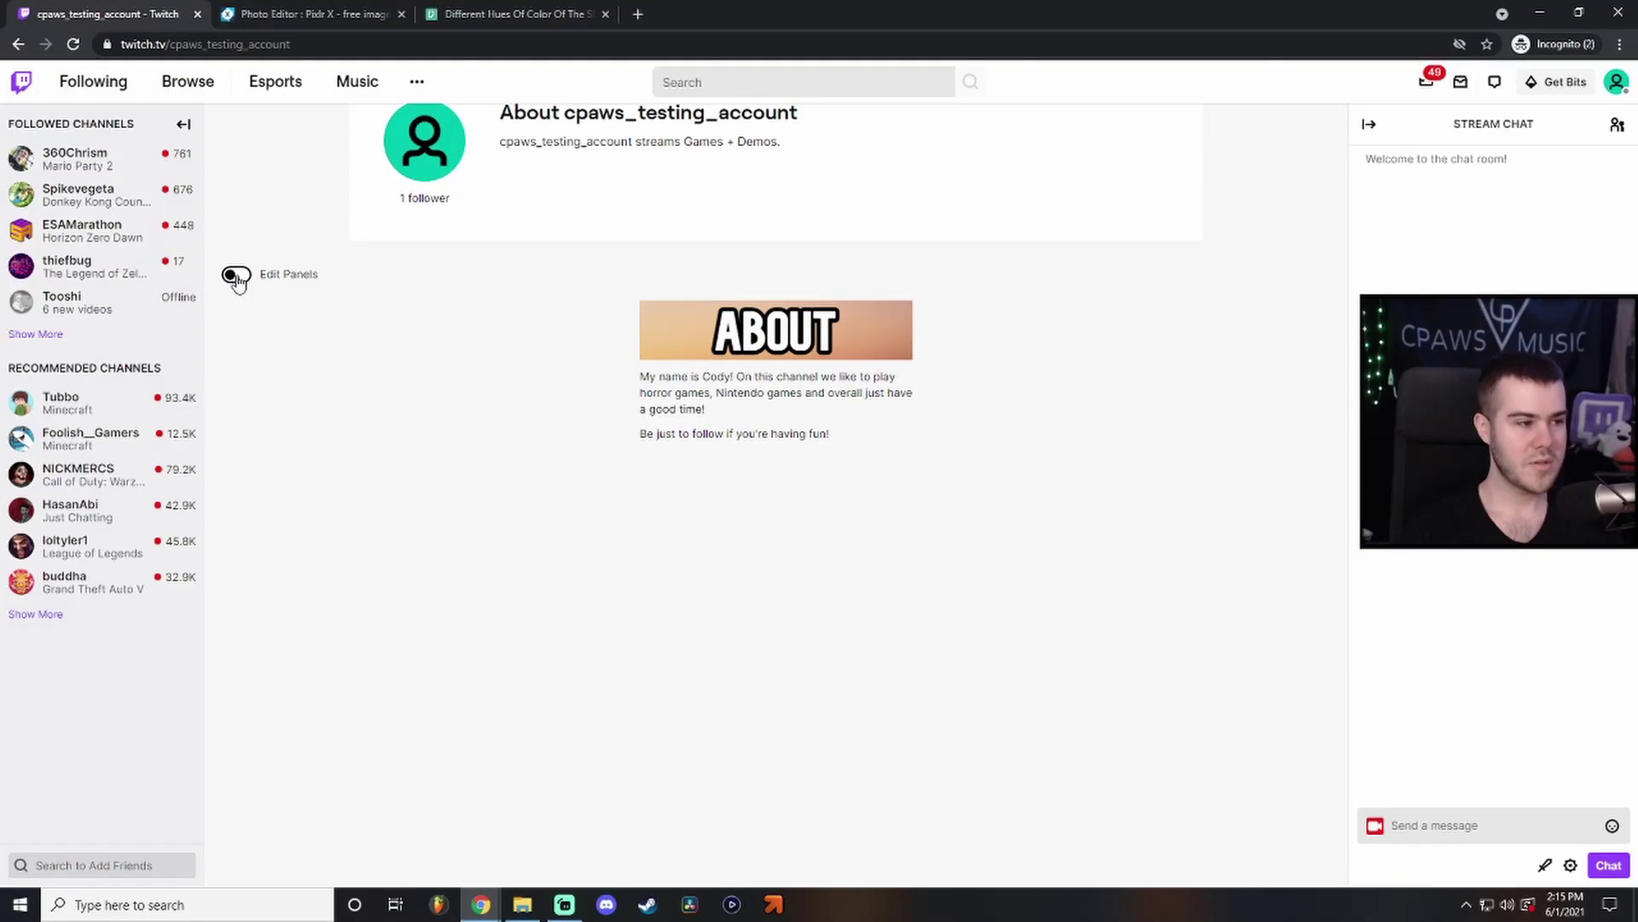
# Turn on panel editing and prefix the "Be just to follow if you're having fun!" line with # to make it a heading.
pyautogui.click(236, 273)
pyautogui.scroll(-1, 350, 559)
pyautogui.click(524, 779)
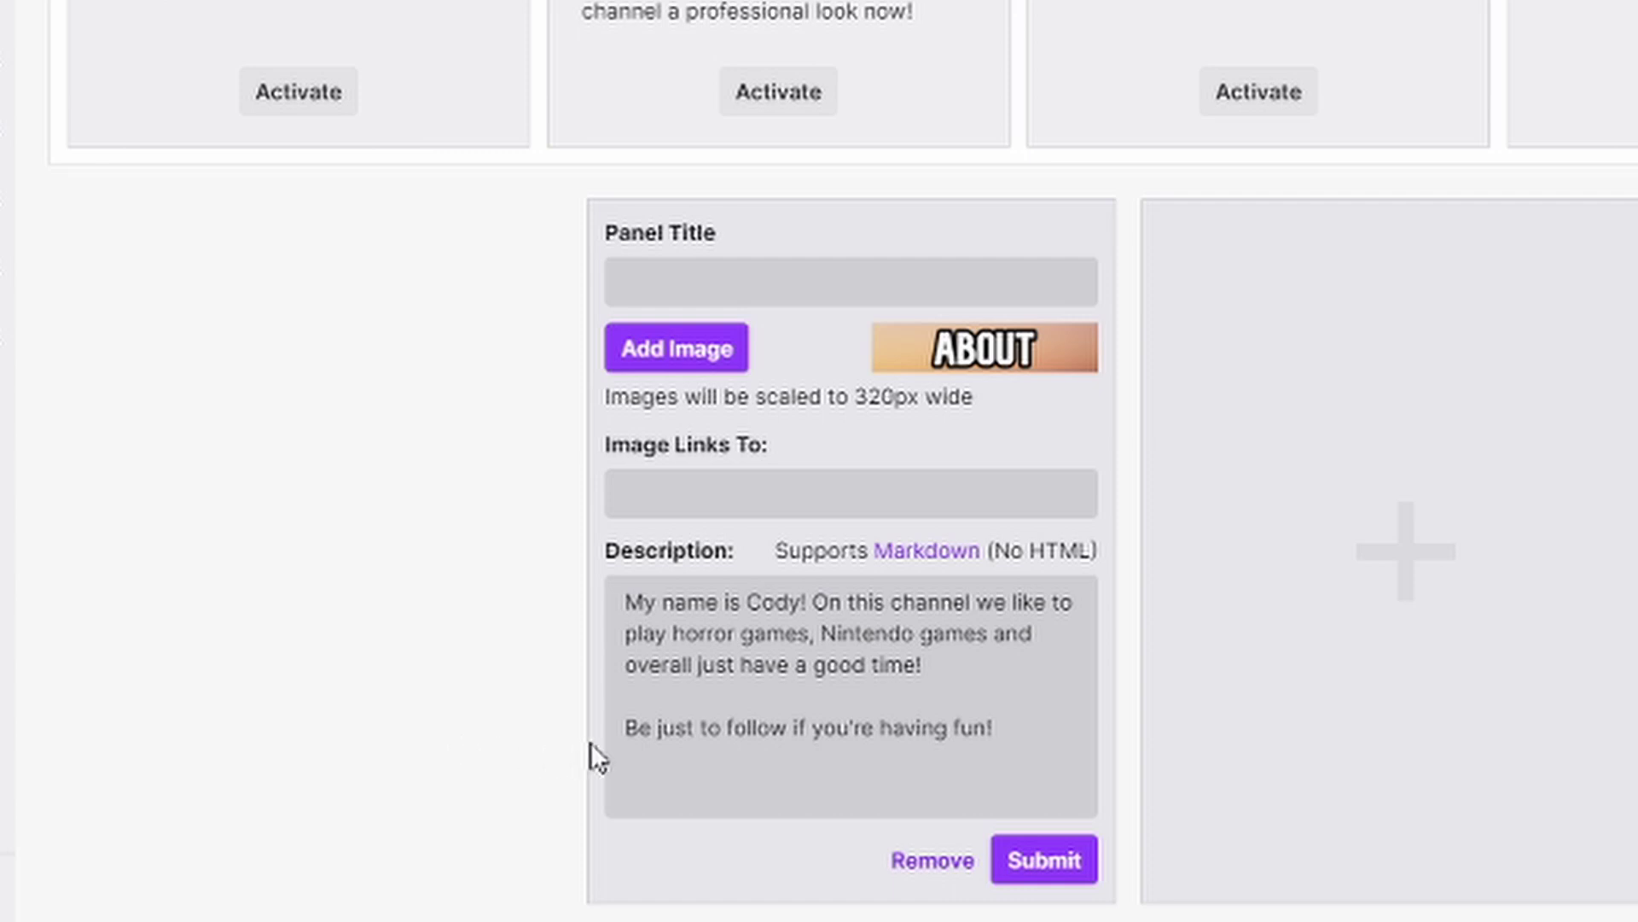
pyautogui.click(625, 734)
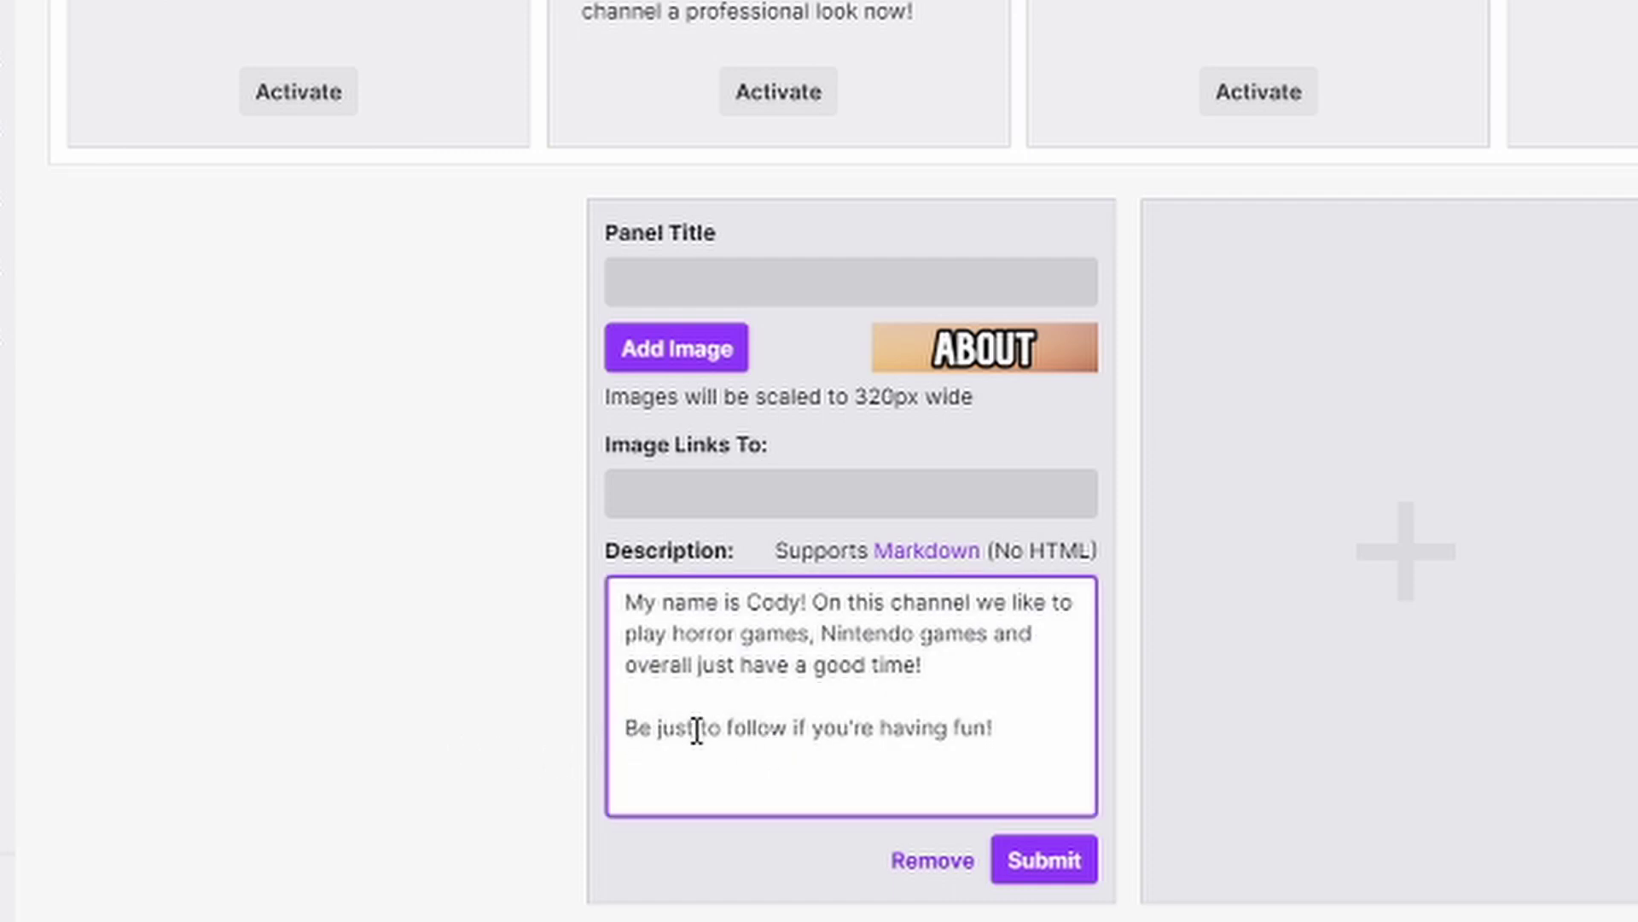
pyautogui.write('#')
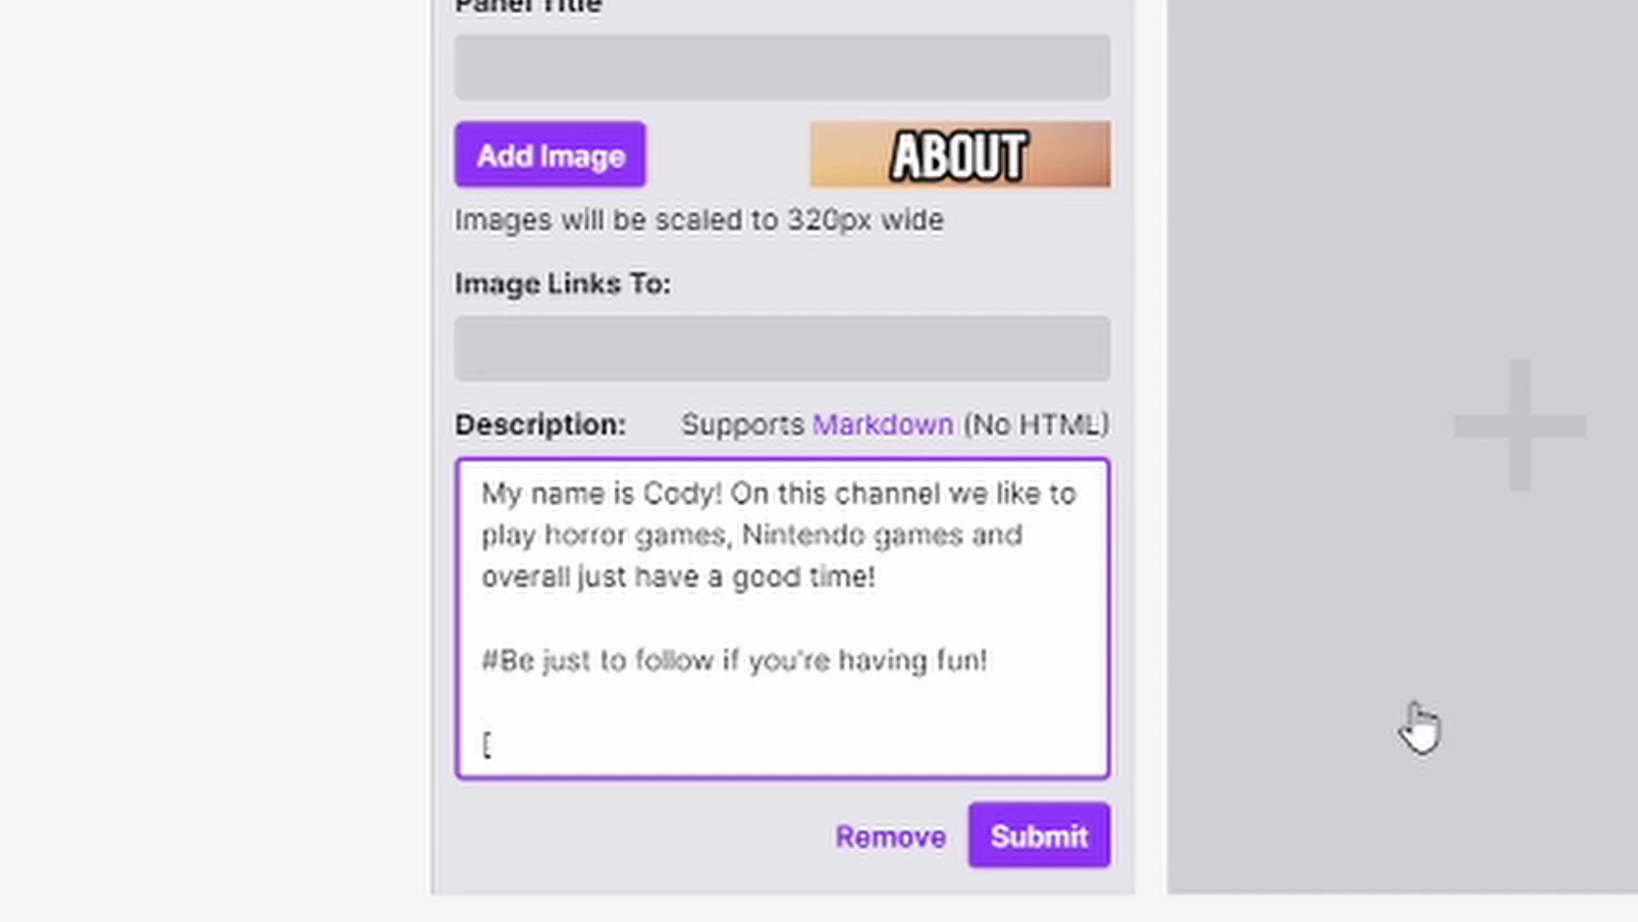
pyautogui.write('Youtube')
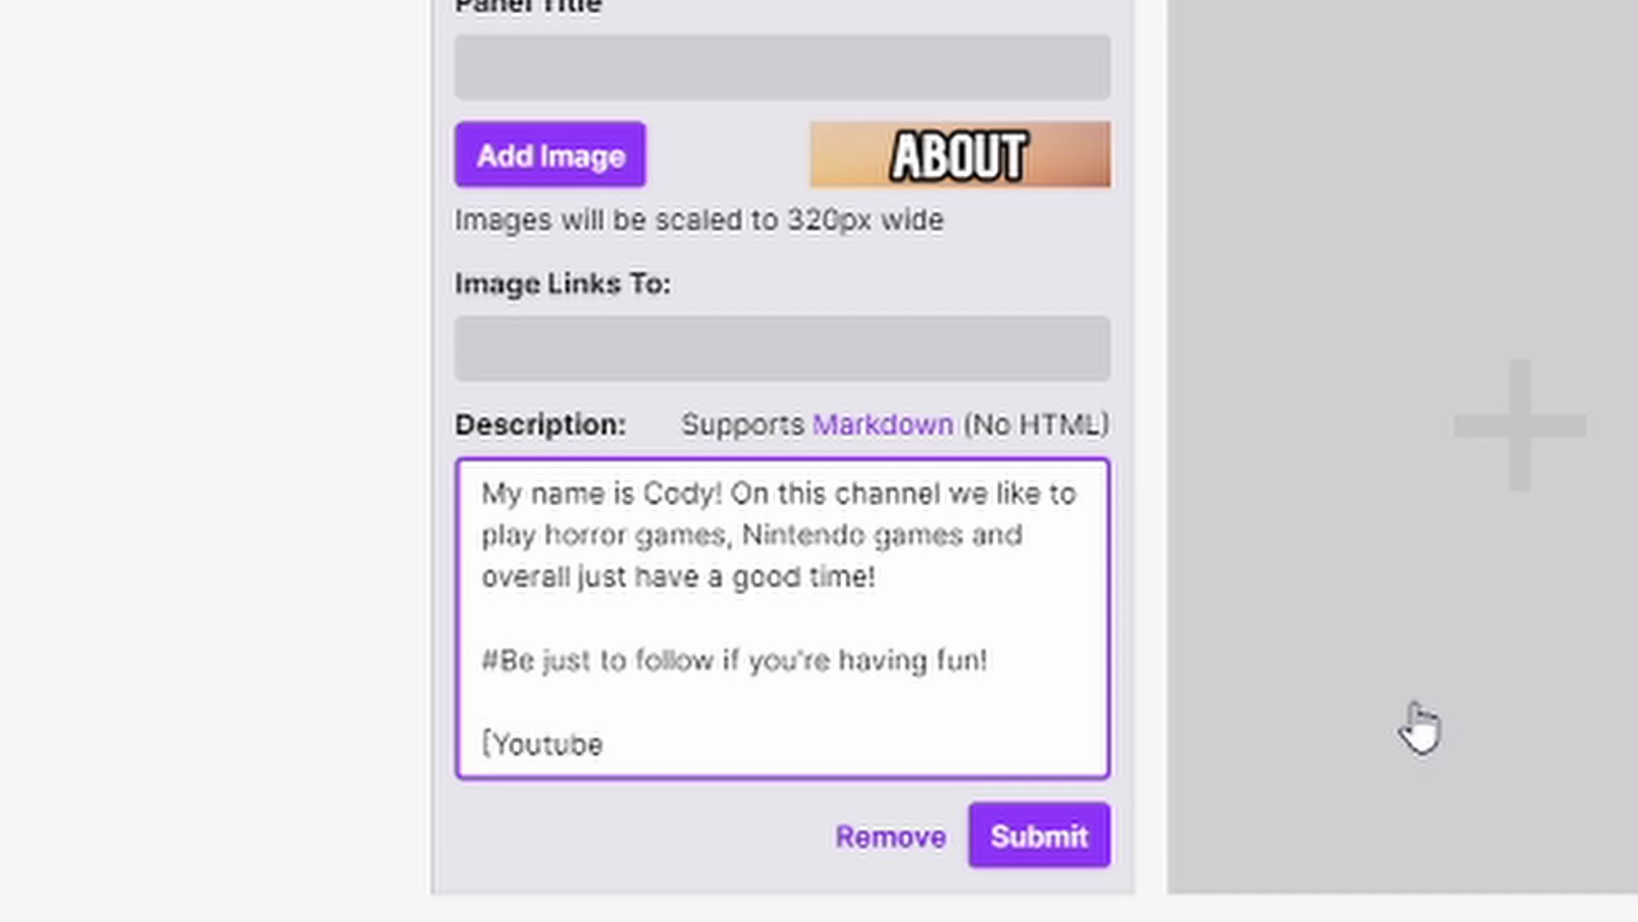
pyautogui.write(' Channel')
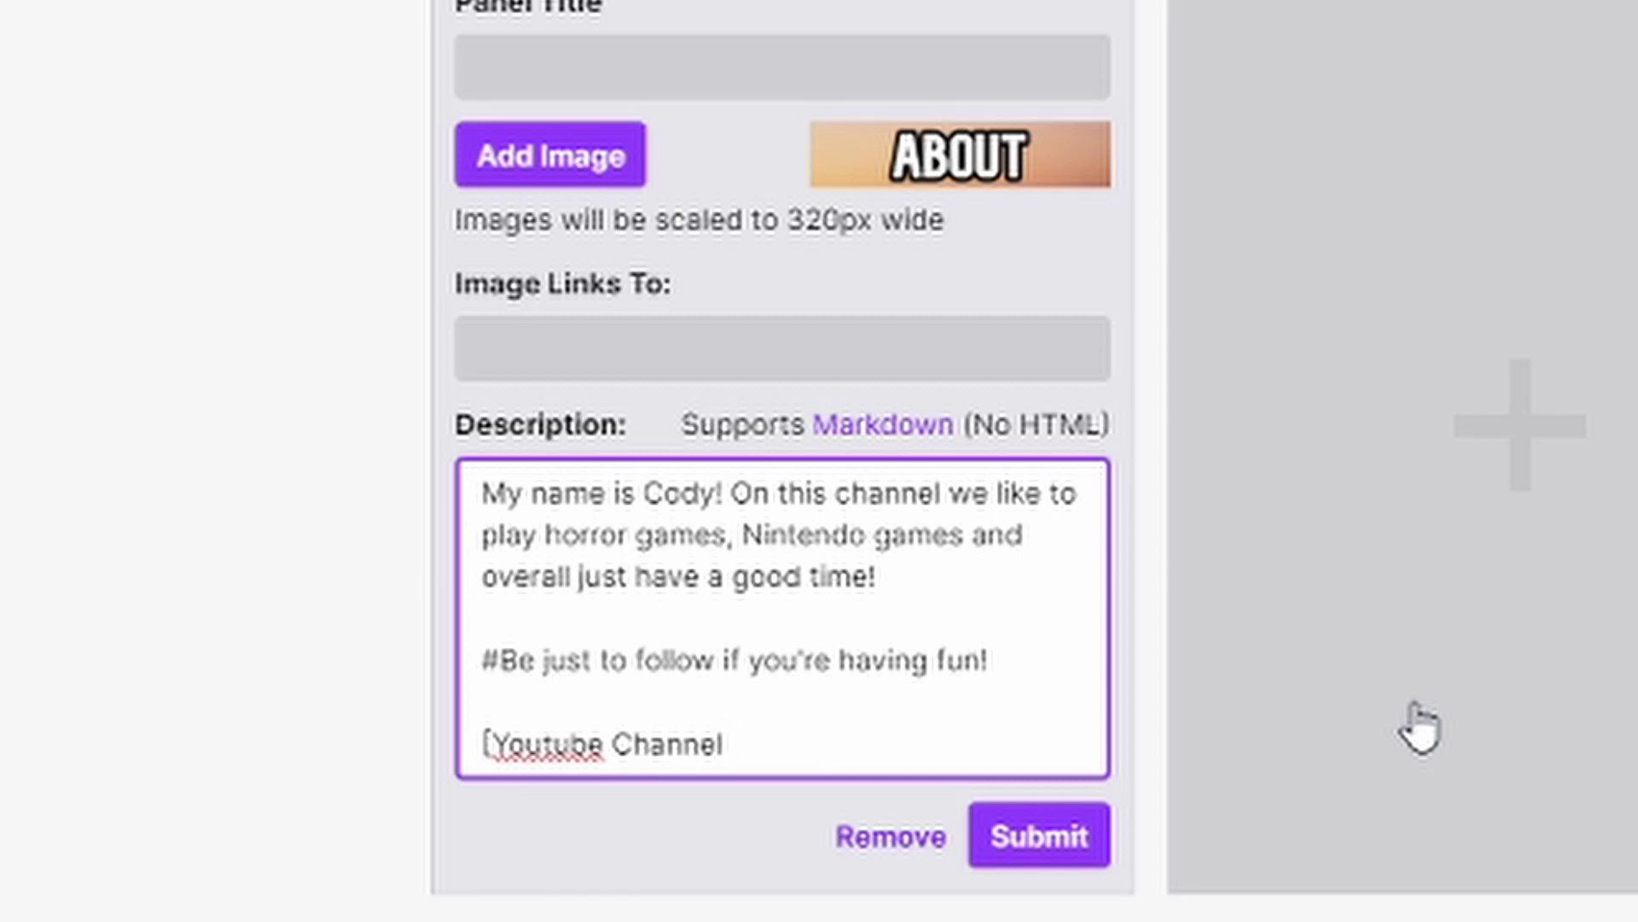
pyautogui.write('](http')
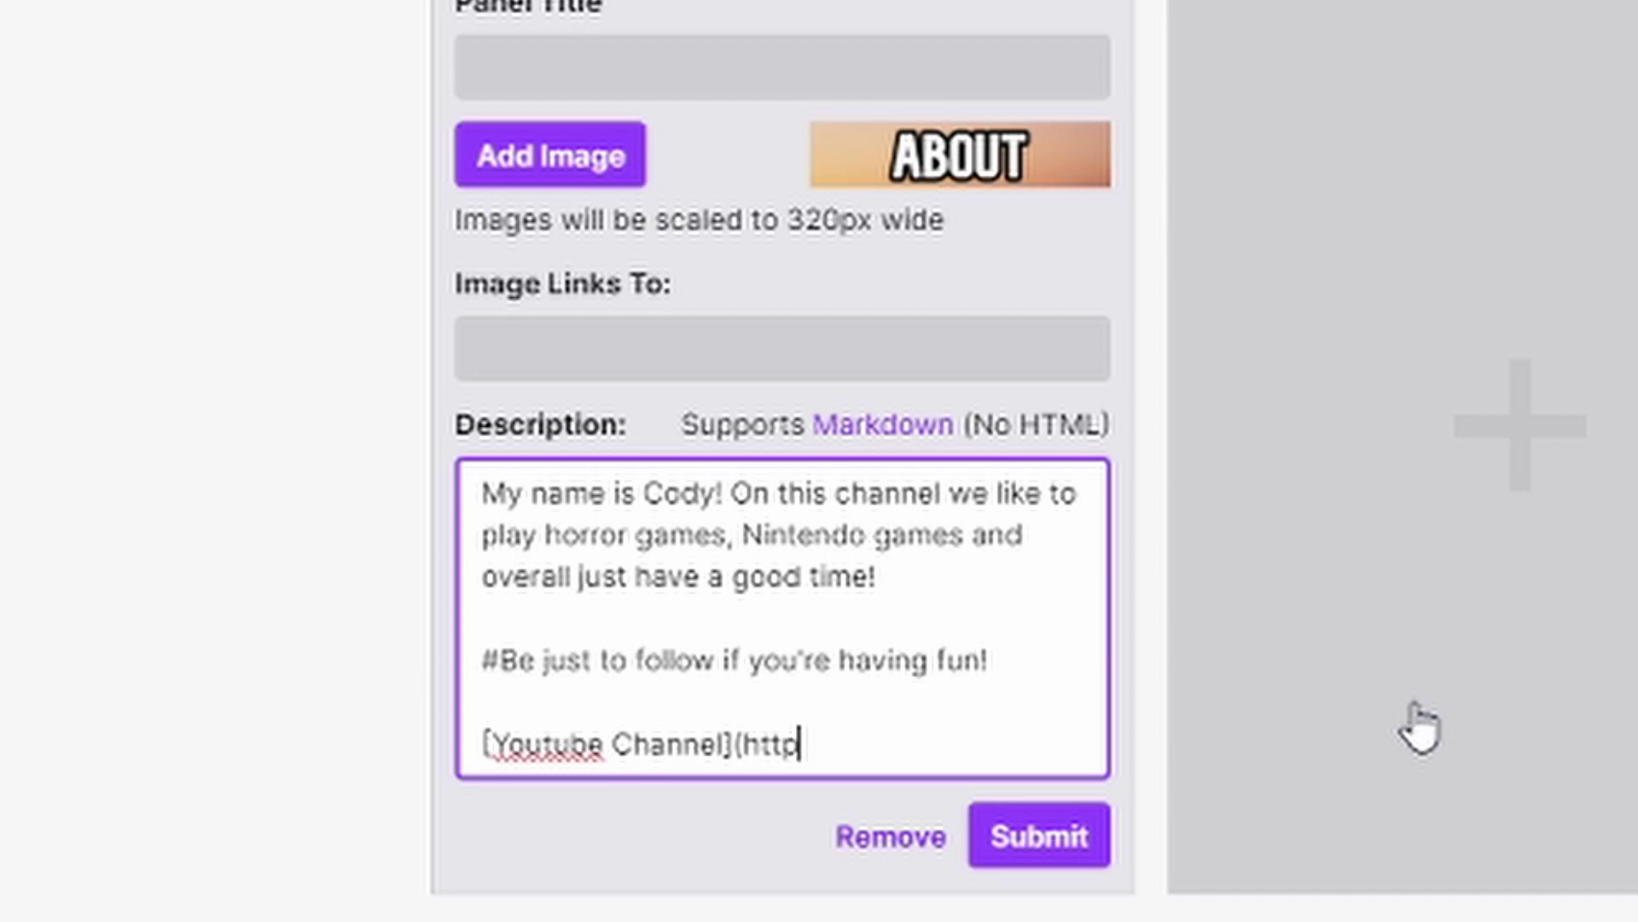
pyautogui.write('s://youtube.com/cpawsmusic')
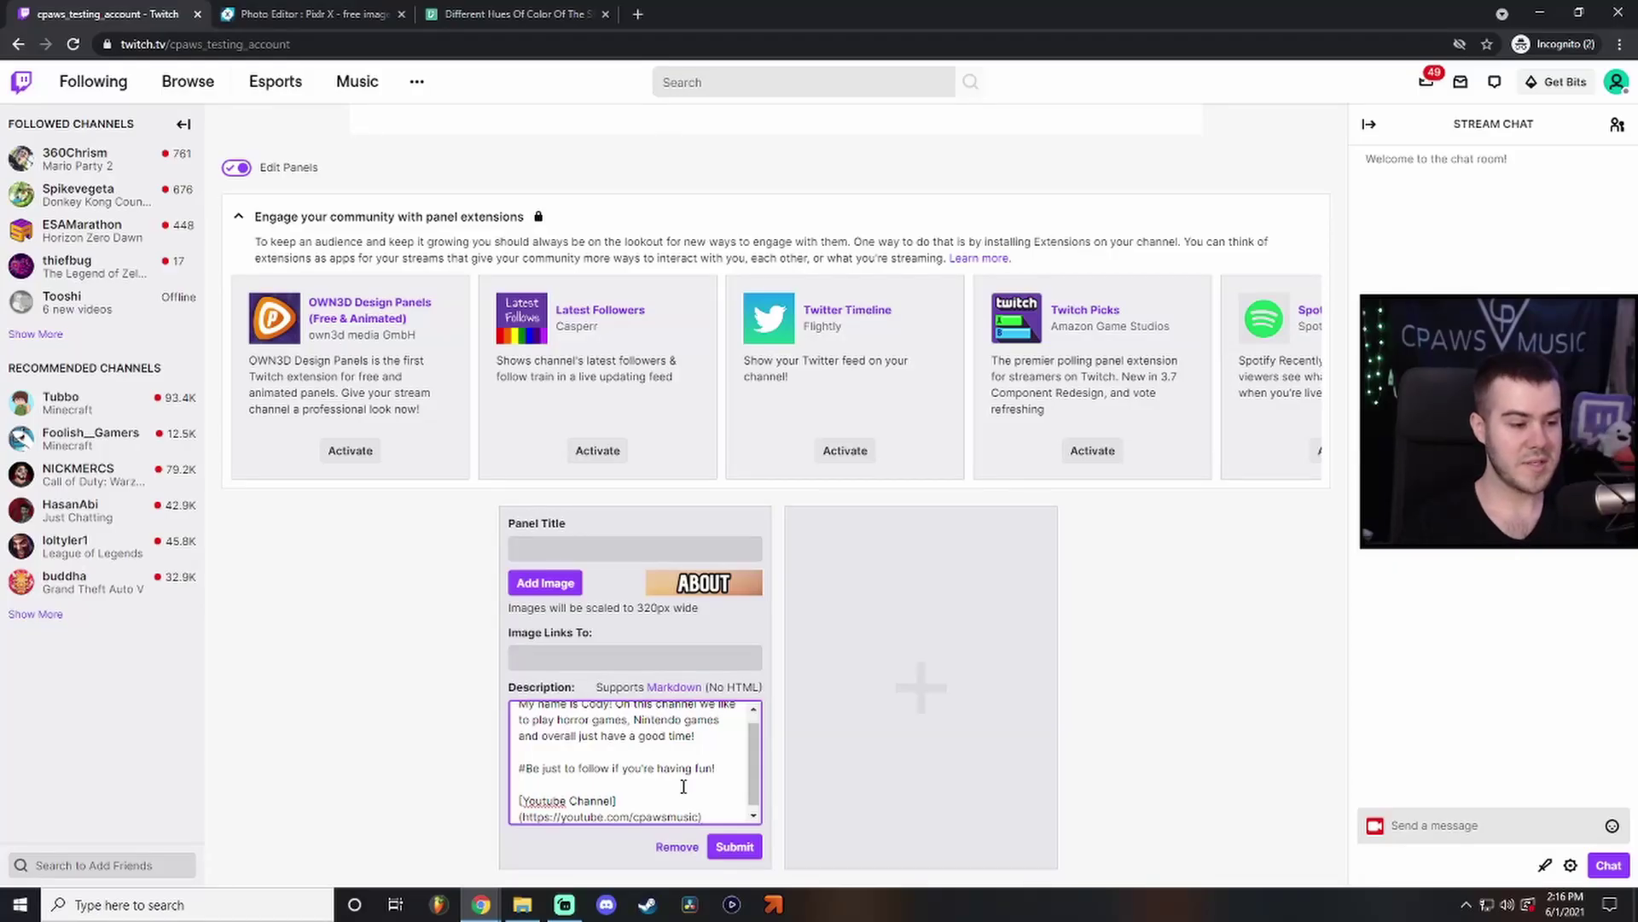
pyautogui.scroll(-1, 546, 812)
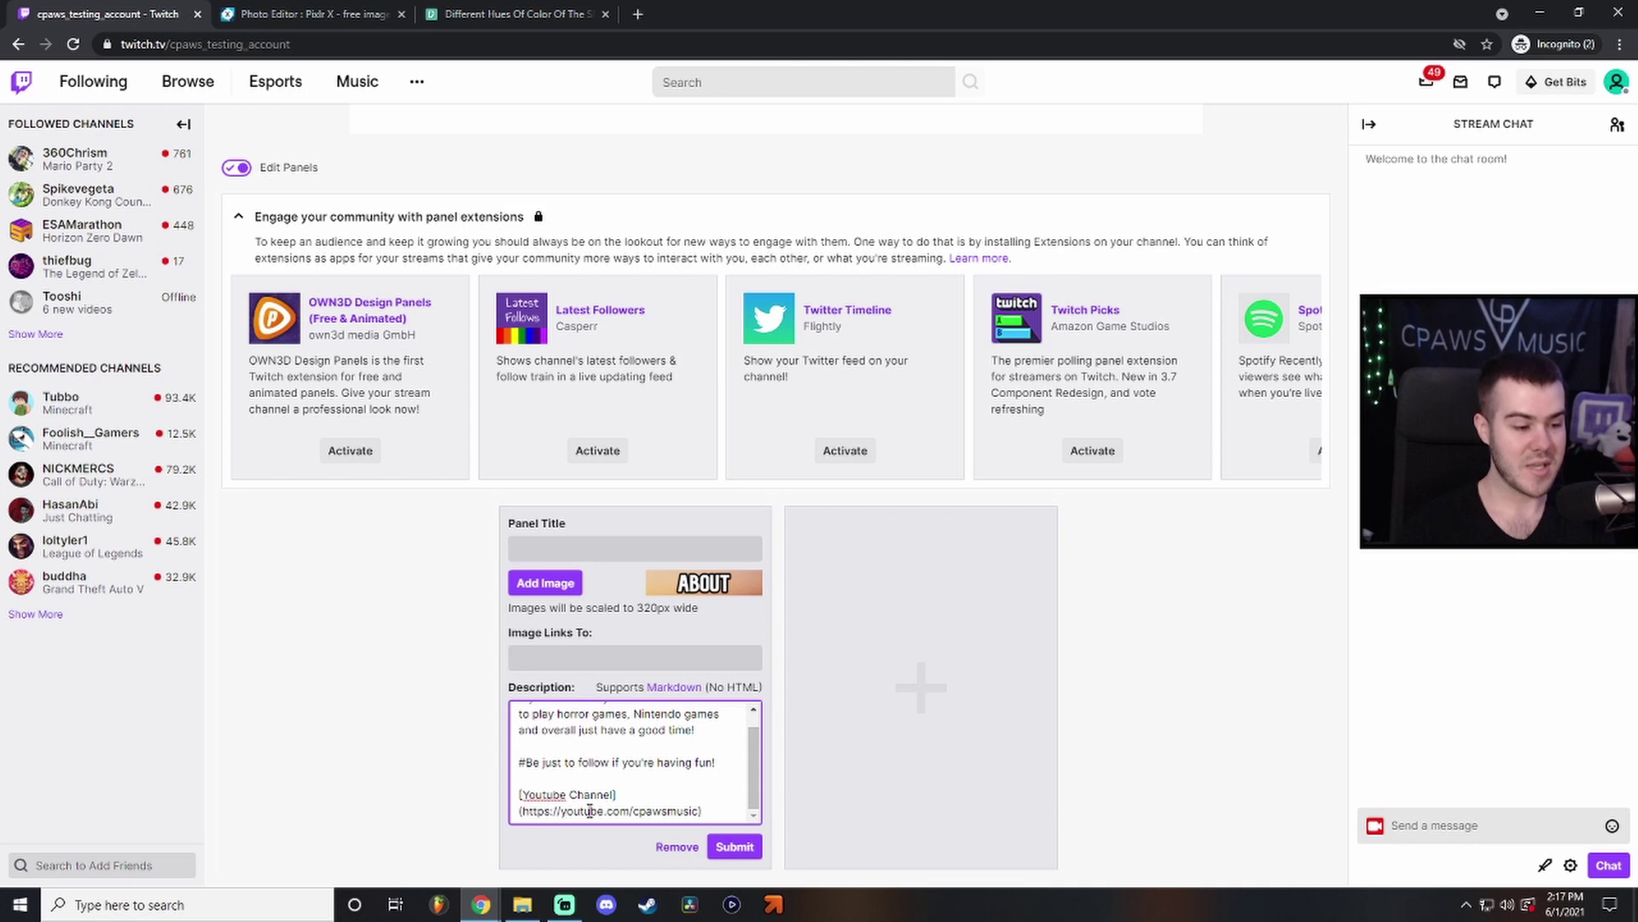
# Submit the ABOUT panel's updated description and turn off panel editing.
pyautogui.click(736, 847)
pyautogui.scroll(2, 409, 677)
pyautogui.click(239, 271)
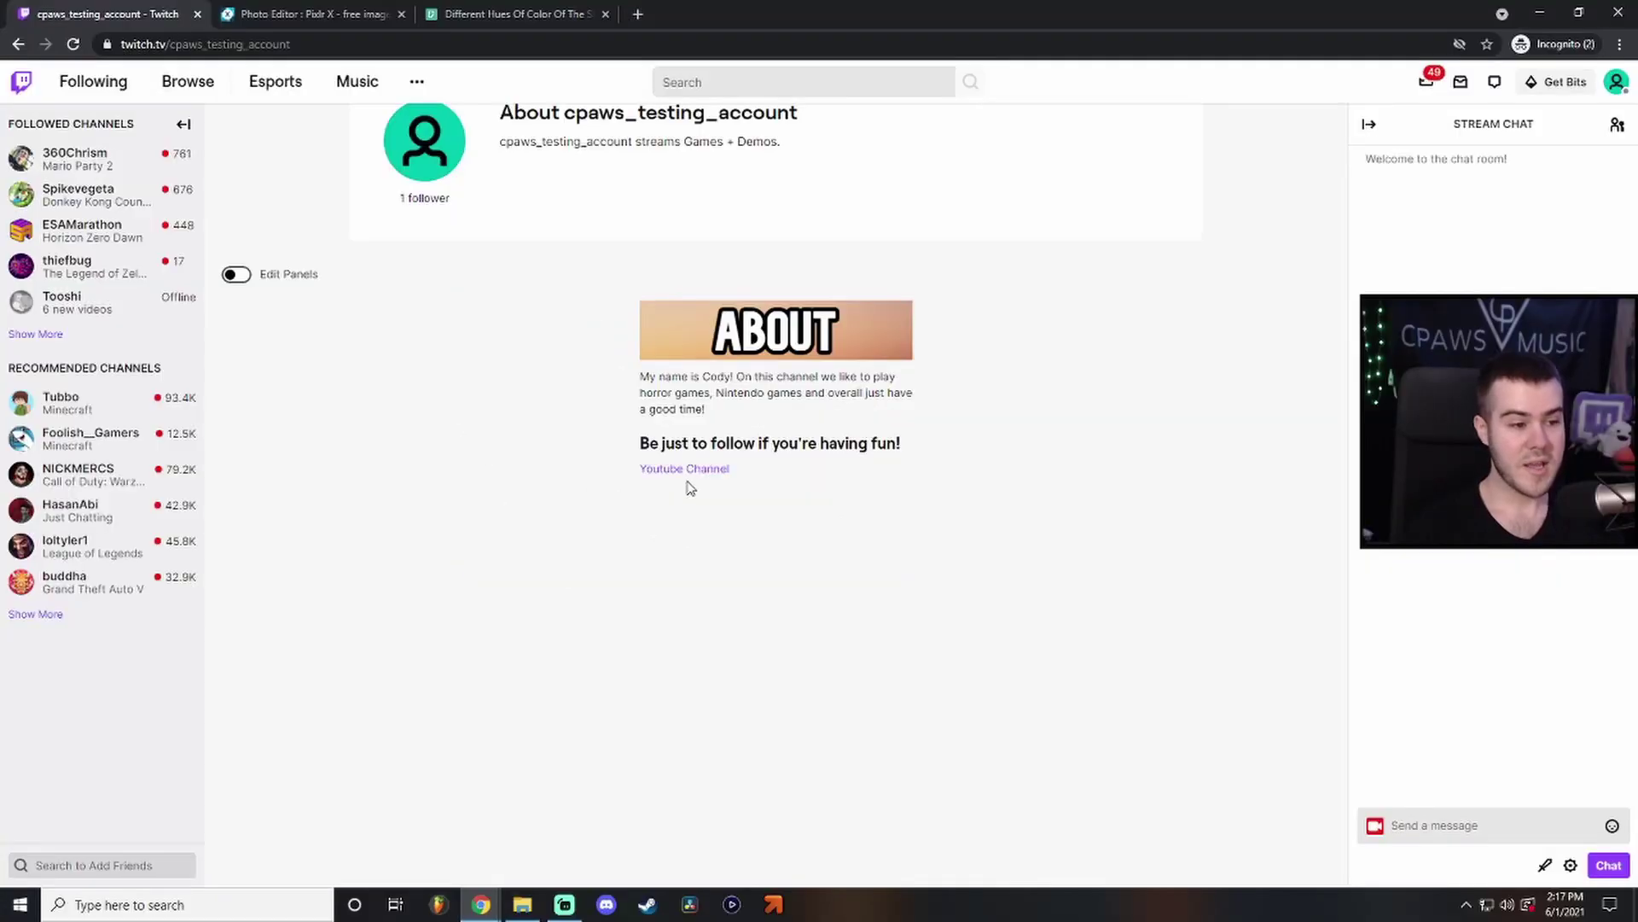
# Test the Youtube Channel link in the ABOUT panel, then close the page it opens.
pyautogui.click(684, 470)
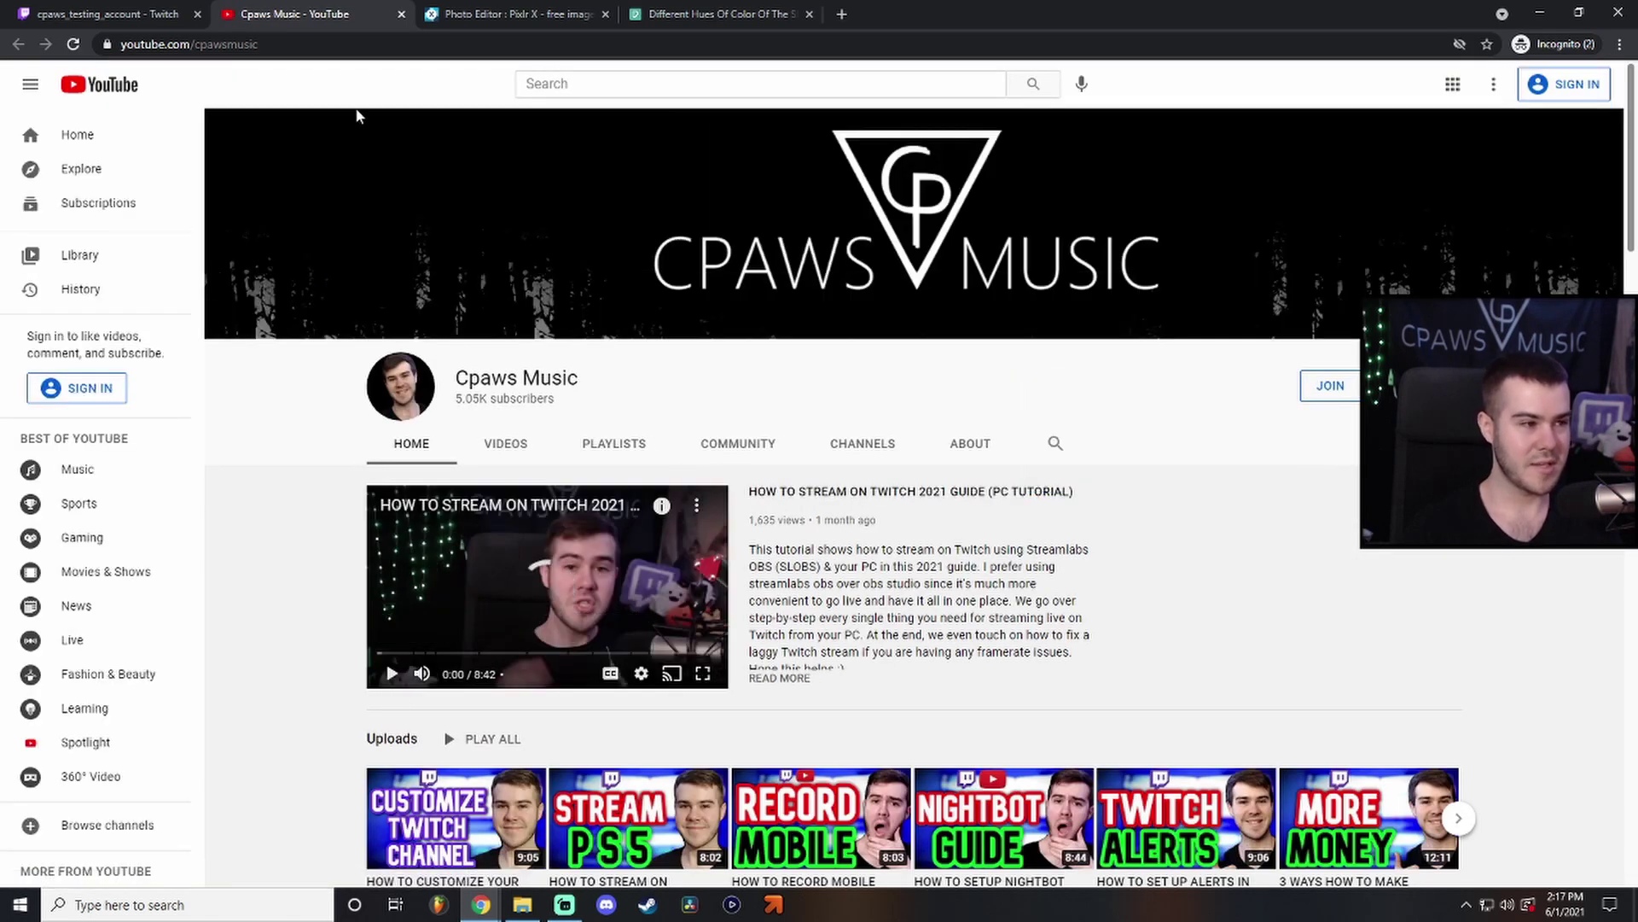
pyautogui.click(400, 14)
pyautogui.scroll(1, 683, 546)
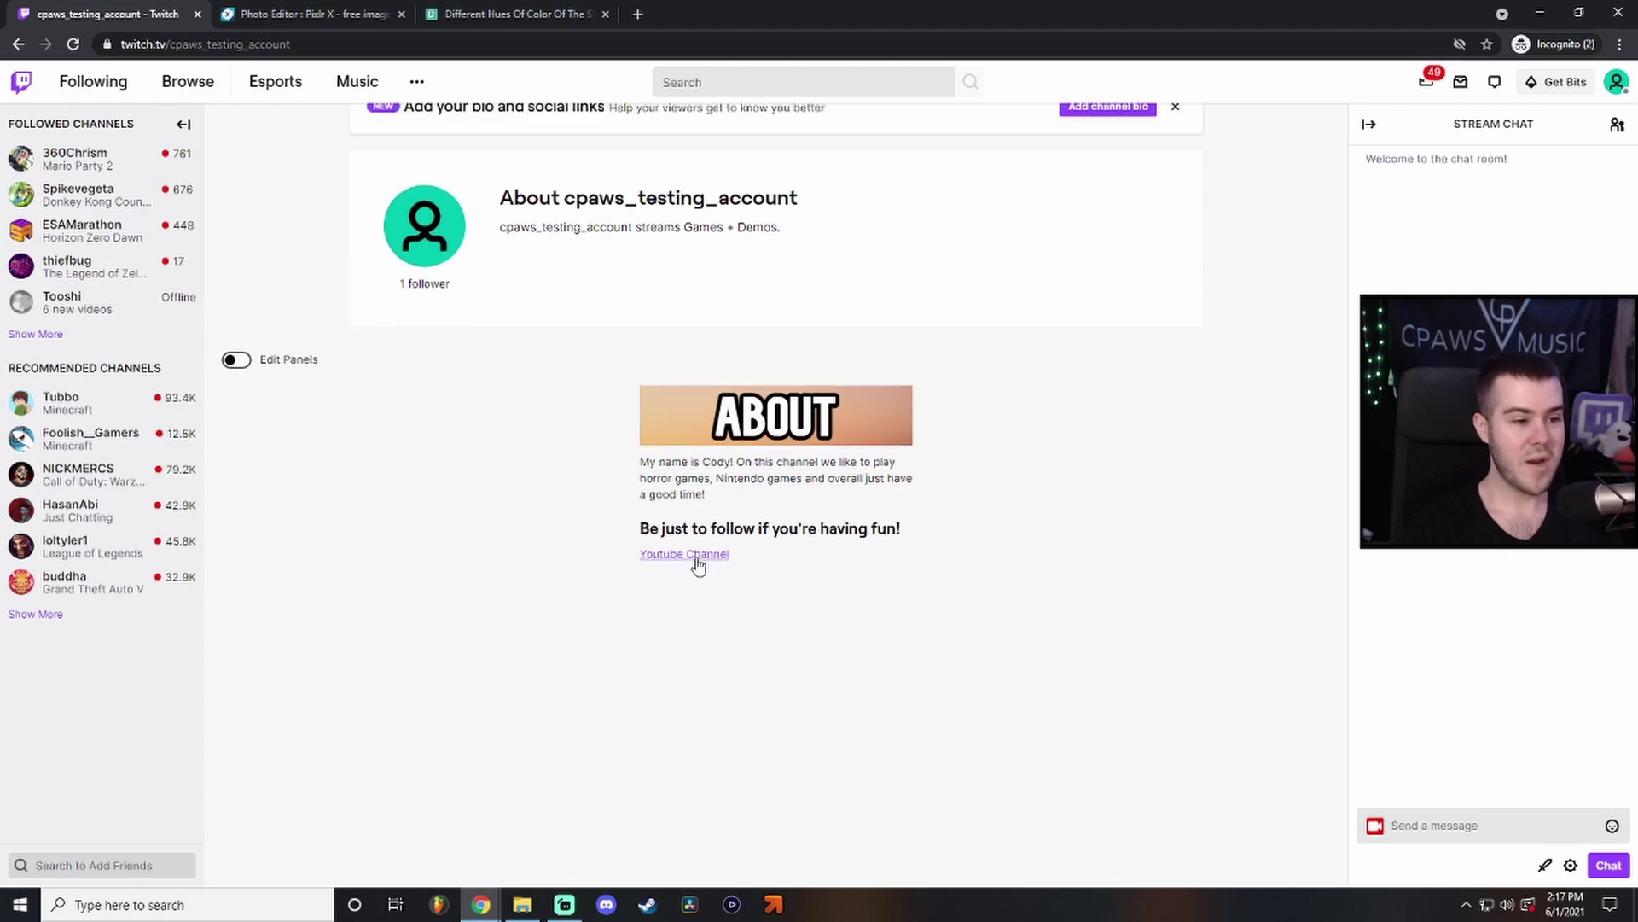
pyautogui.scroll(2, 825, 505)
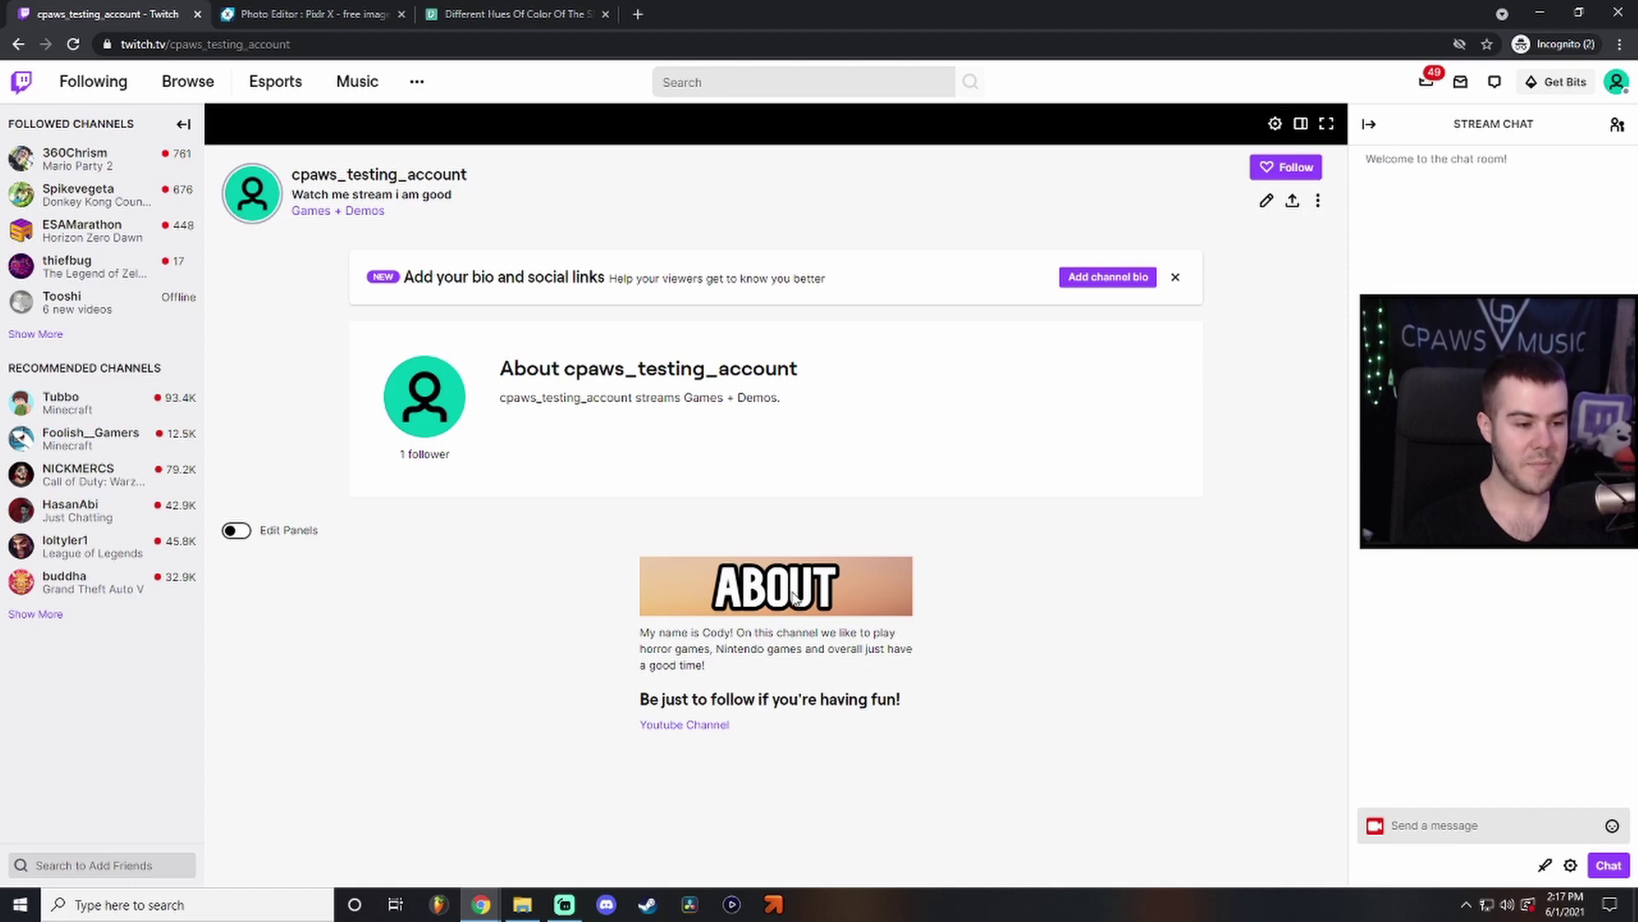
pyautogui.click(236, 530)
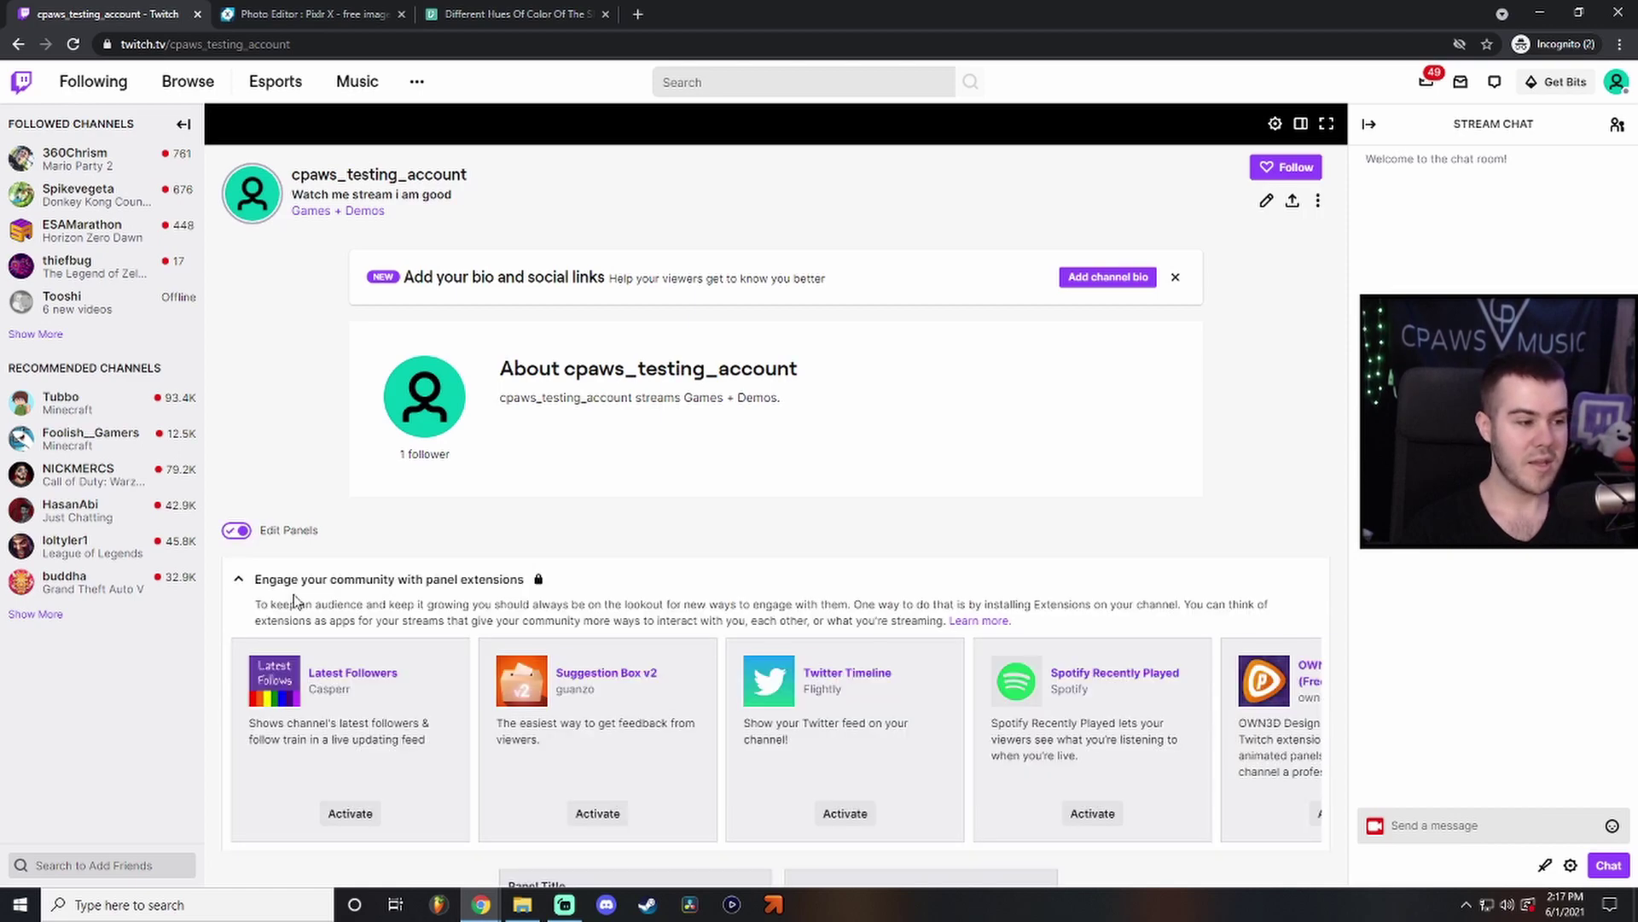
pyautogui.scroll(-4, 293, 593)
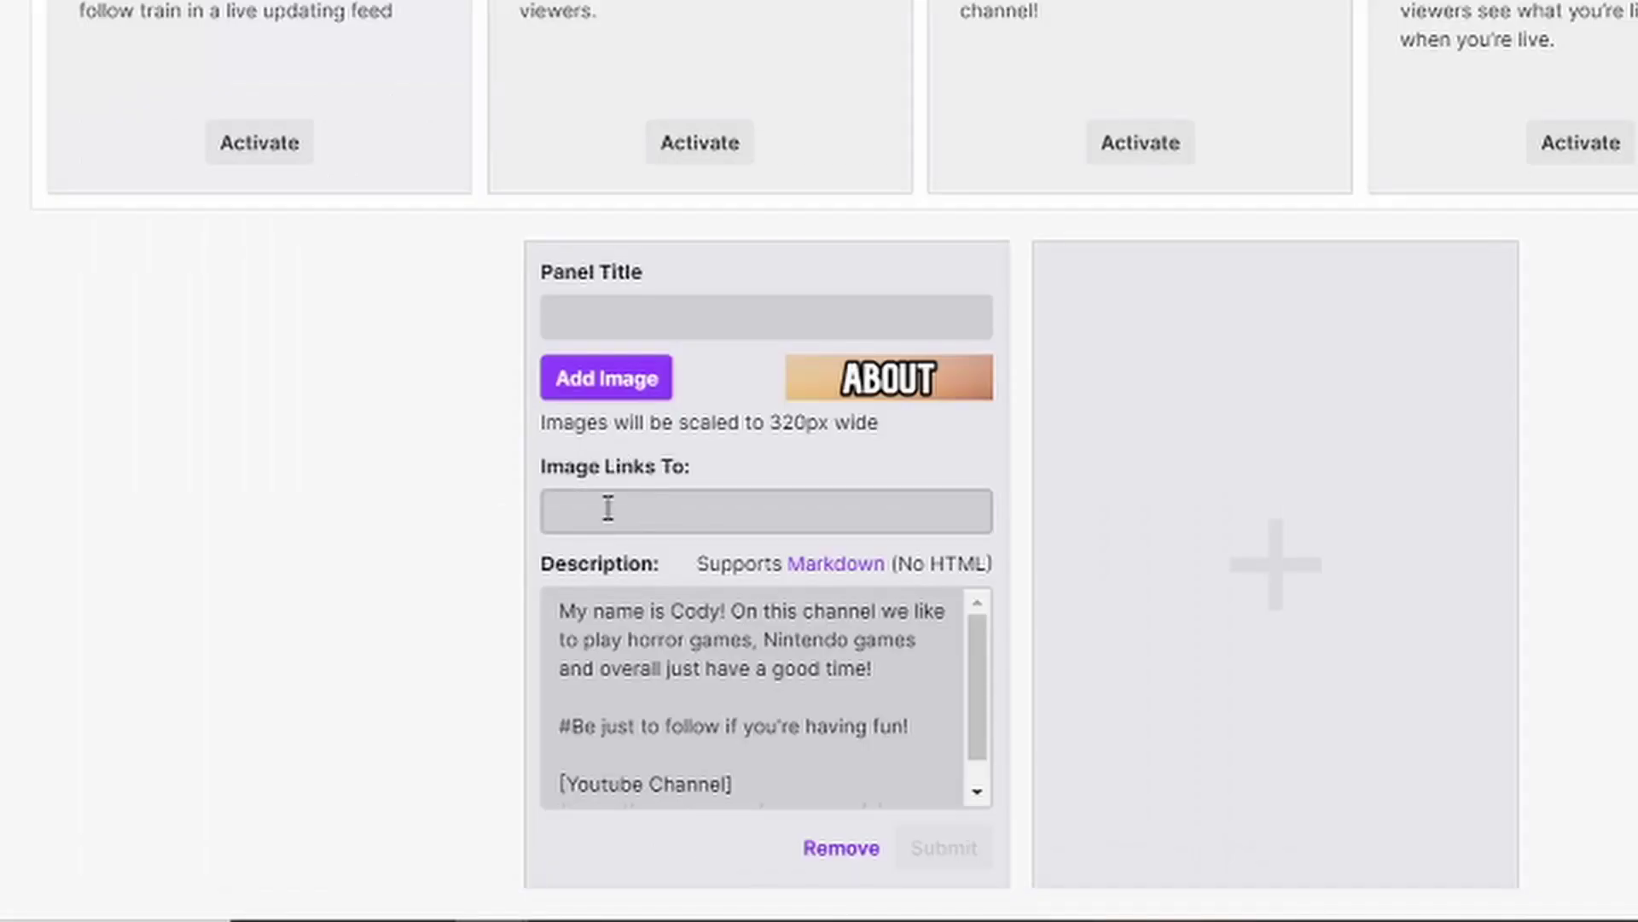
pyautogui.click(607, 509)
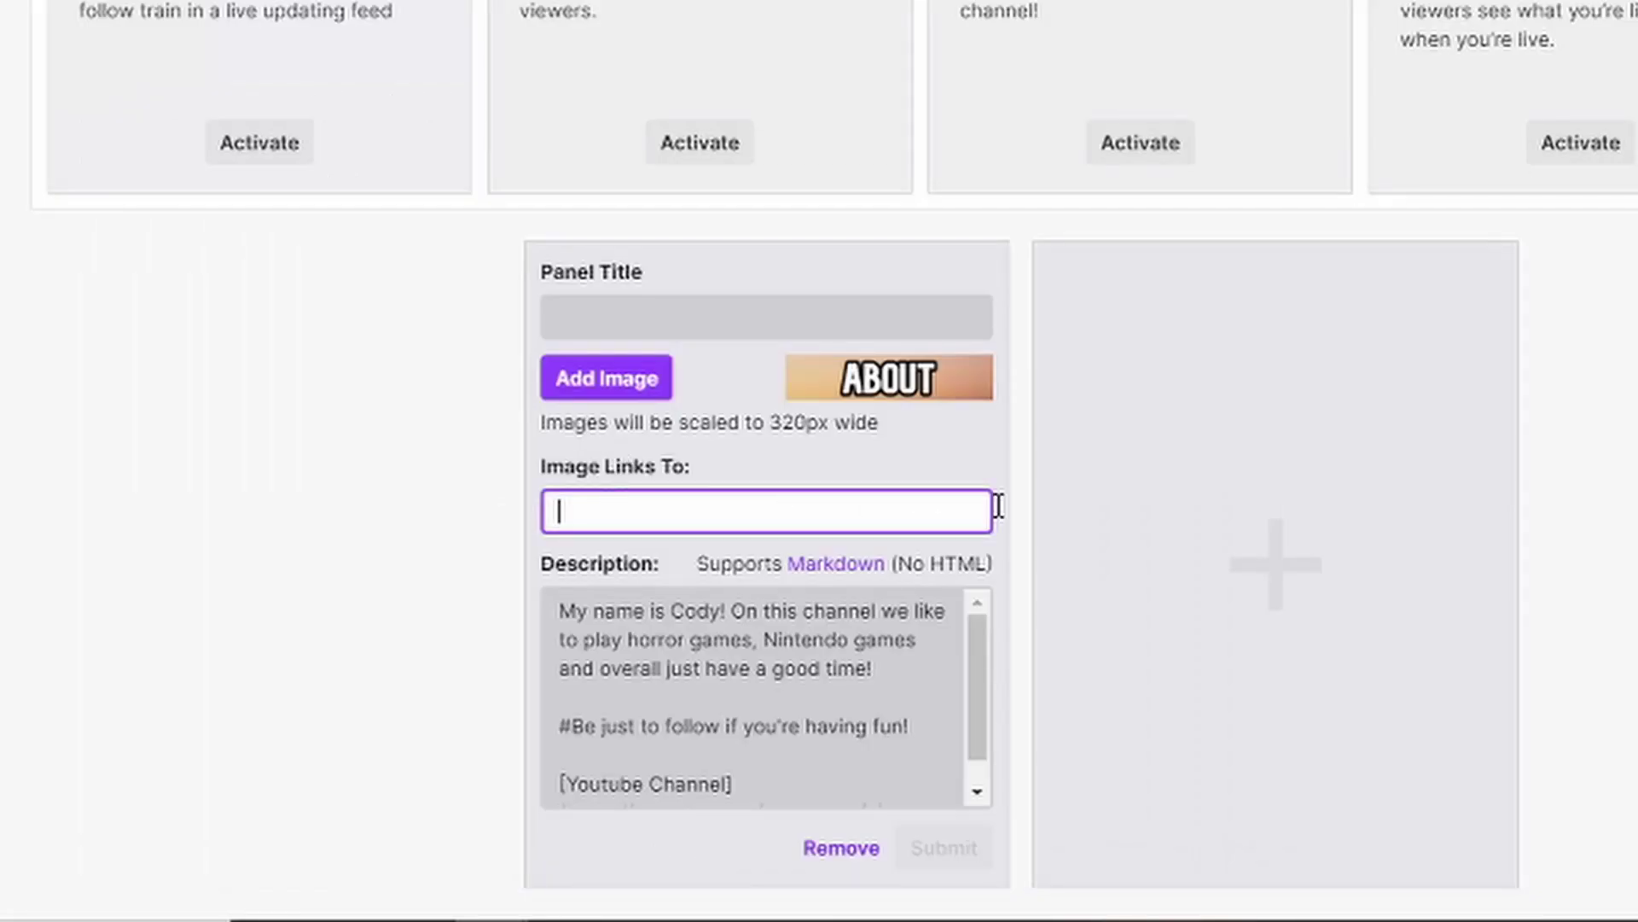
pyautogui.write('ht')
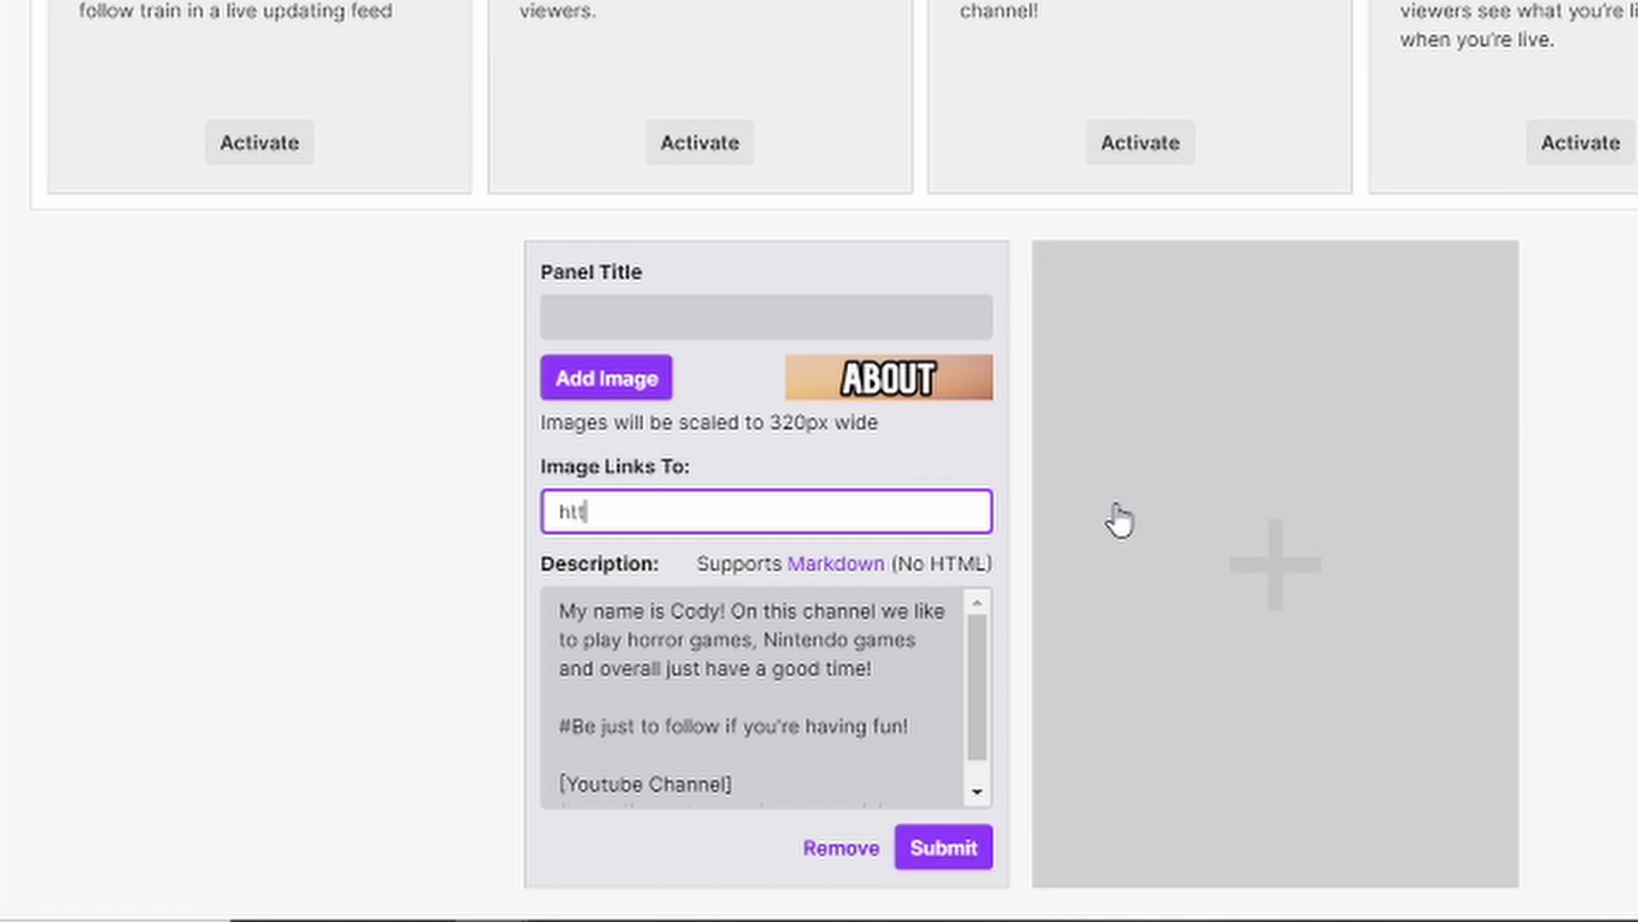
pyautogui.write('tps://cpawsm')
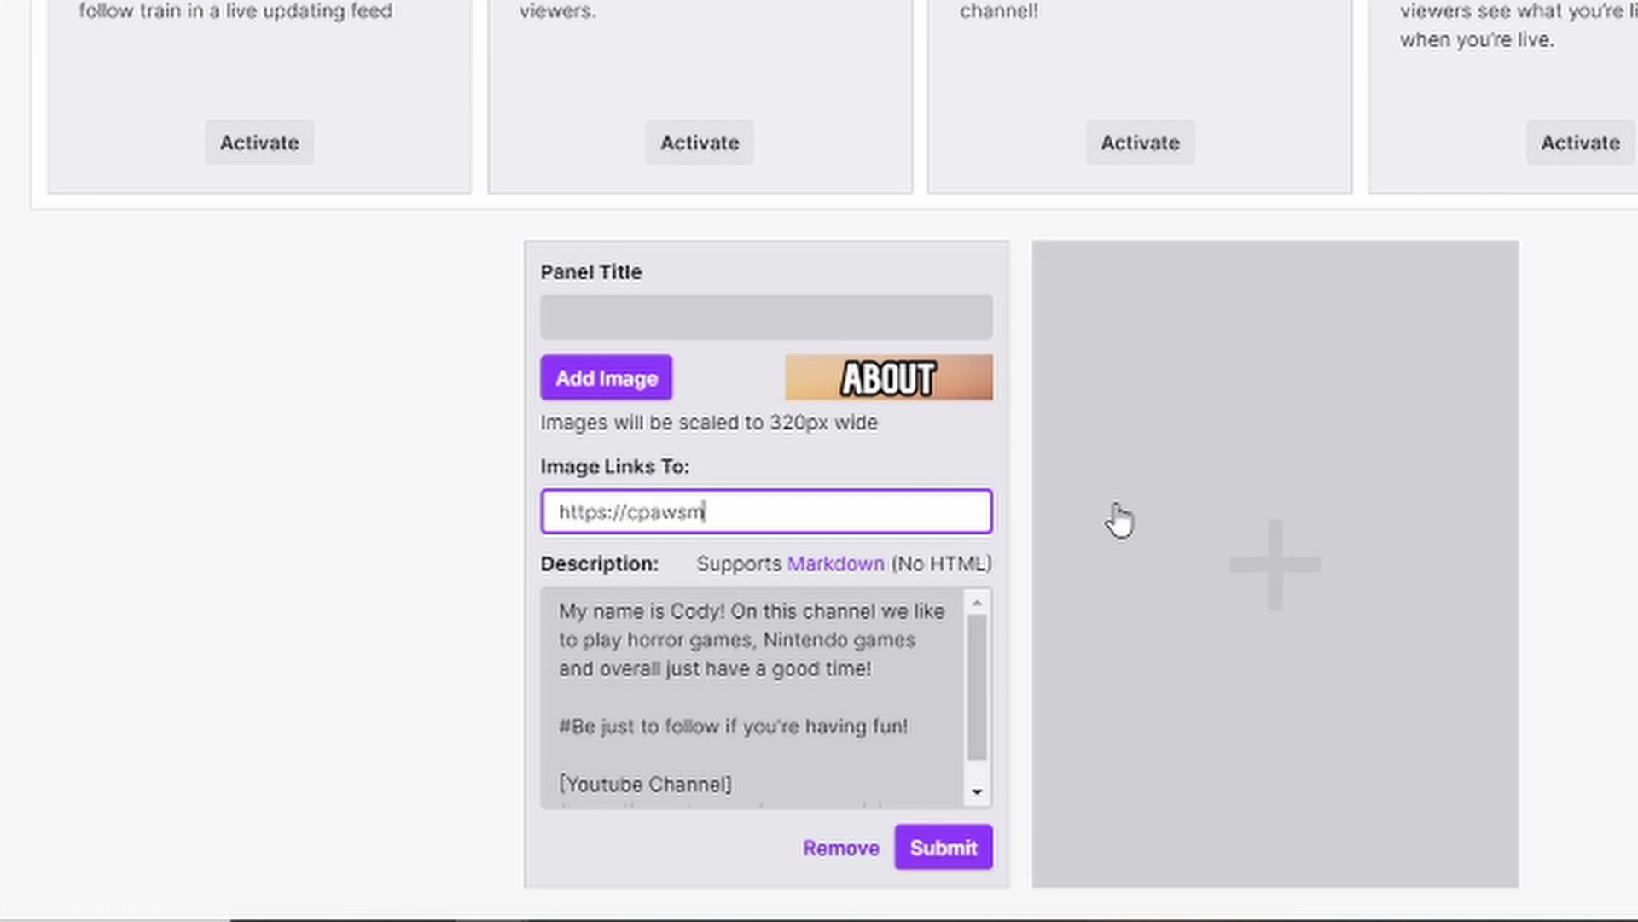
pyautogui.write('usic.com')
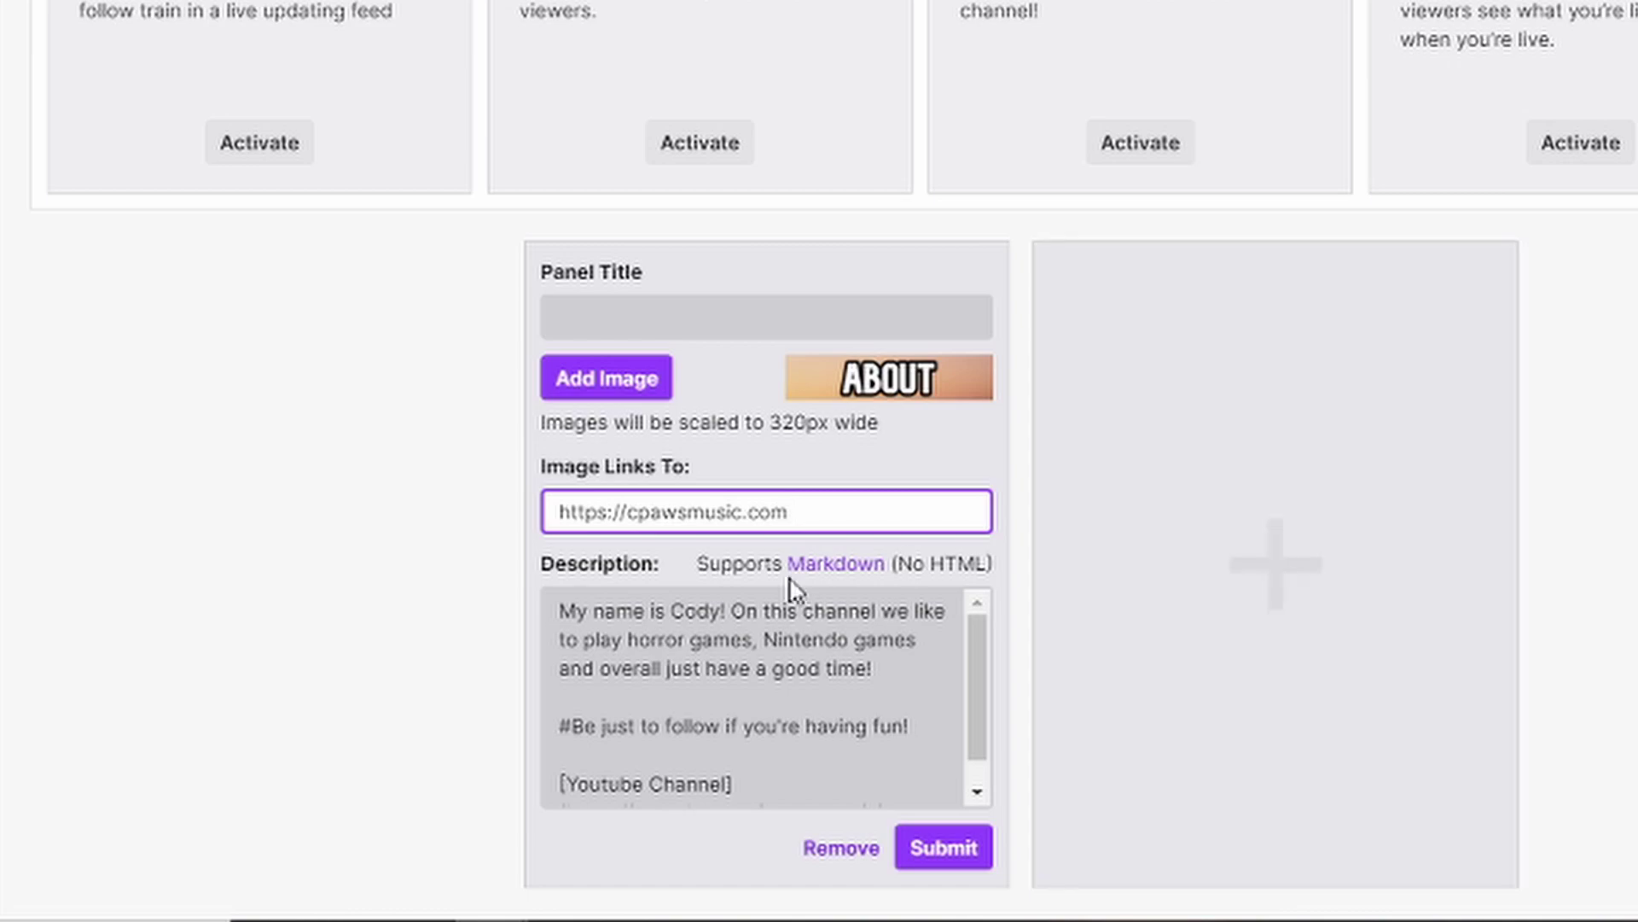
# Submit the ABOUT panel with its image link and turn off panel editing.
pyautogui.scroll(-1, 768, 683)
pyautogui.click(982, 849)
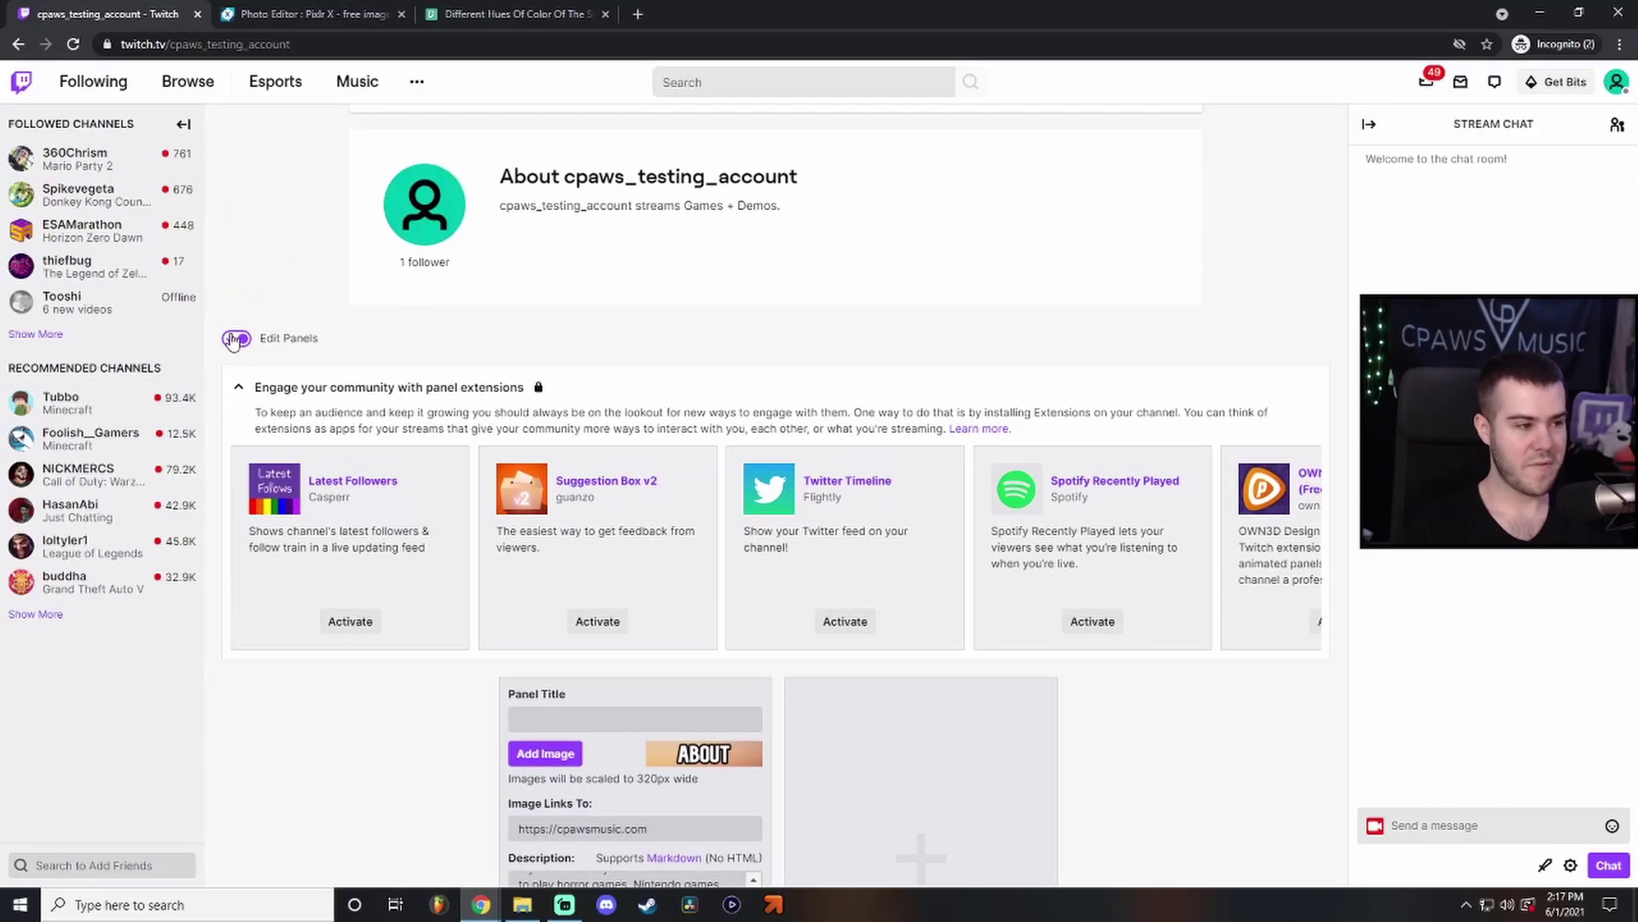
pyautogui.click(232, 334)
# Test the link on the ABOUT panel image, then close the website it opens.
pyautogui.scroll(-1, 381, 539)
pyautogui.scroll(1, 832, 445)
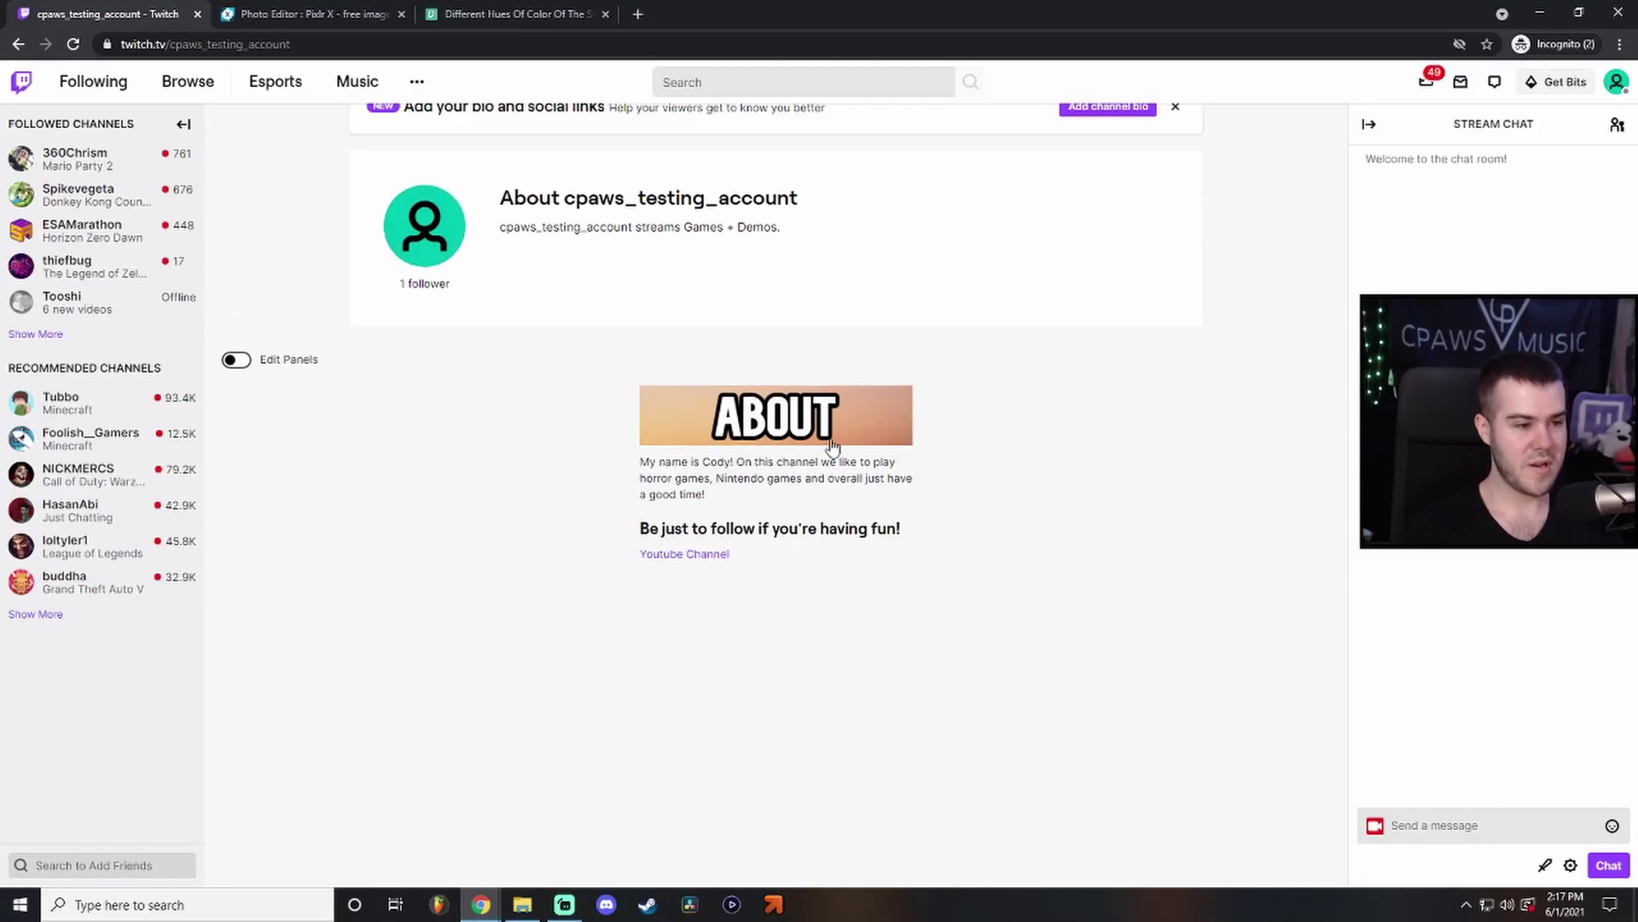
pyautogui.click(698, 416)
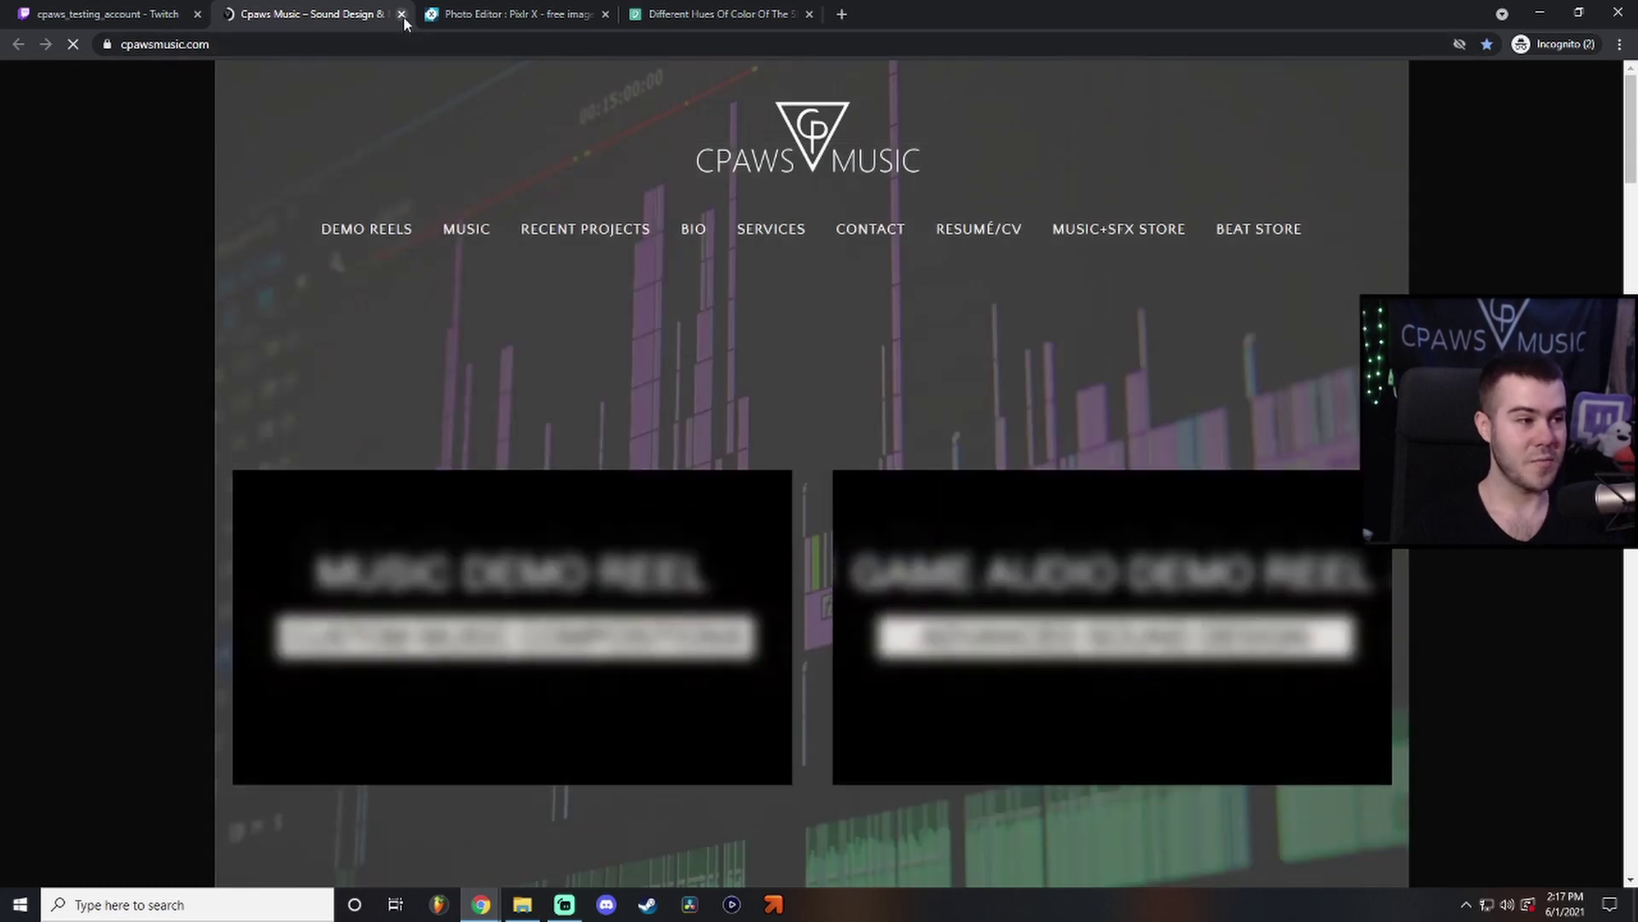
pyautogui.click(403, 17)
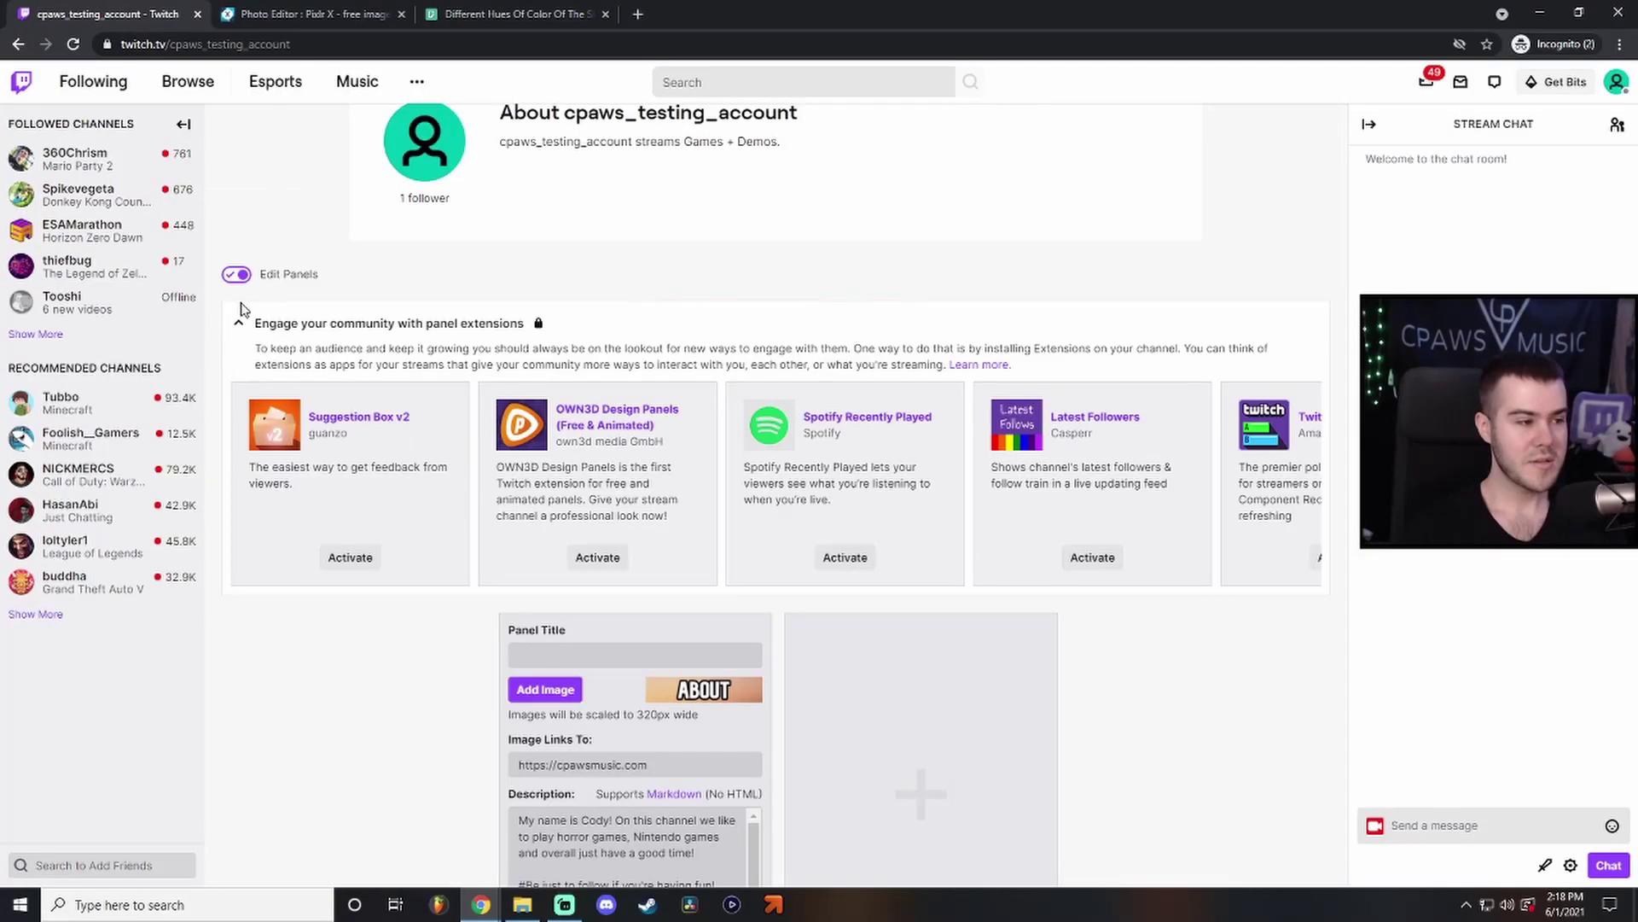
# With panel editing on, add a second text or image panel with the description "1. Don't be a jerk" and "2. Have Fun".
pyautogui.scroll(-2, 310, 593)
pyautogui.scroll(-1, 310, 593)
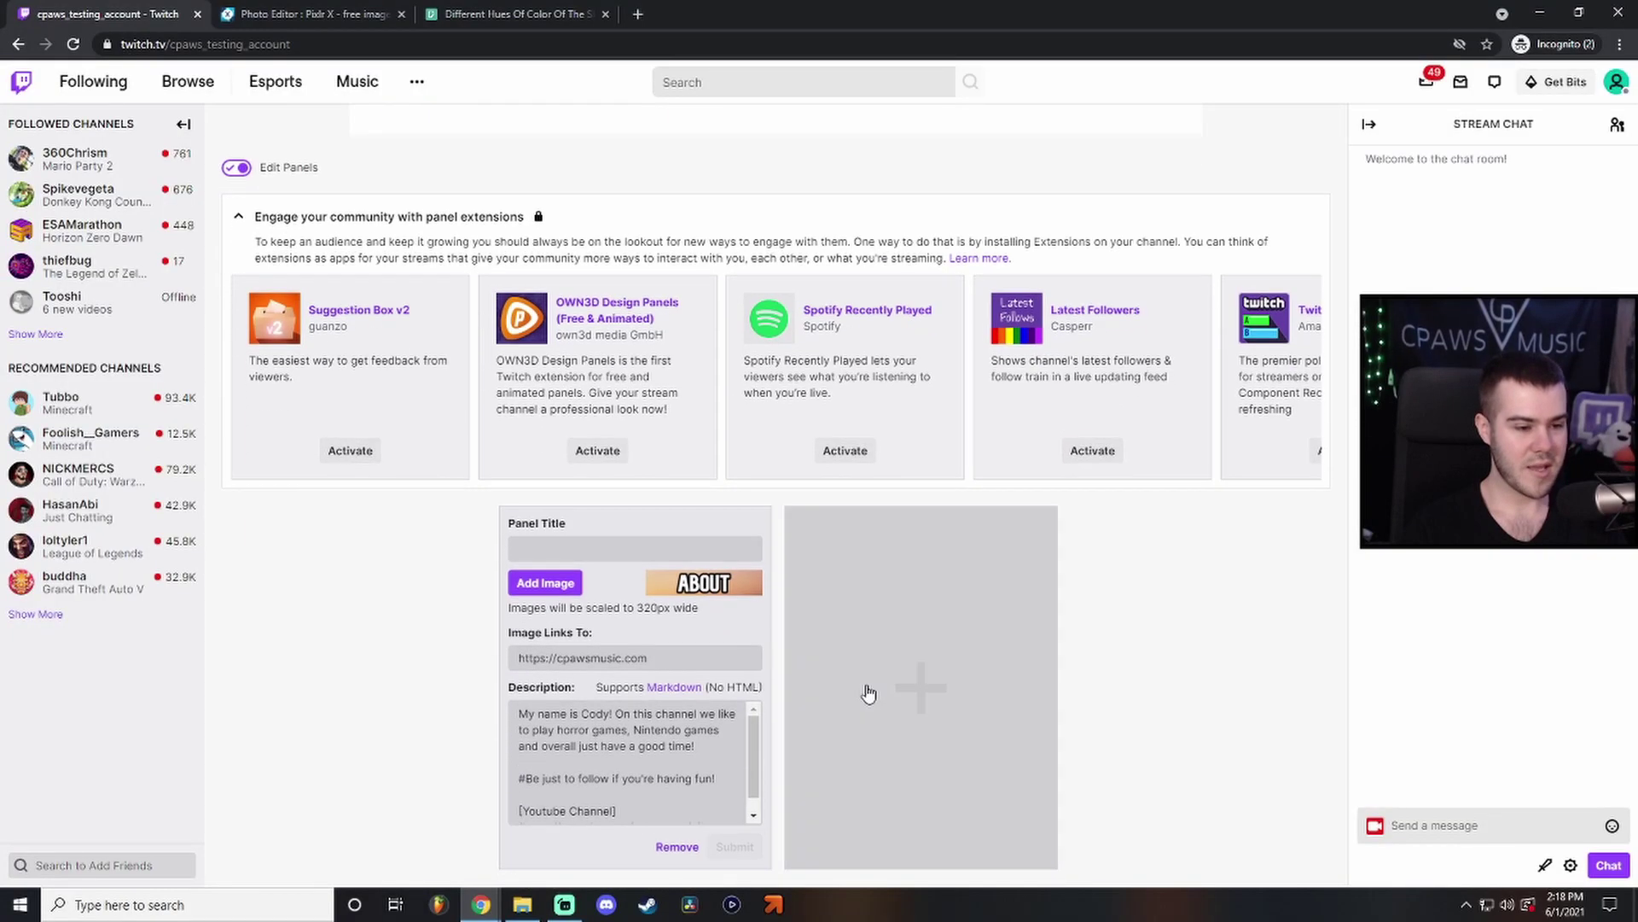
pyautogui.click(934, 685)
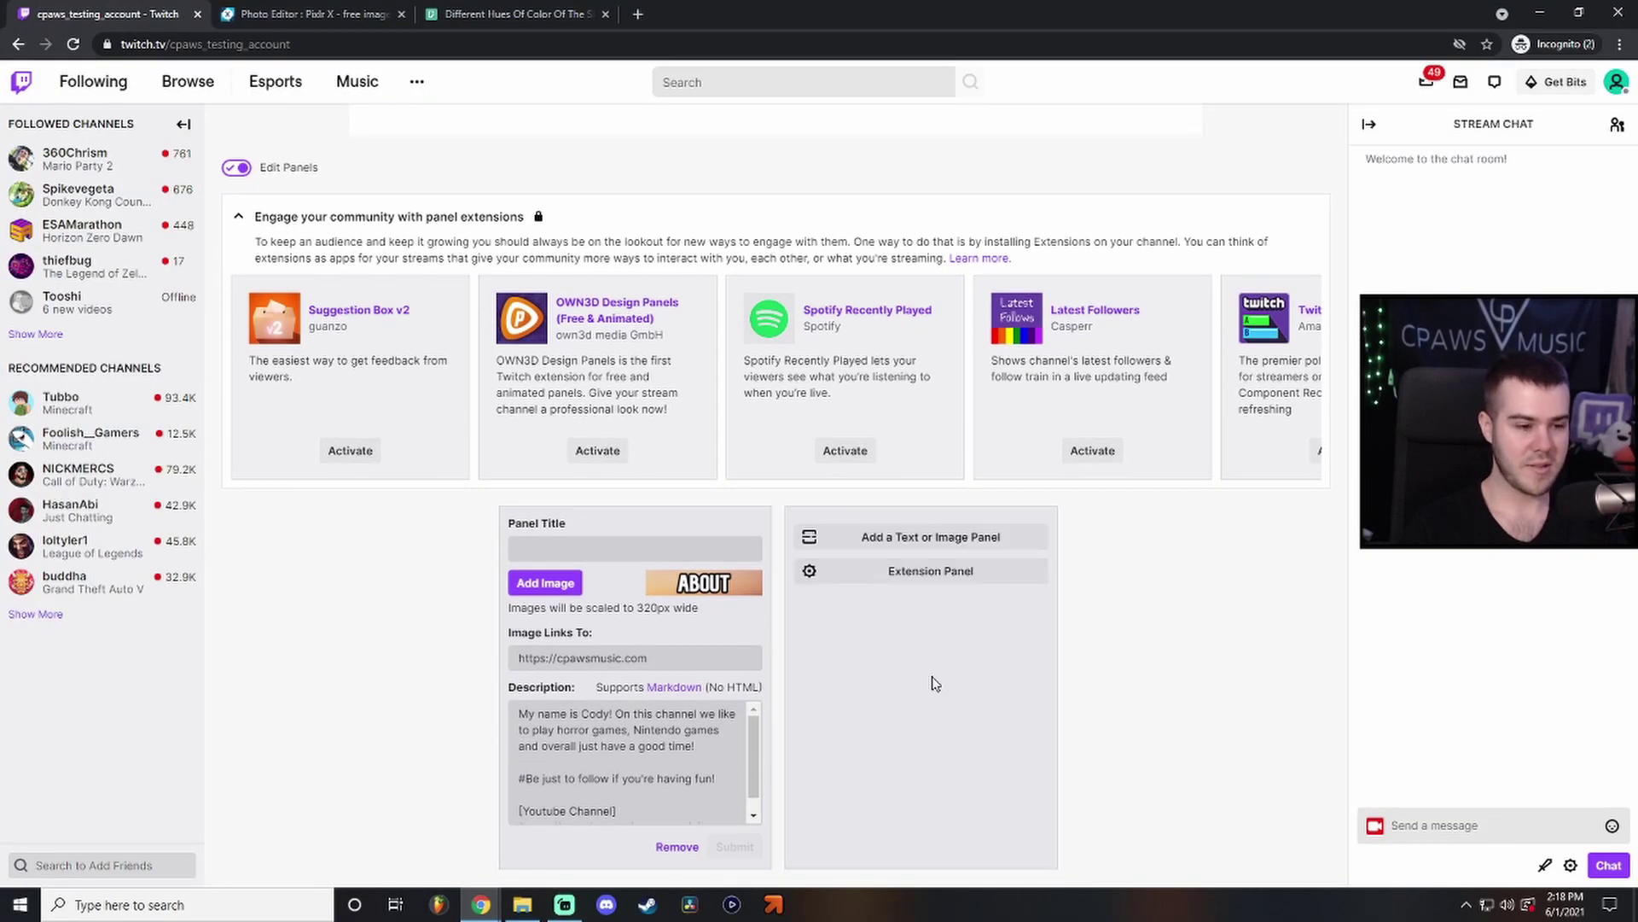
pyautogui.click(911, 537)
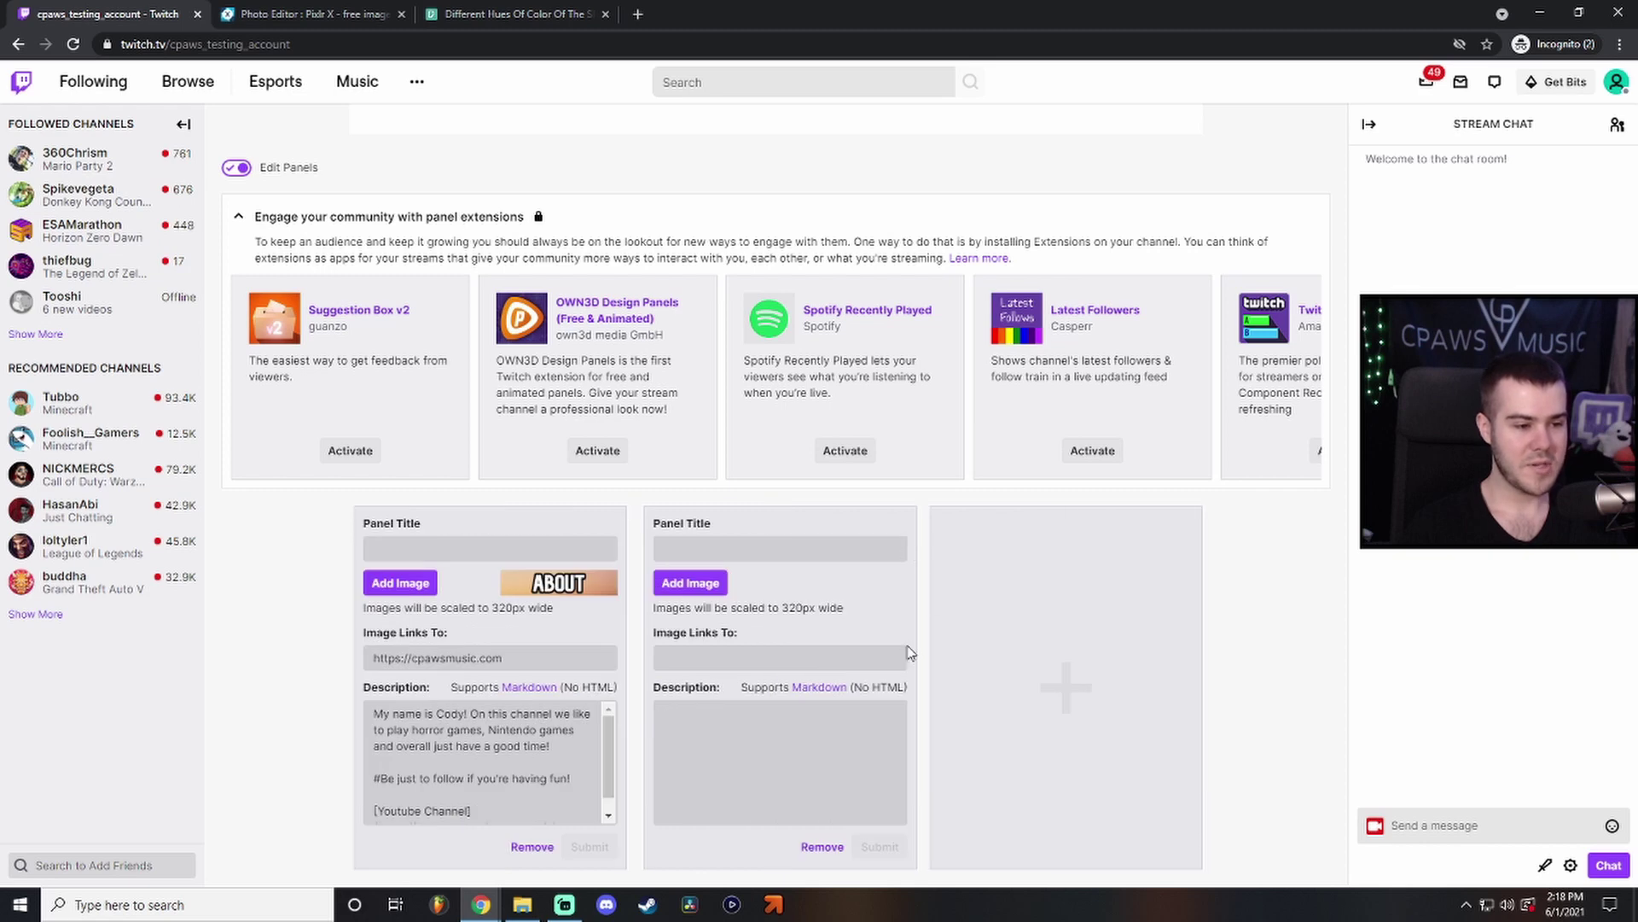
pyautogui.click(886, 714)
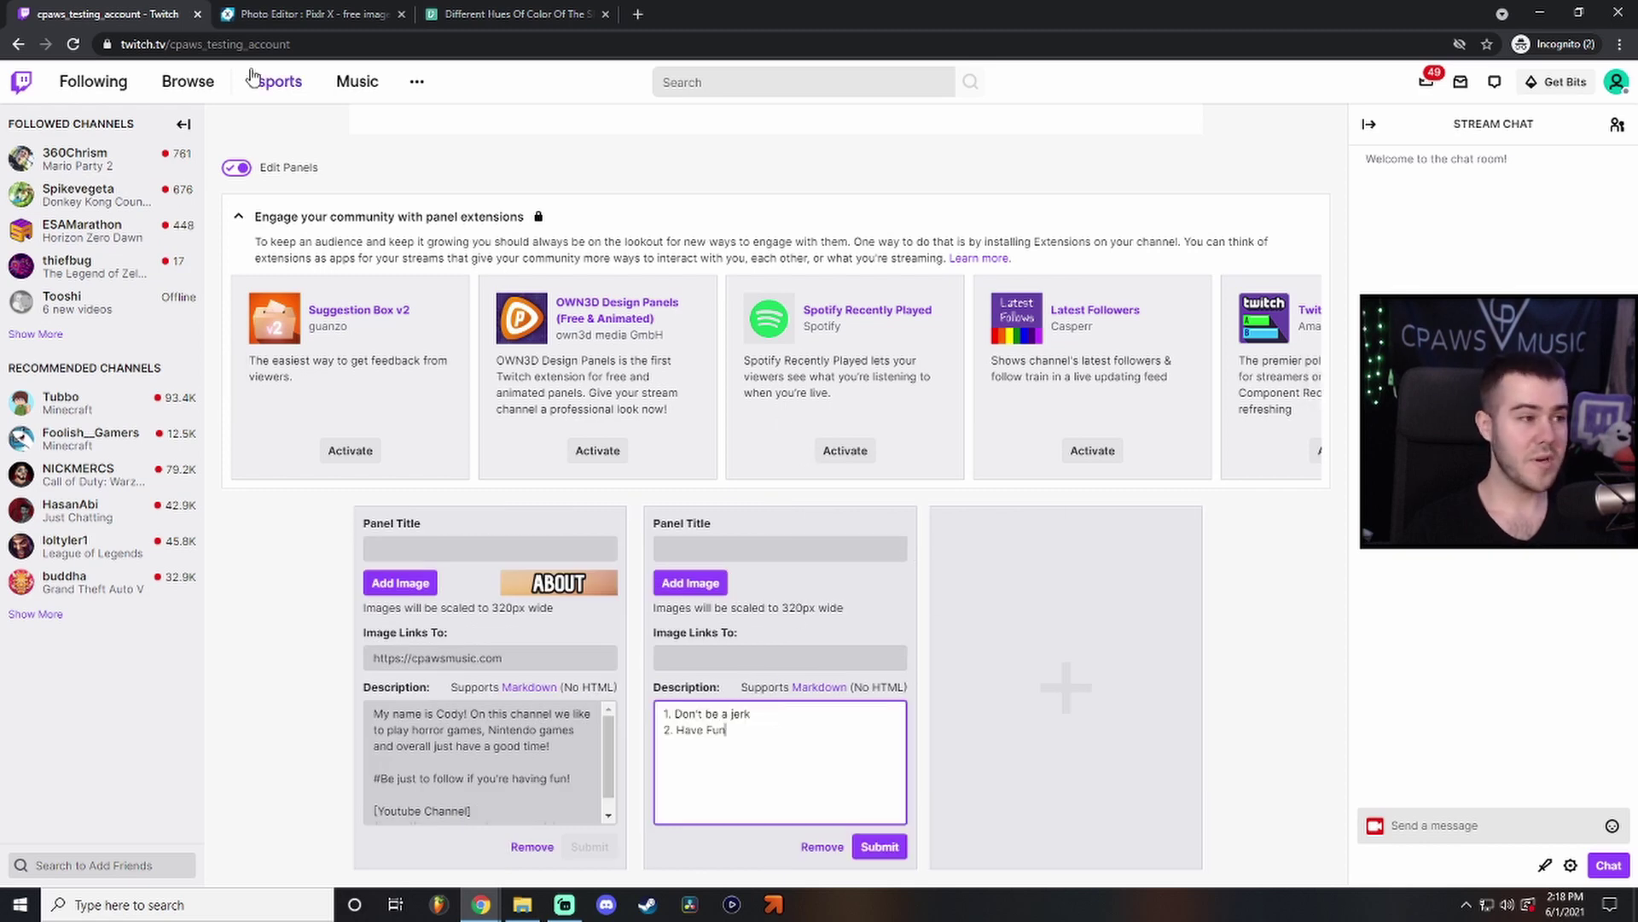
# Switch to Pixlr X, change the panel image's ABOUT text to "RULES" and open the save options.
pyautogui.click(330, 17)
pyautogui.click(1088, 657)
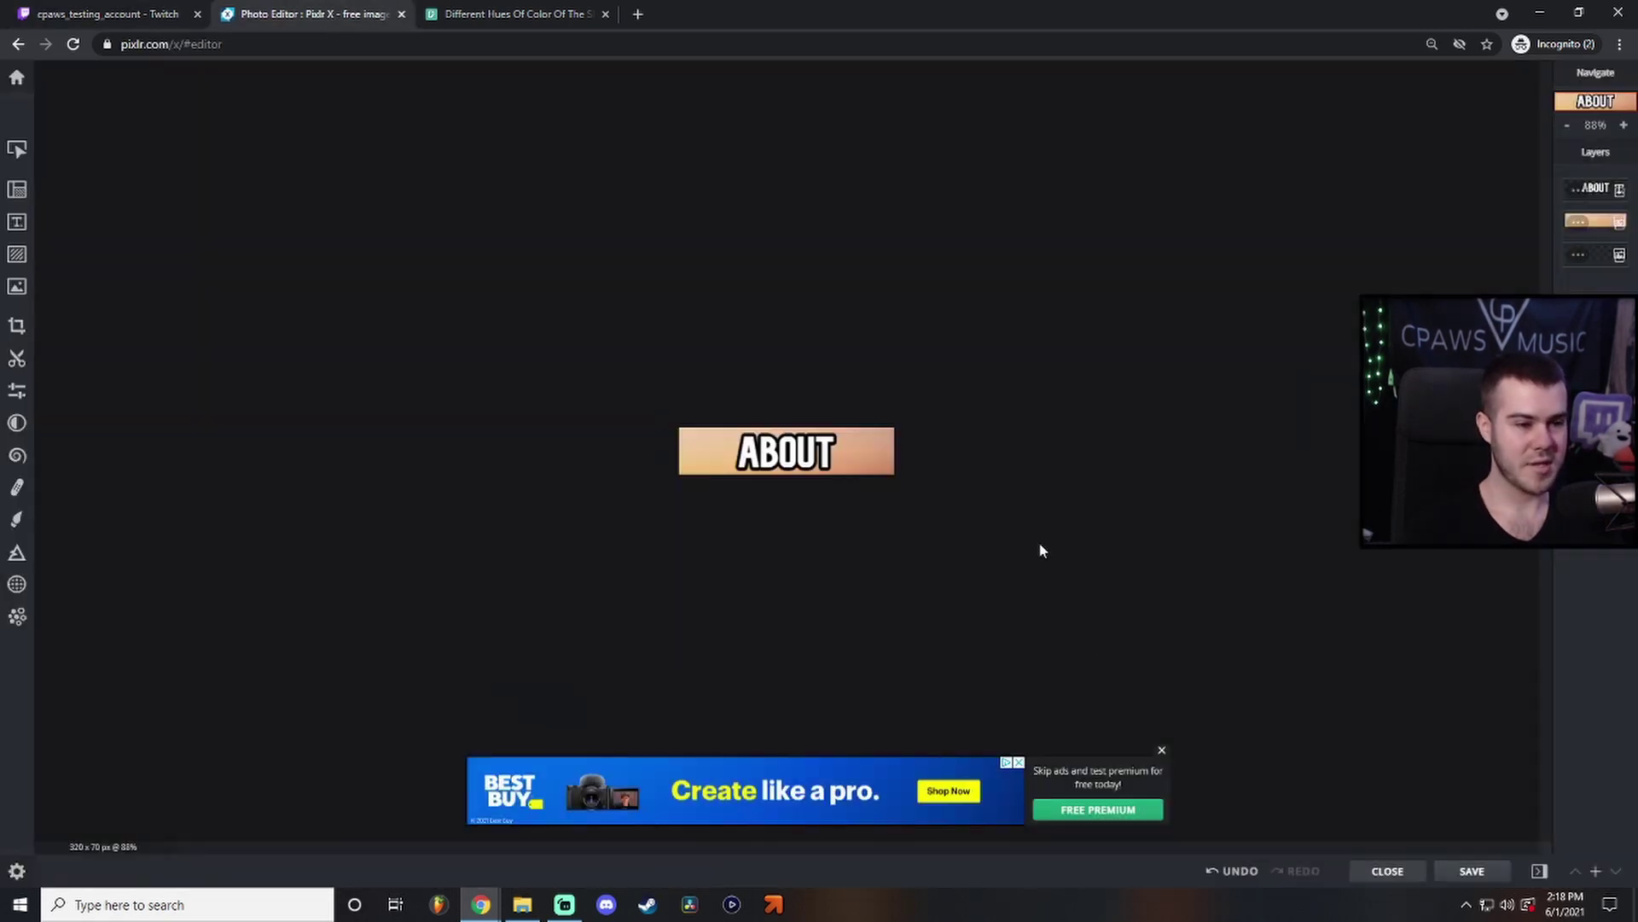
pyautogui.click(800, 452)
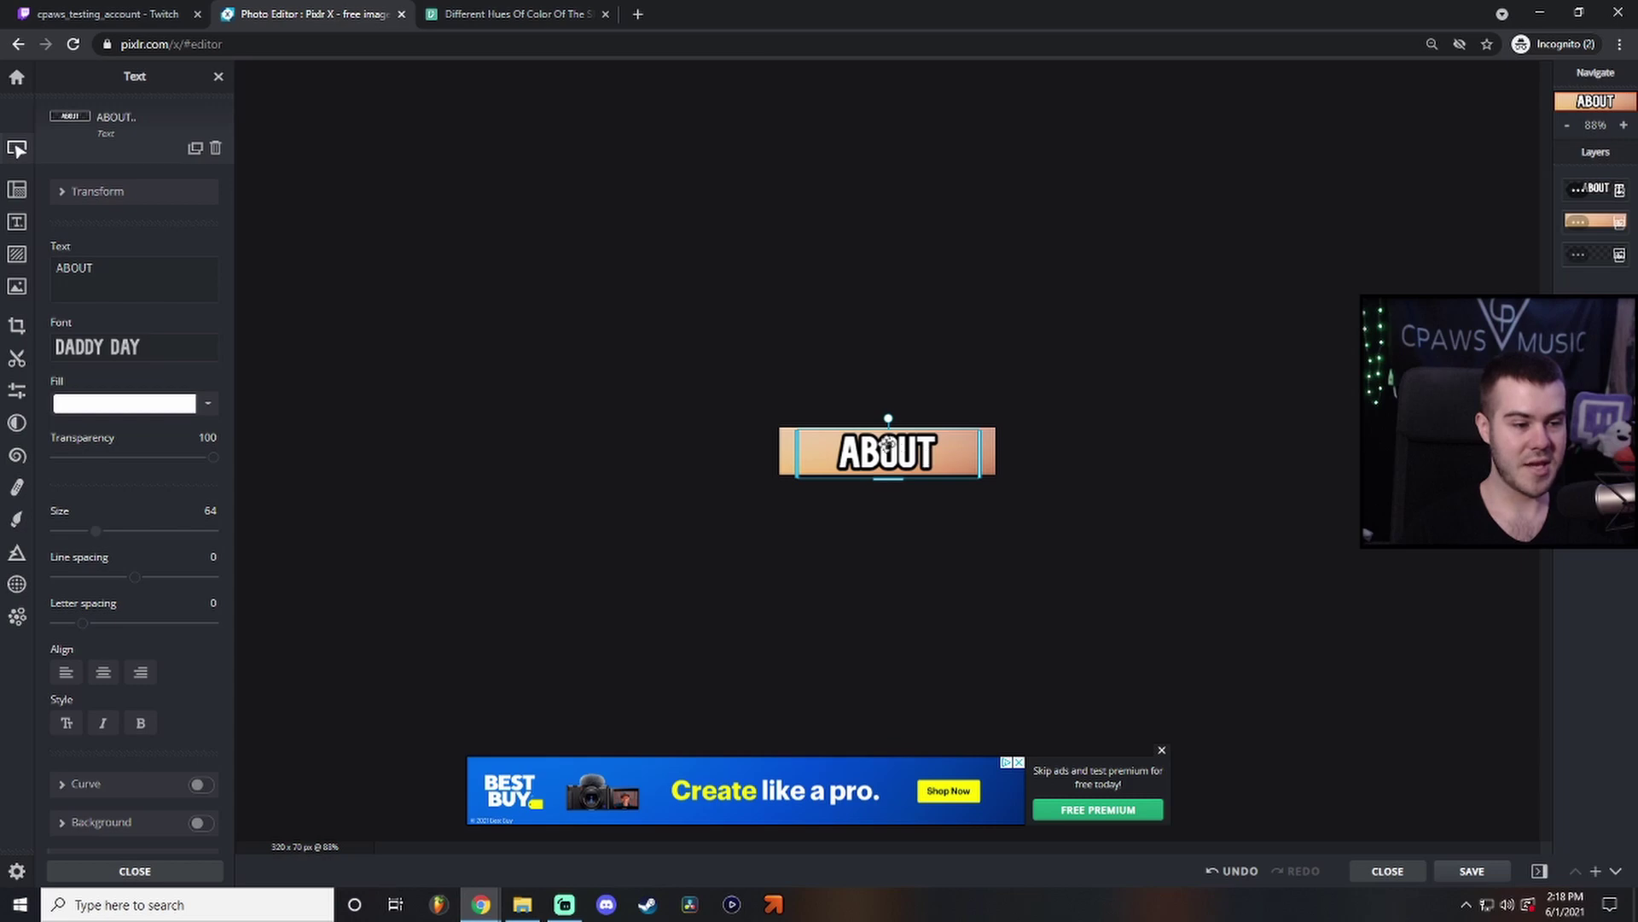
pyautogui.click(16, 189)
pyautogui.click(17, 150)
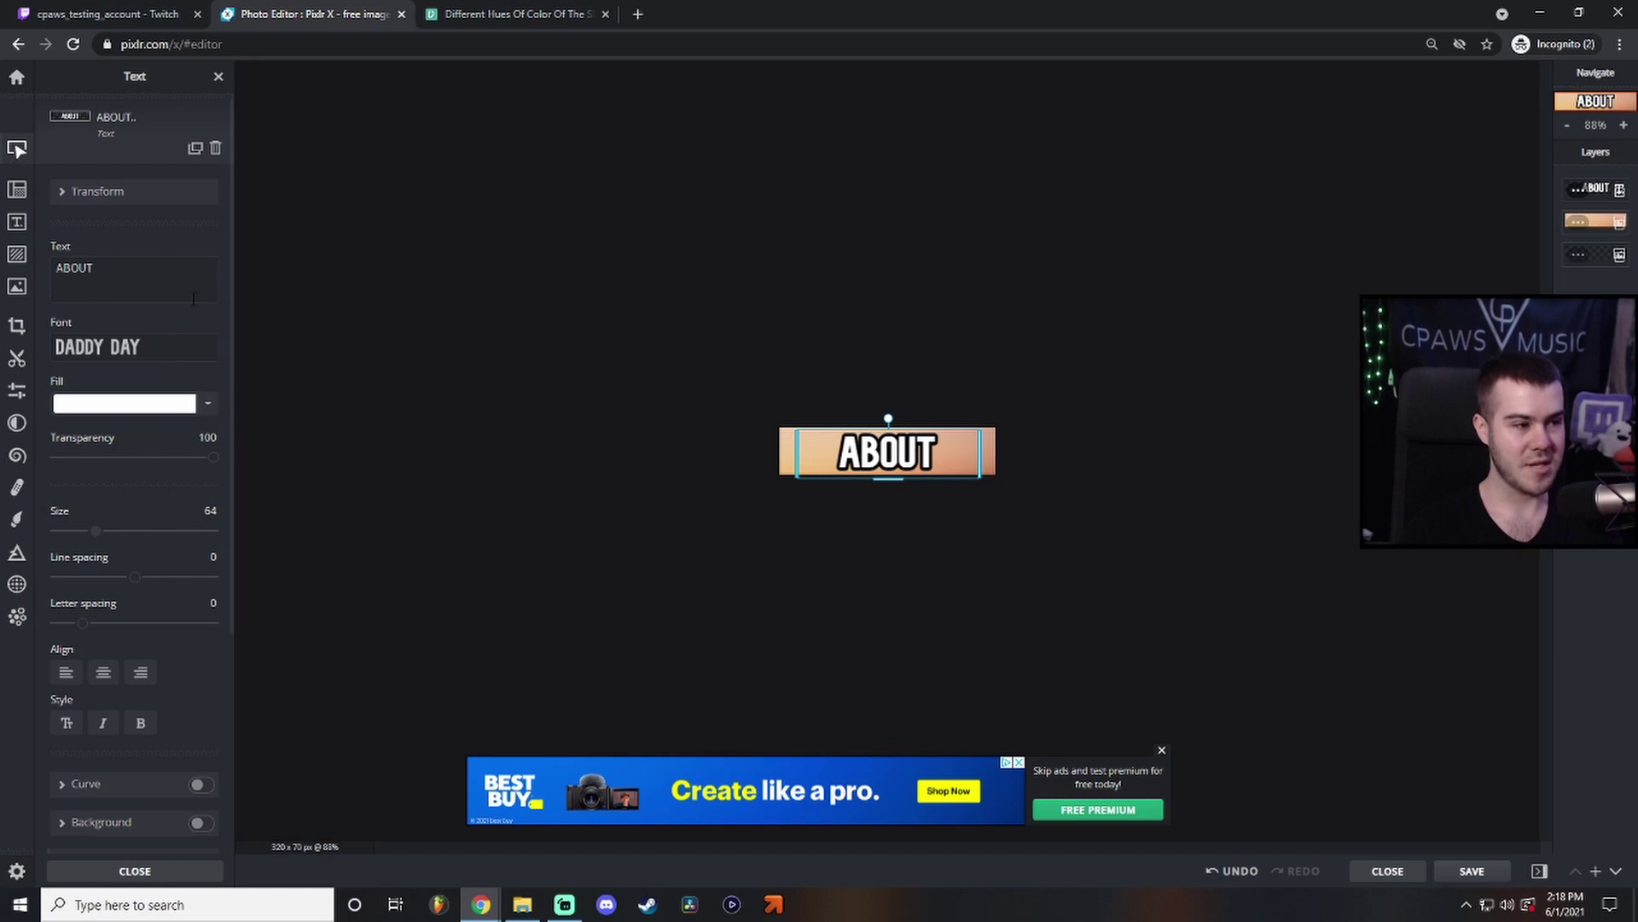
pyautogui.doubleClick(123, 275)
pyautogui.write('R')
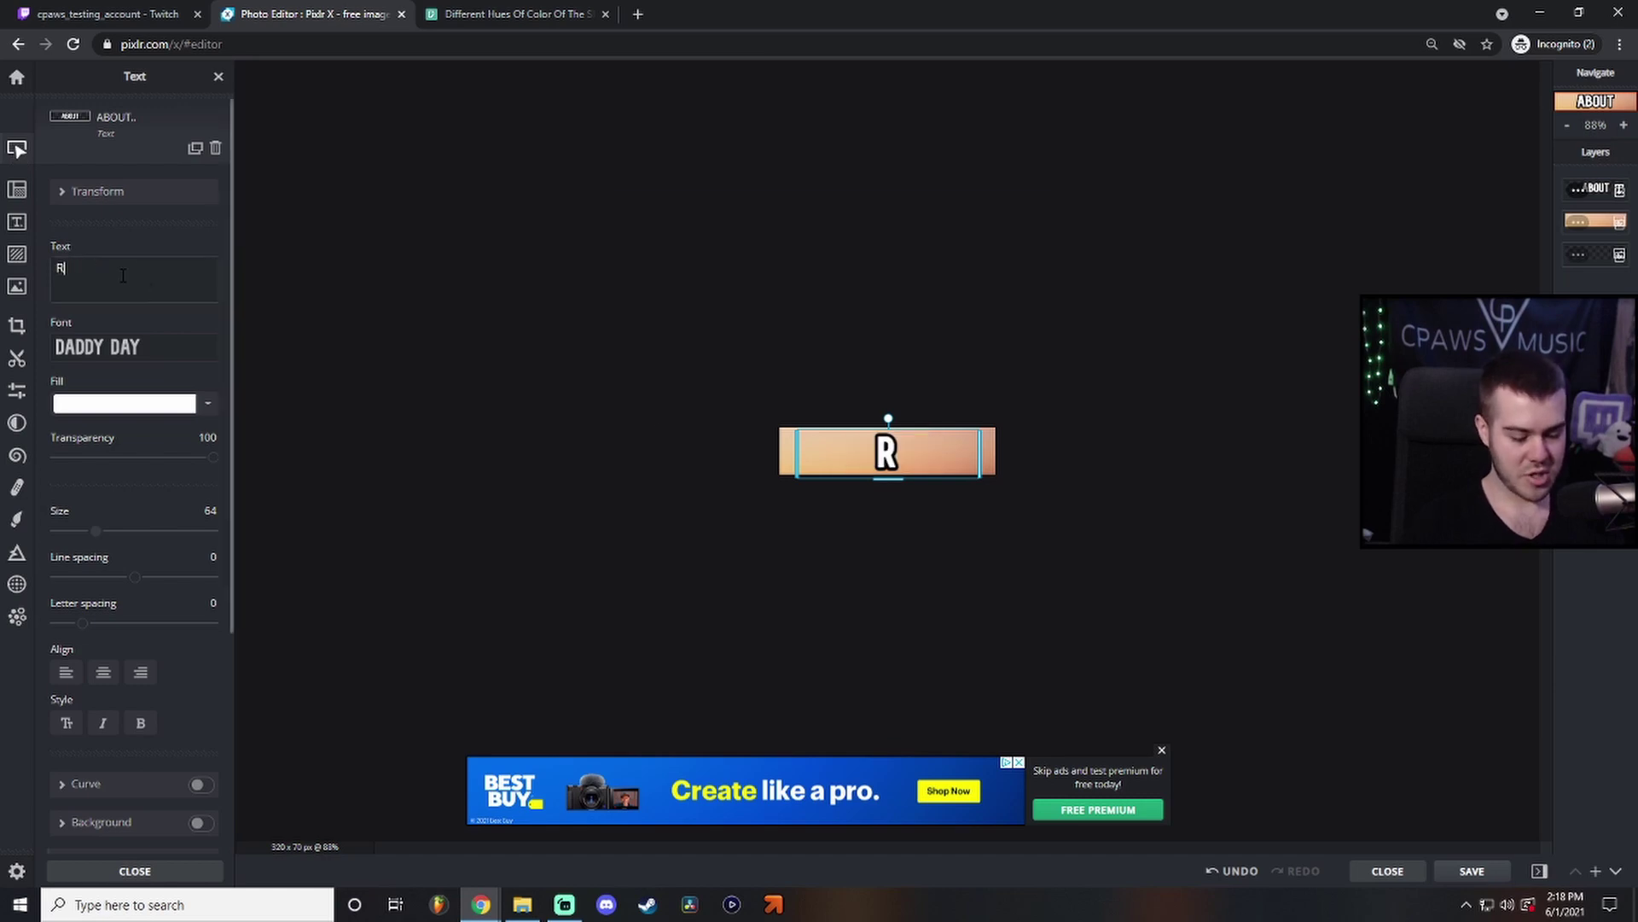
pyautogui.write('ULES')
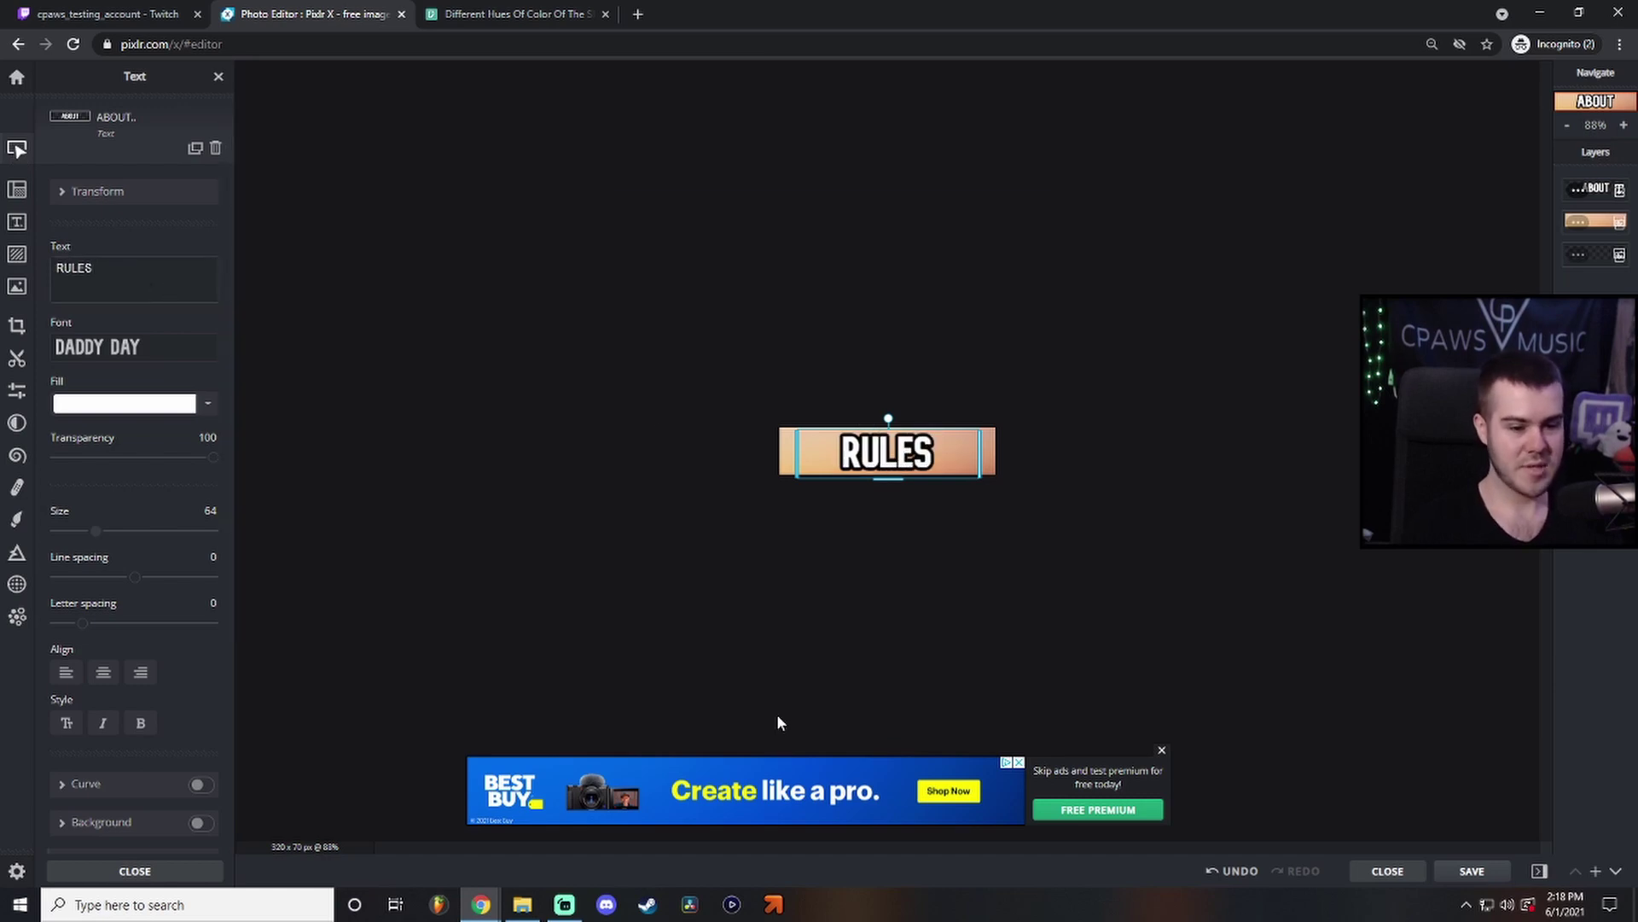
pyautogui.click(1472, 871)
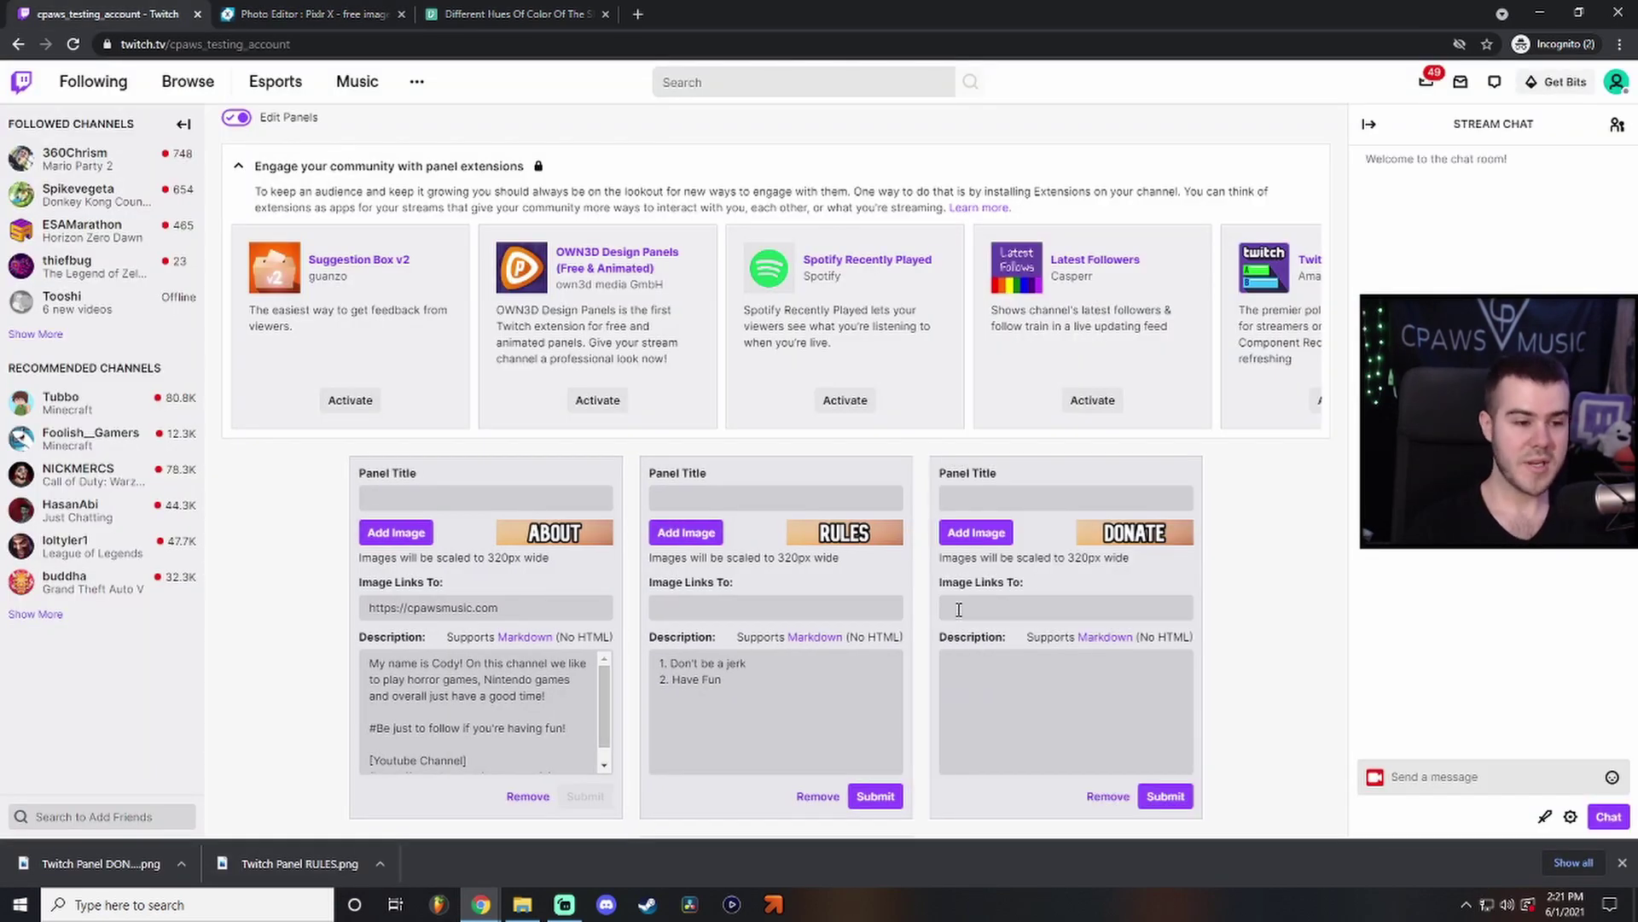
pyautogui.click(959, 609)
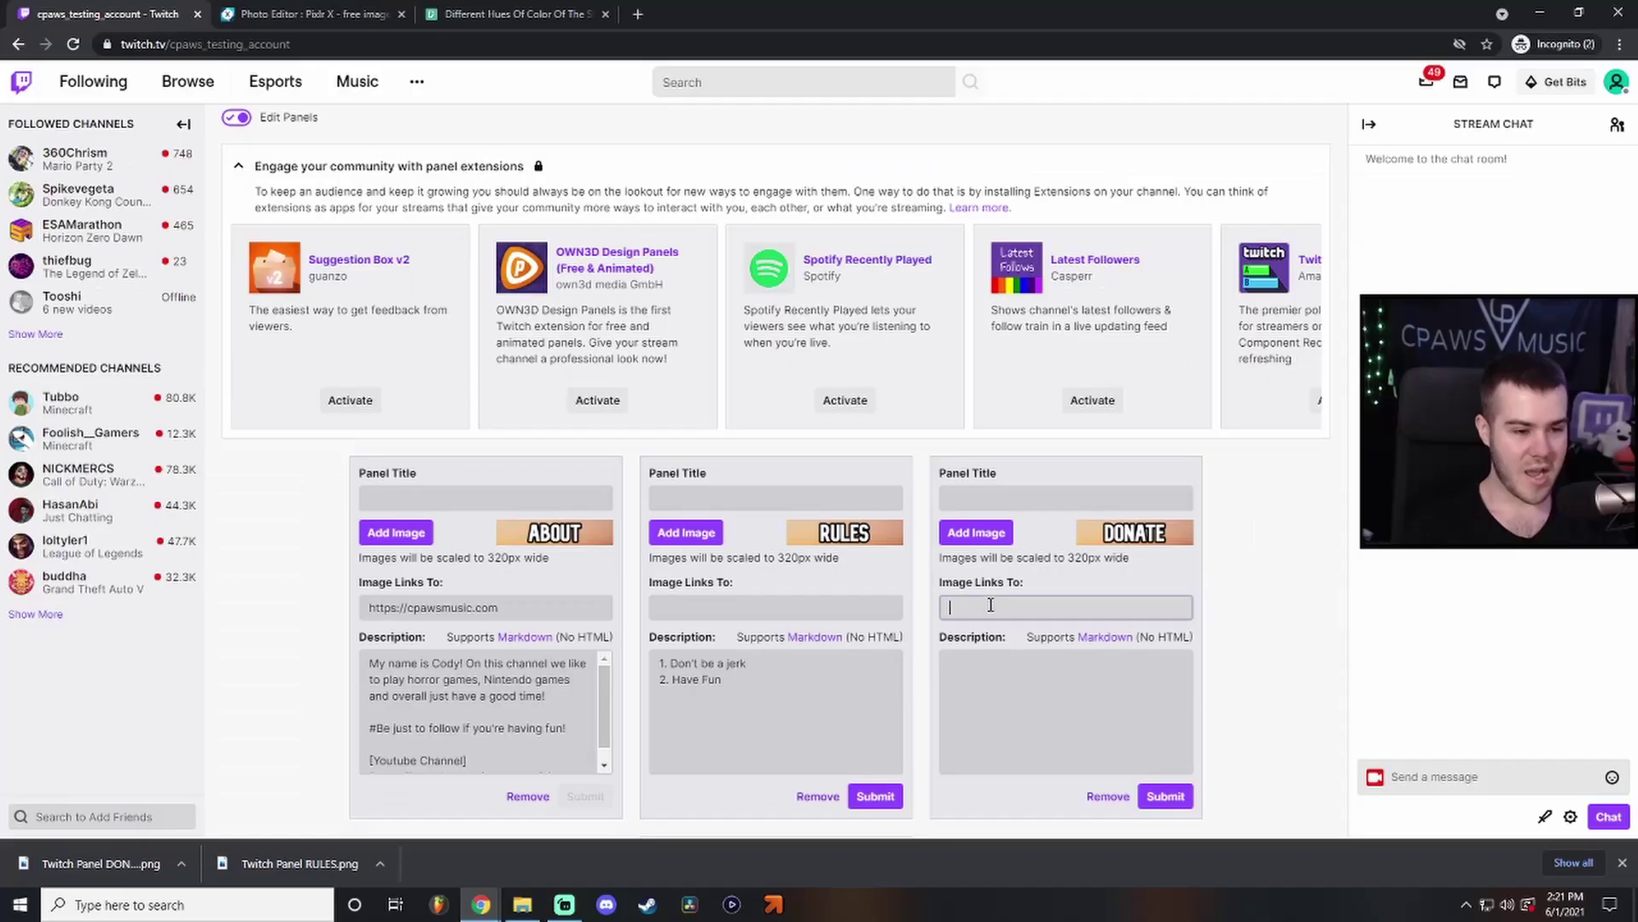
pyautogui.click(442, 759)
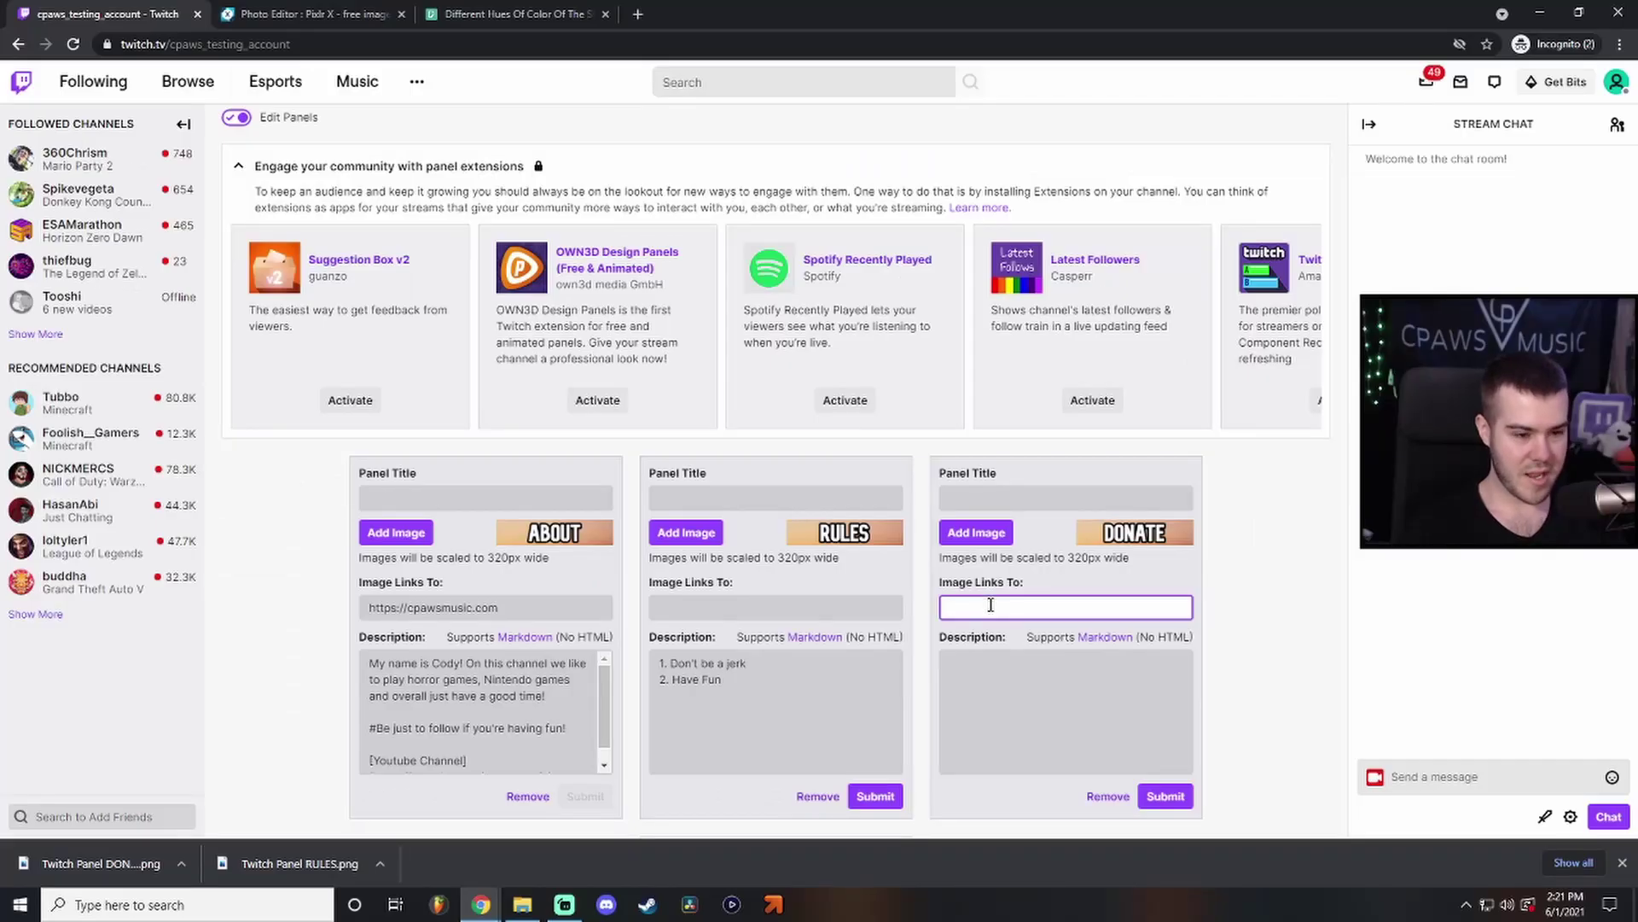
pyautogui.write('https://streamlabs.com/cpawsmusic/tip')
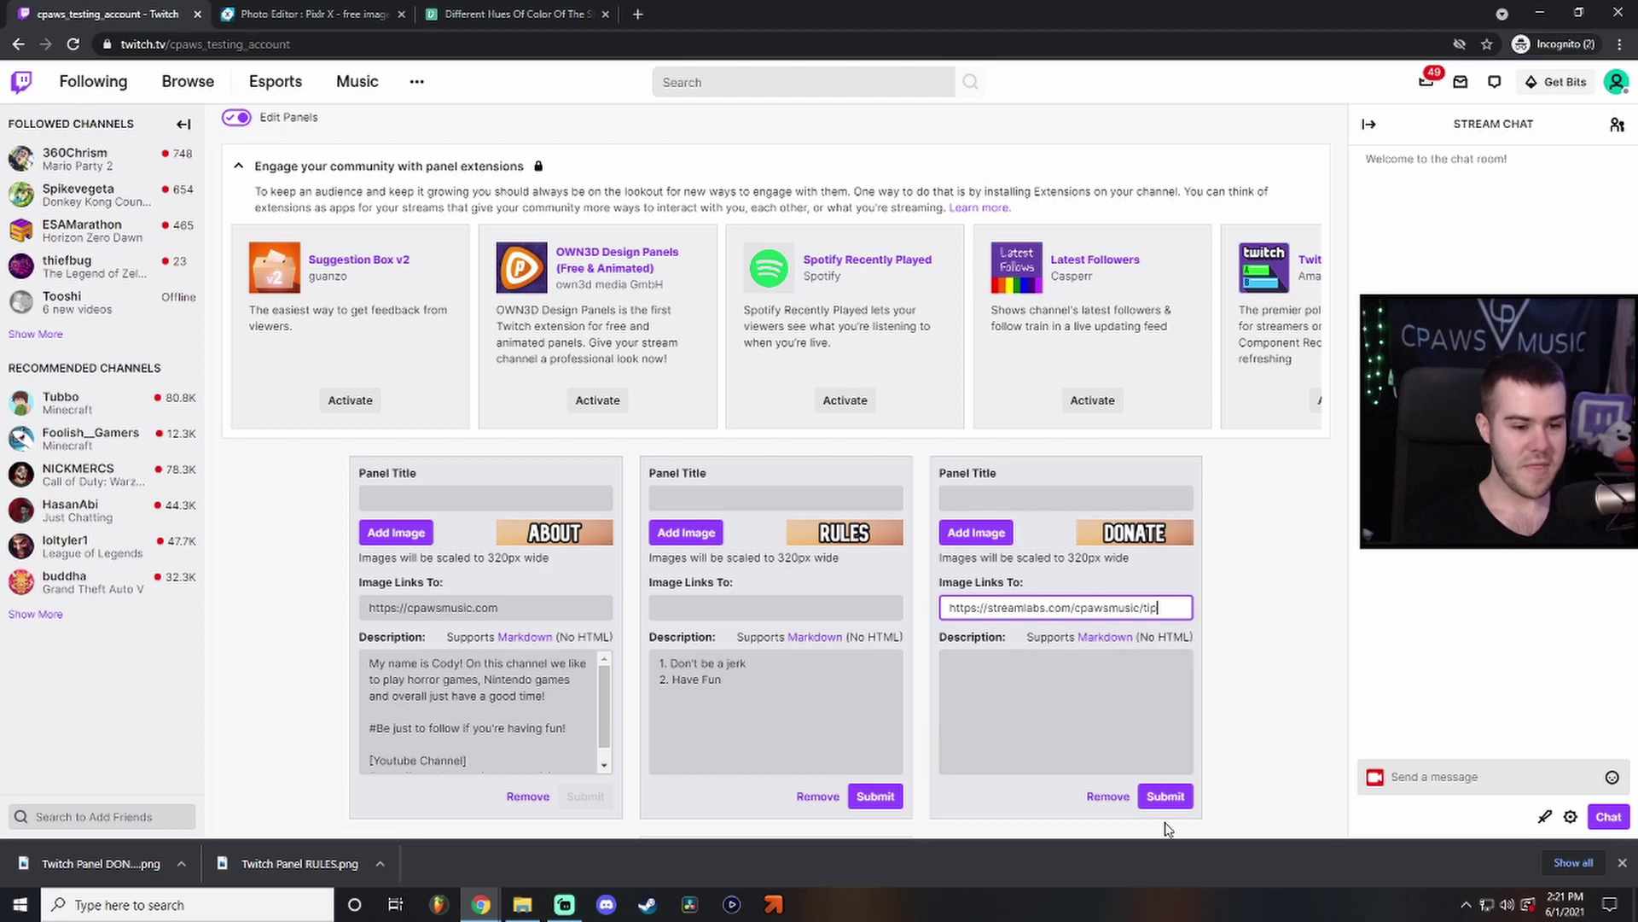
# Submit the DONATE panel and the RULES panel with "#1. Don't be a jerk", and leave panel editing to test the DONATE image's link.
pyautogui.click(1171, 793)
pyautogui.click(864, 795)
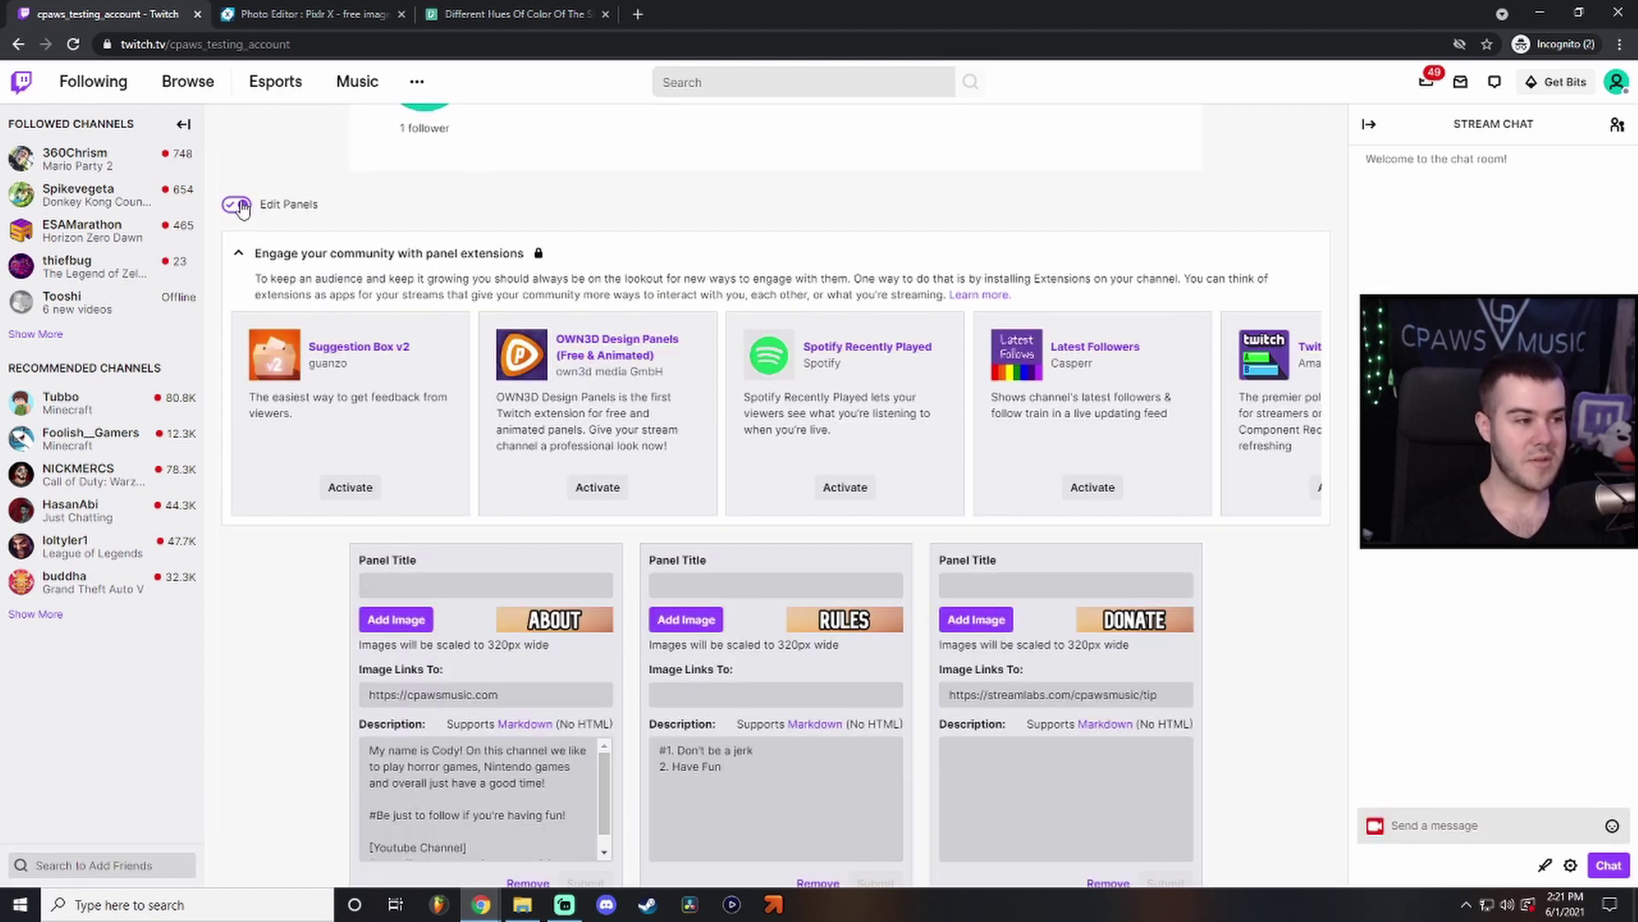
pyautogui.click(237, 205)
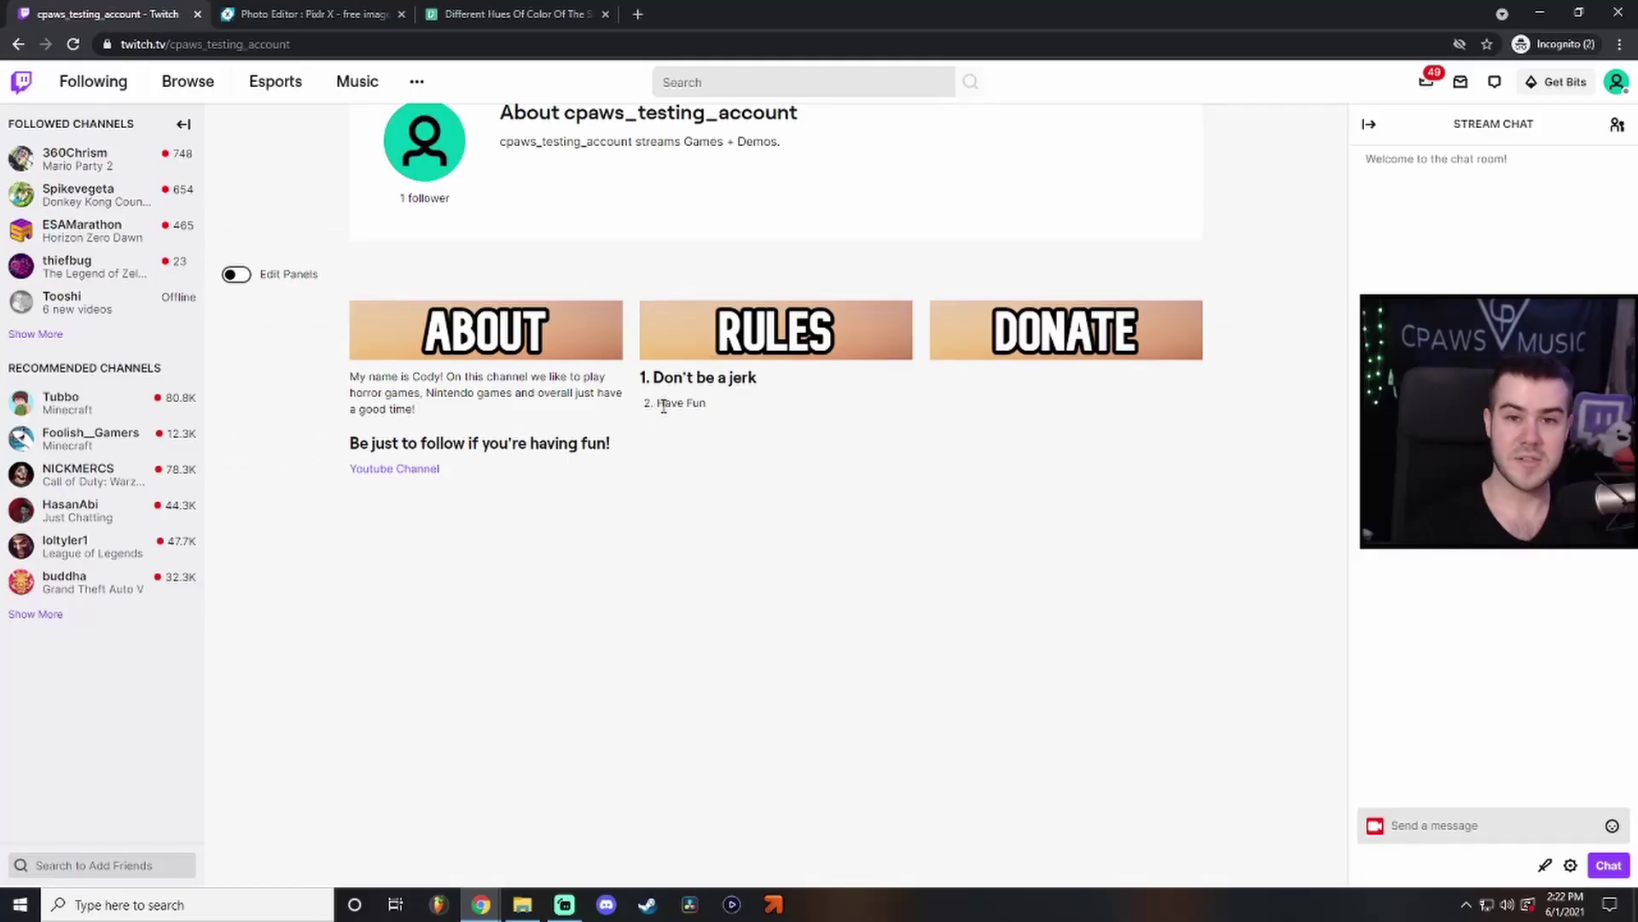
pyautogui.click(1058, 334)
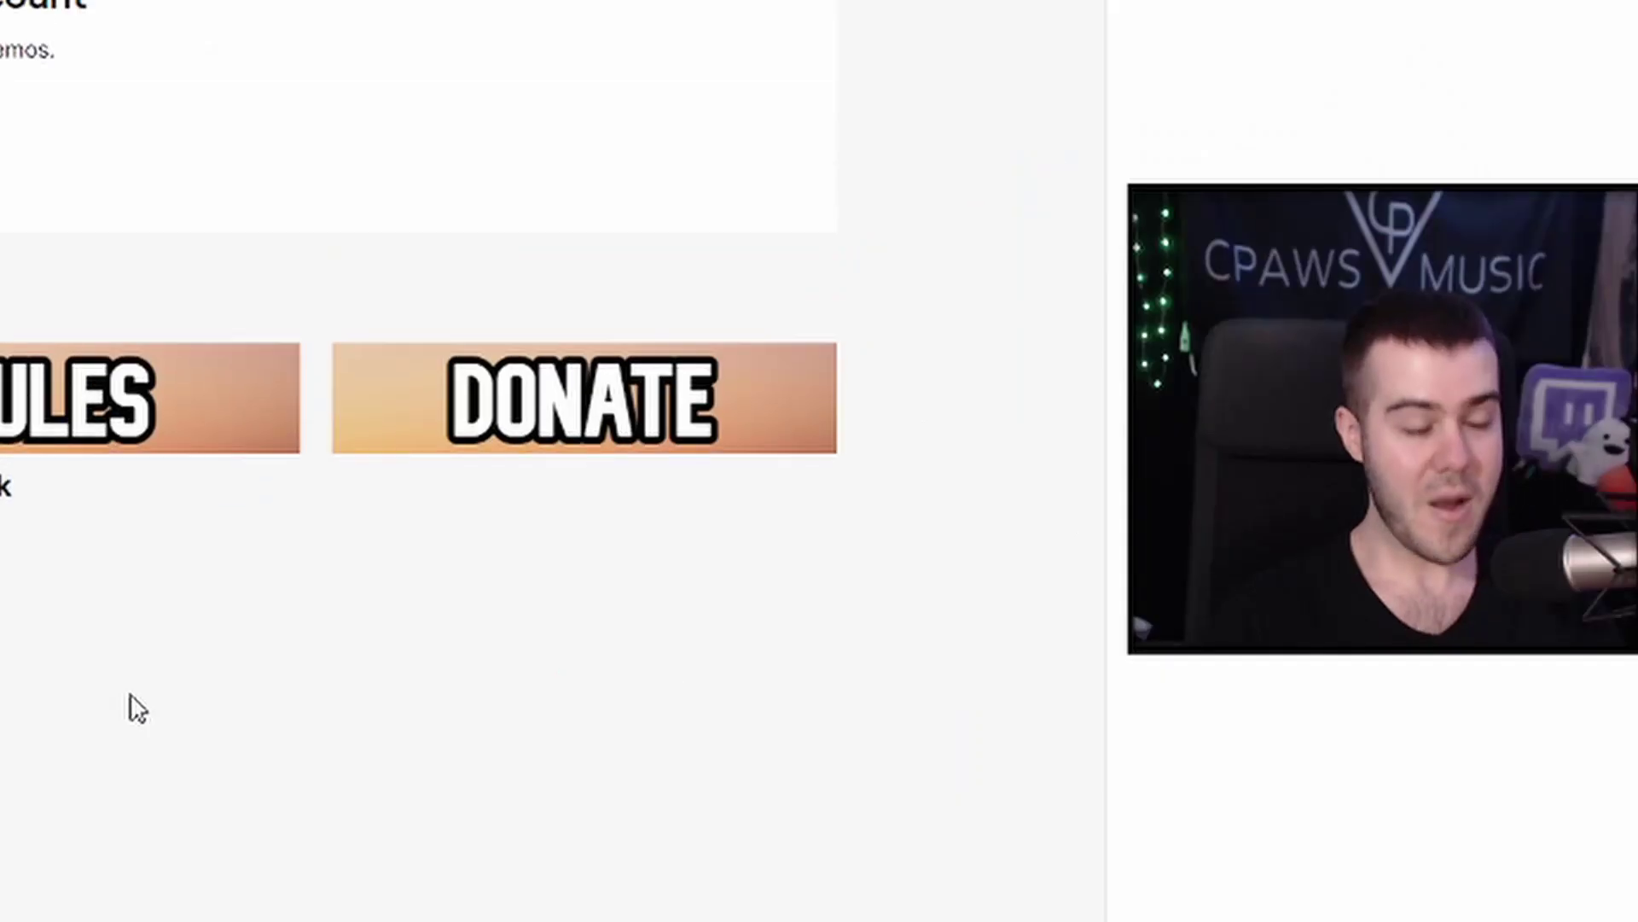
pyautogui.scroll(1, 138, 710)
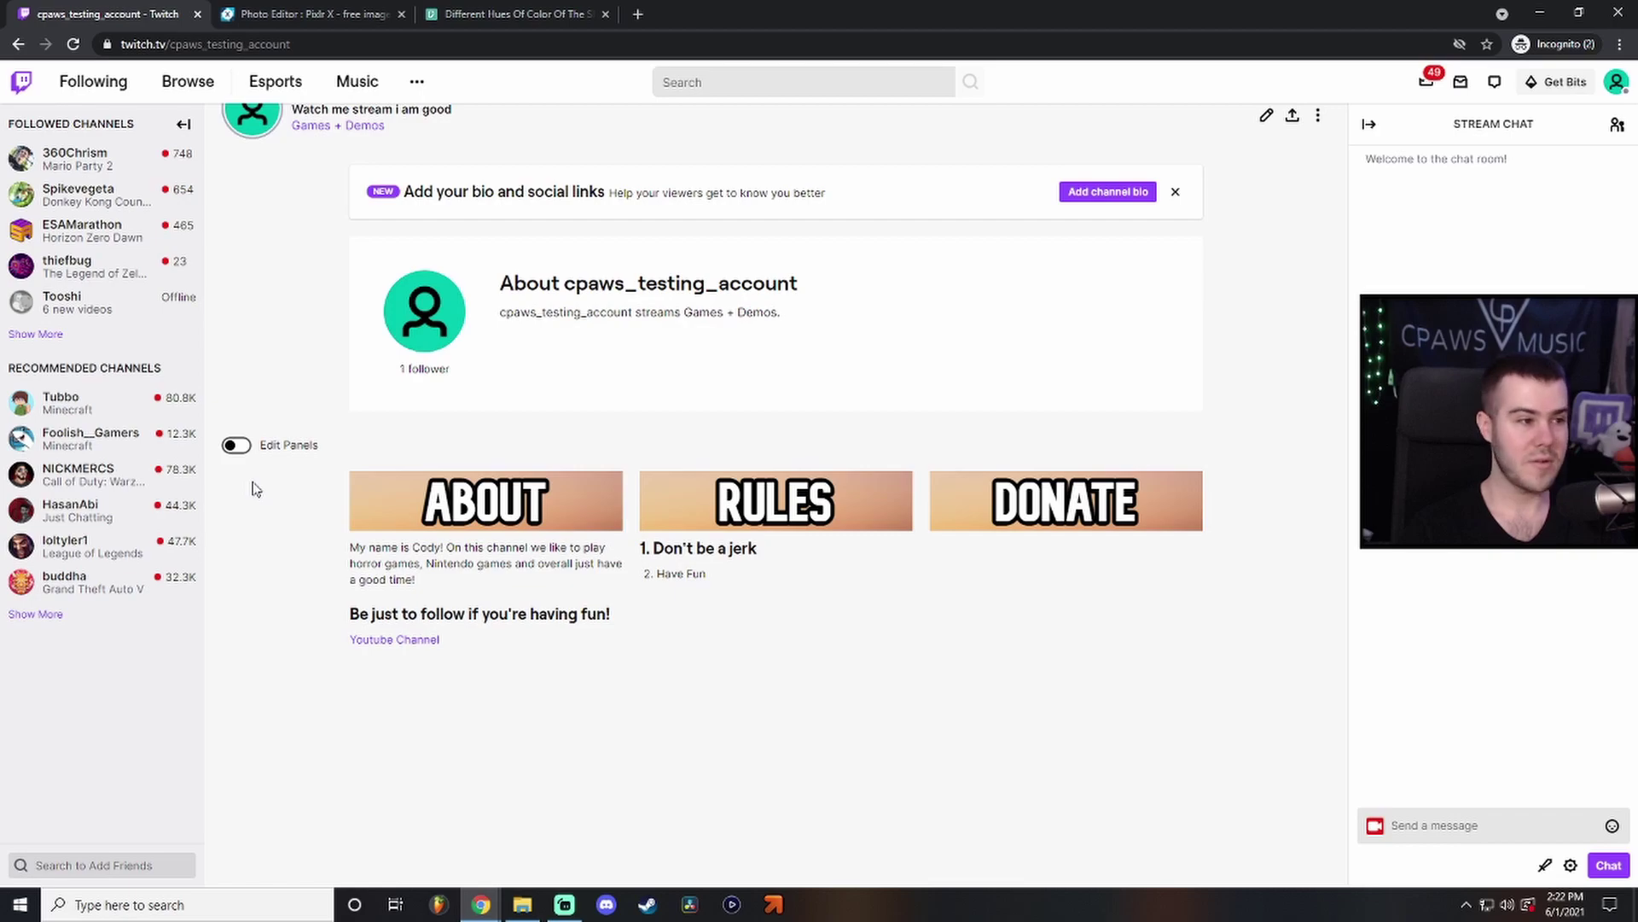
# With panel editing on, review the Latest Followers extension's configuration and activate it with its preset options.
pyautogui.click(239, 448)
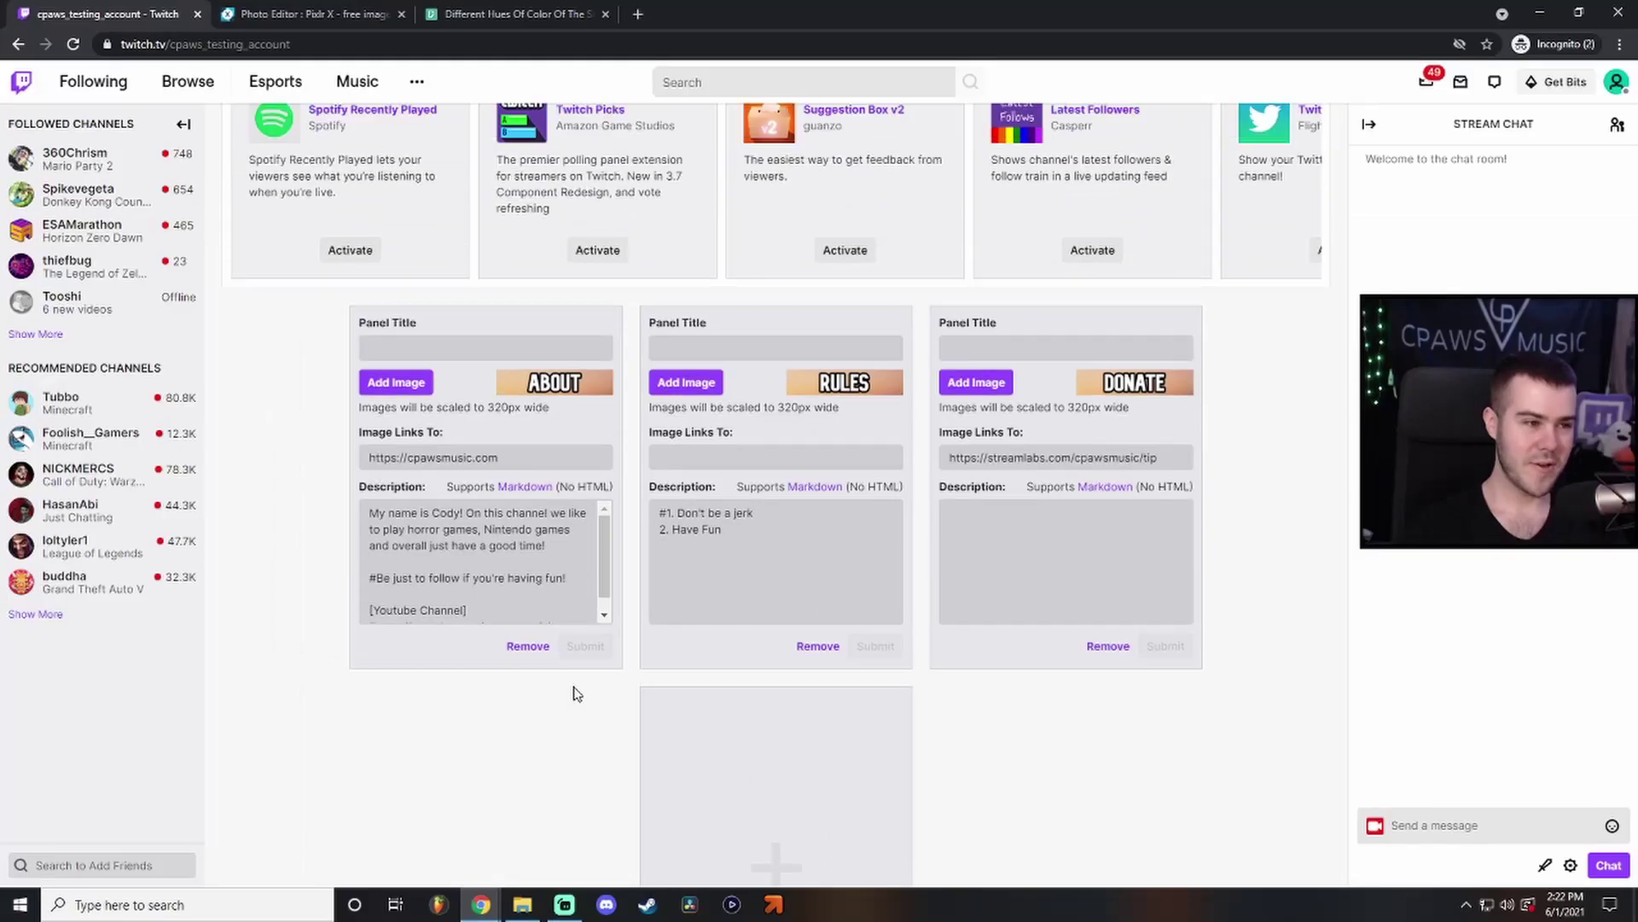
pyautogui.scroll(1, 573, 694)
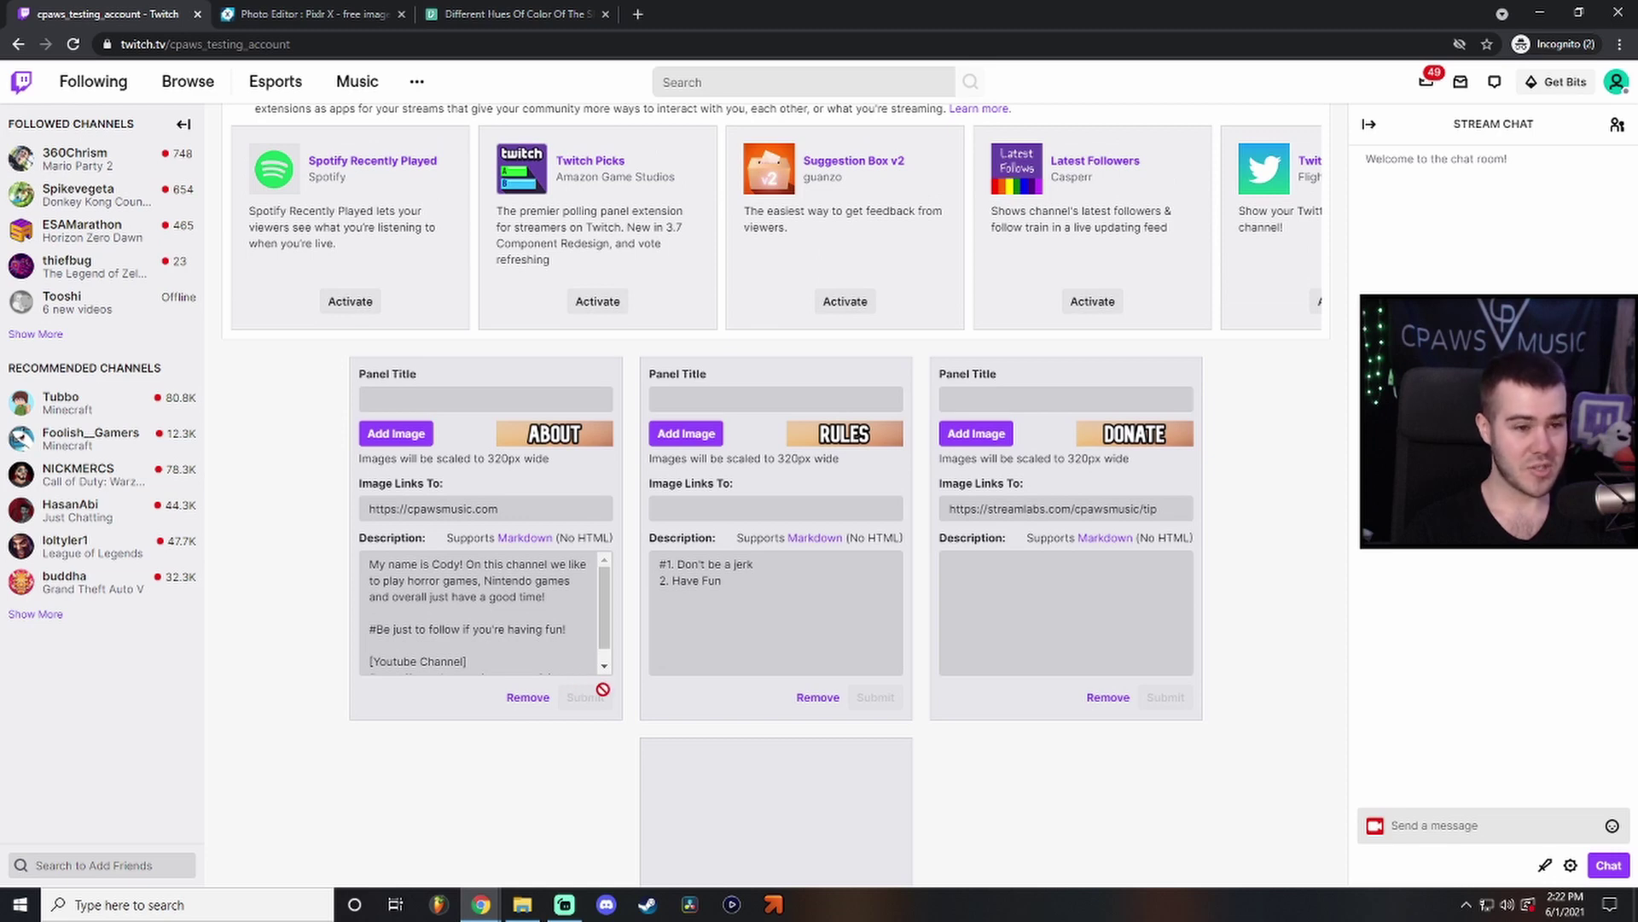
pyautogui.scroll(3, 602, 689)
pyautogui.click(1320, 399)
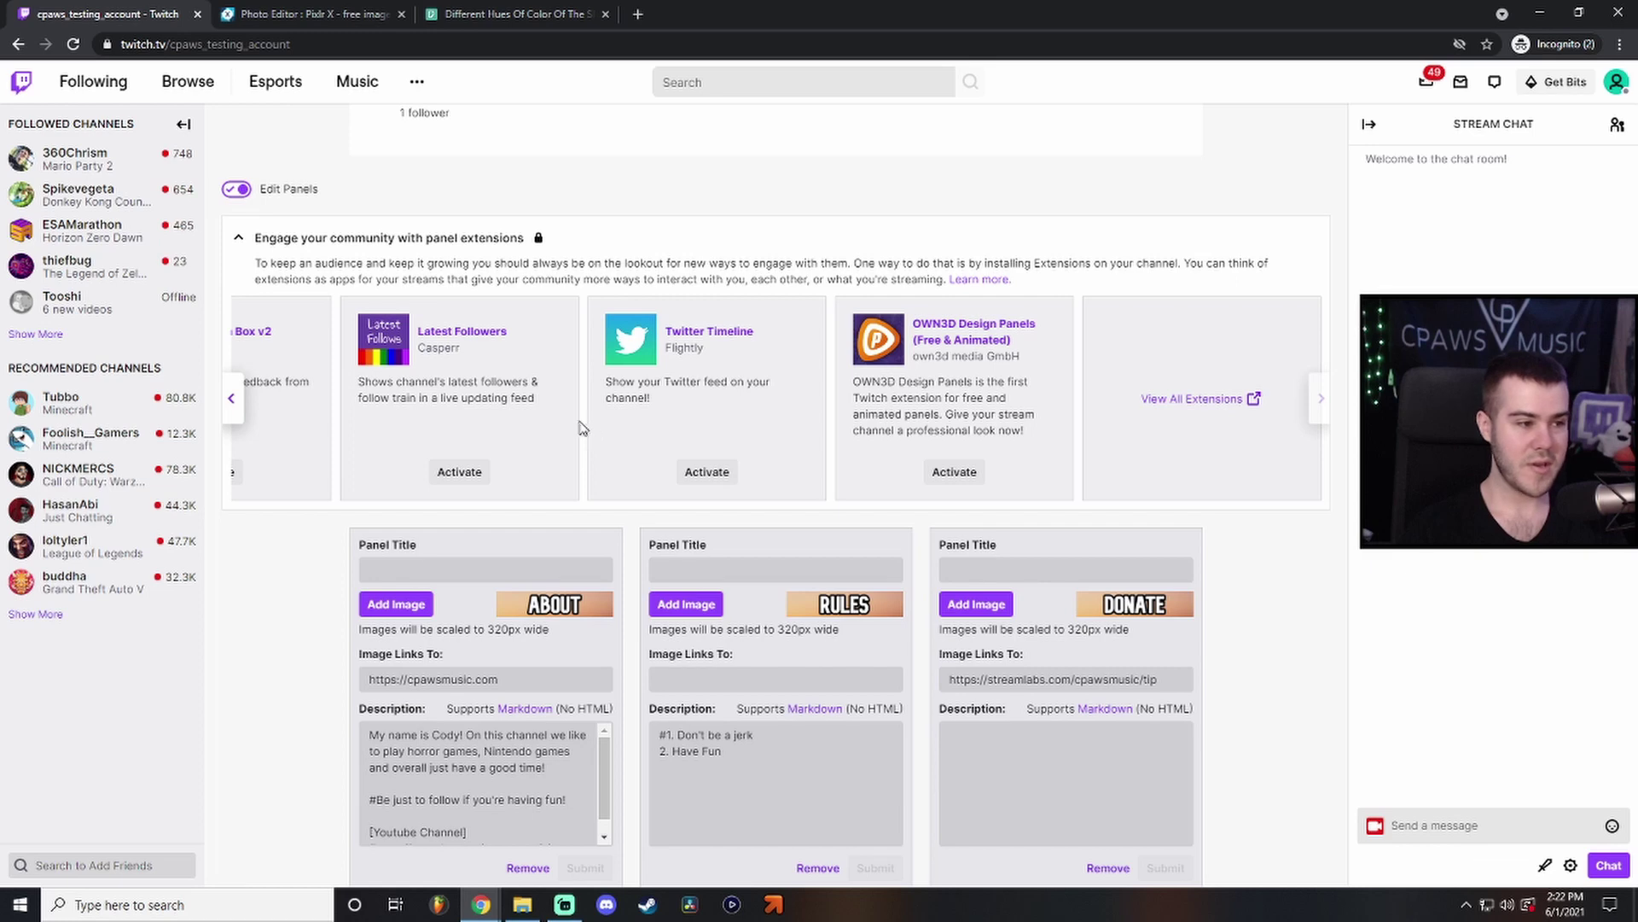
pyautogui.click(460, 473)
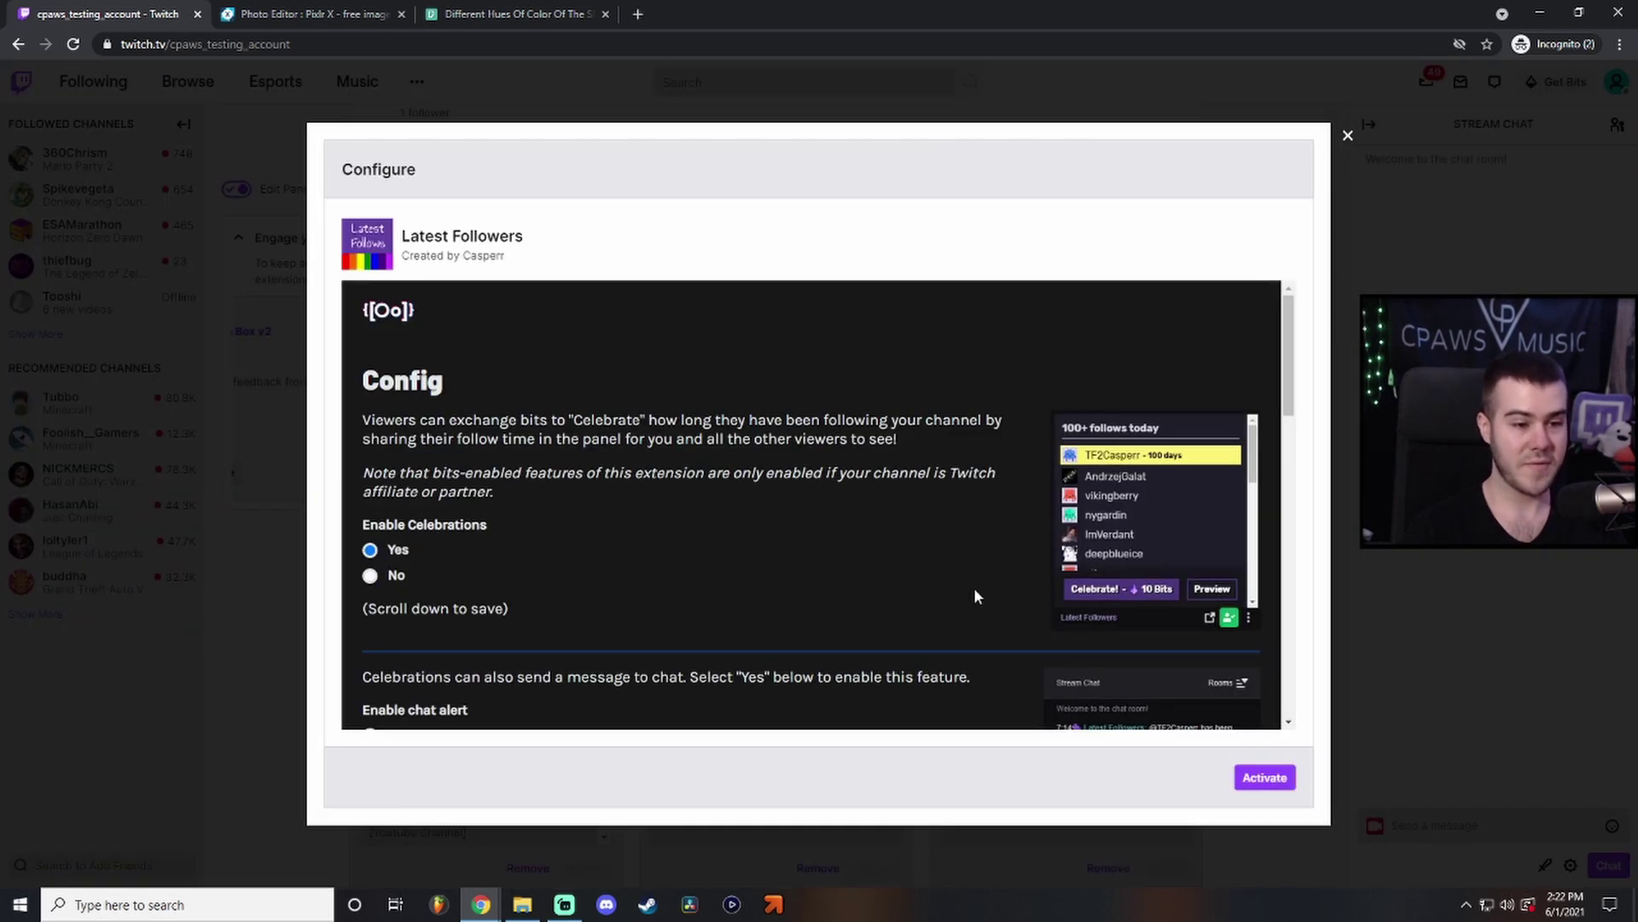
pyautogui.scroll(-15, 970, 590)
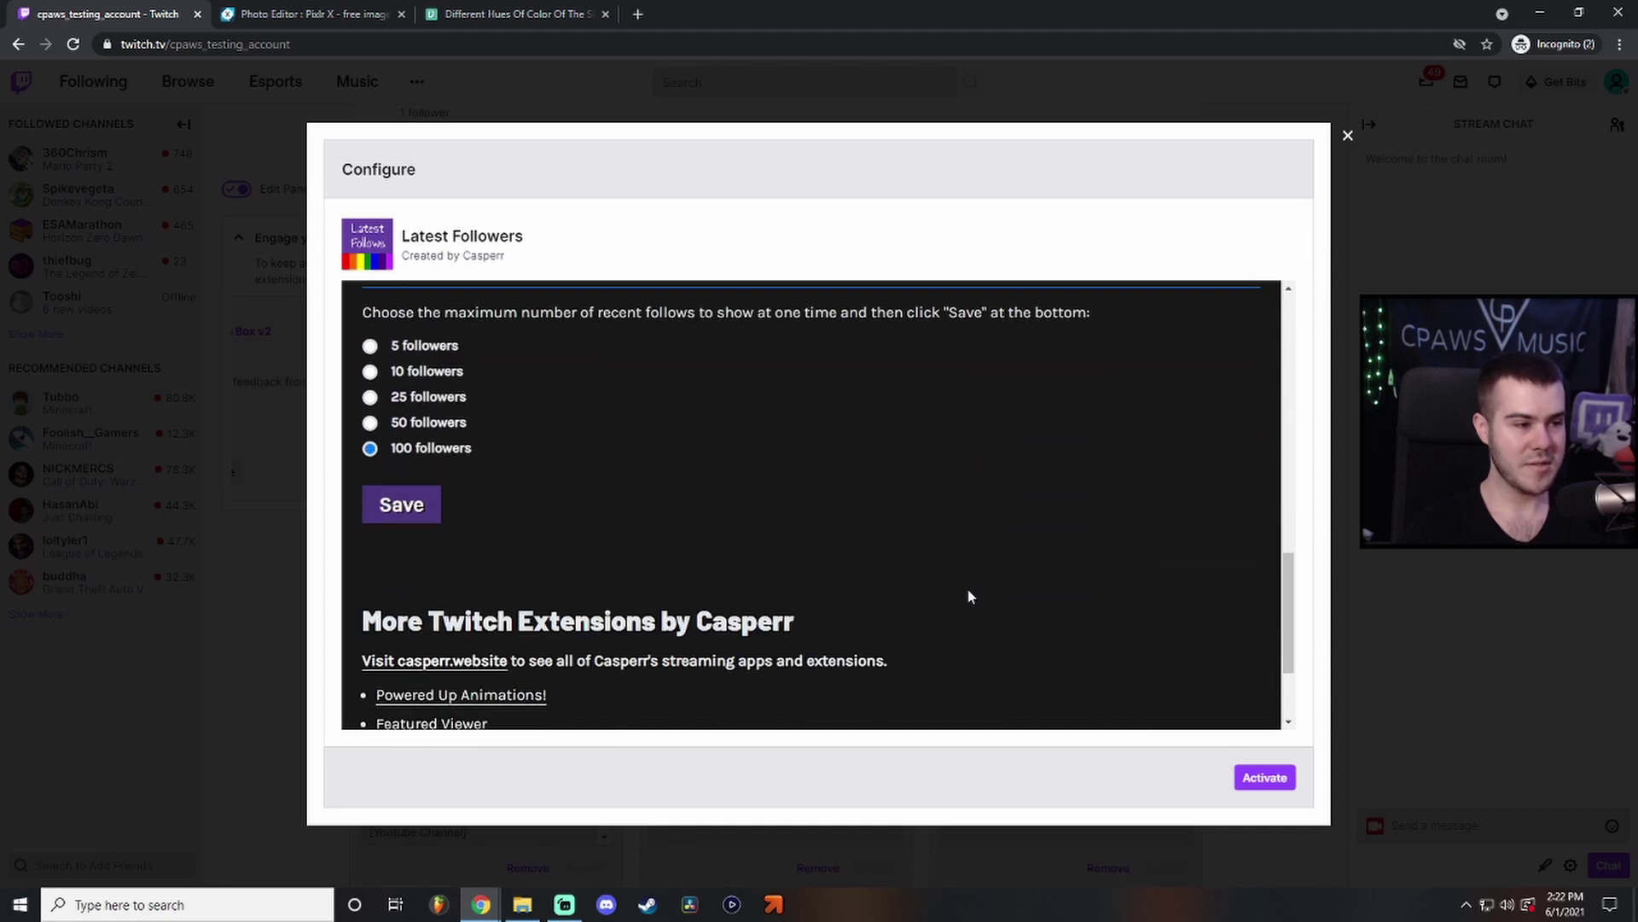
pyautogui.scroll(-2, 969, 596)
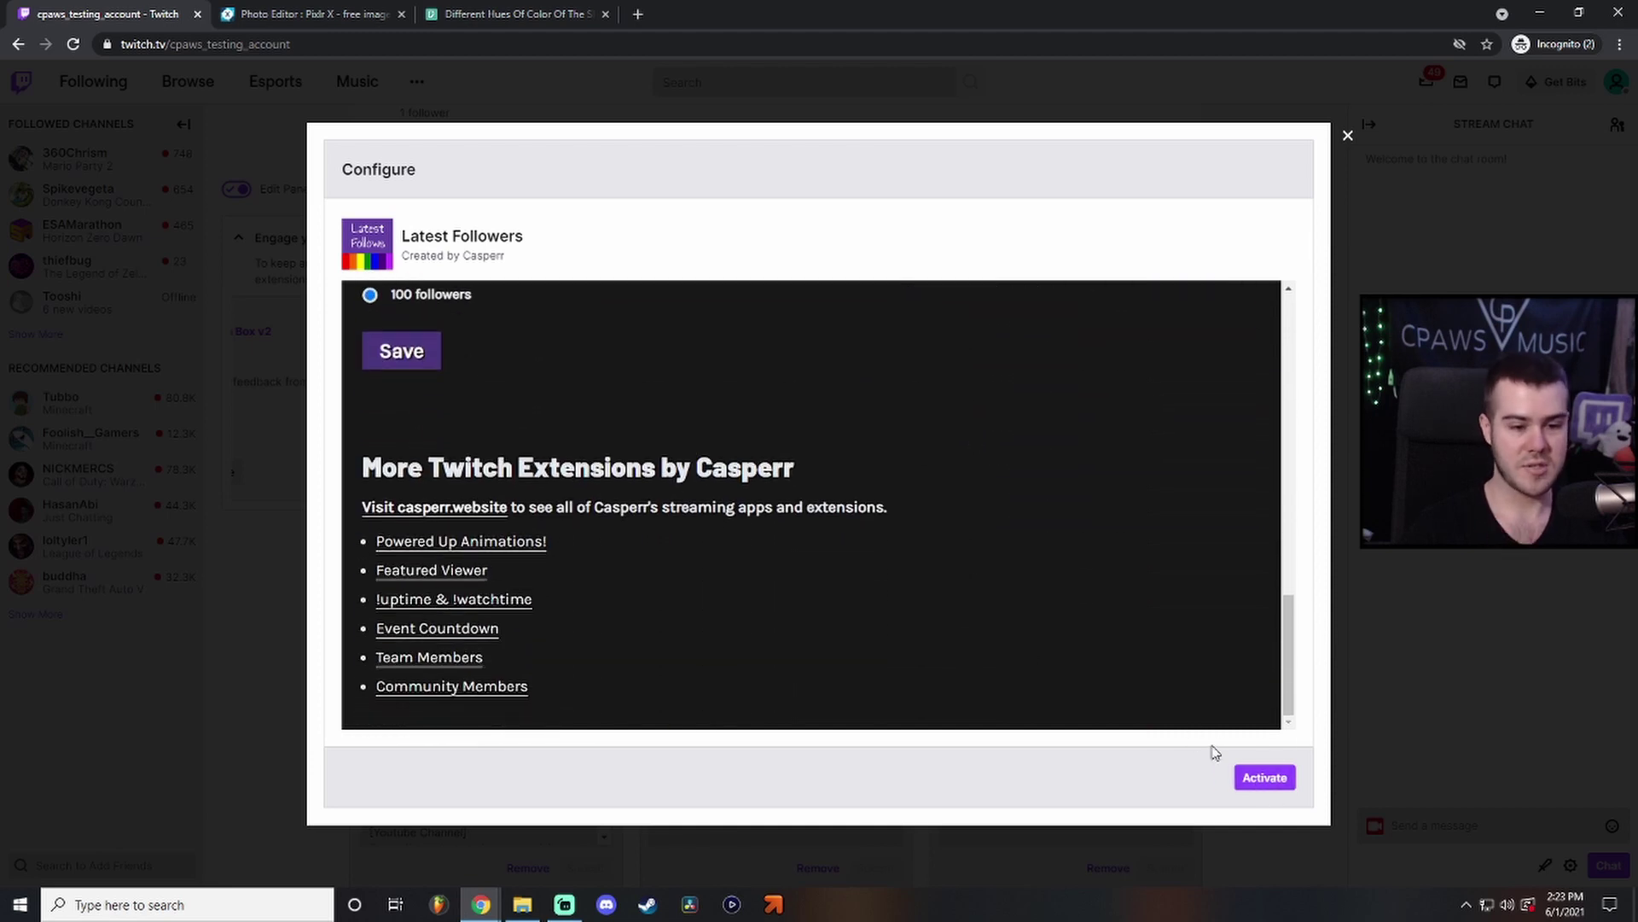
pyautogui.click(1264, 778)
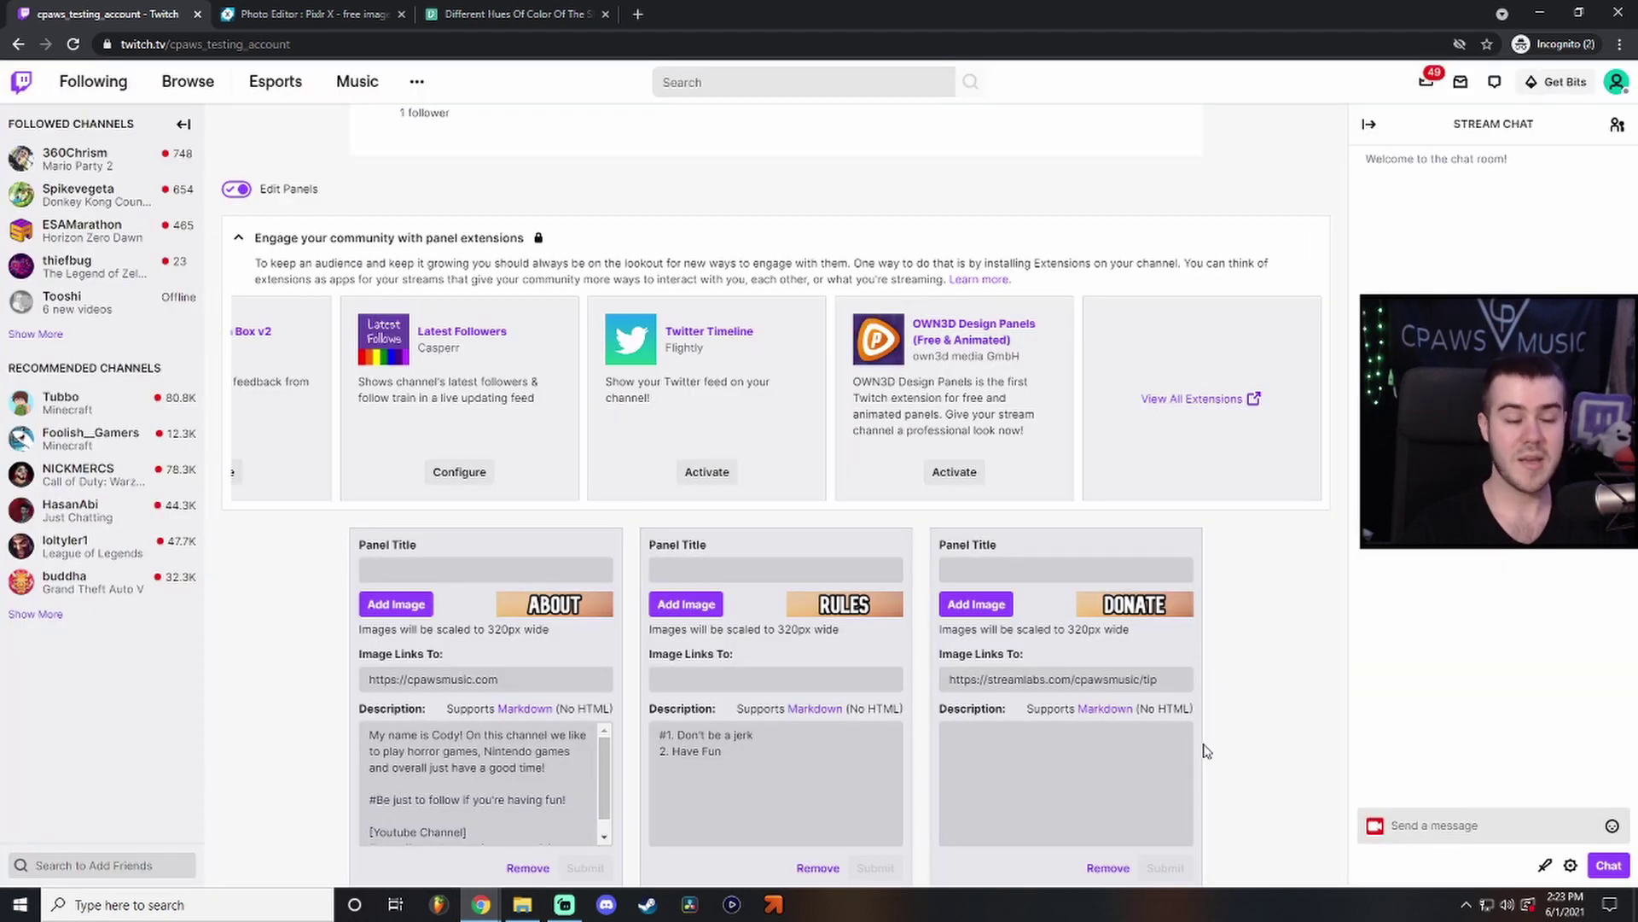
# Check the Latest Followers entry among the panels and turn off panel editing to preview it on the channel page.
pyautogui.scroll(-5, 879, 630)
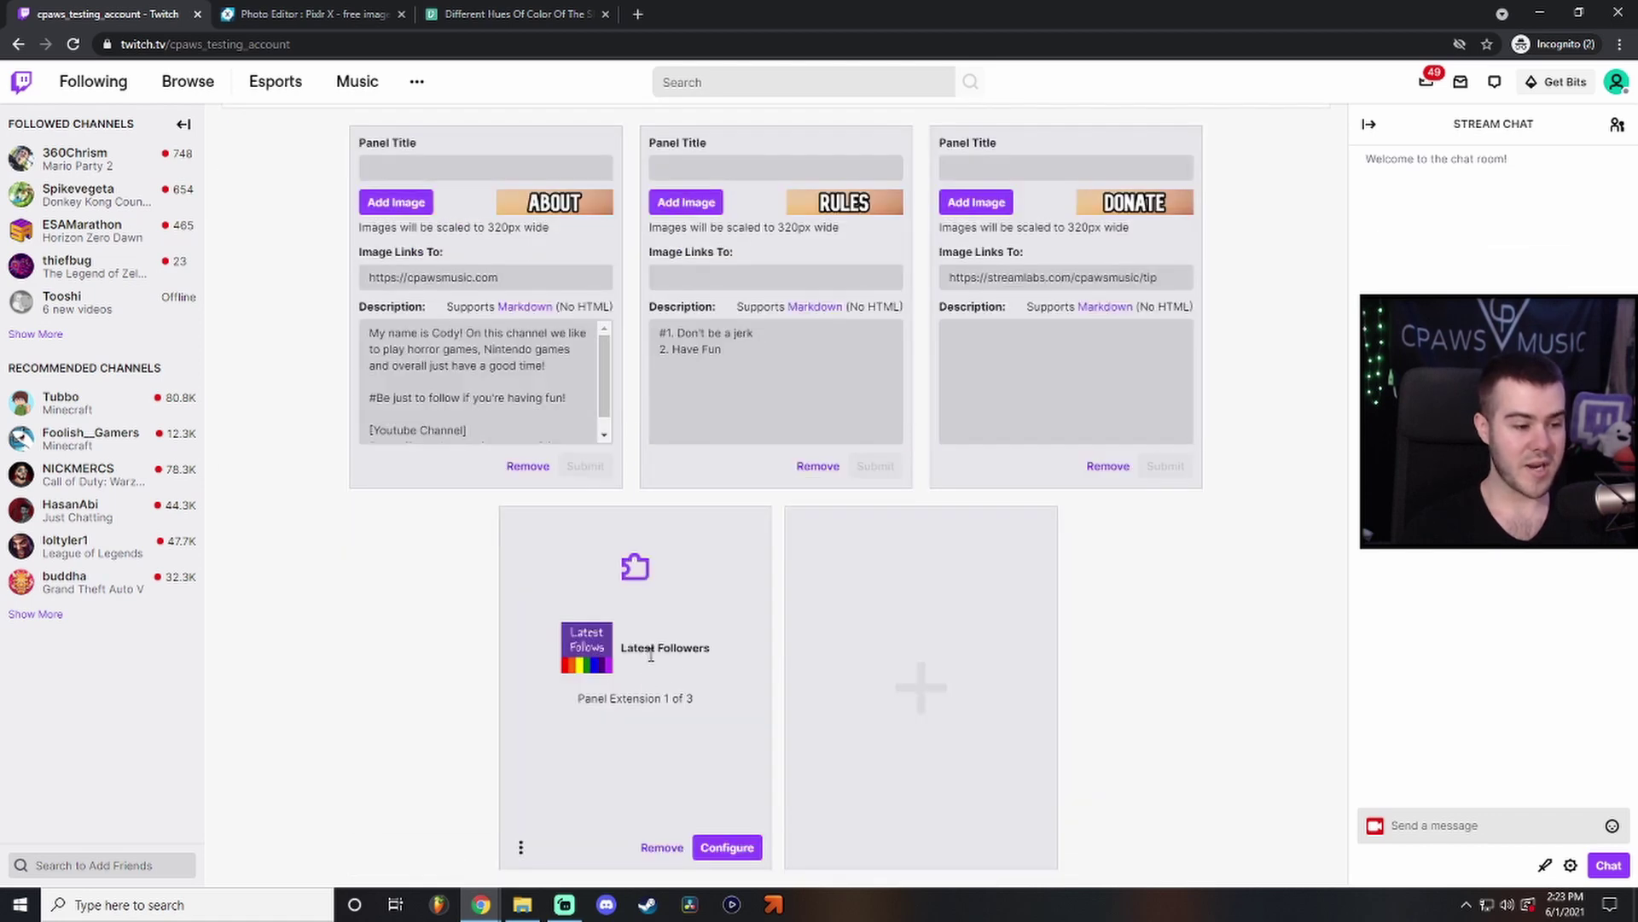
pyautogui.scroll(5, 717, 691)
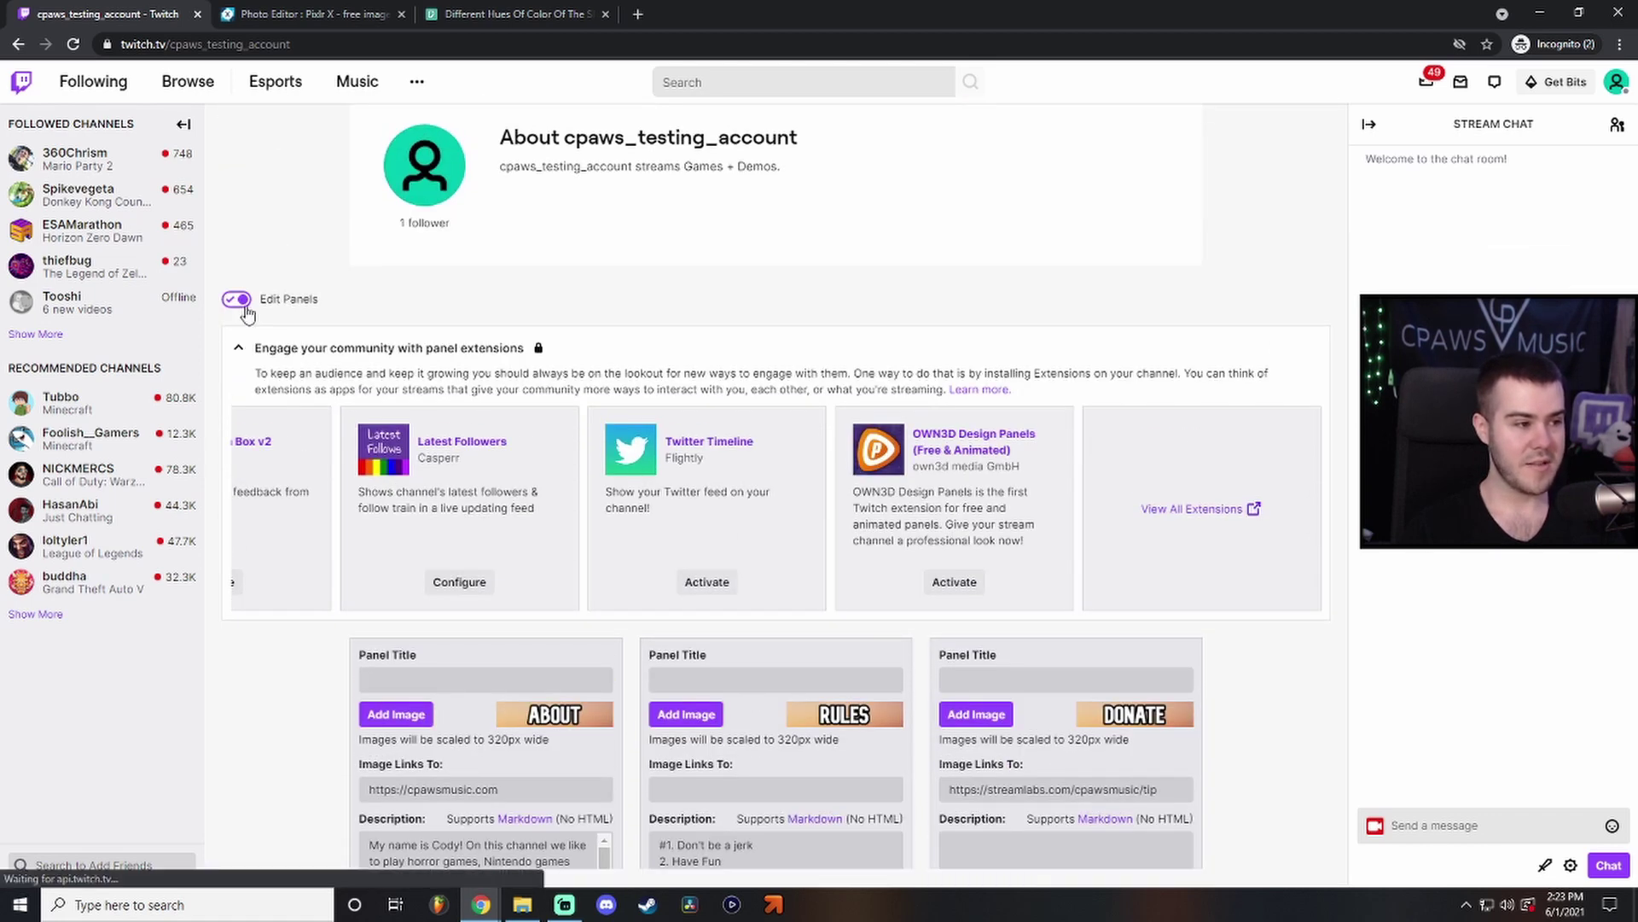
pyautogui.click(237, 299)
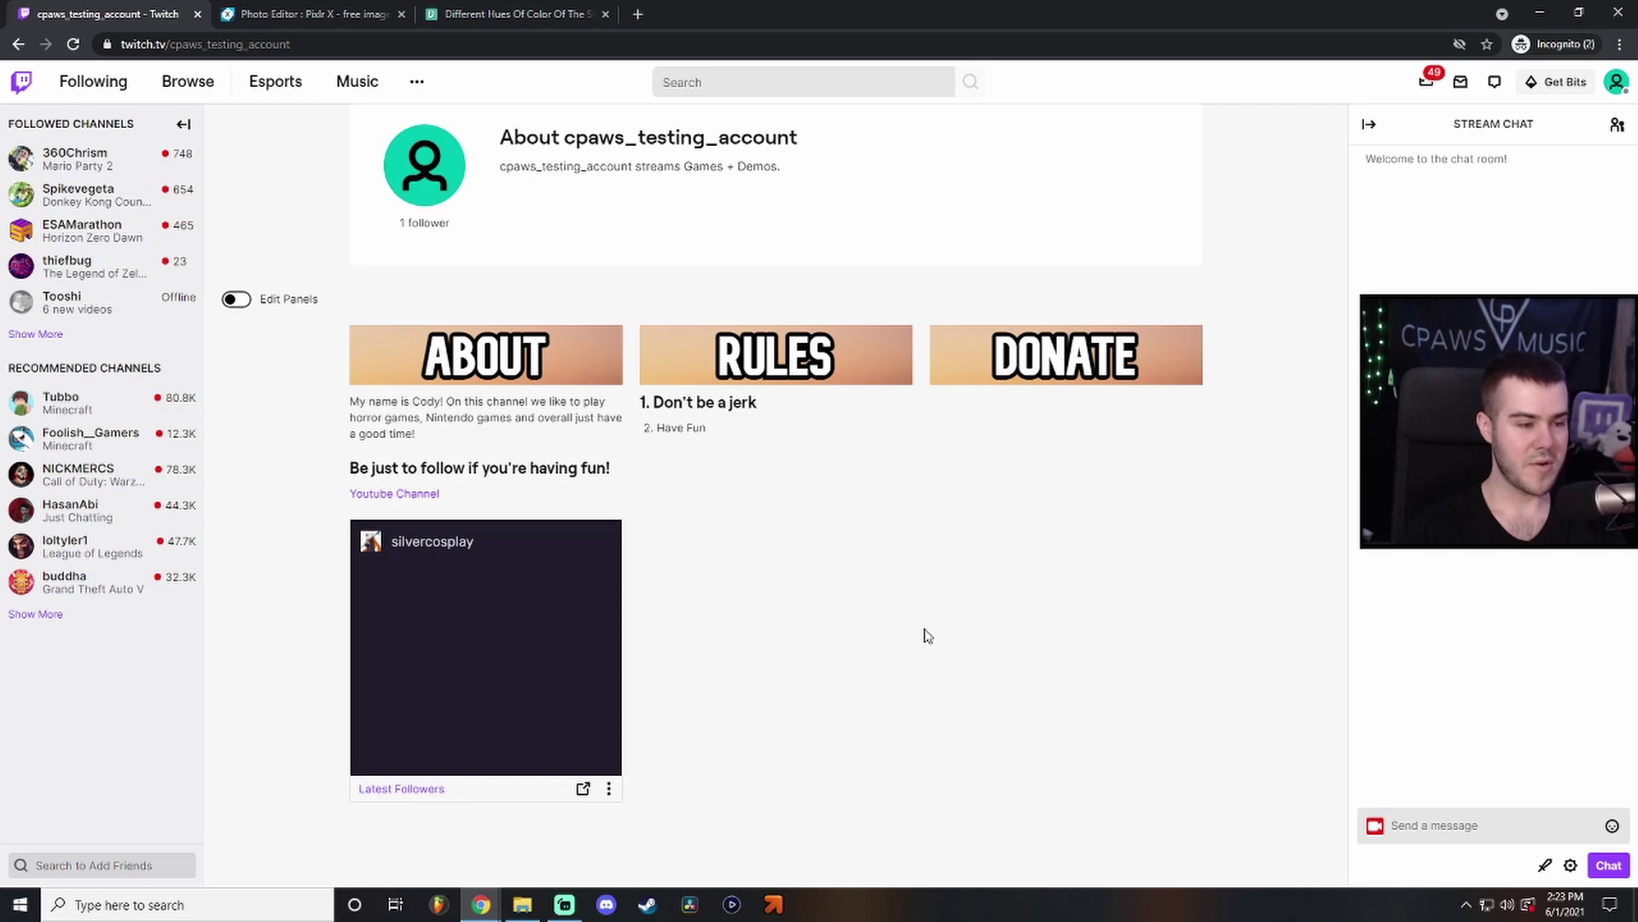
# With panel editing on, move the Latest Followers panel between the ABOUT and RULES panels, then turn editing off.
pyautogui.click(236, 303)
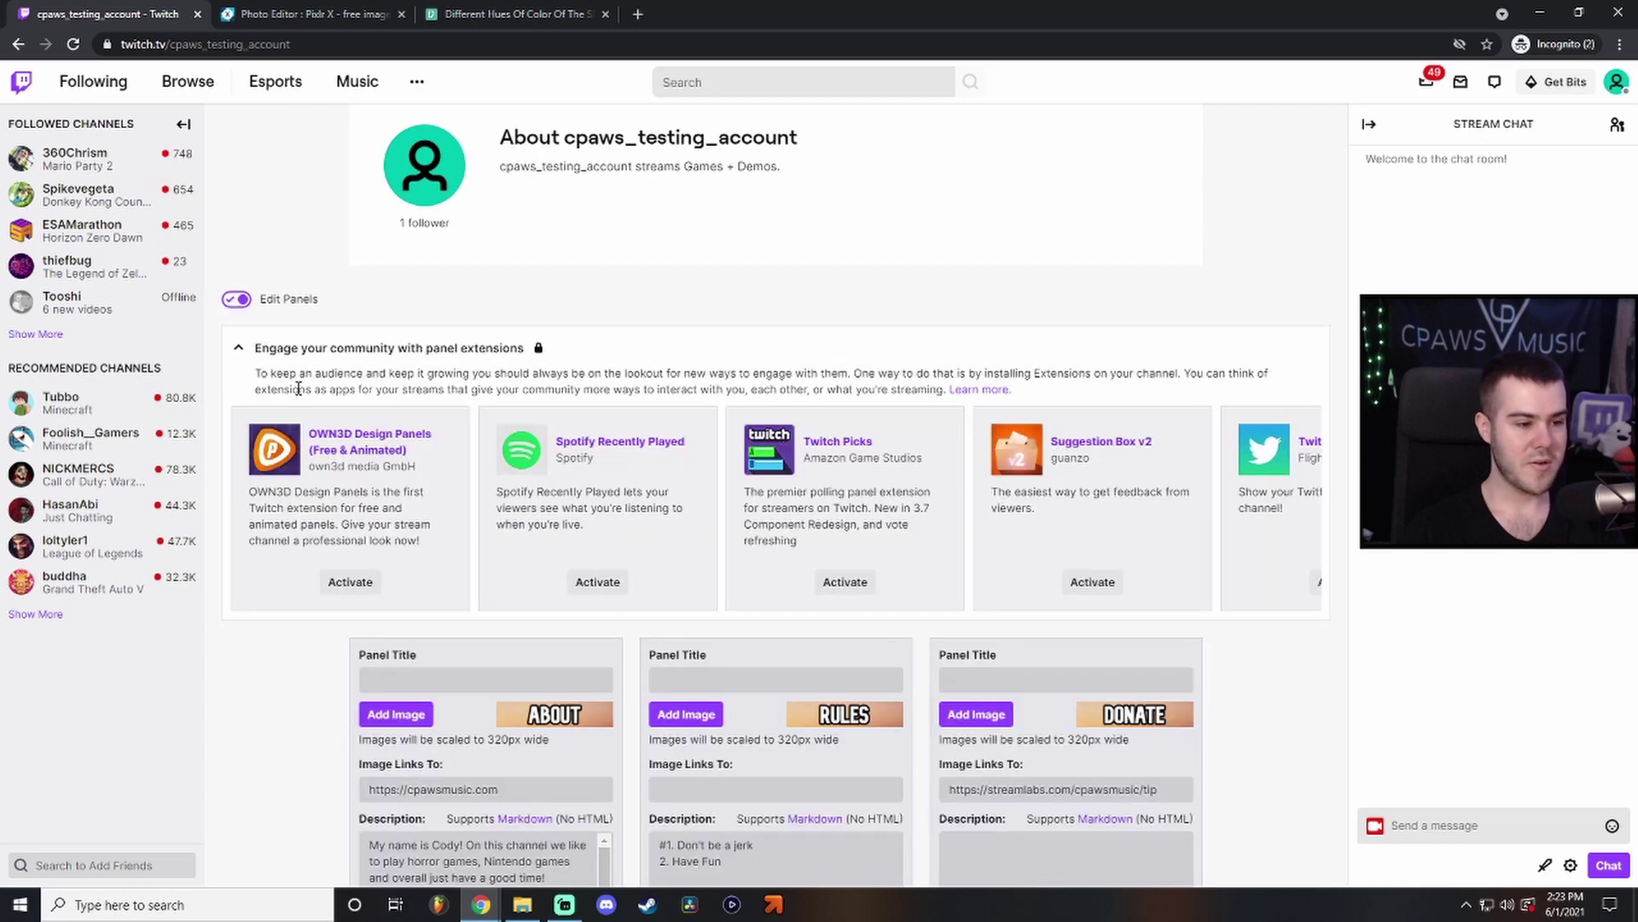
pyautogui.scroll(-5, 300, 391)
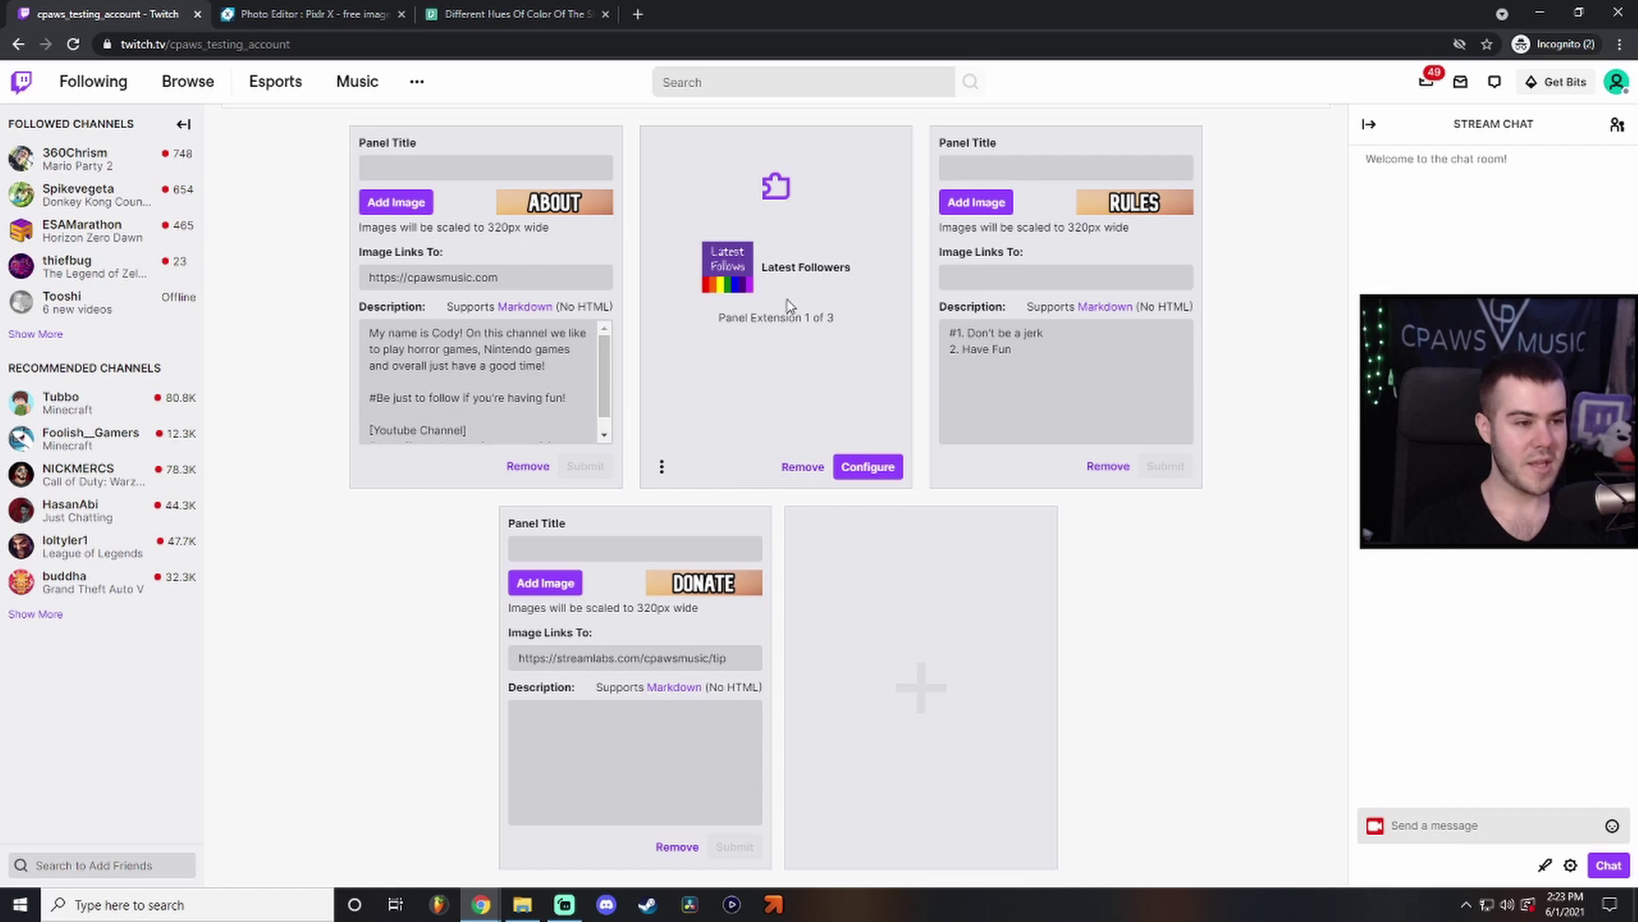
pyautogui.scroll(6, 285, 413)
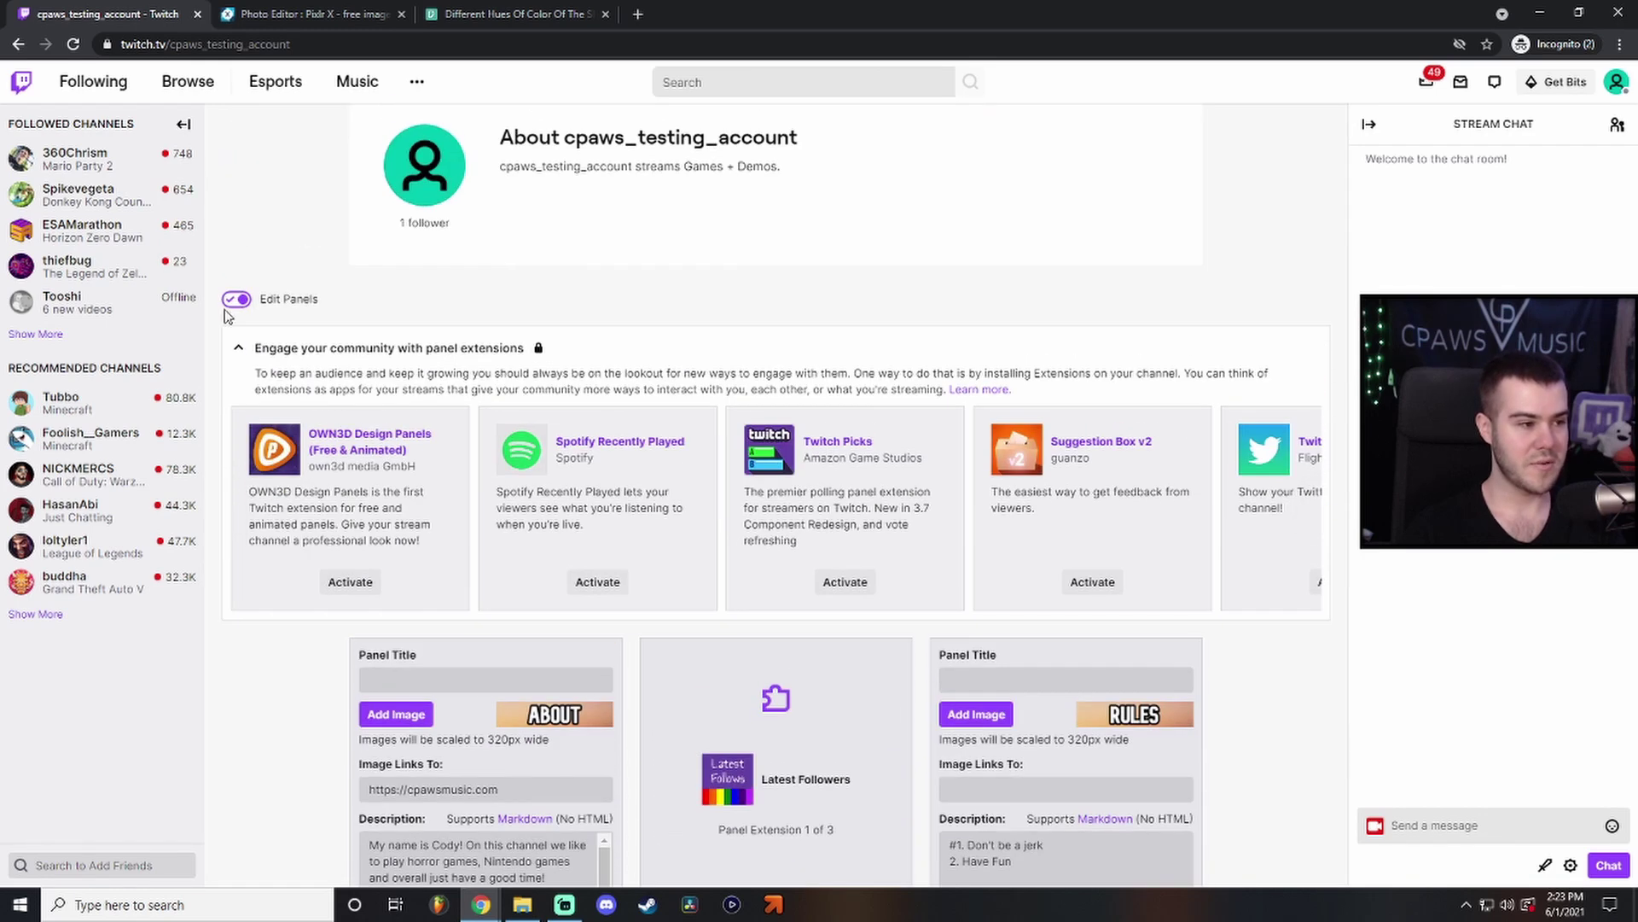
pyautogui.click(237, 299)
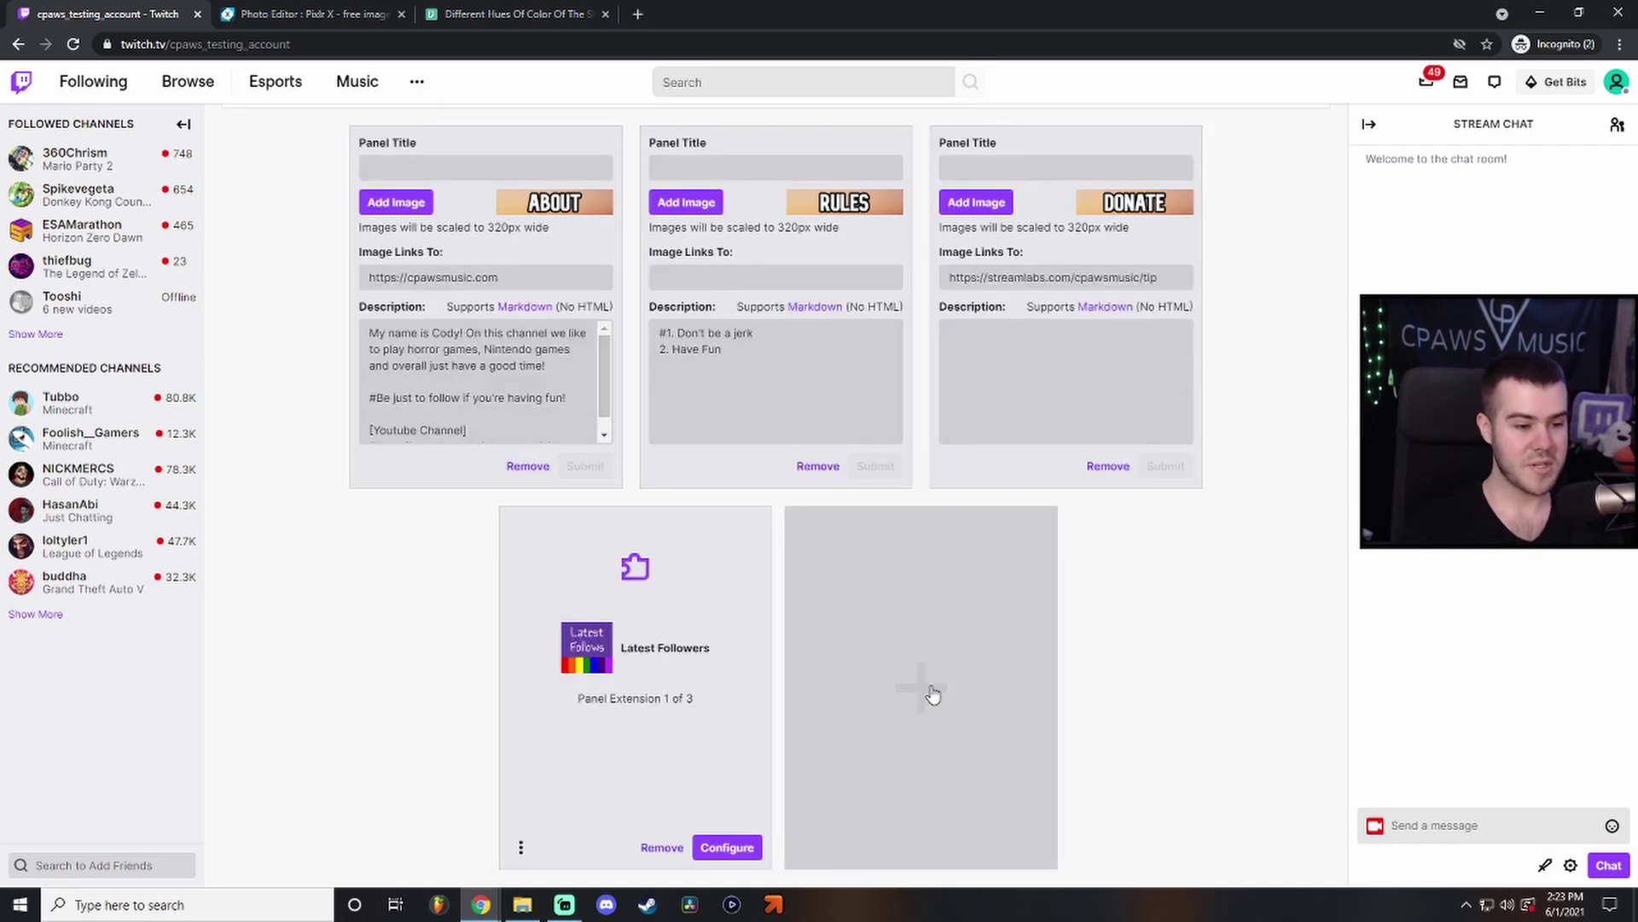
# Add an extension panel after the Latest Followers panel and open the Extension Manager from it.
pyautogui.click(932, 695)
pyautogui.click(960, 574)
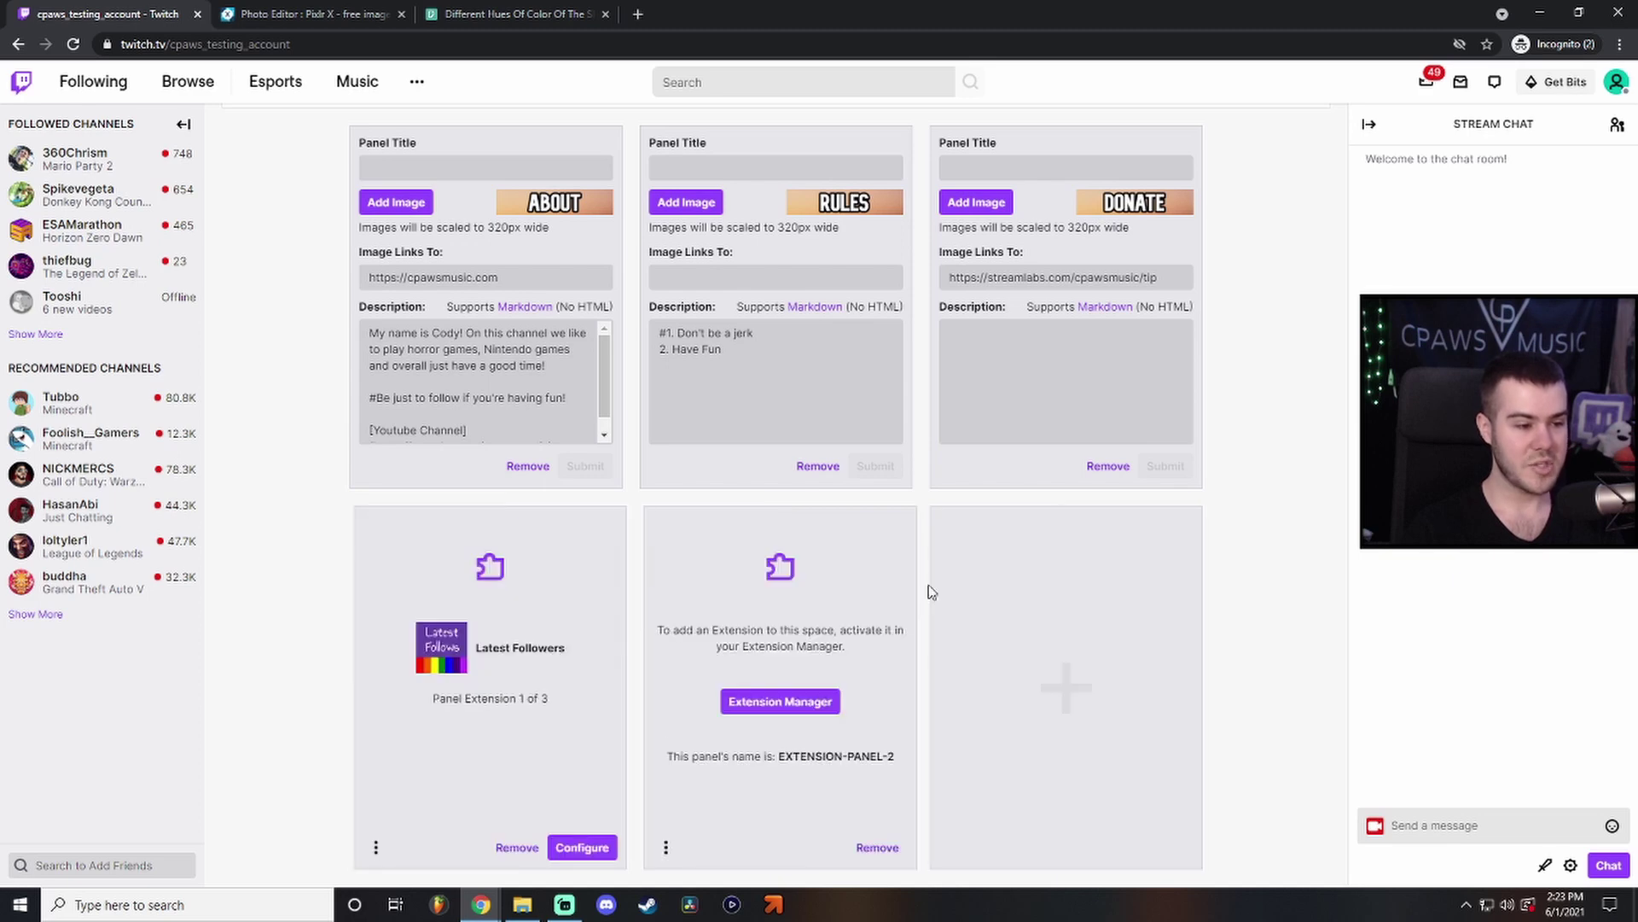
pyautogui.click(795, 714)
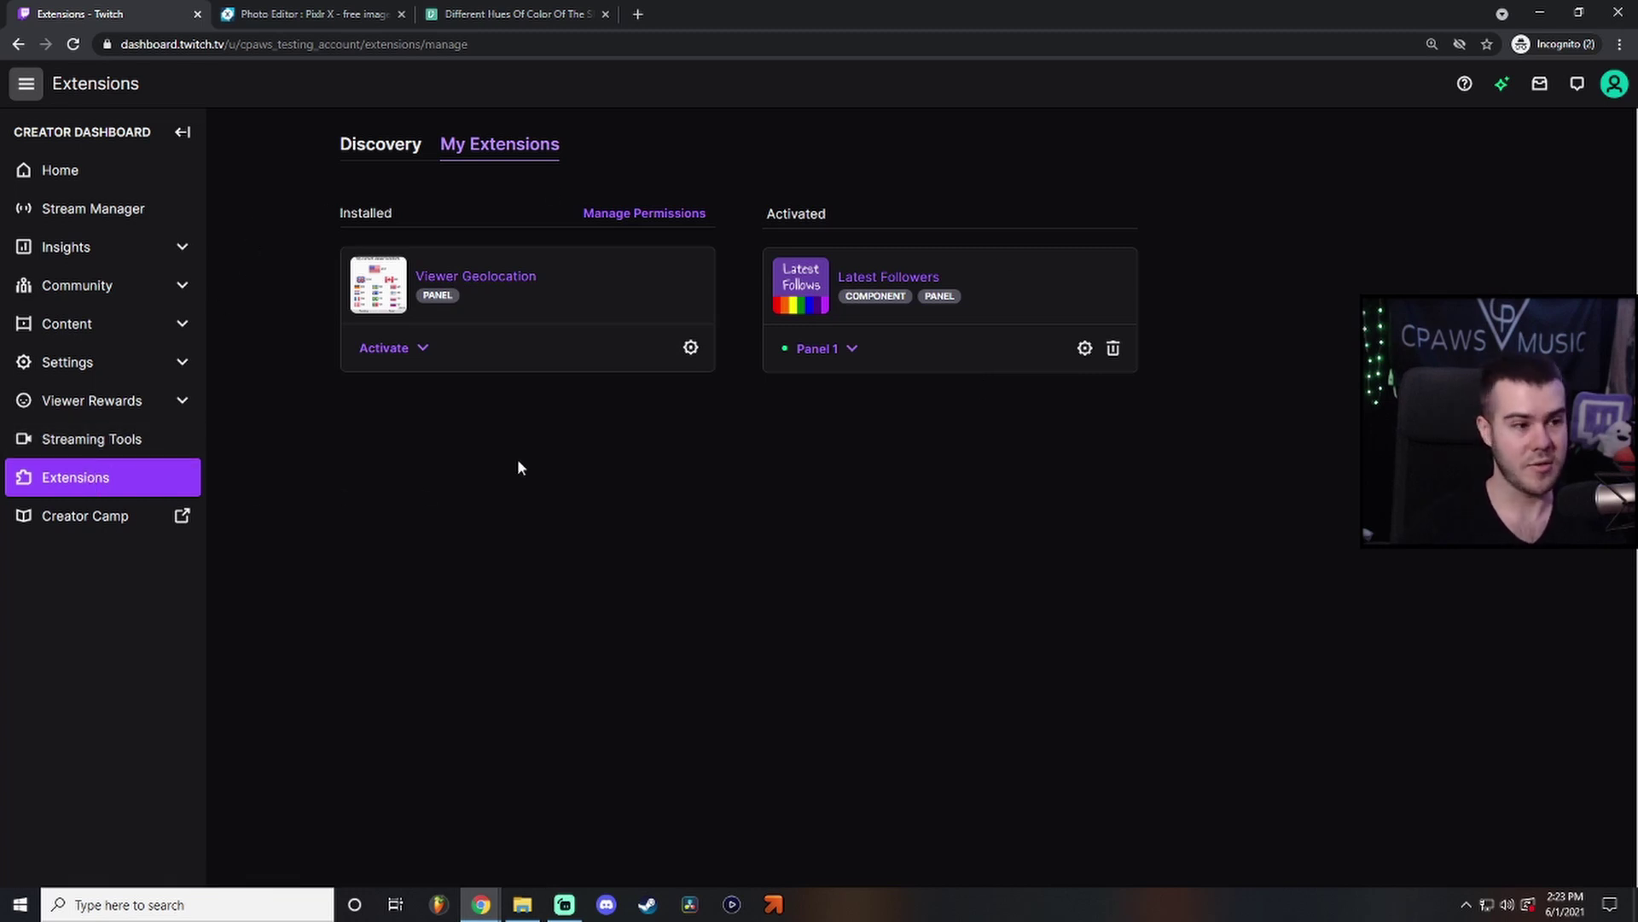
# Browse the extension discovery page and install Streamlabs Stream Schedule & Countdown from the Schedule and Countdowns section.
pyautogui.click(390, 153)
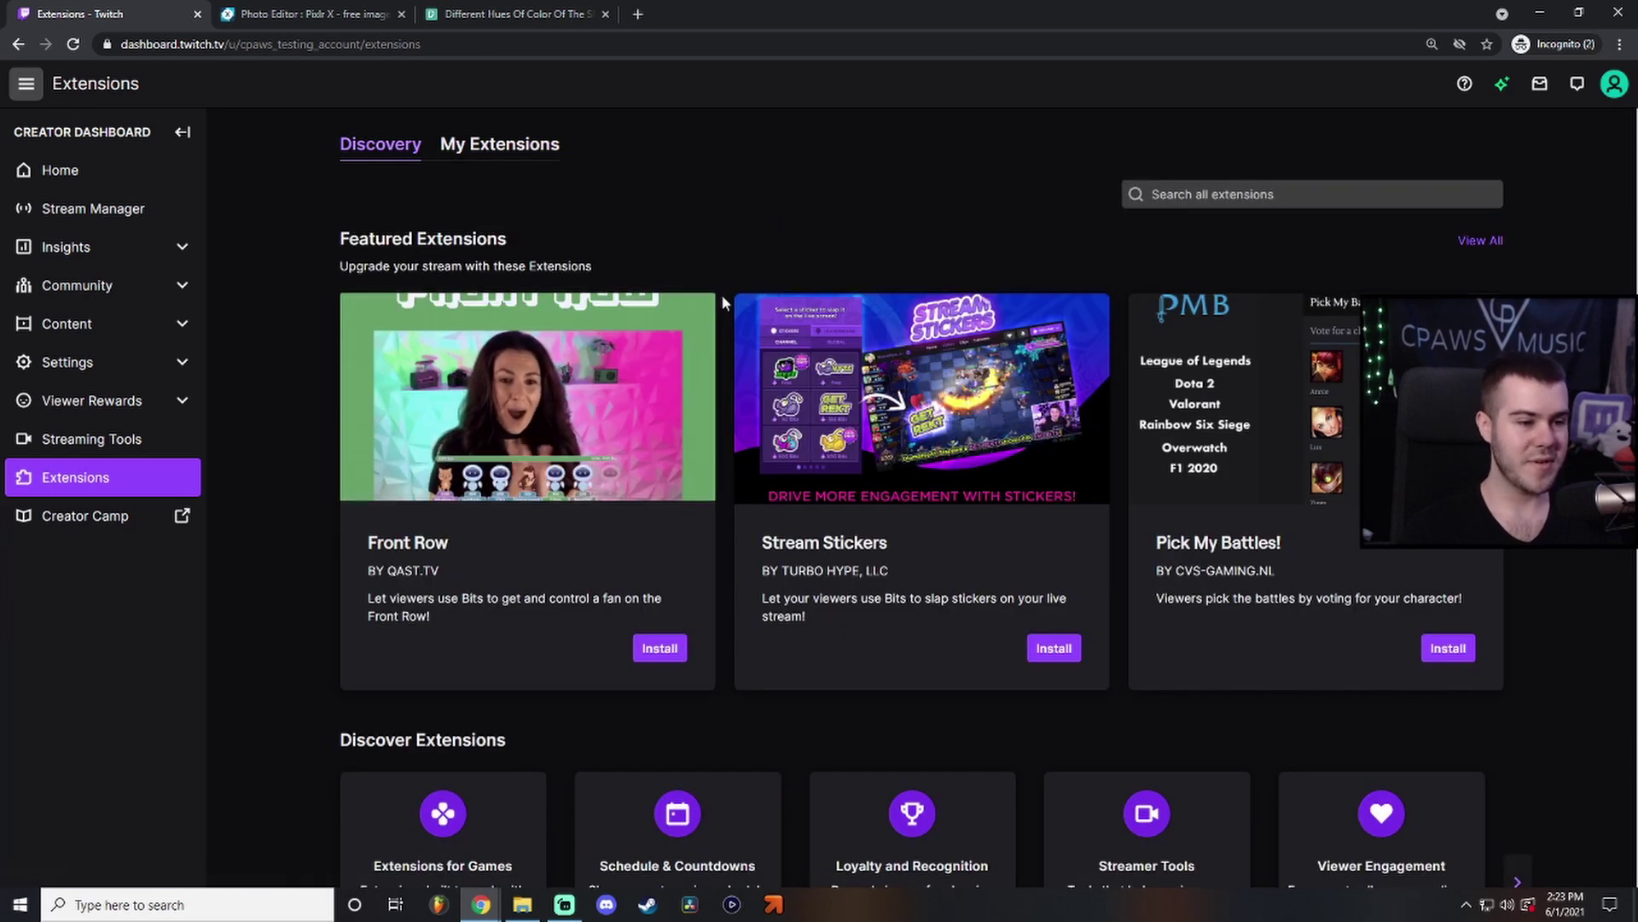
pyautogui.scroll(-3, 720, 294)
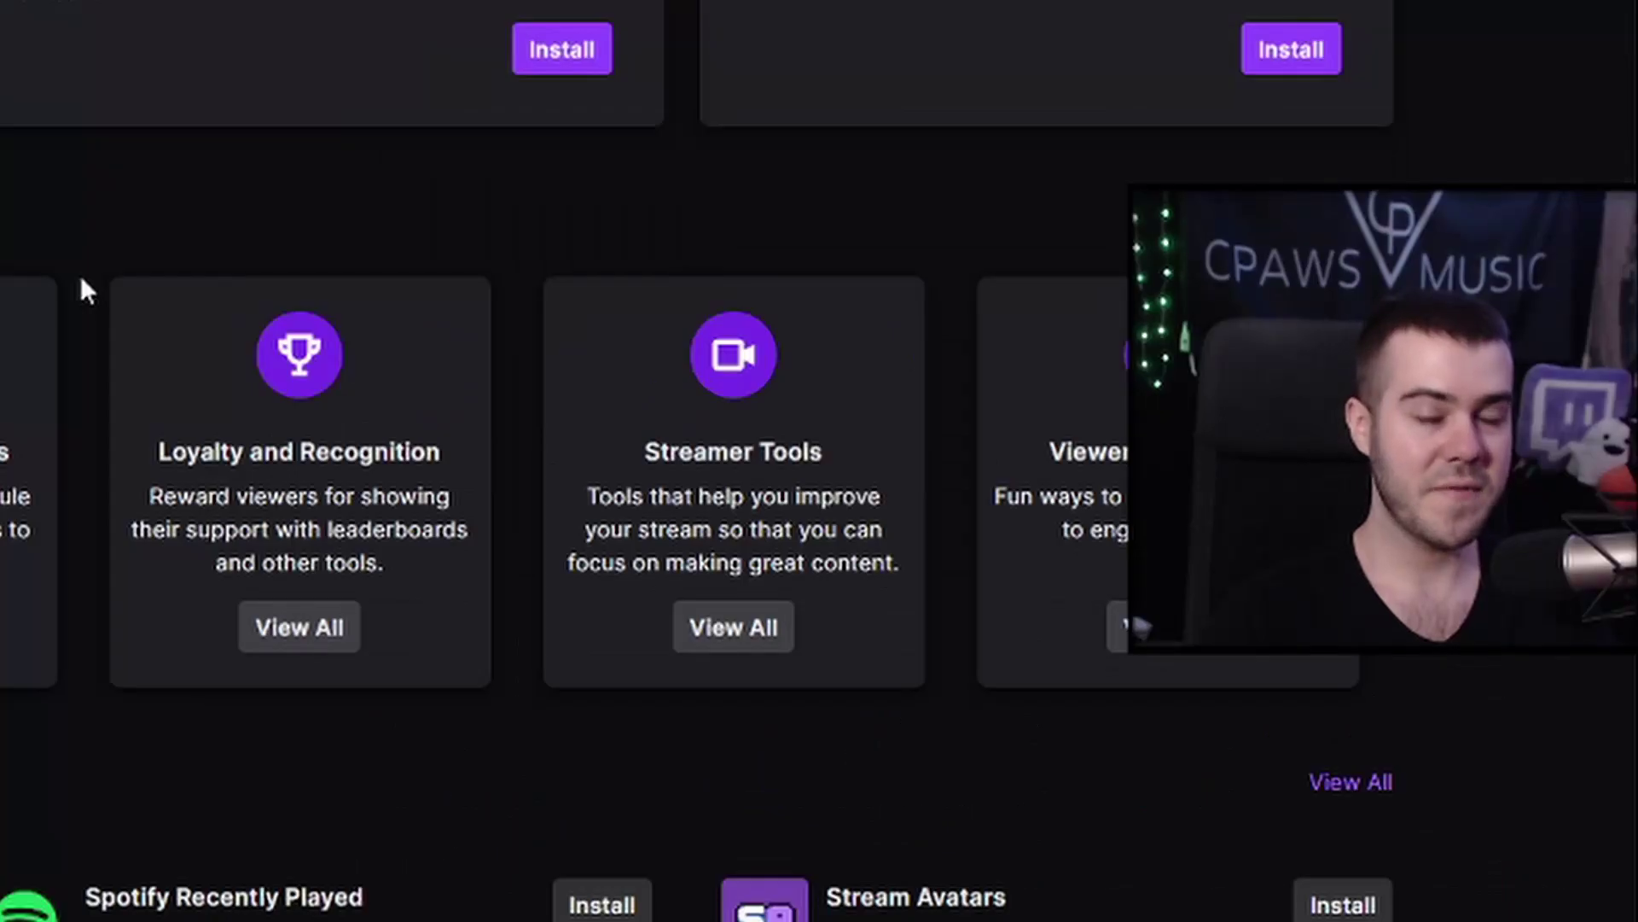
pyautogui.scroll(-3, 82, 282)
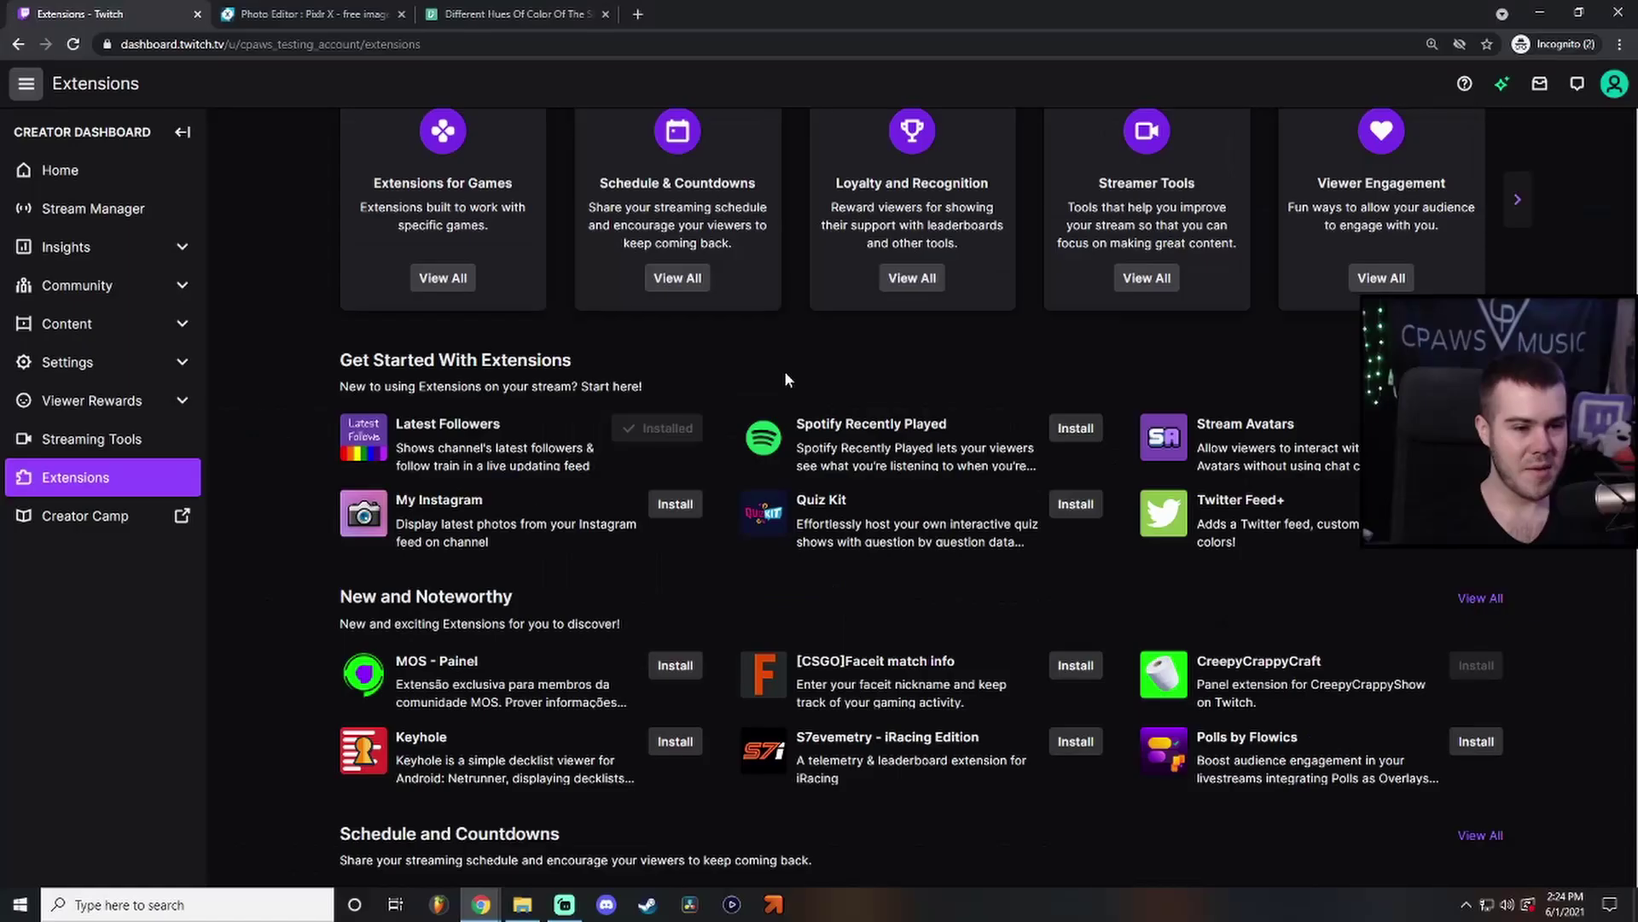
pyautogui.scroll(-4, 774, 378)
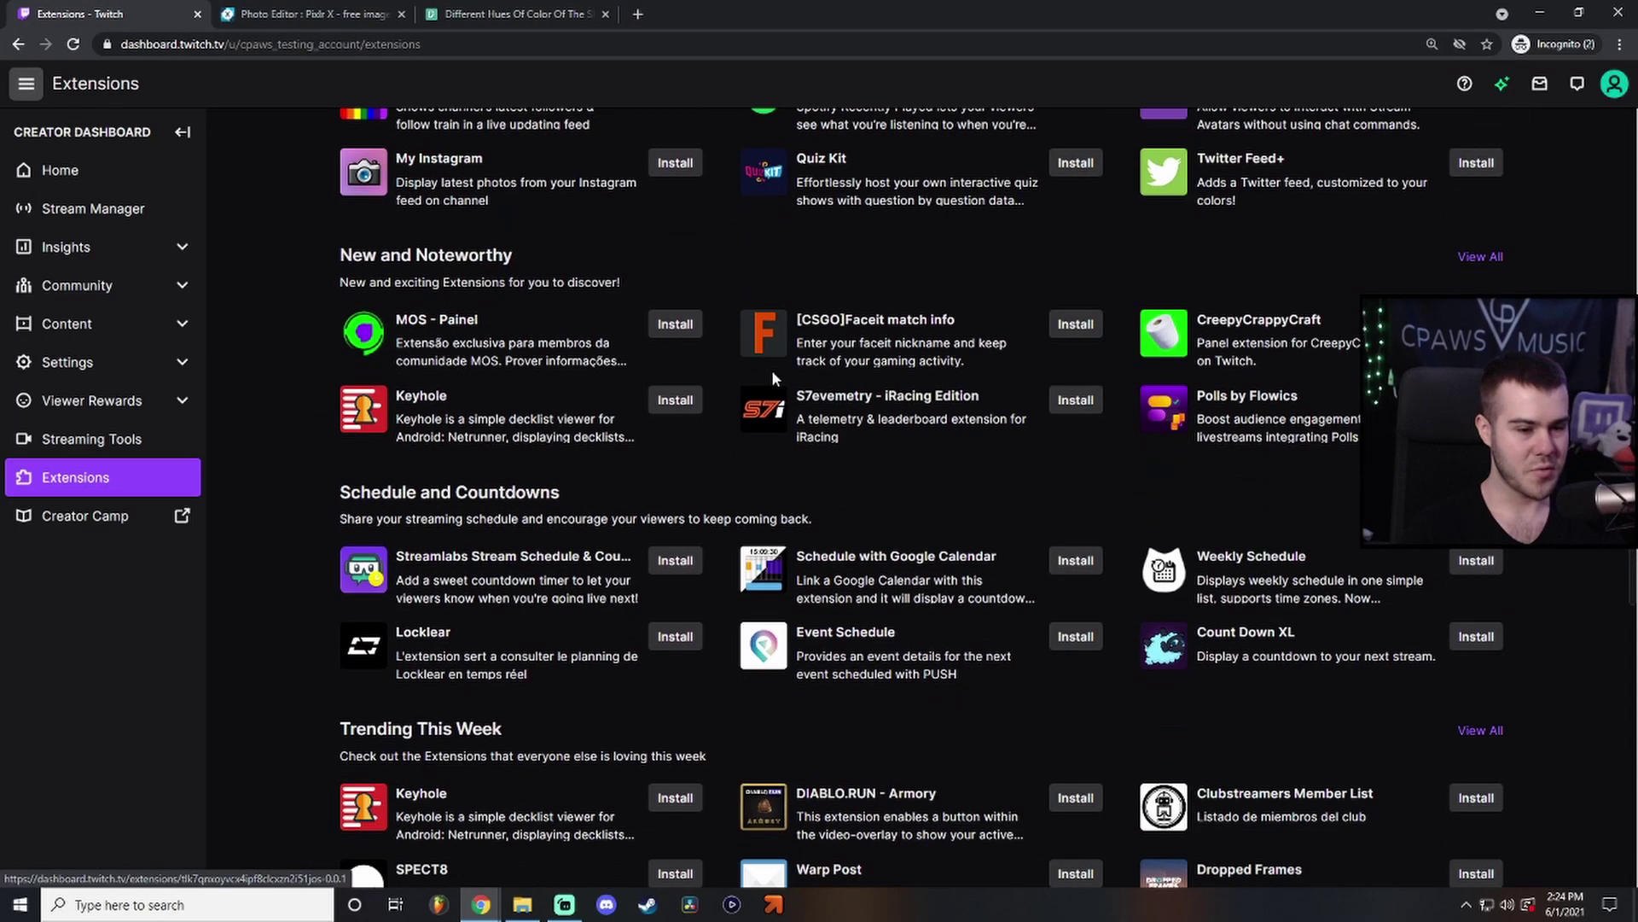
pyautogui.scroll(-2, 781, 441)
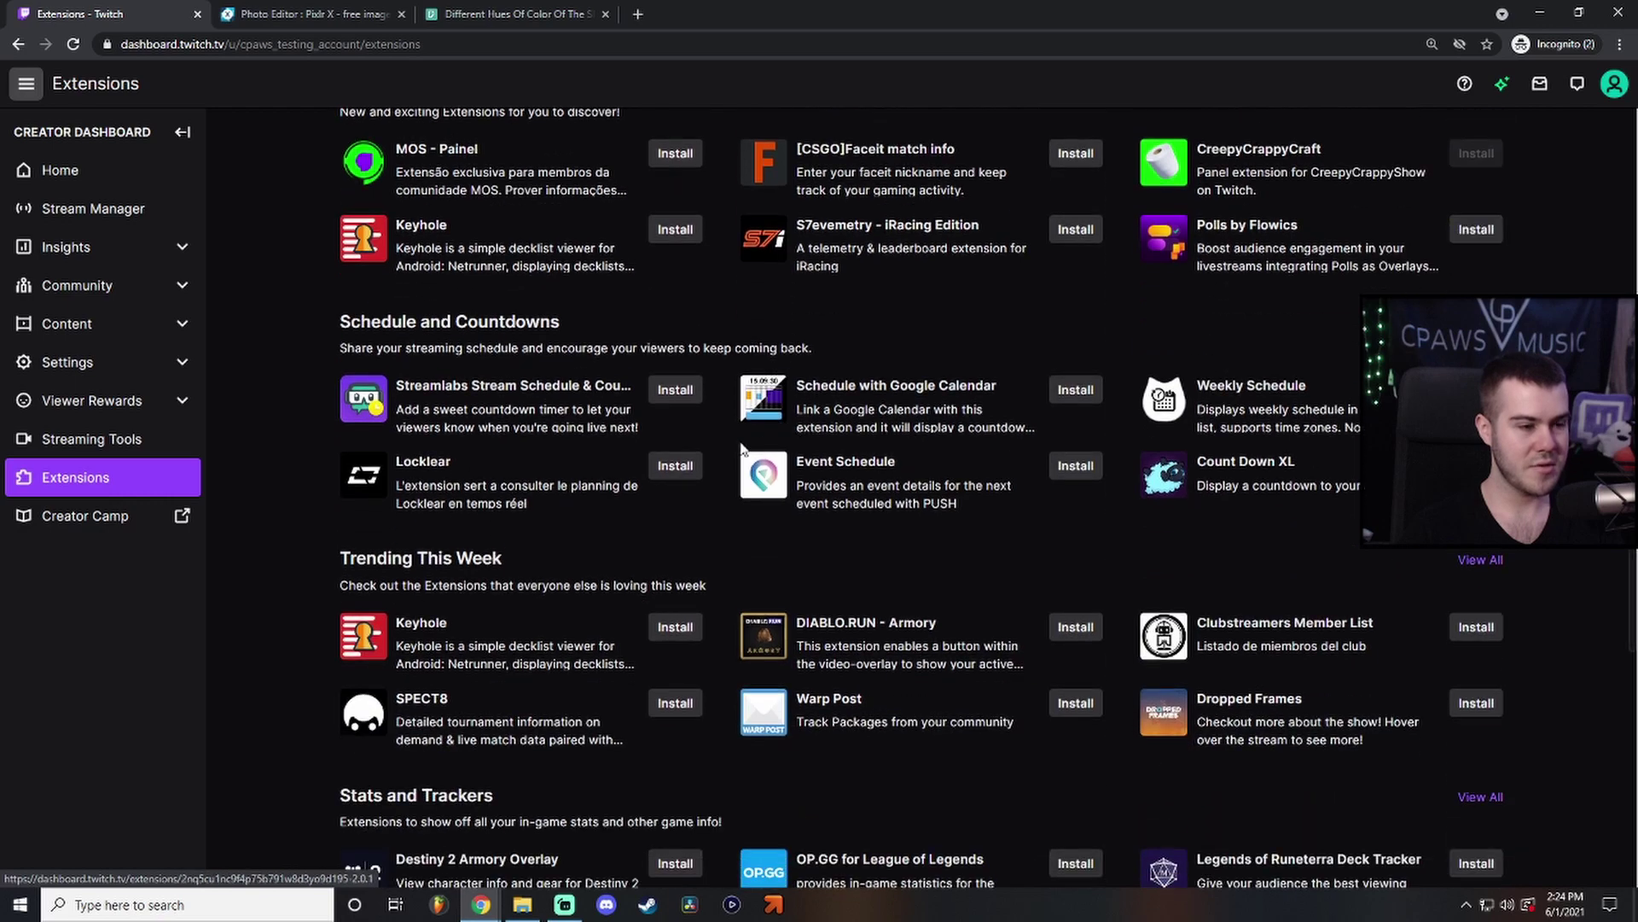
pyautogui.click(671, 395)
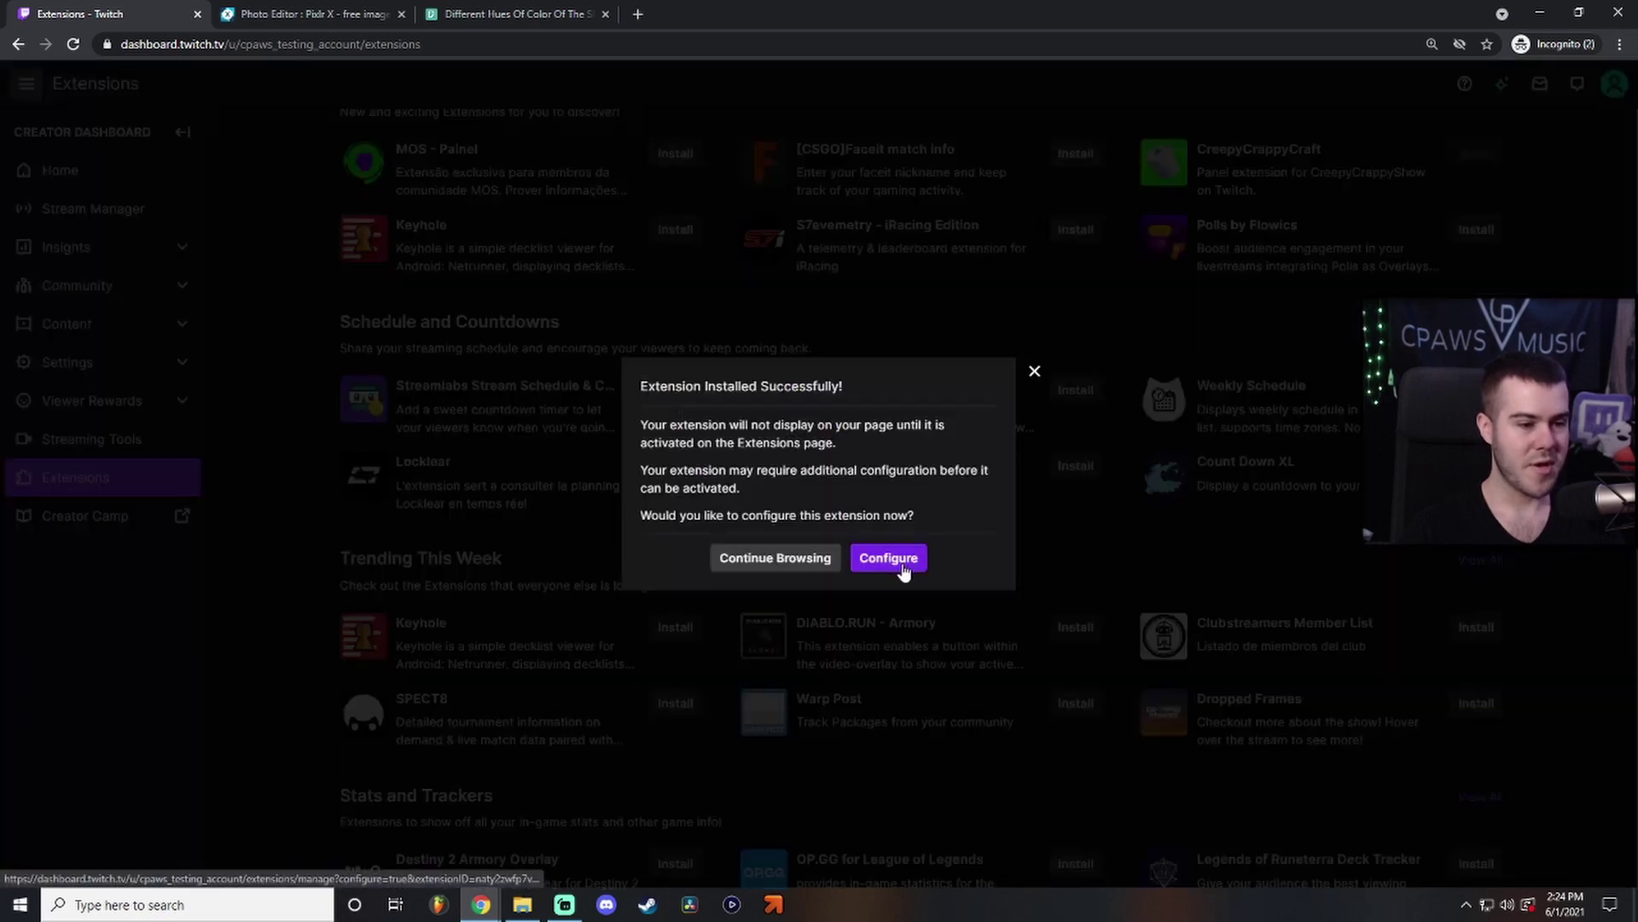
# Configure the Streamlabs Stream Schedule & Countdown extension with the dark red highlight color #790000.
pyautogui.click(902, 565)
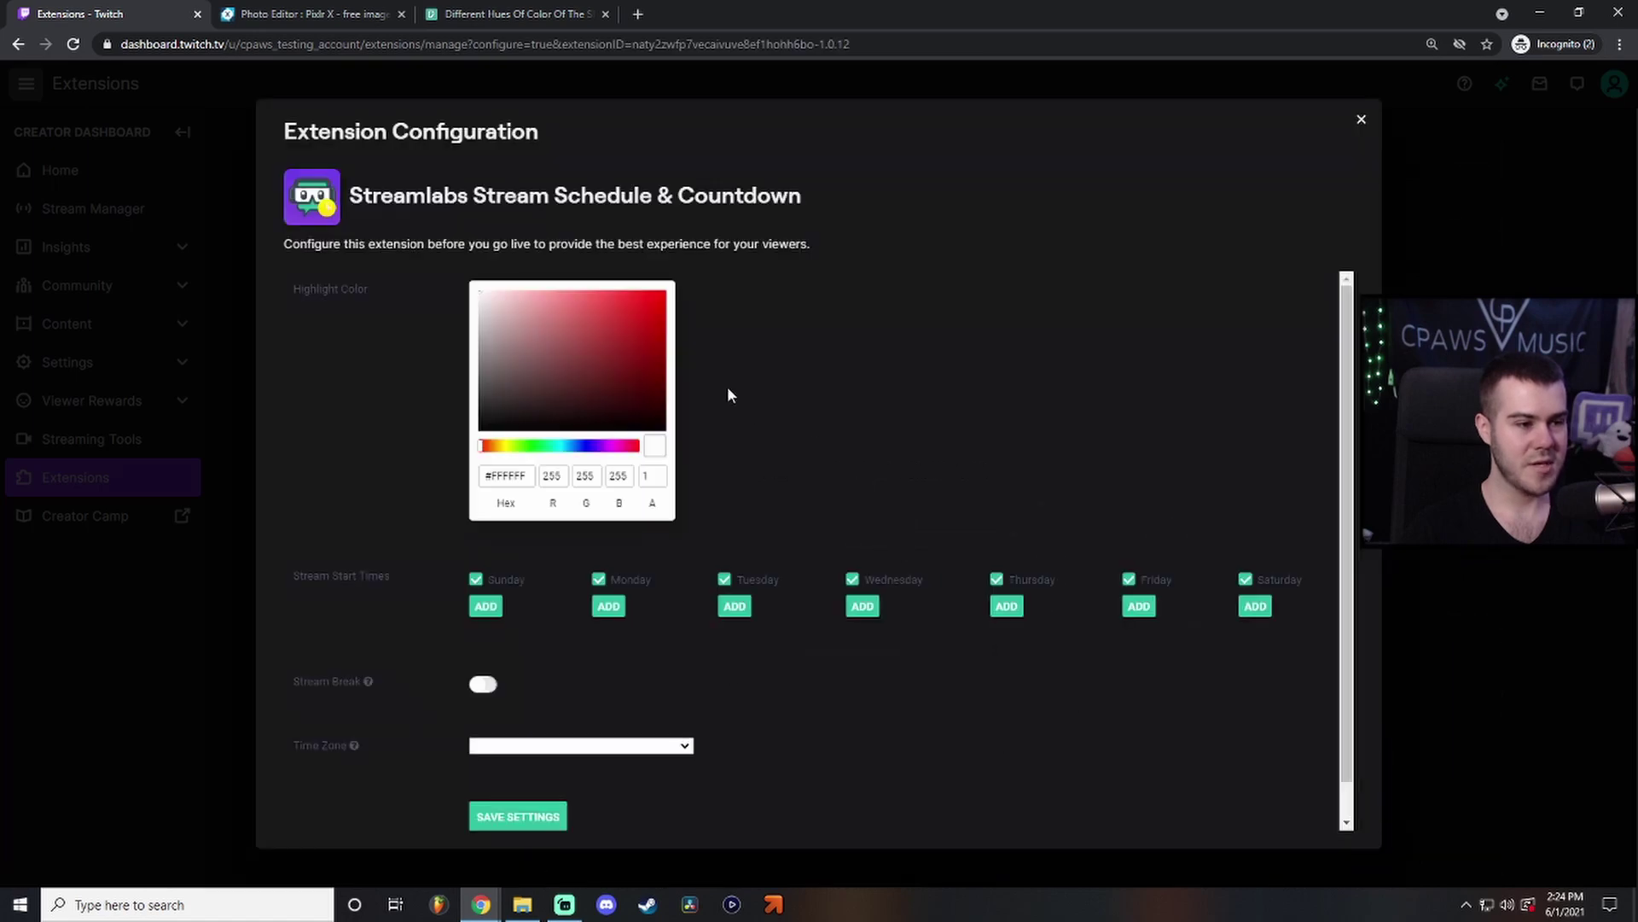
pyautogui.moveTo(616, 391)
pyautogui.mouseDown()
pyautogui.moveTo(603, 402)
pyautogui.moveTo(671, 370)
pyautogui.mouseUp()
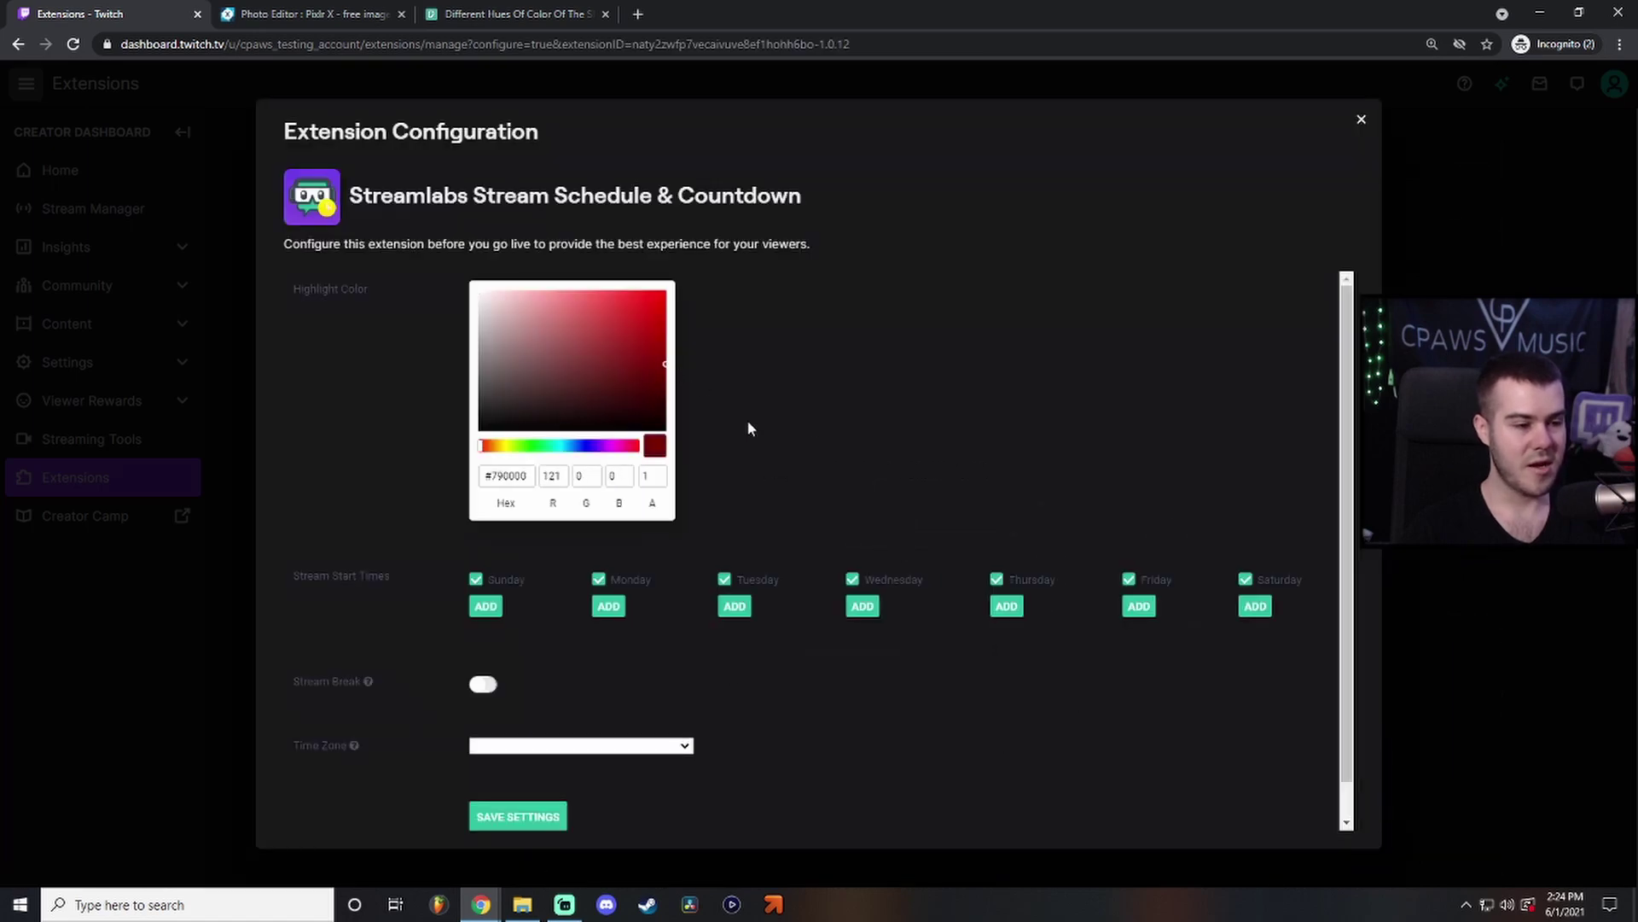
pyautogui.scroll(-1, 748, 427)
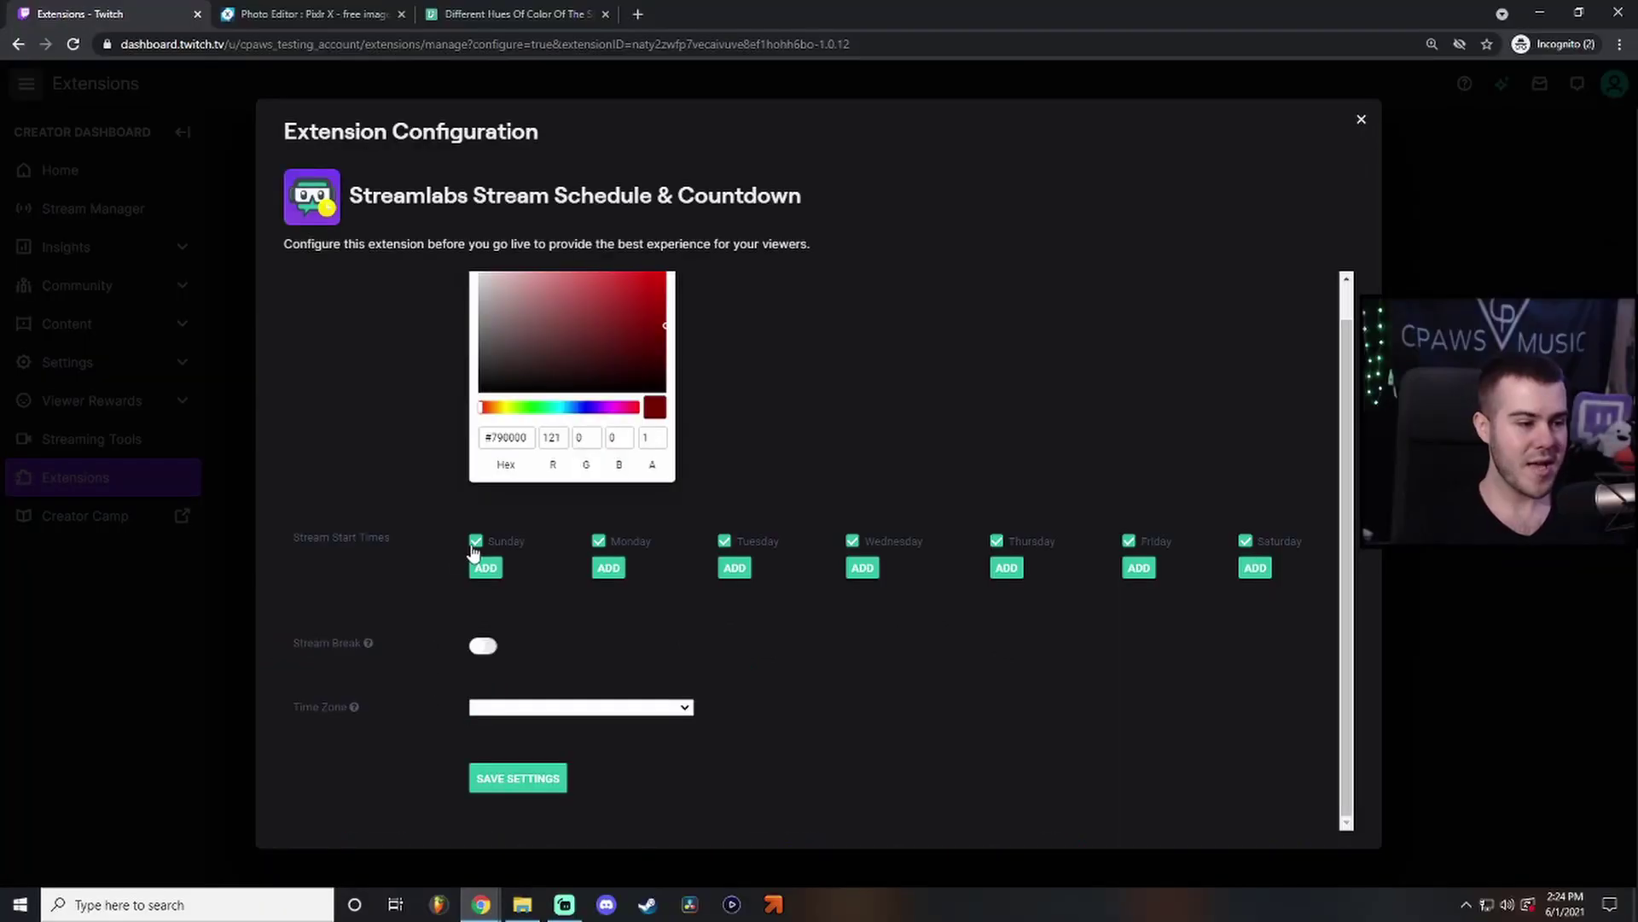
# Limit the stream start days to Monday, Tuesday and Wednesday, and set the time zone to America/Chicago (-5).
pyautogui.click(477, 542)
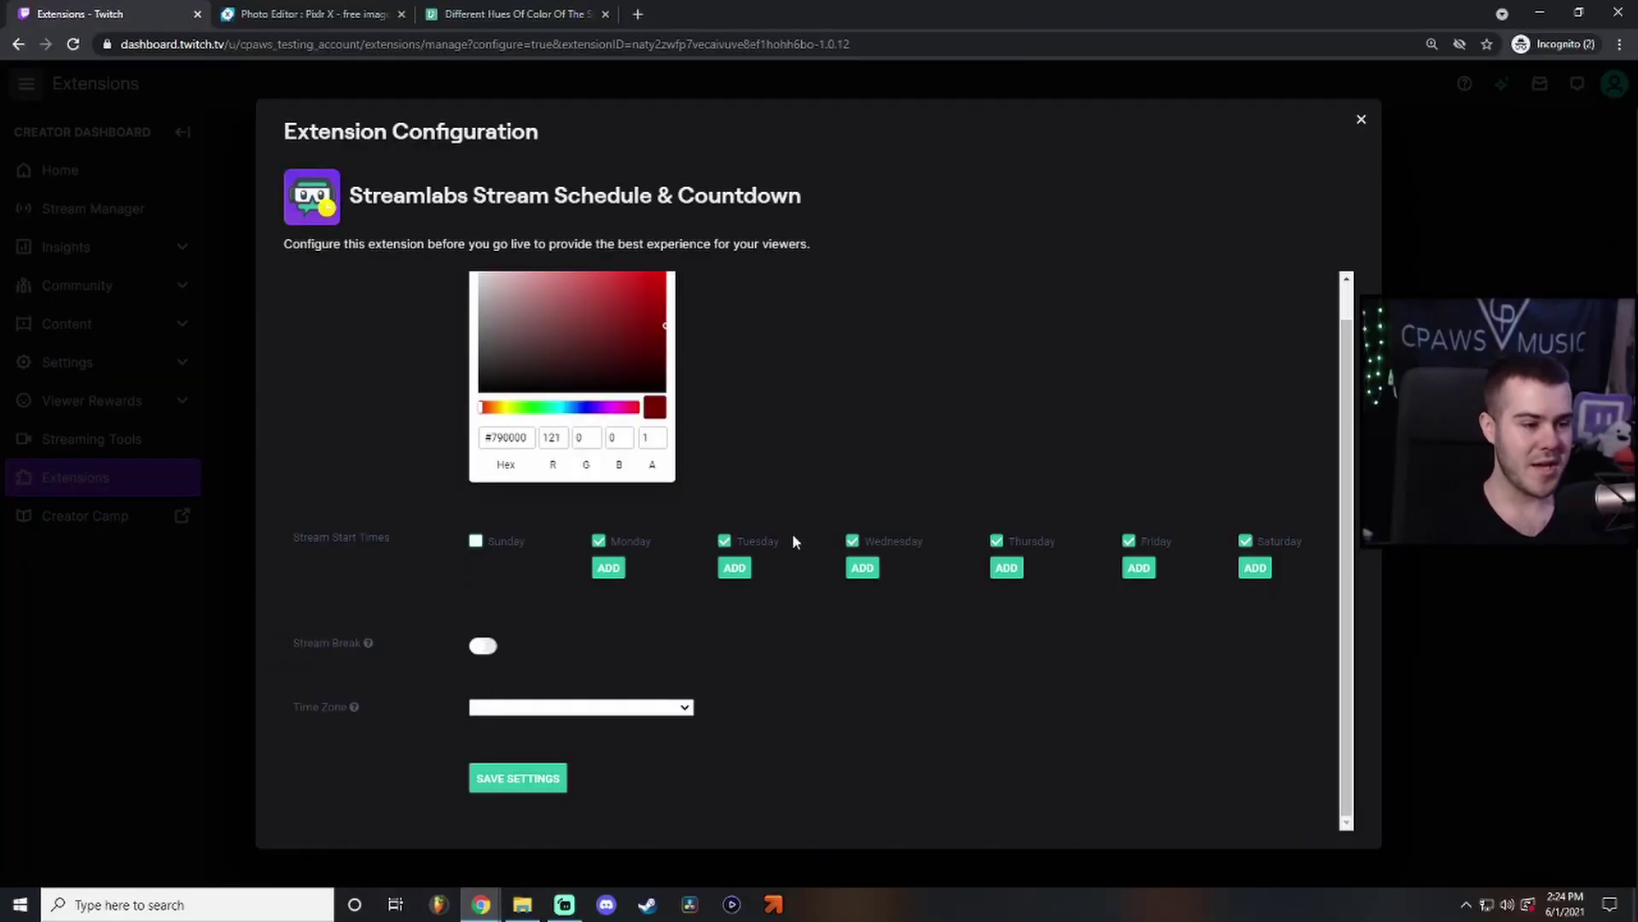
pyautogui.click(997, 542)
pyautogui.click(1245, 541)
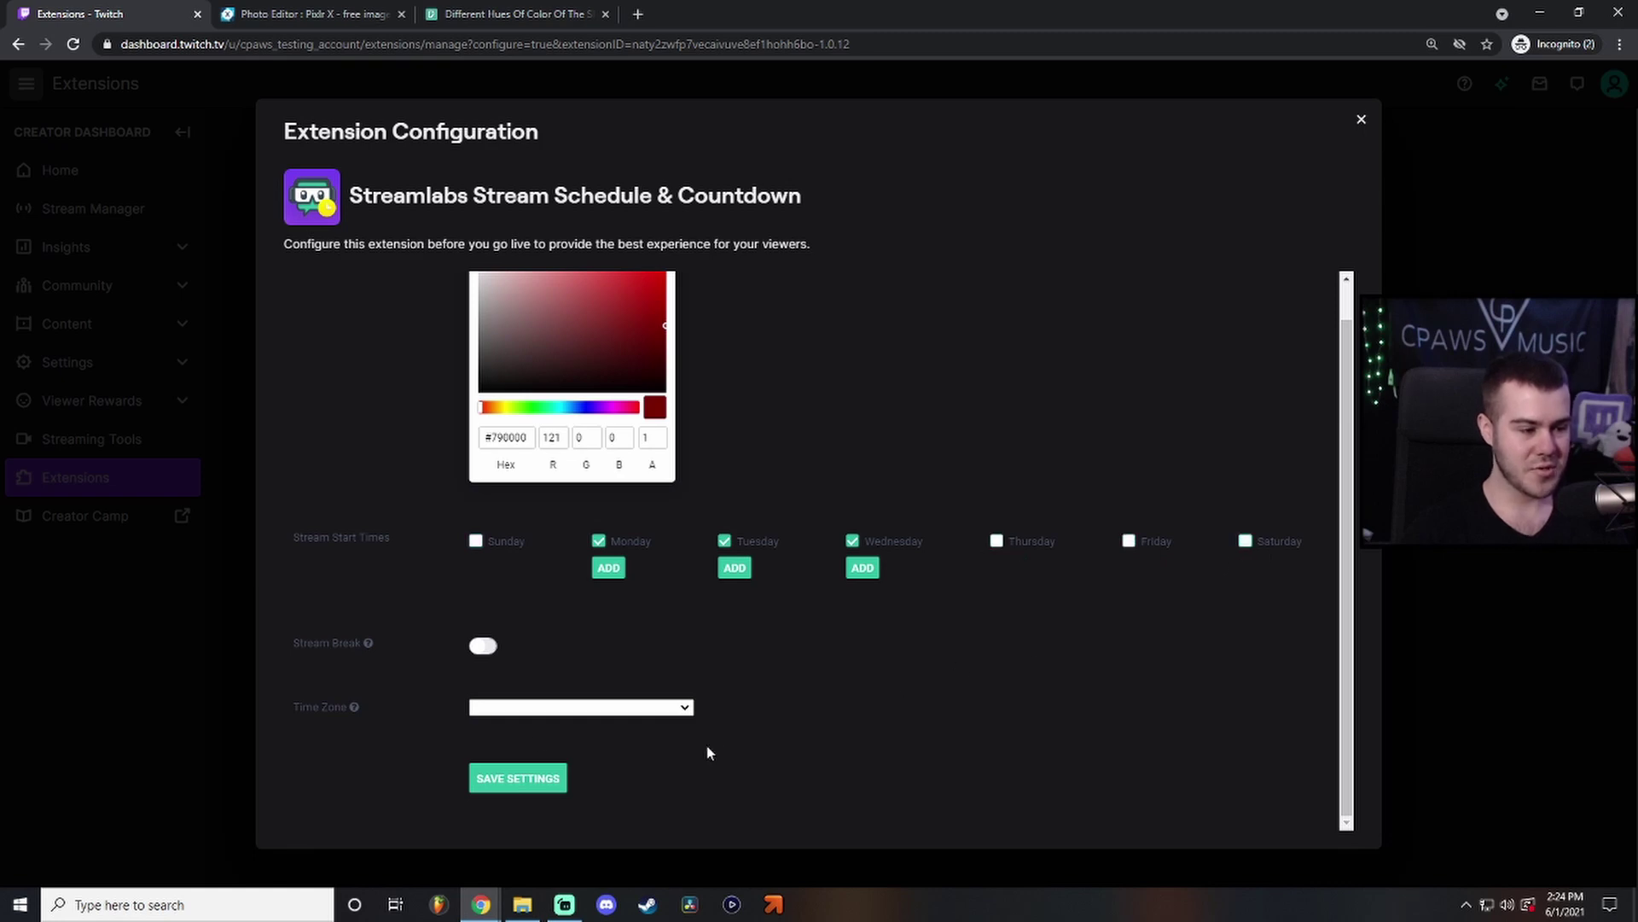
pyautogui.click(688, 707)
pyautogui.click(693, 666)
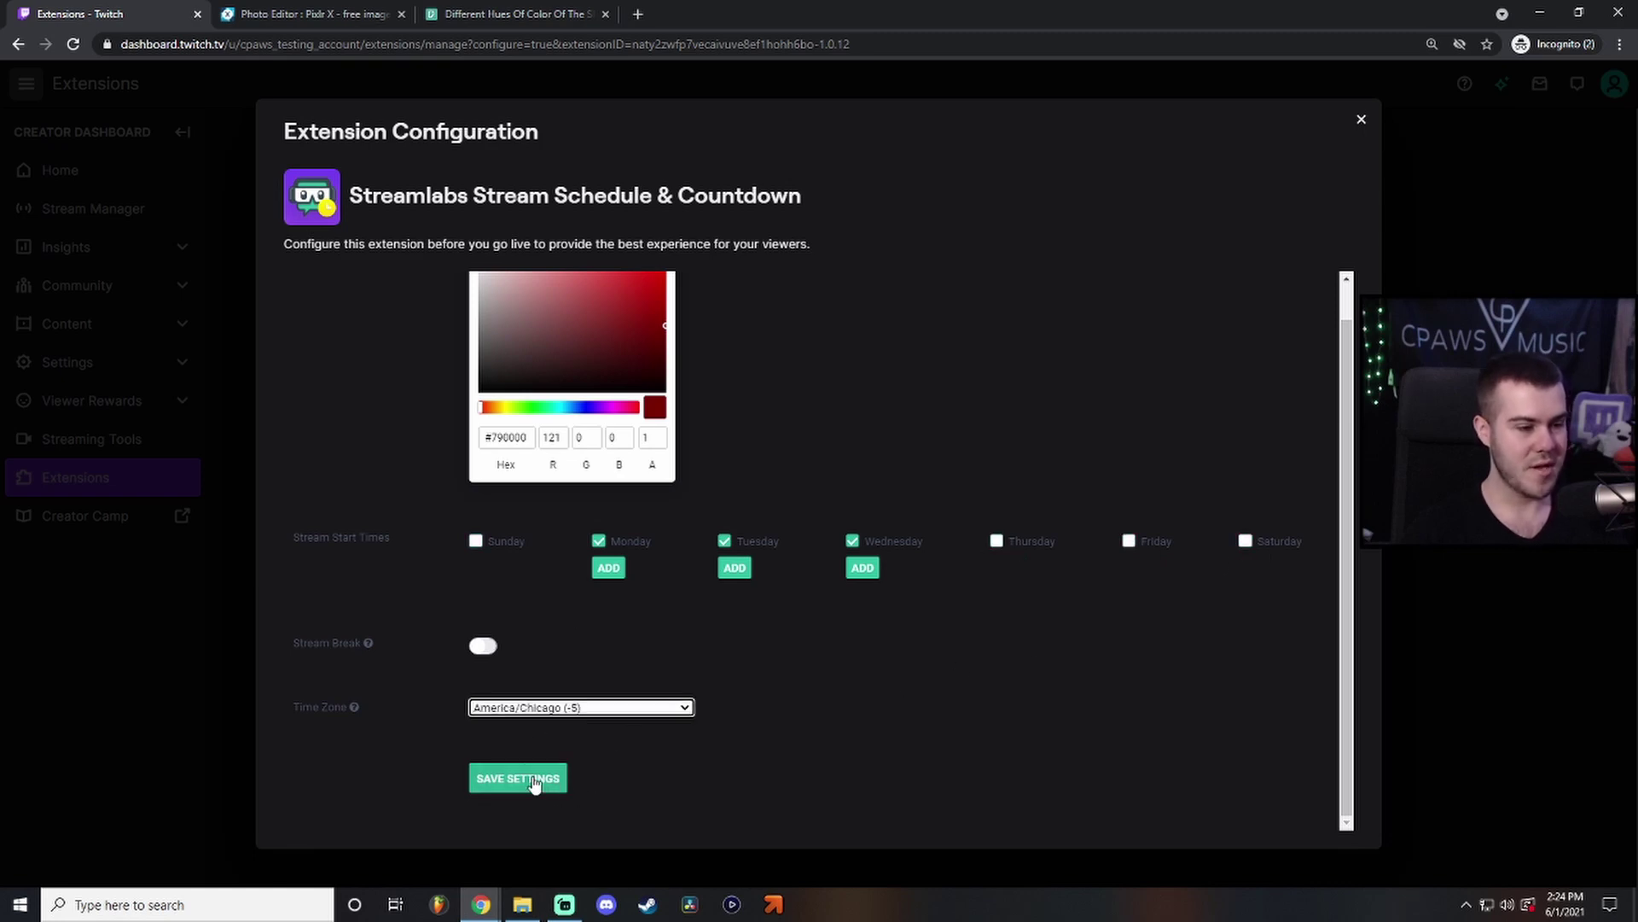
# Add an 18:55 stream start time for Monday and save the schedule extension's settings.
pyautogui.click(613, 572)
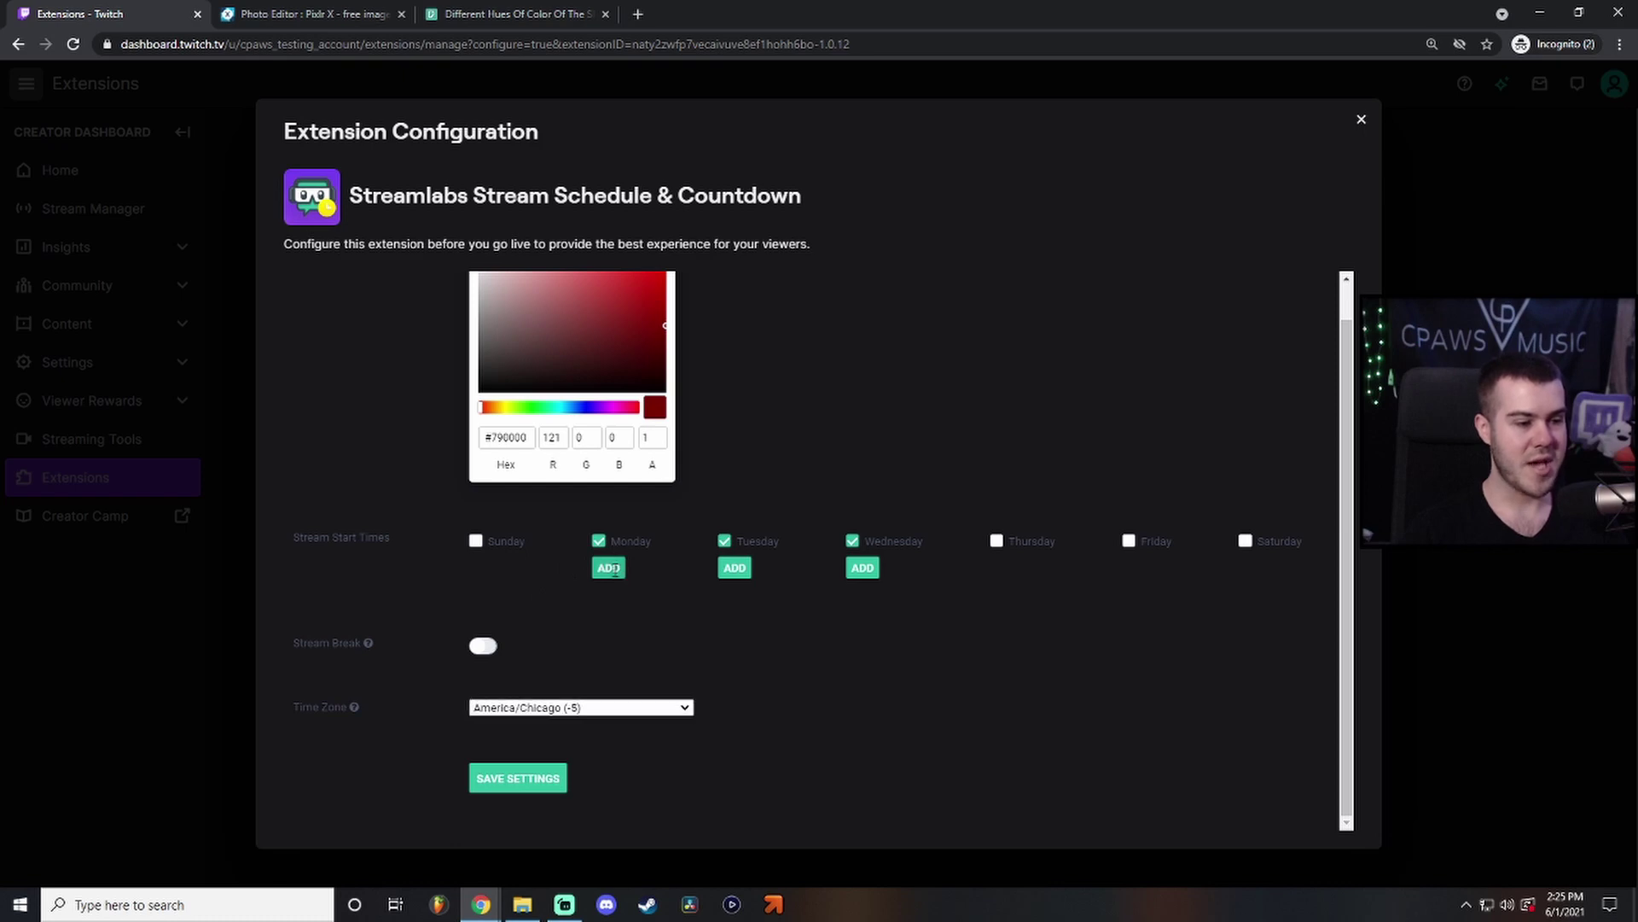
pyautogui.click(607, 570)
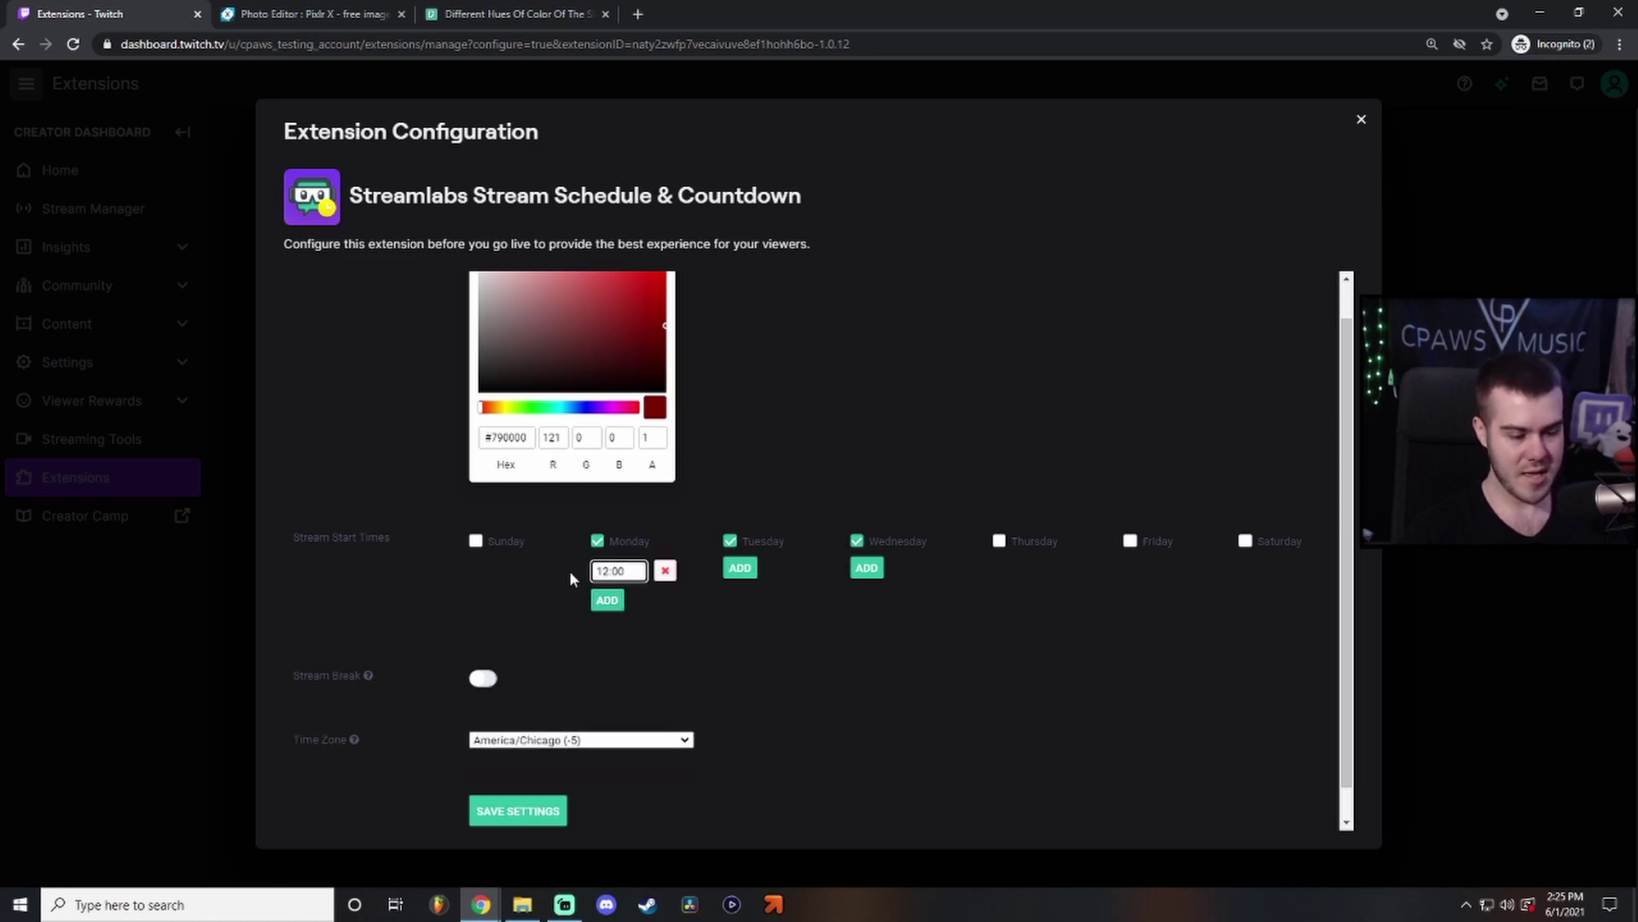
pyautogui.click(609, 574)
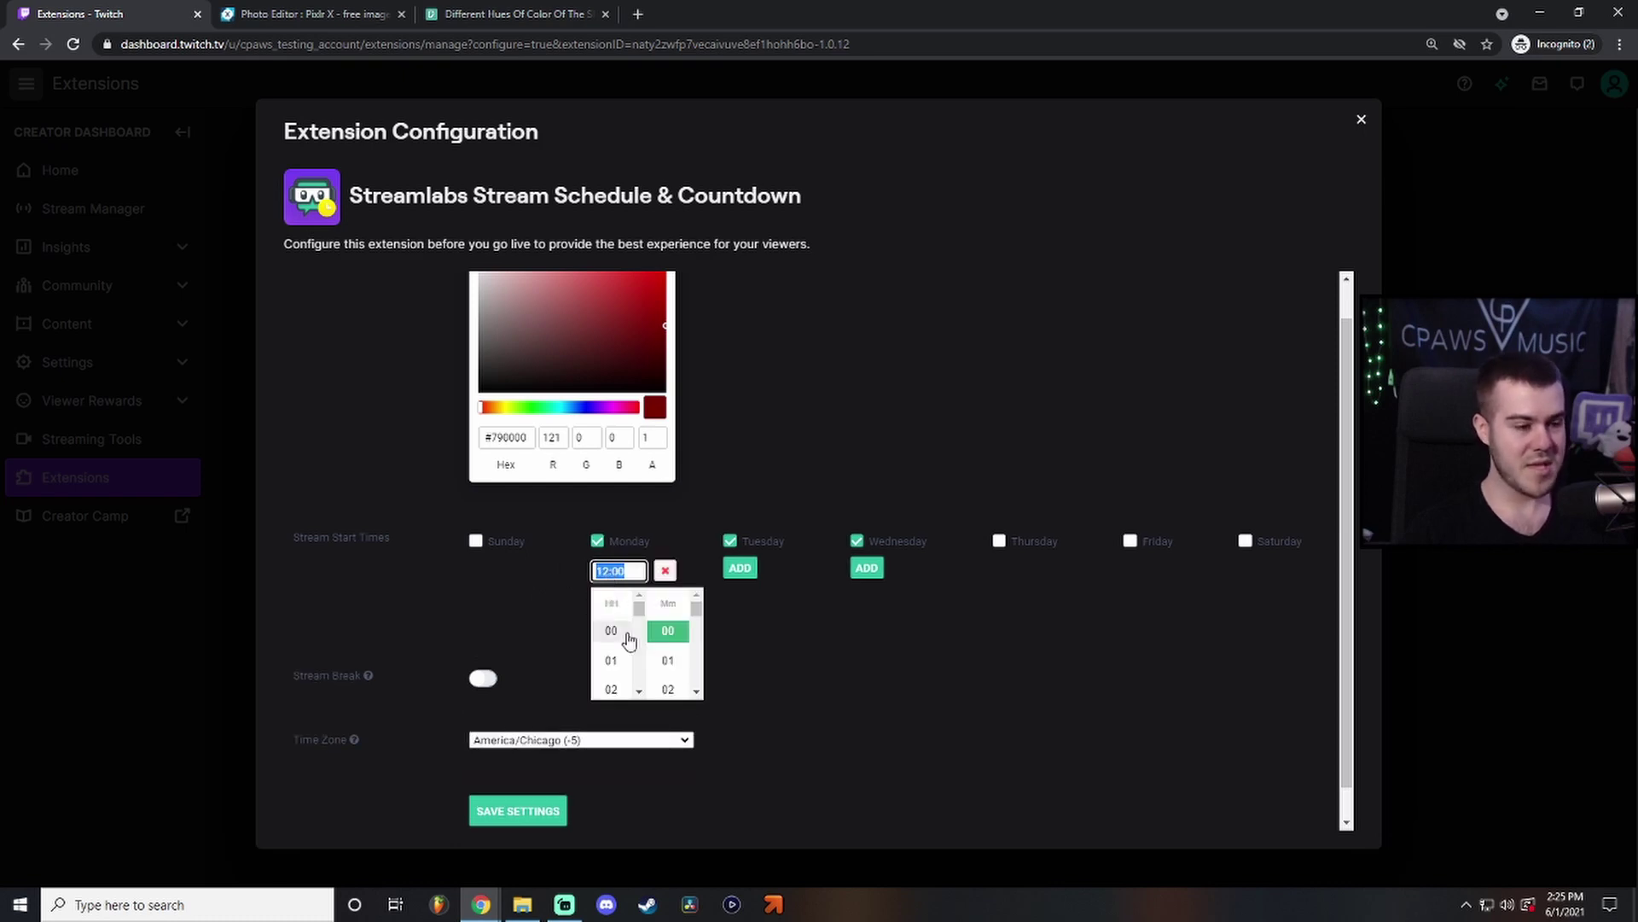
pyautogui.scroll(-3, 618, 655)
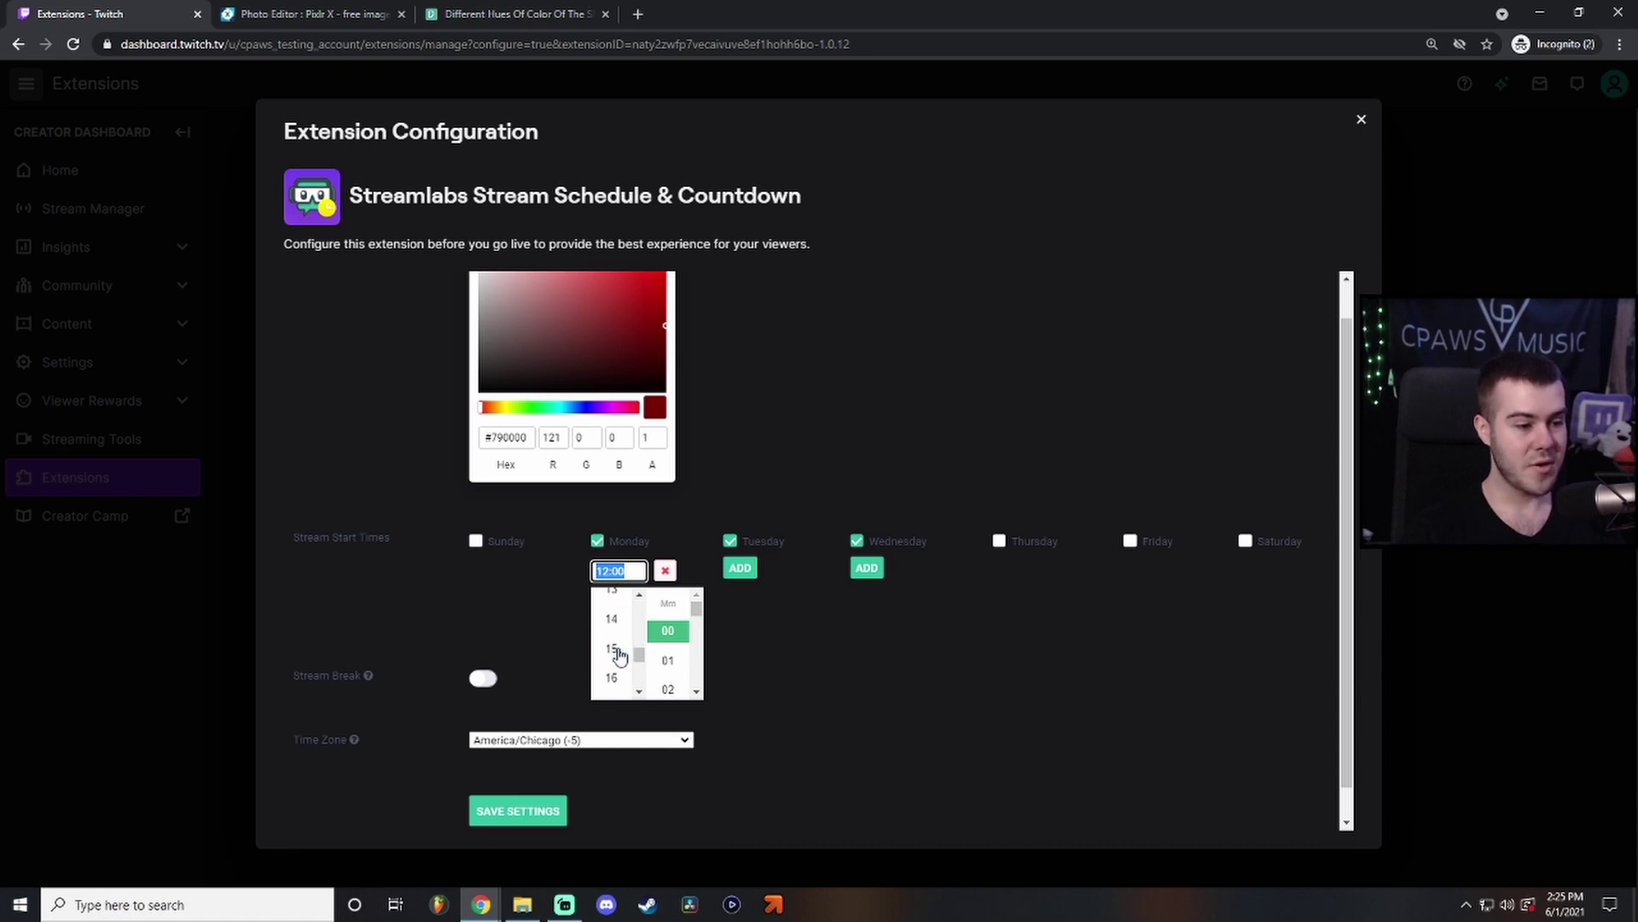
pyautogui.scroll(-3, 620, 652)
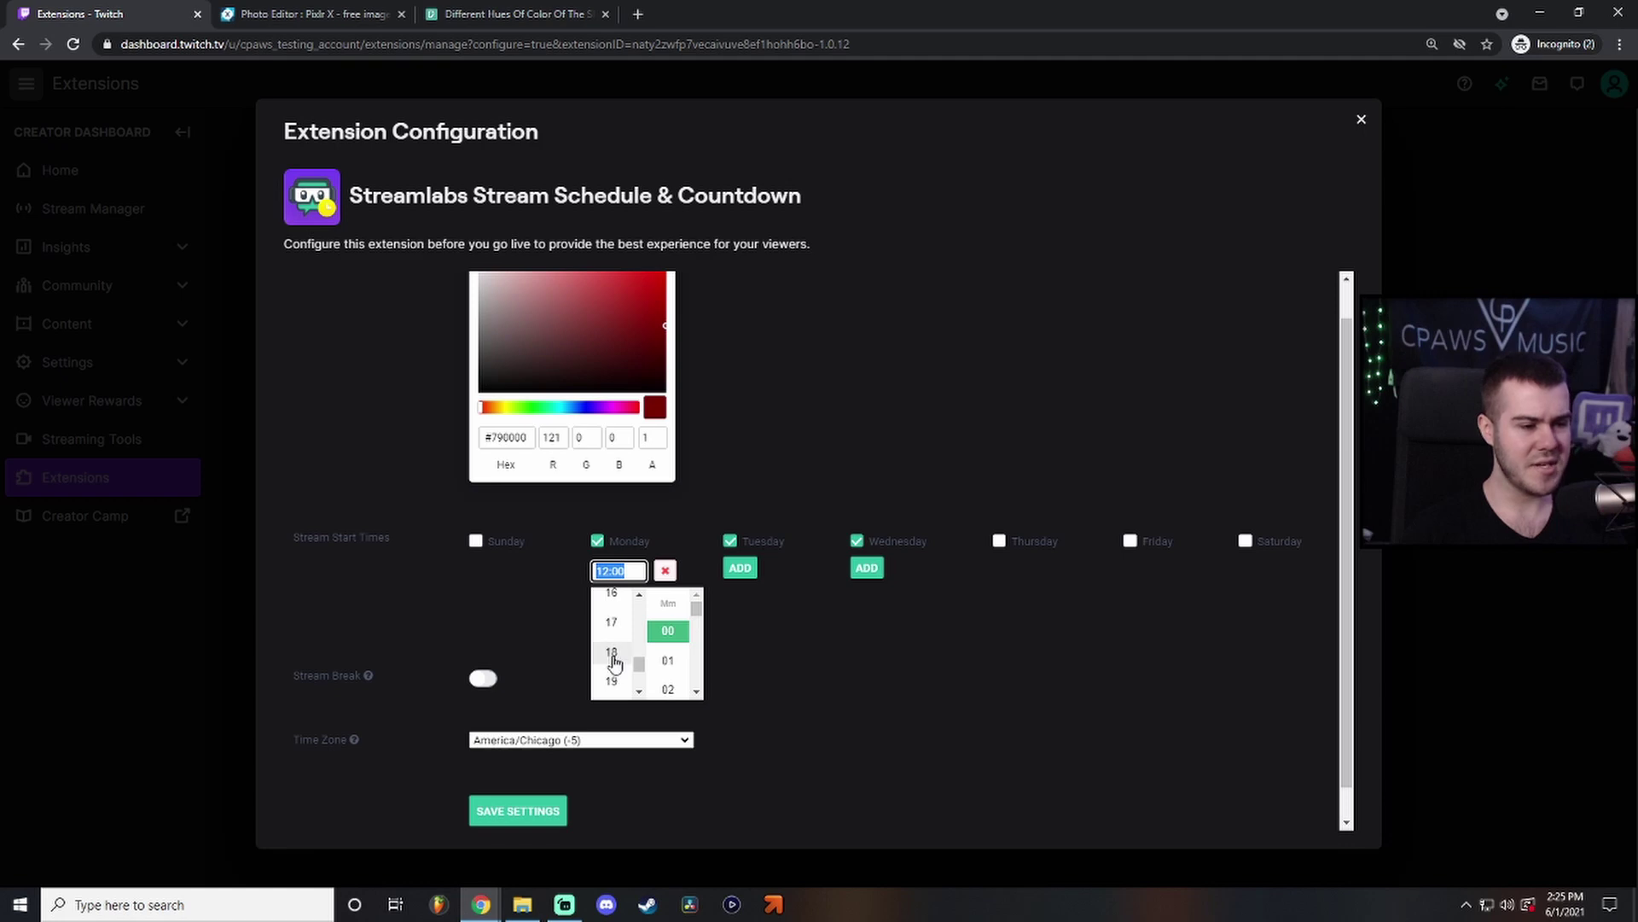
pyautogui.click(614, 654)
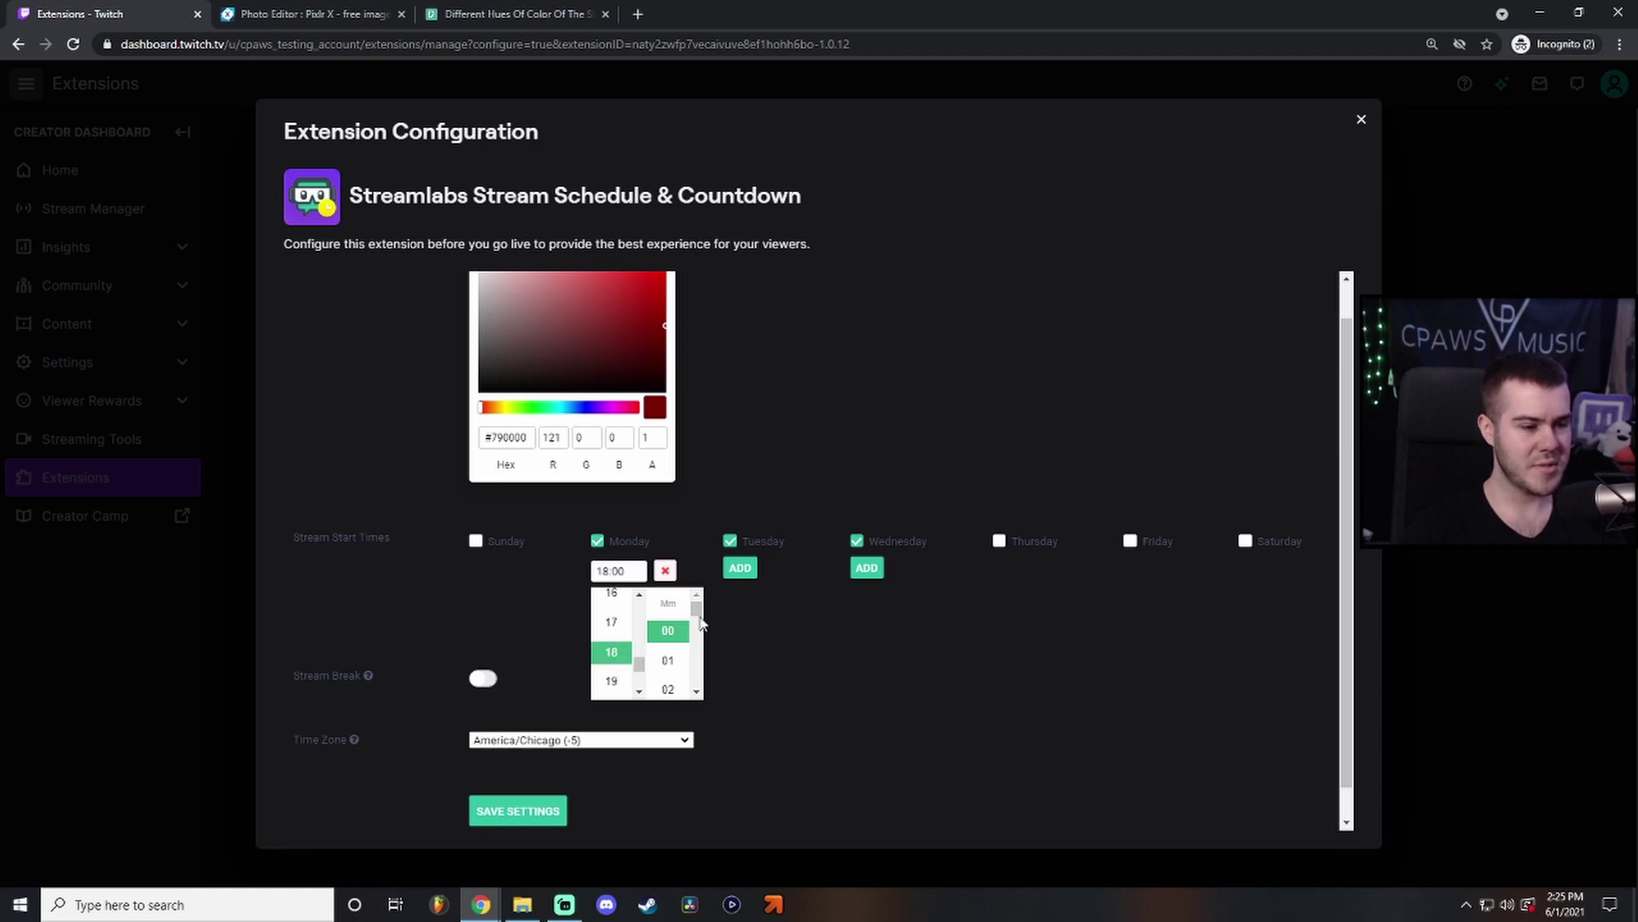
pyautogui.moveTo(697, 607); pyautogui.dragTo(698, 682)
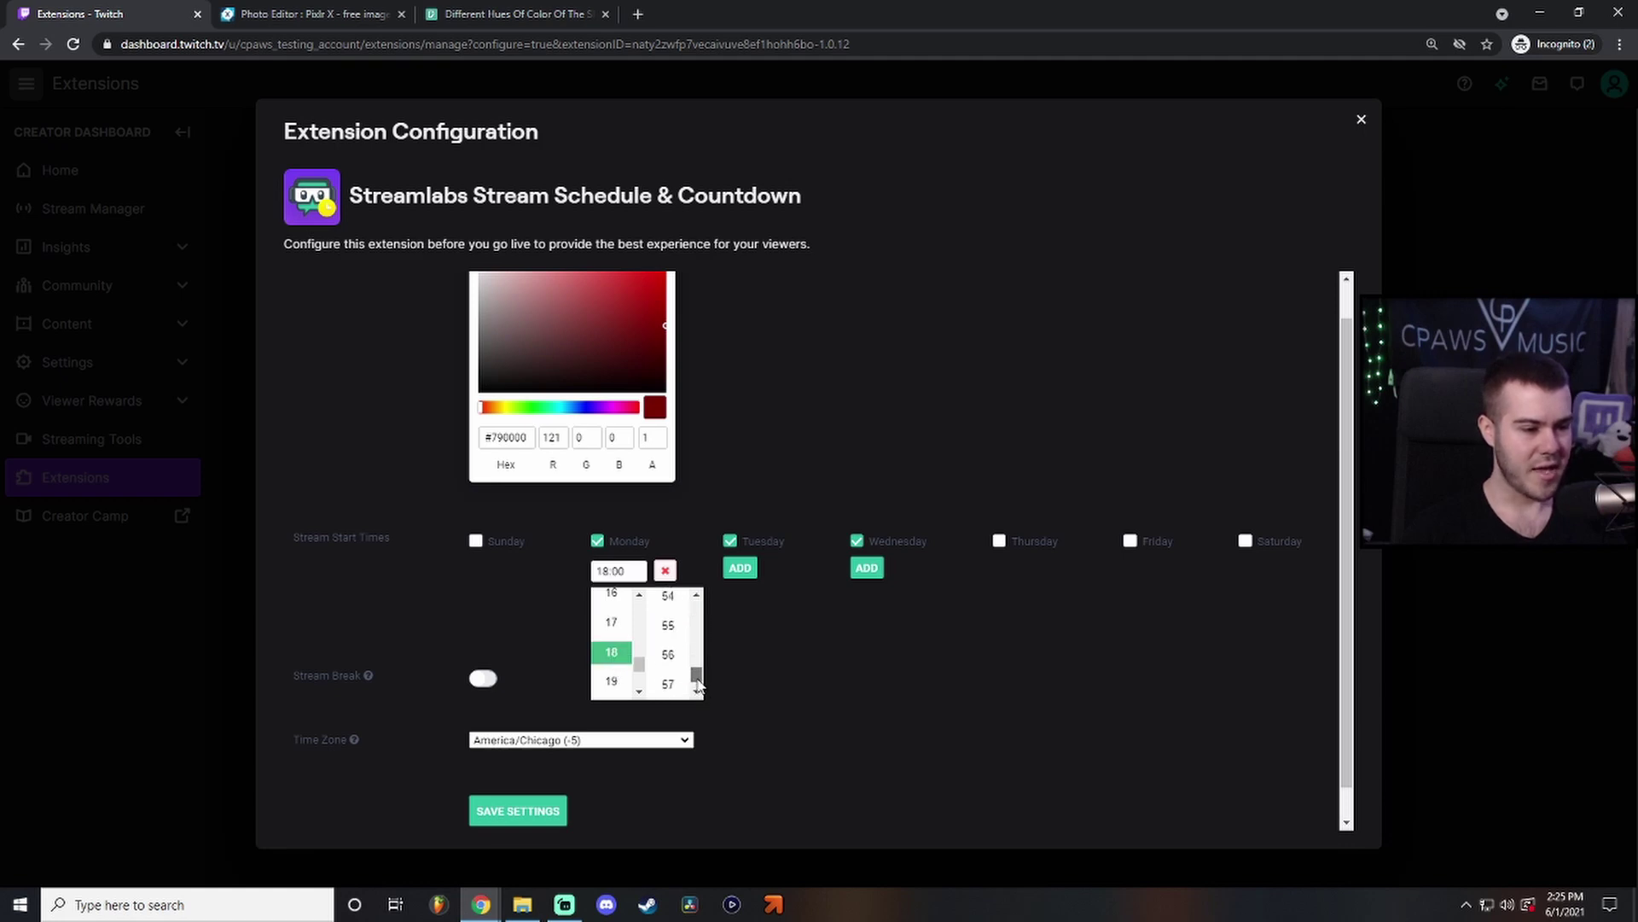
pyautogui.click(668, 625)
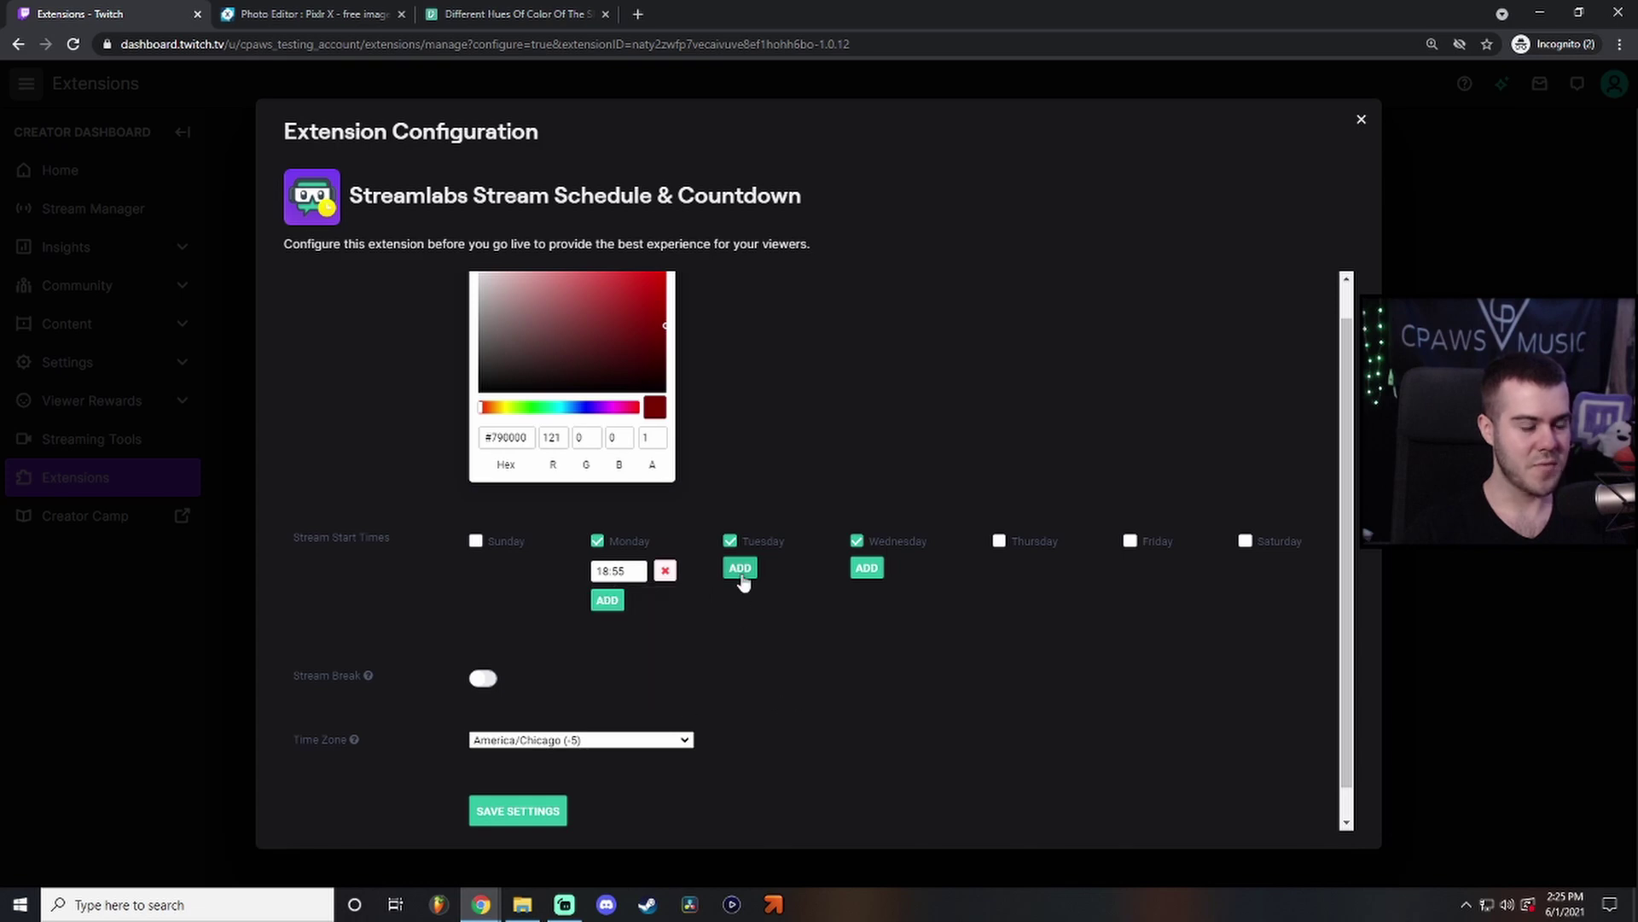
pyautogui.click(527, 815)
# Activate the Streamlabs Stream Schedule & Countdown extension as a new panel.
pyautogui.click(395, 352)
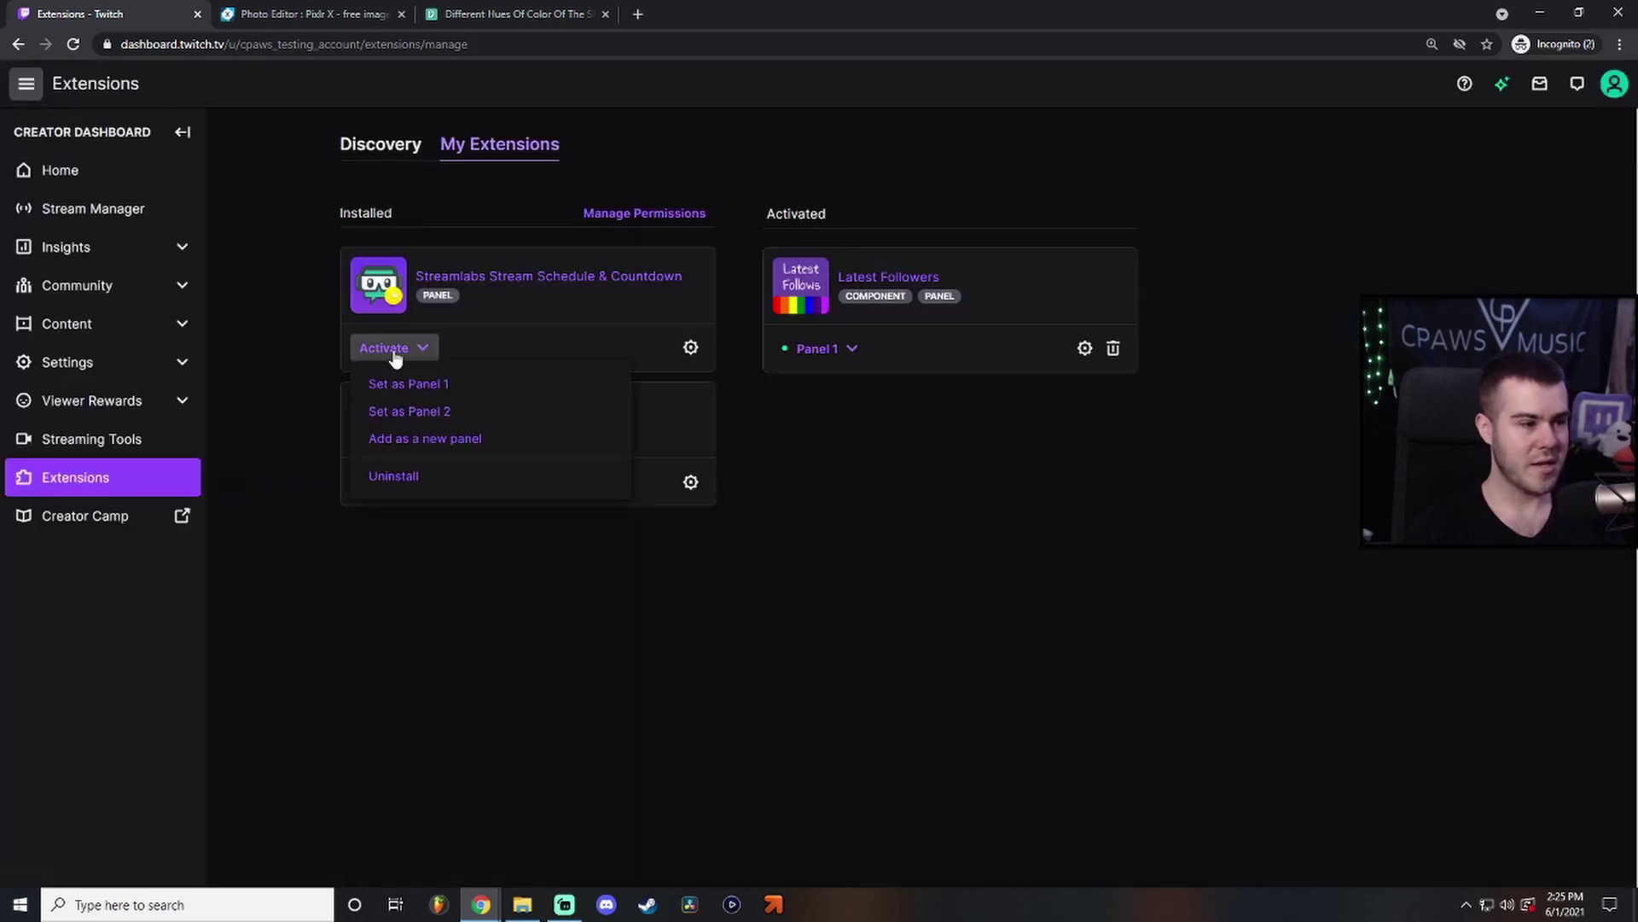
pyautogui.click(438, 444)
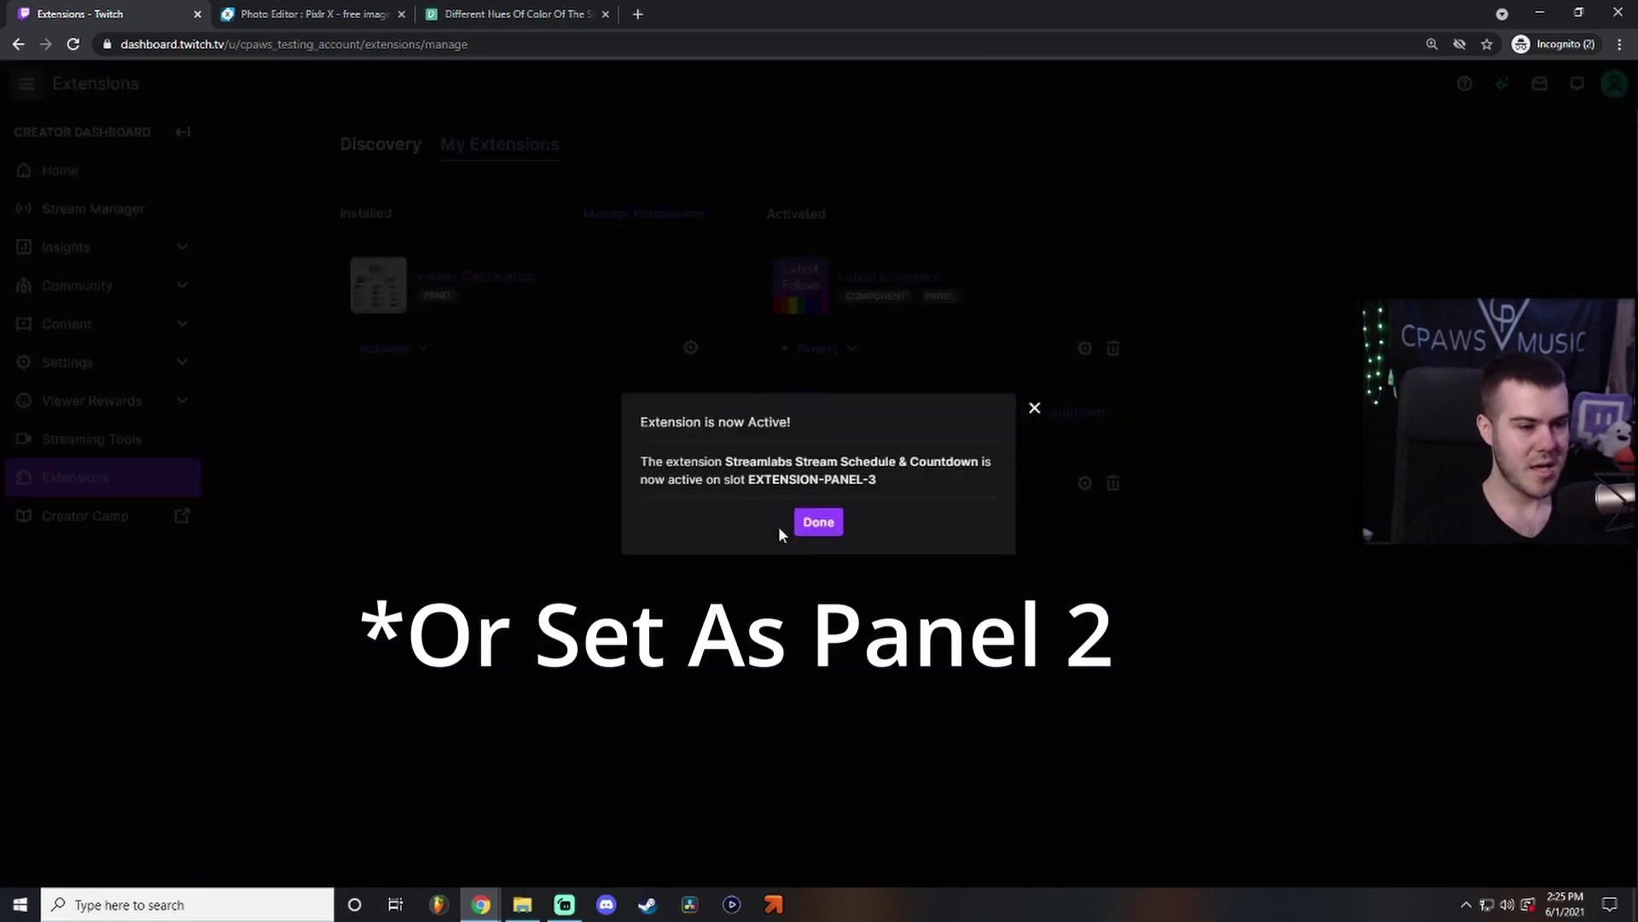
pyautogui.click(812, 522)
# Go to the channel page's chat view with the panels below the stream and turn on panel editing.
pyautogui.click(1615, 84)
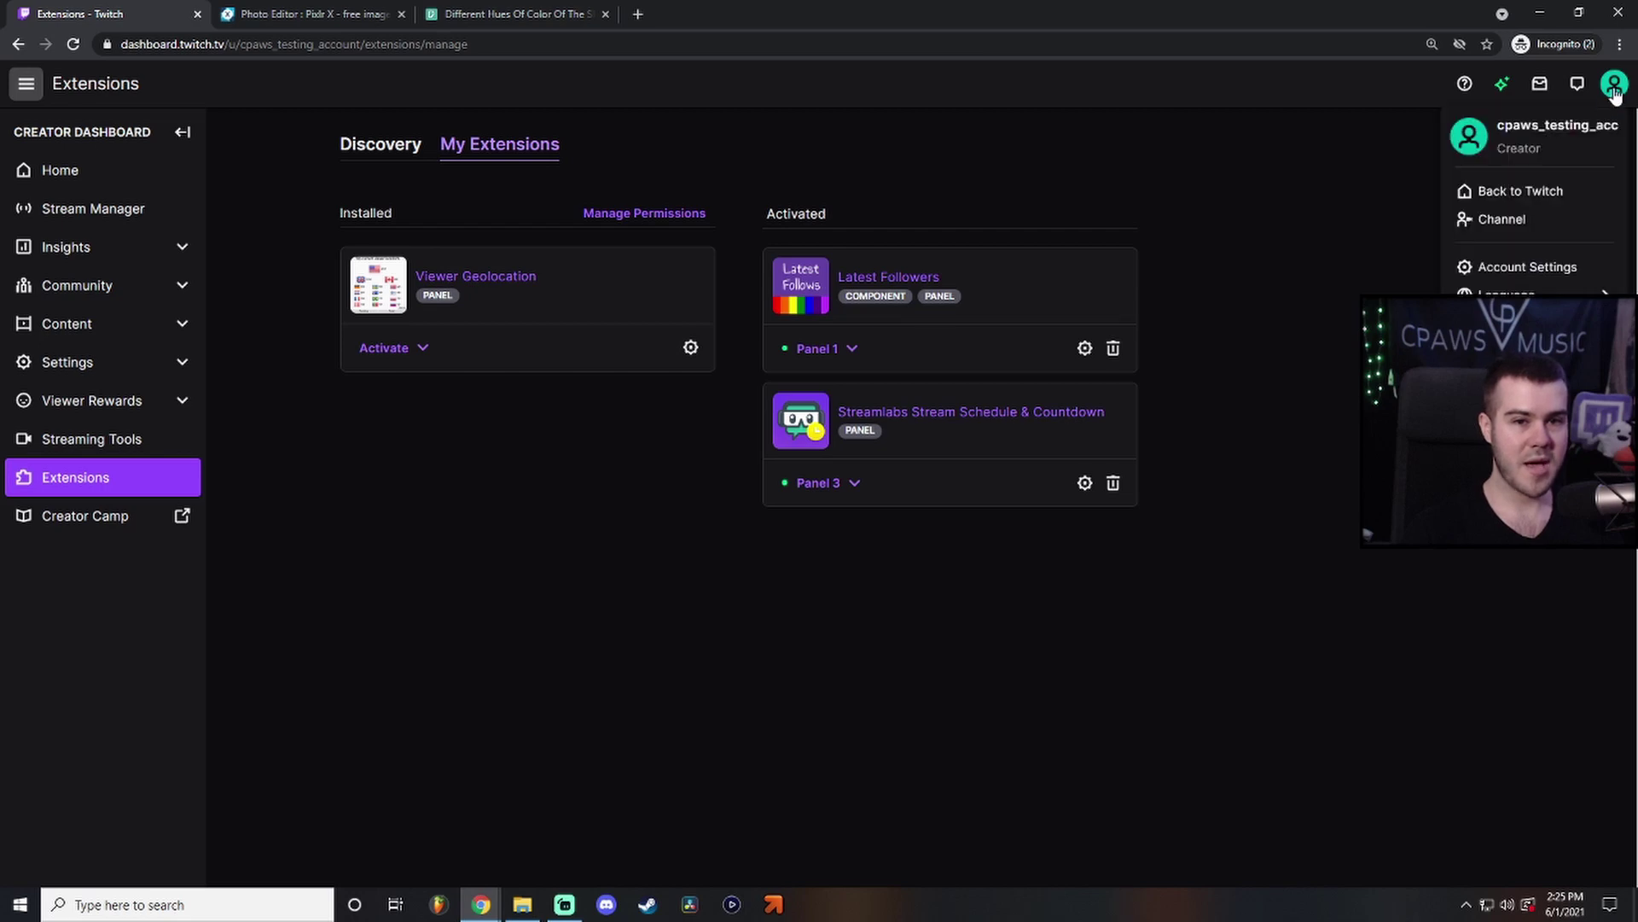
pyautogui.click(1534, 235)
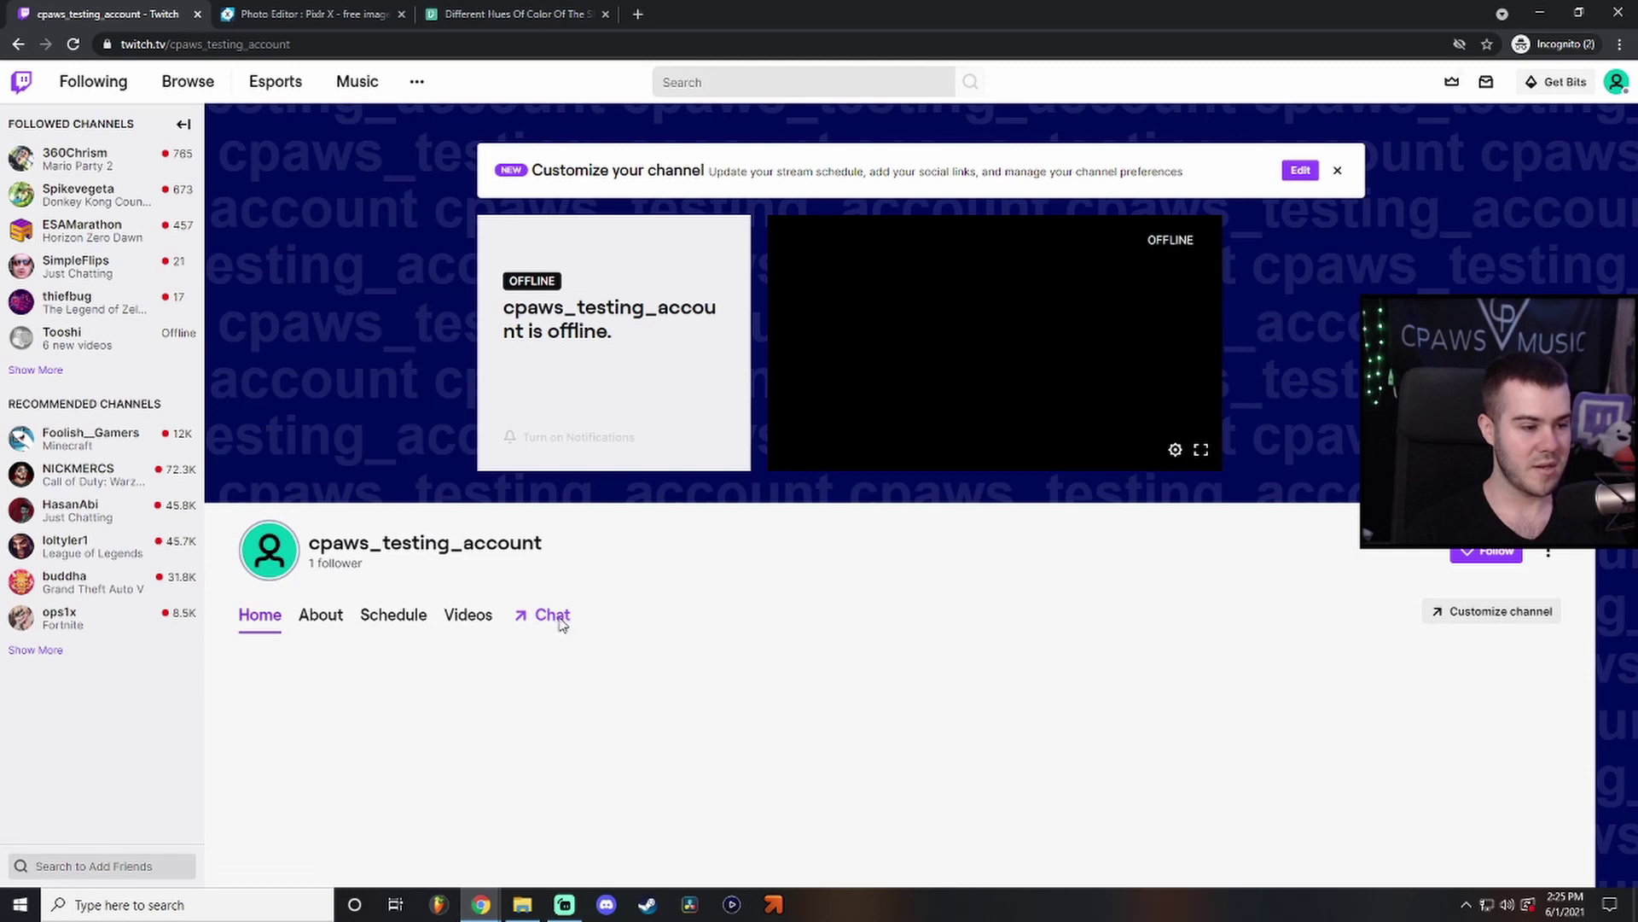
pyautogui.click(553, 615)
pyautogui.scroll(-8, 596, 563)
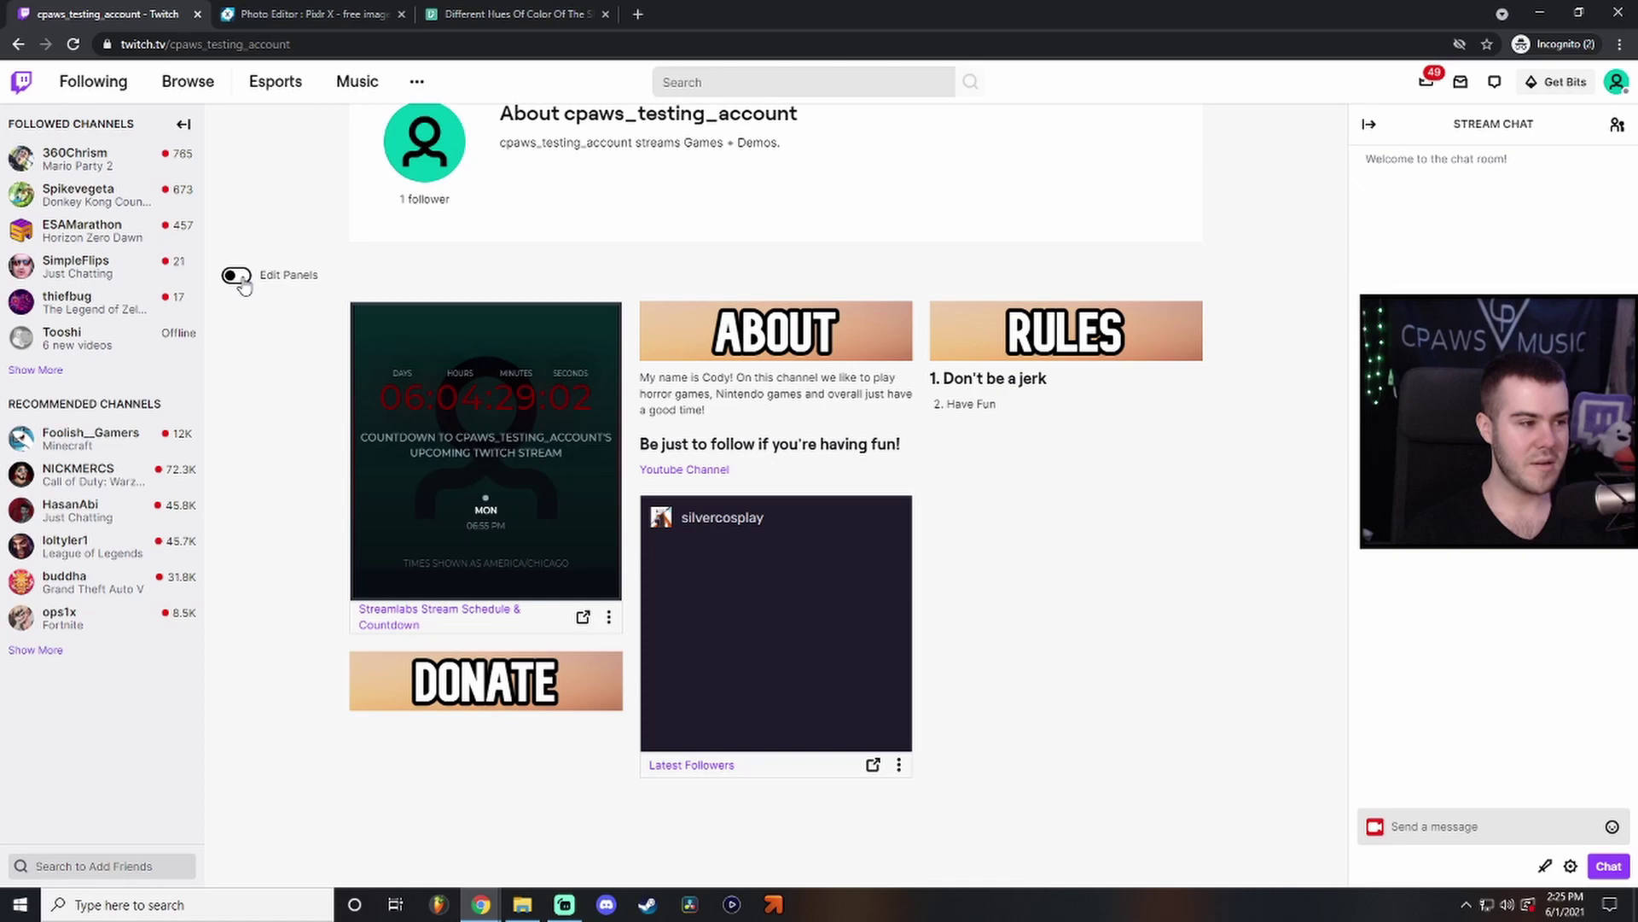
pyautogui.click(237, 276)
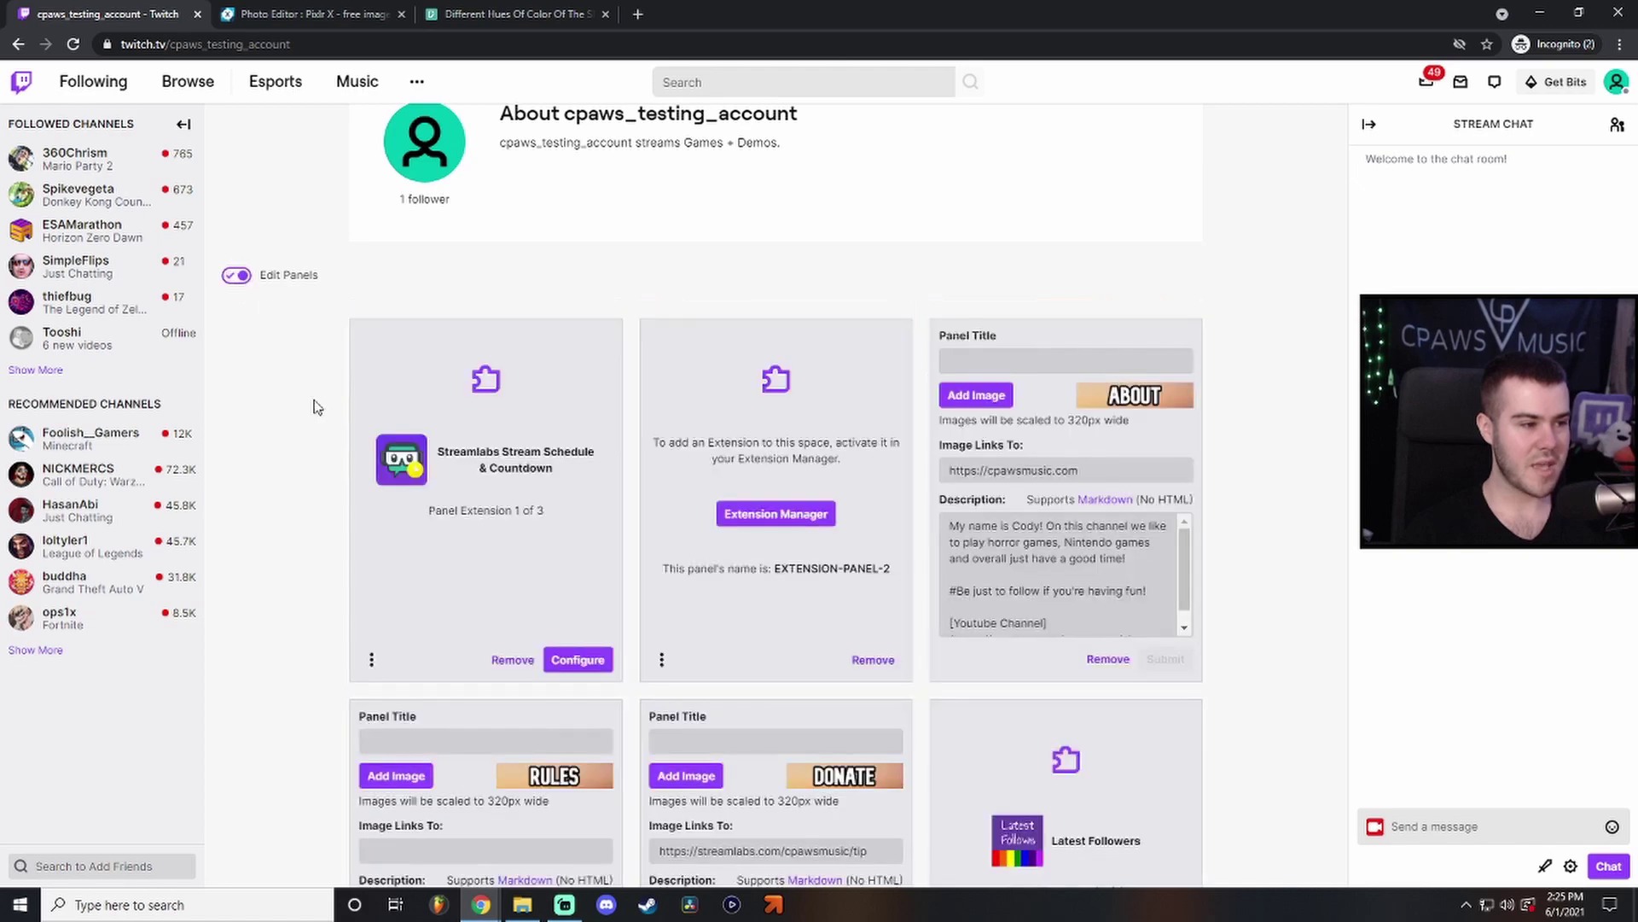
# Move the Streamlabs Stream Schedule & Countdown panel to the end of the panels, after Latest Followers.
pyautogui.scroll(-4, 315, 402)
pyautogui.scroll(2, 314, 402)
pyautogui.moveTo(587, 419); pyautogui.dragTo(1077, 692)
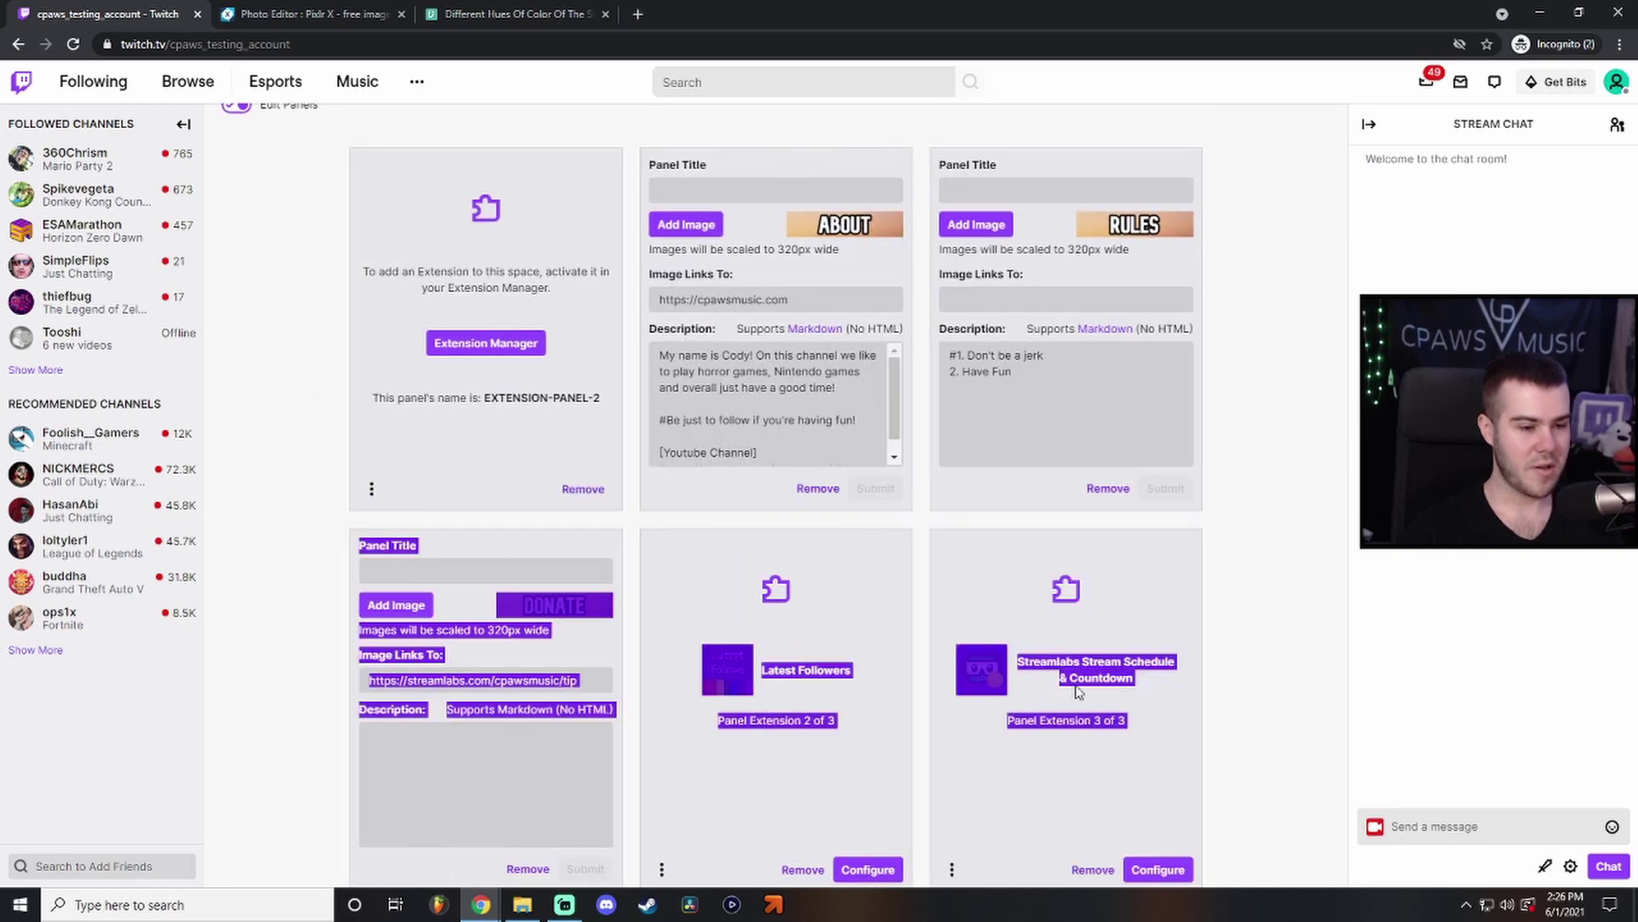
pyautogui.click(1296, 742)
# Remove the empty extension panel EXTENSION-PANEL-2 that precedes the ABOUT panel.
pyautogui.scroll(3, 252, 418)
pyautogui.scroll(-2, 325, 448)
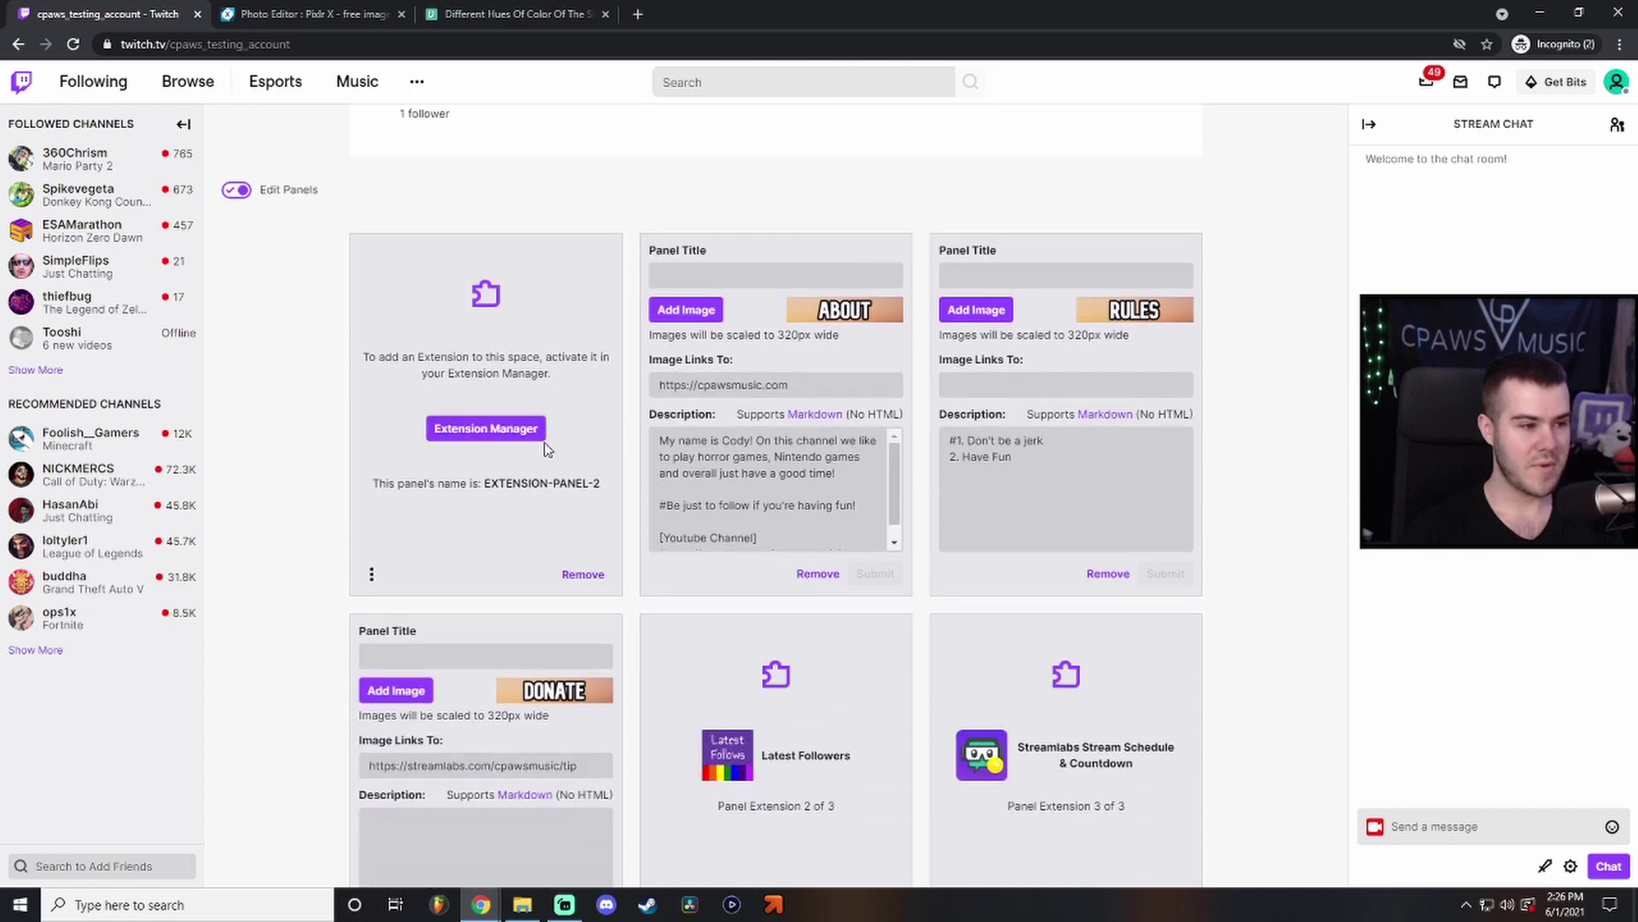
pyautogui.scroll(-2, 627, 523)
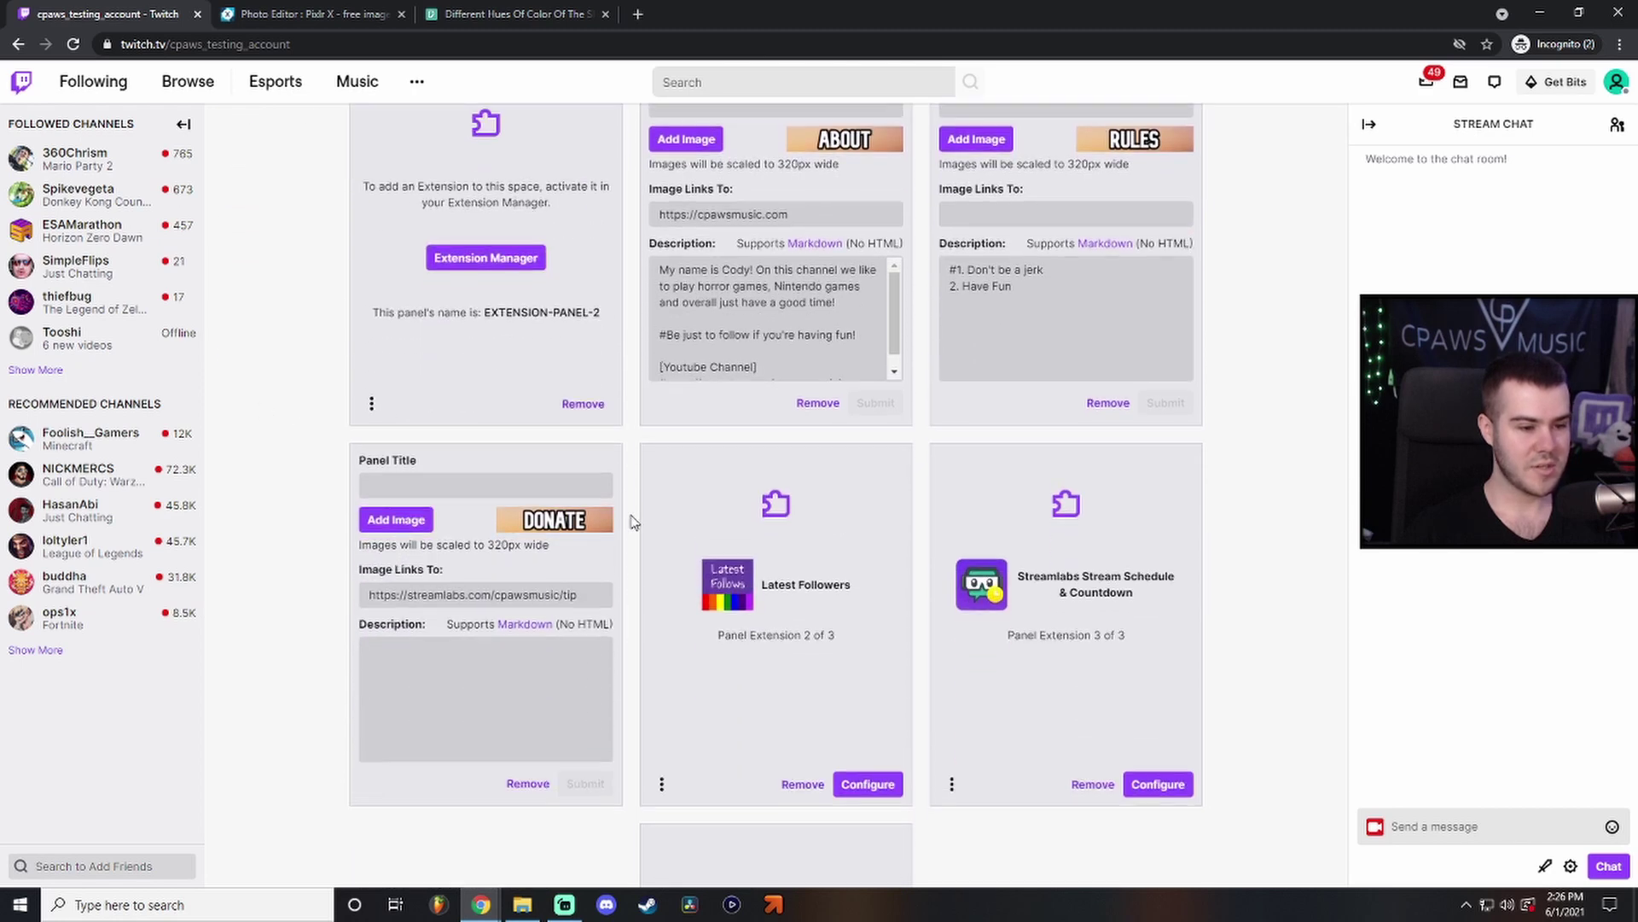
pyautogui.click(584, 405)
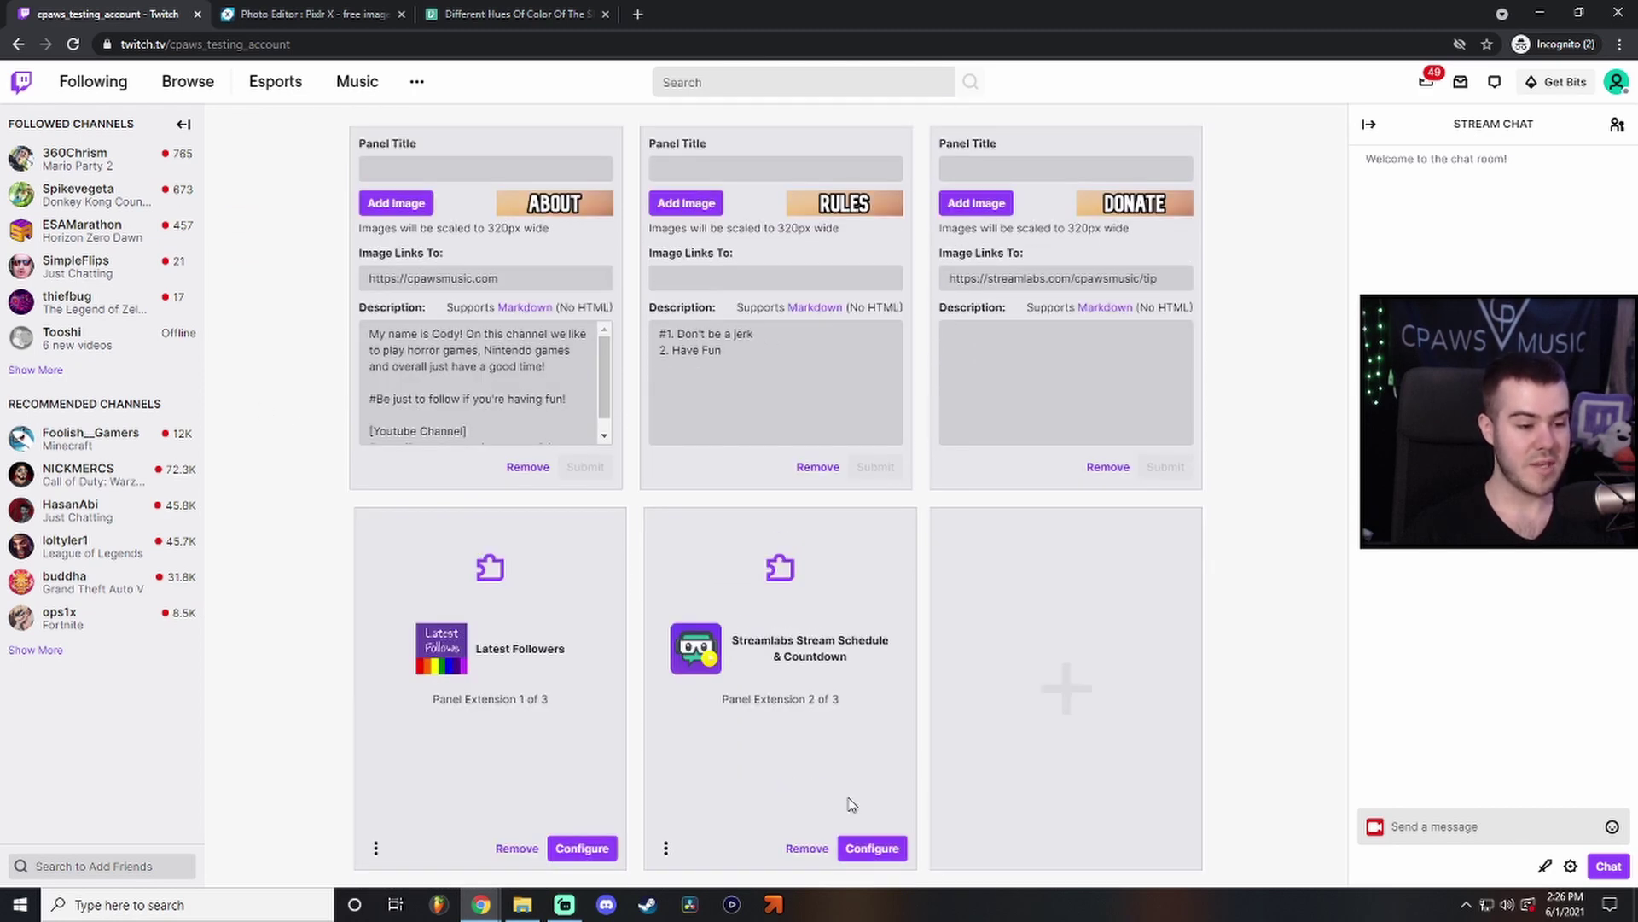